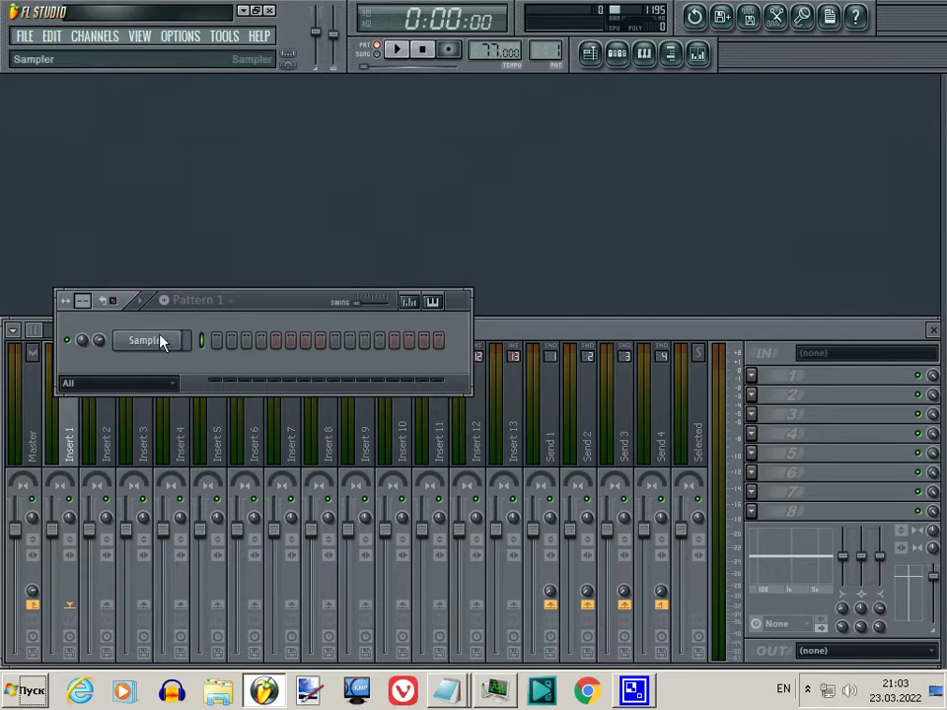
Insert an FL Keys channel above the Sampler and adjust its channel volume
mouse_move(264, 533)
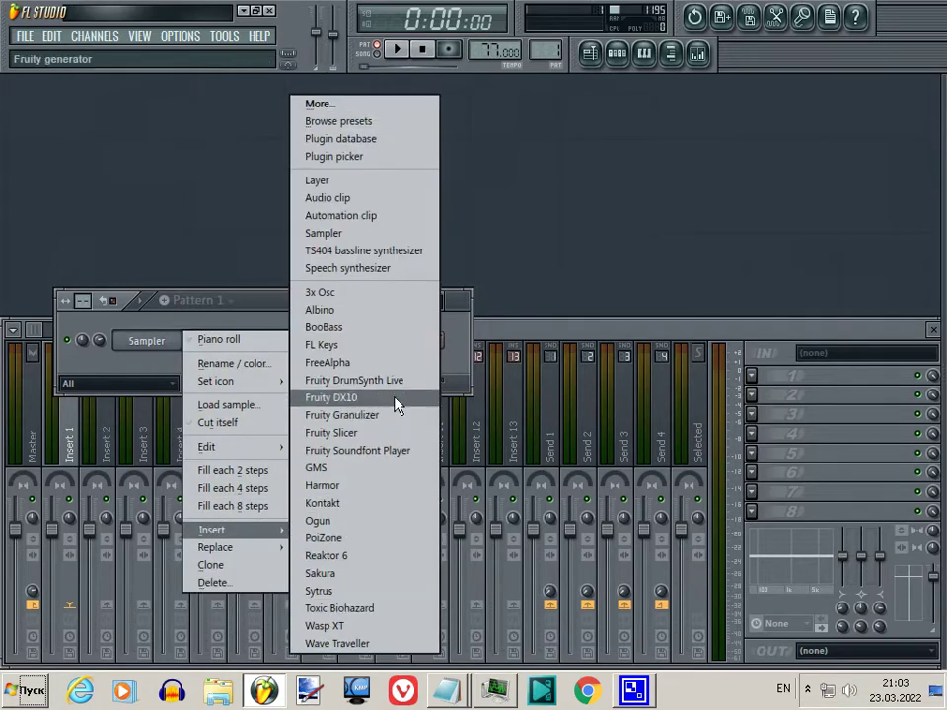
left_click(390, 345)
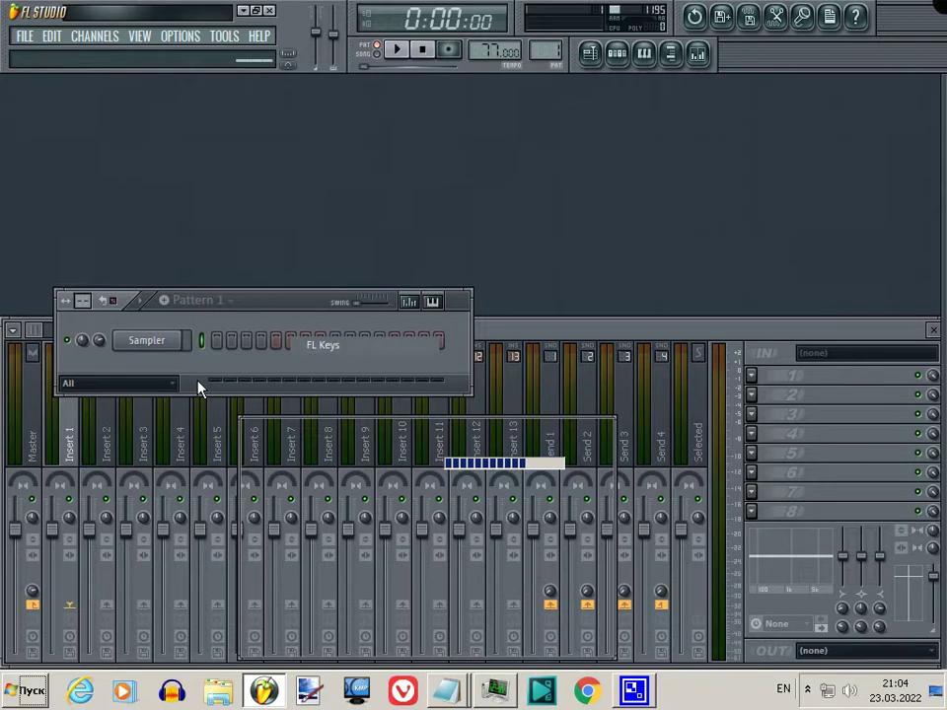
left_click_drag(109, 340, 109, 374)
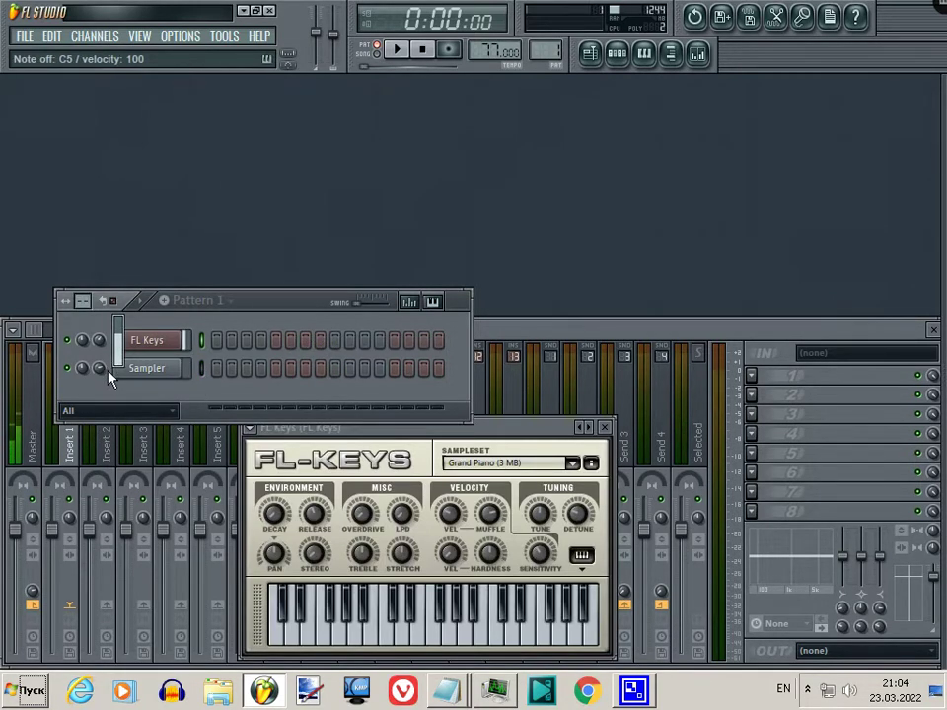
In the FL Keys piano roll, draw one-bar notes C4, D#4 and G4 starting at bar 1
right_click(146, 340)
left_click(212, 338)
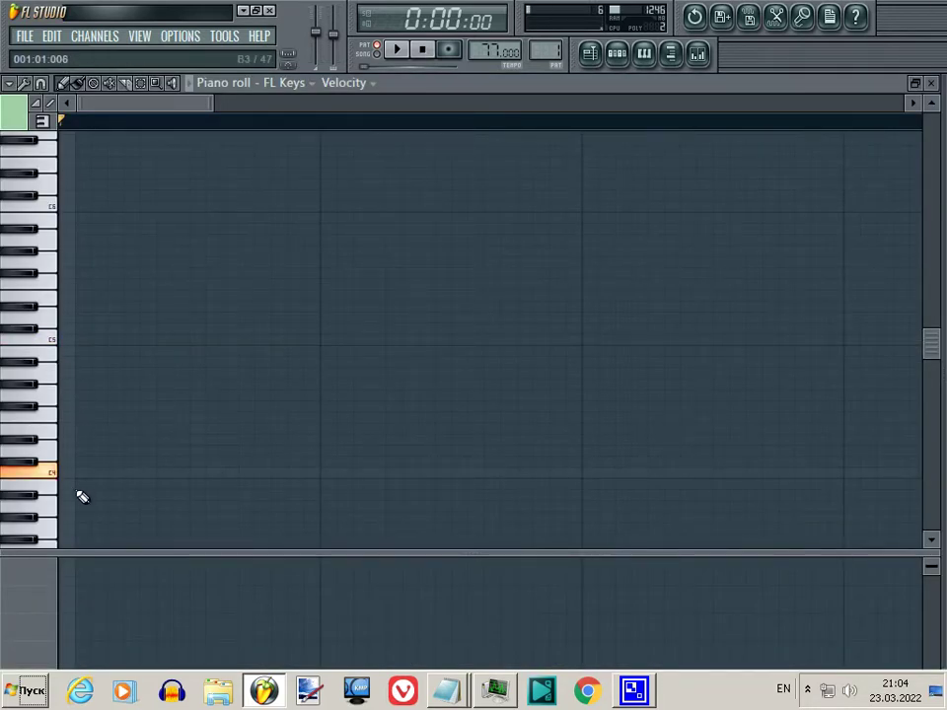
left_click(65, 477)
left_click_drag(211, 105, 481, 103)
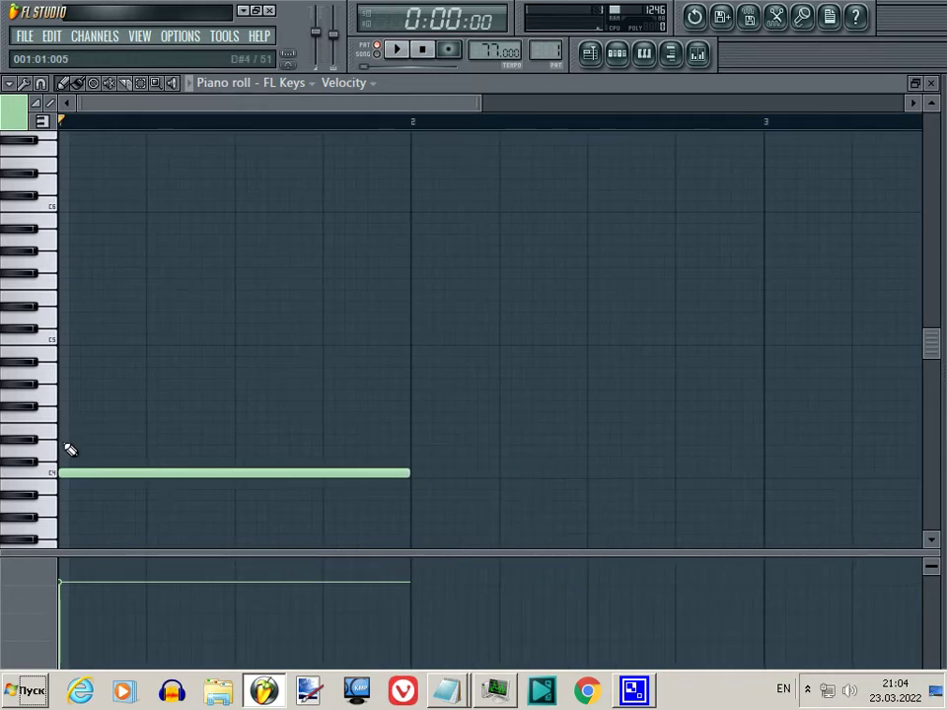
left_click(61, 439)
left_click(62, 394)
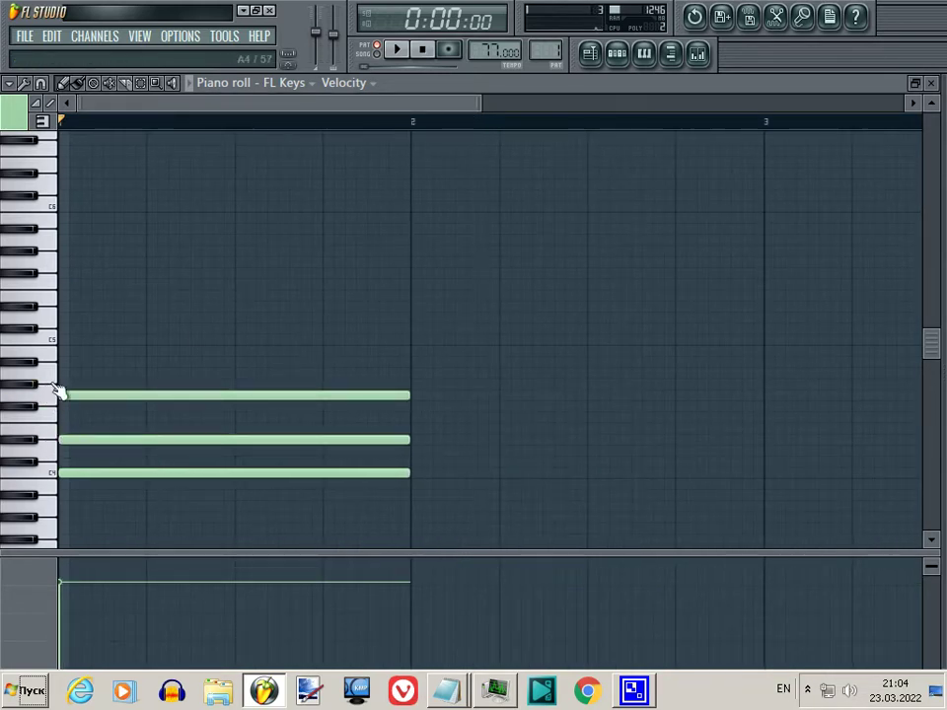
Stack one-bar notes D5, D#5 and G5 on the chord, play it back and close the piano roll
left_click(61, 317)
left_click(61, 307)
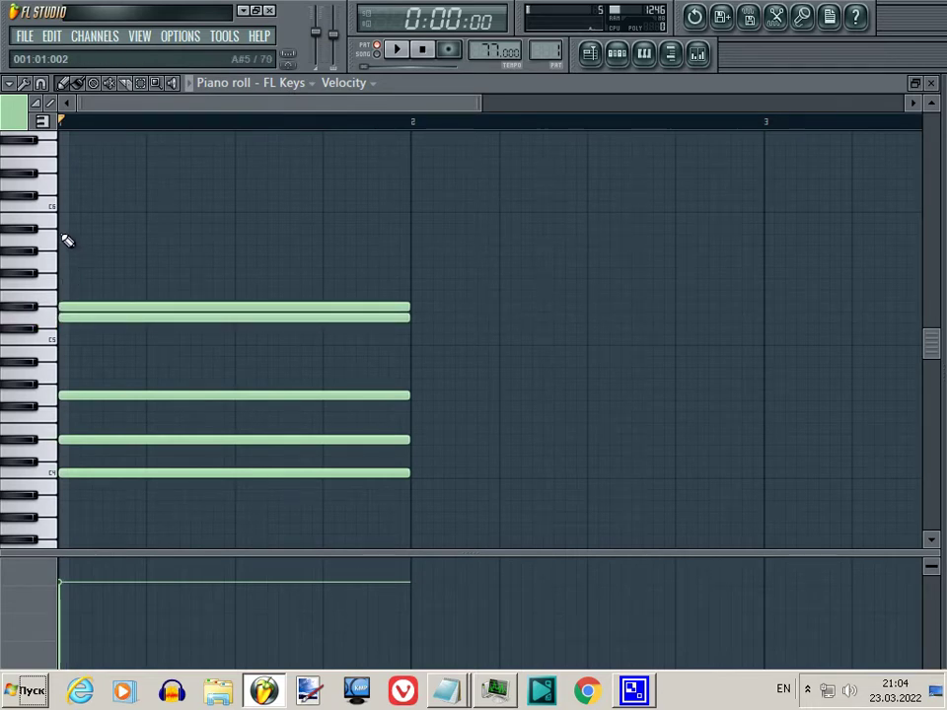
left_click(63, 262)
key("space")
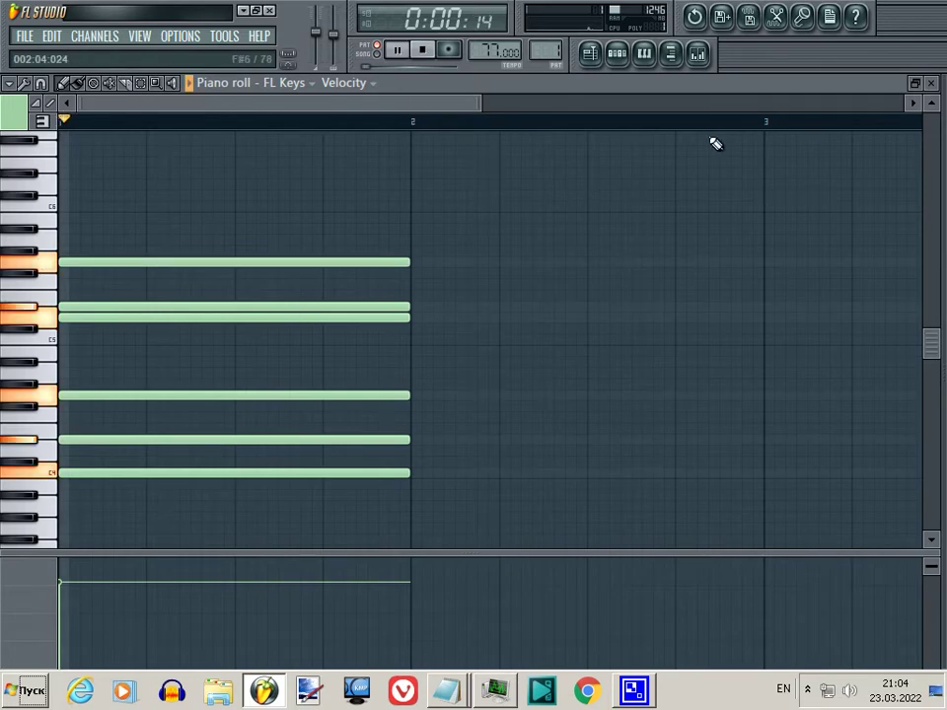
left_click(930, 82)
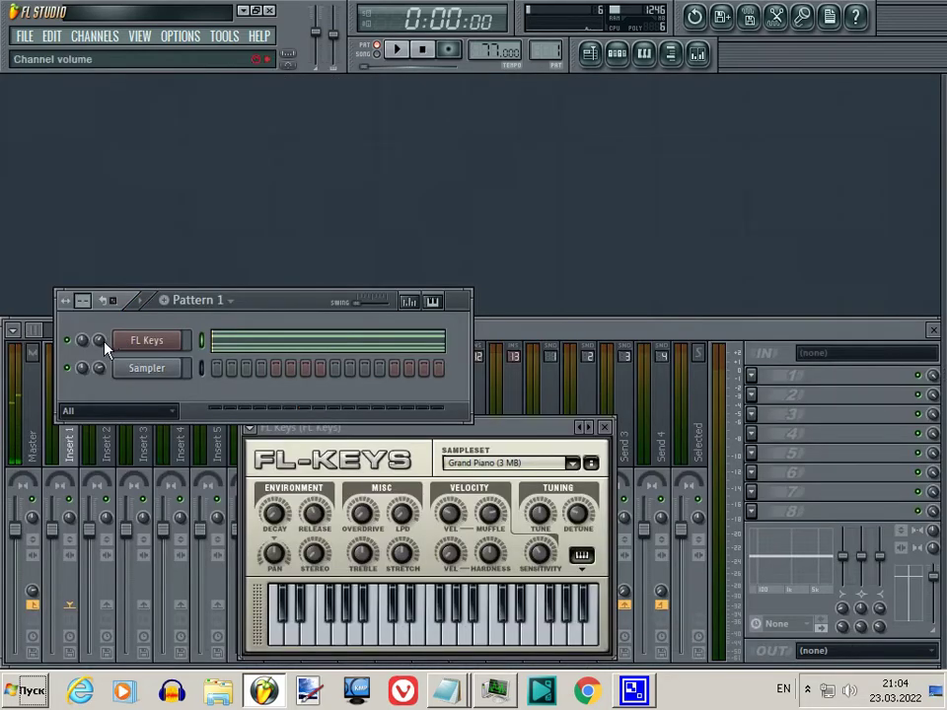
key("space")
Route the FL Keys channel to mixer insert 1 and load Fruity Love Philter in its first effect slot
left_click(178, 344)
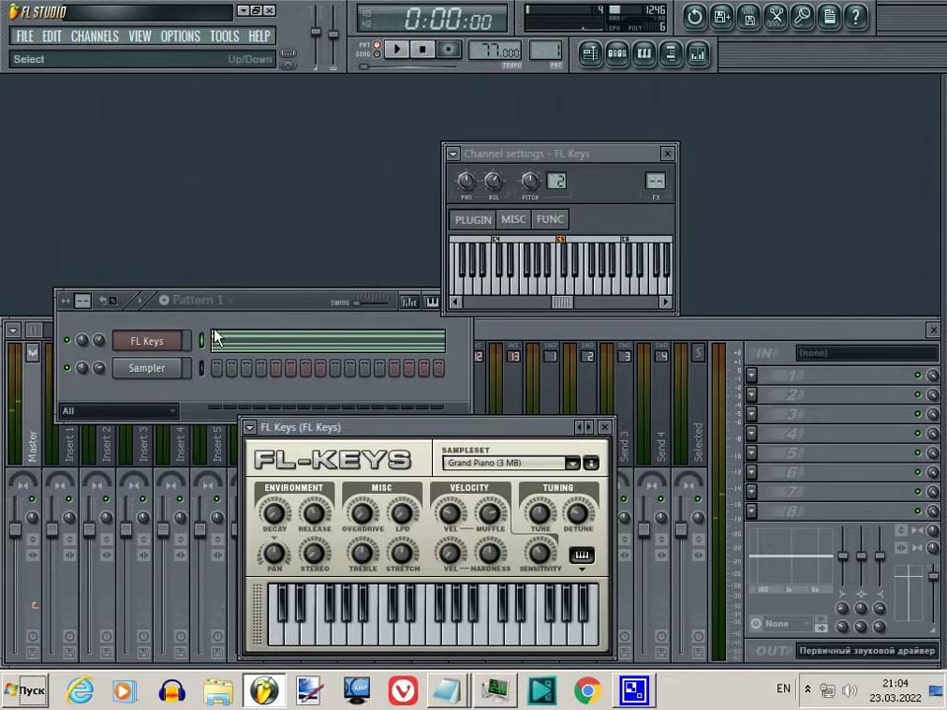
left_click_drag(650, 192, 653, 181)
left_click(752, 376)
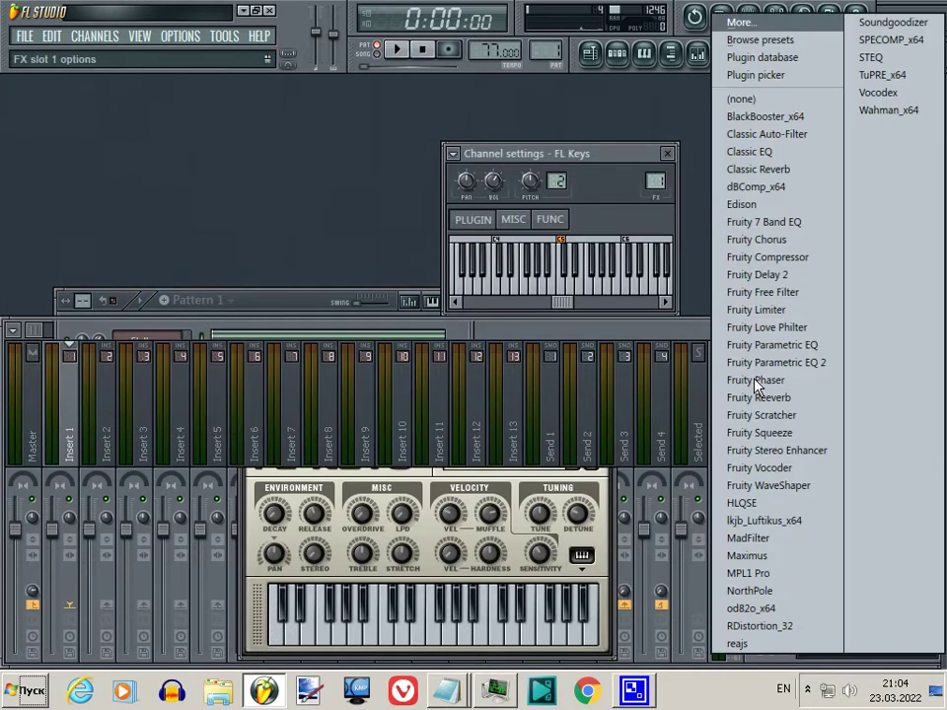
left_click(751, 327)
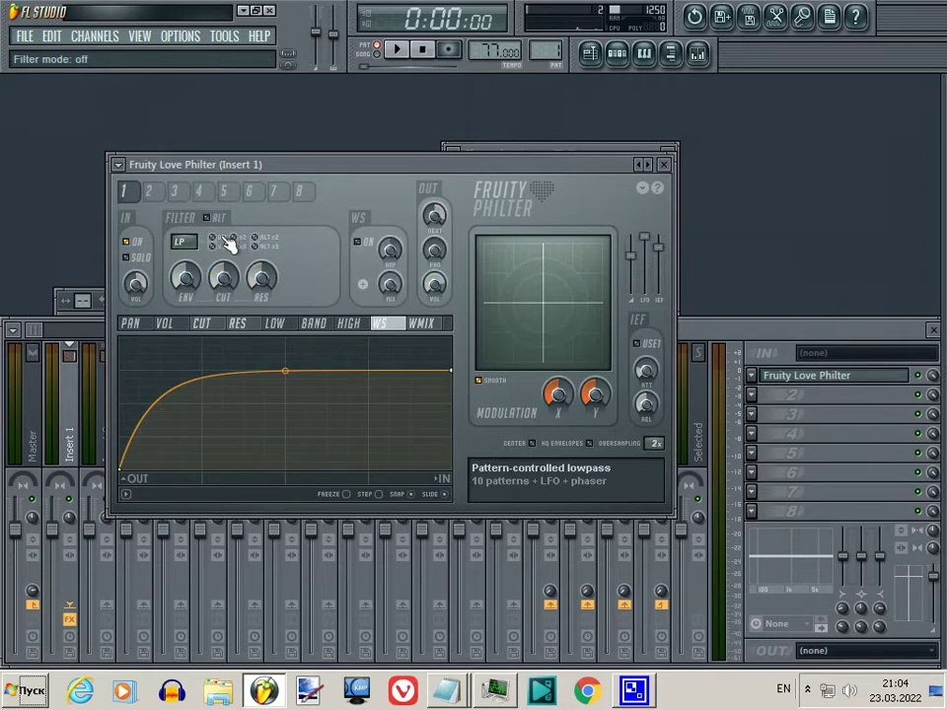
Load the Default preset in Fruity Love Philter, enable filter unit 1 as the envelope follower's input, and play the pattern
left_click(653, 164)
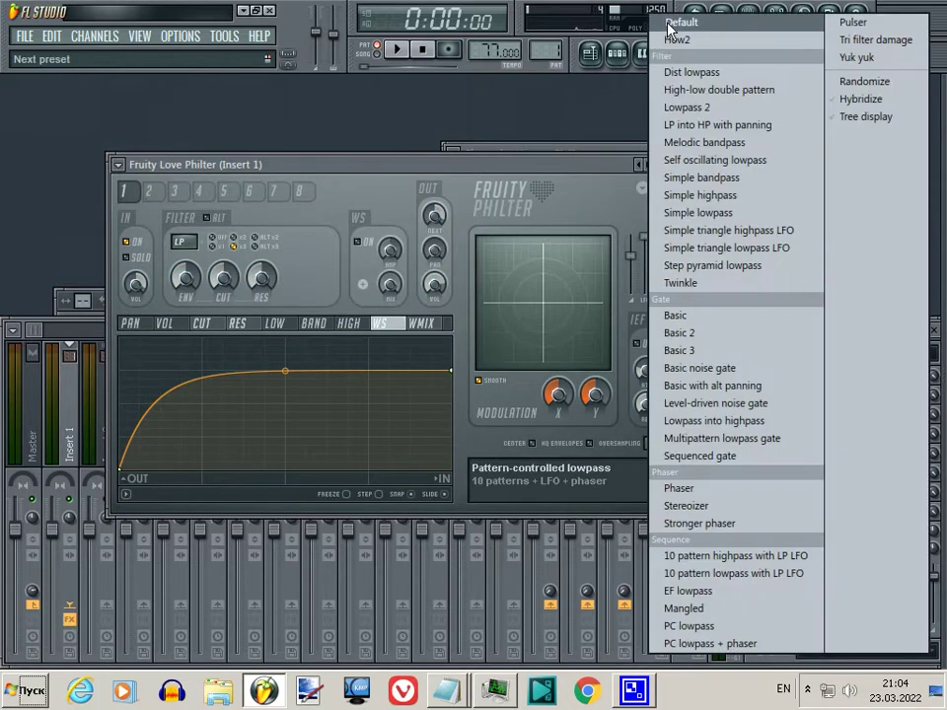
left_click(670, 24)
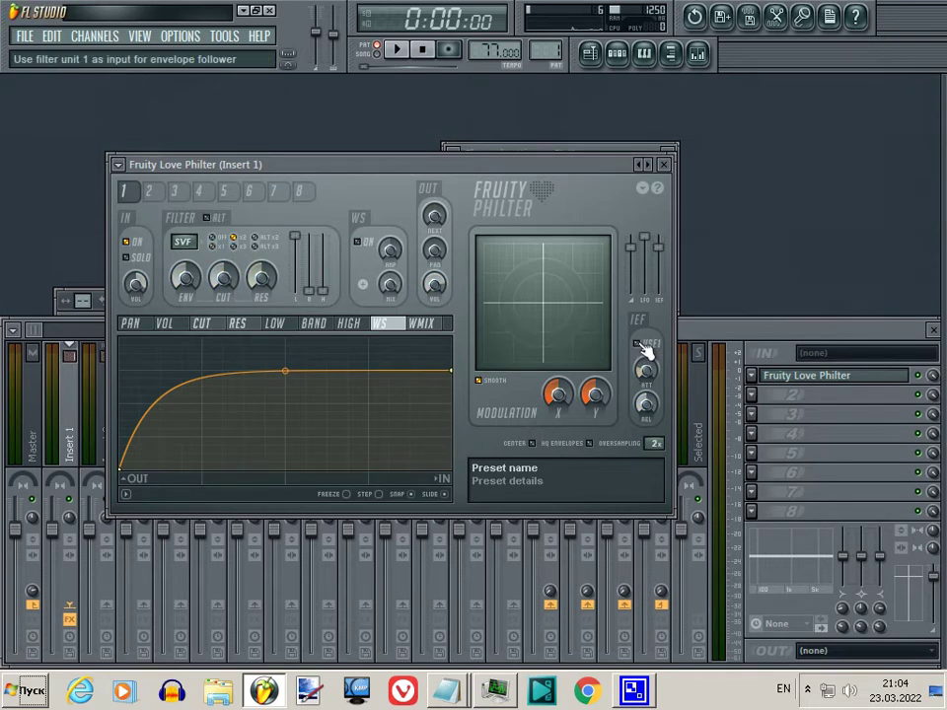
left_click(669, 166)
key("space")
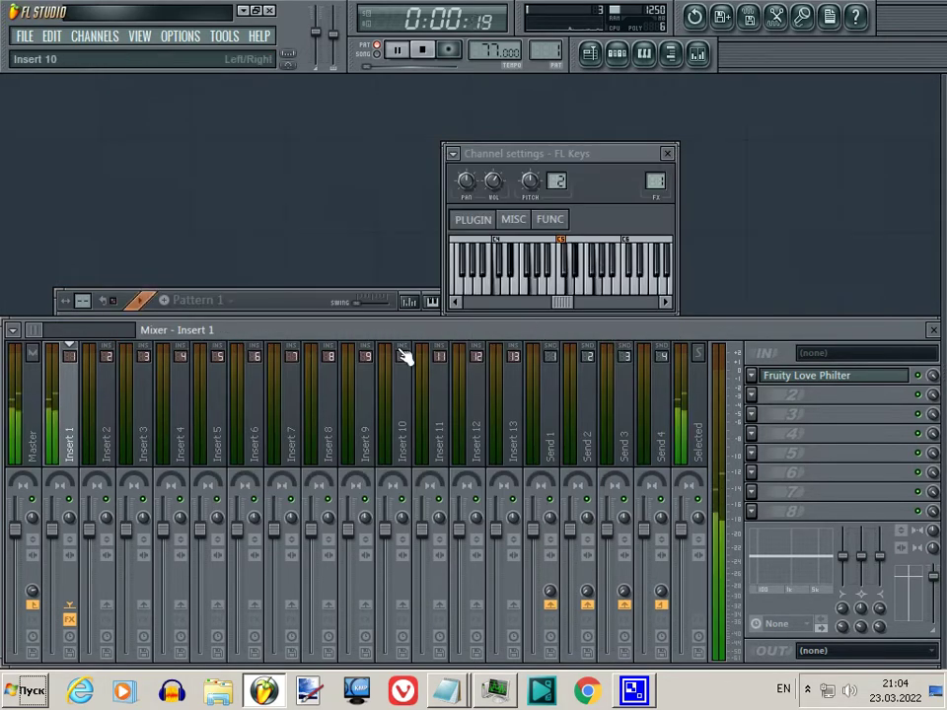
key("space")
Adjust the Love Philter's resonance and set its cutoff to about 33% while the pattern plays
left_click(805, 375)
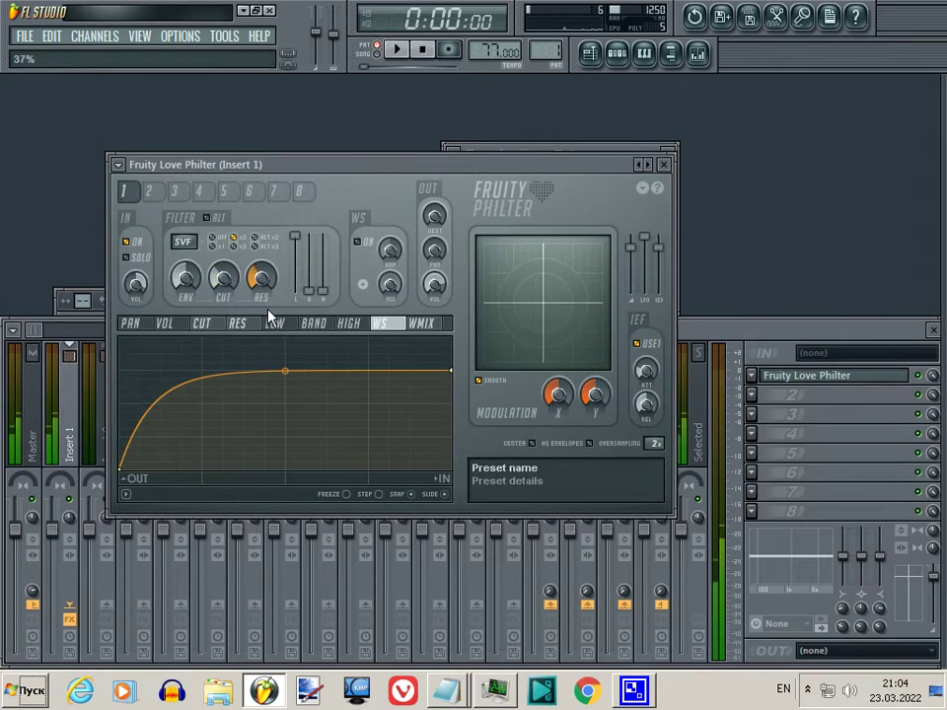
key("space")
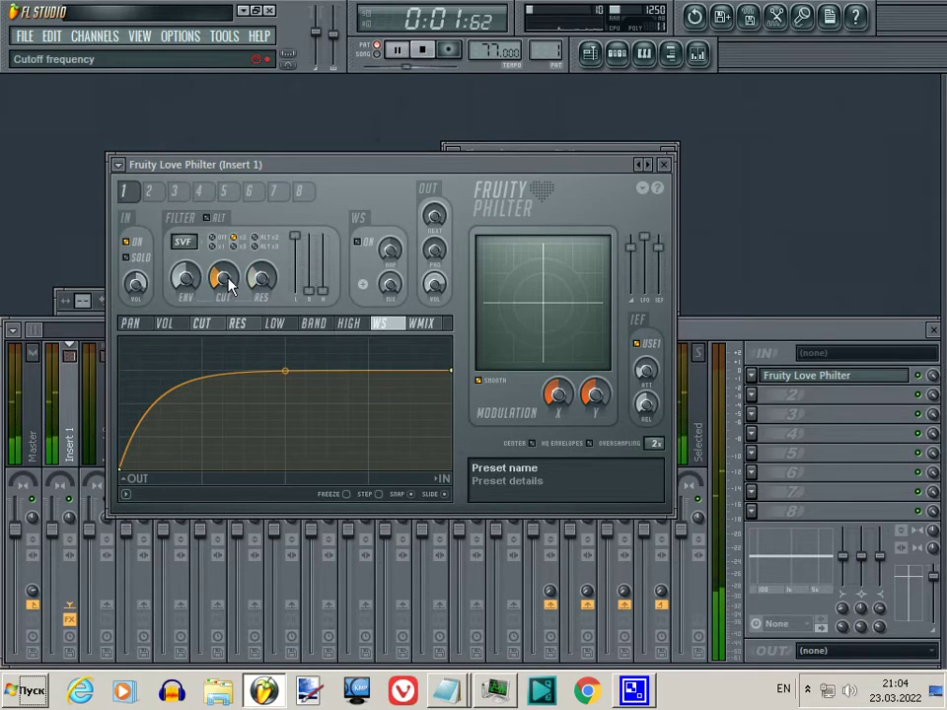
scroll(236, 285, "down", 1)
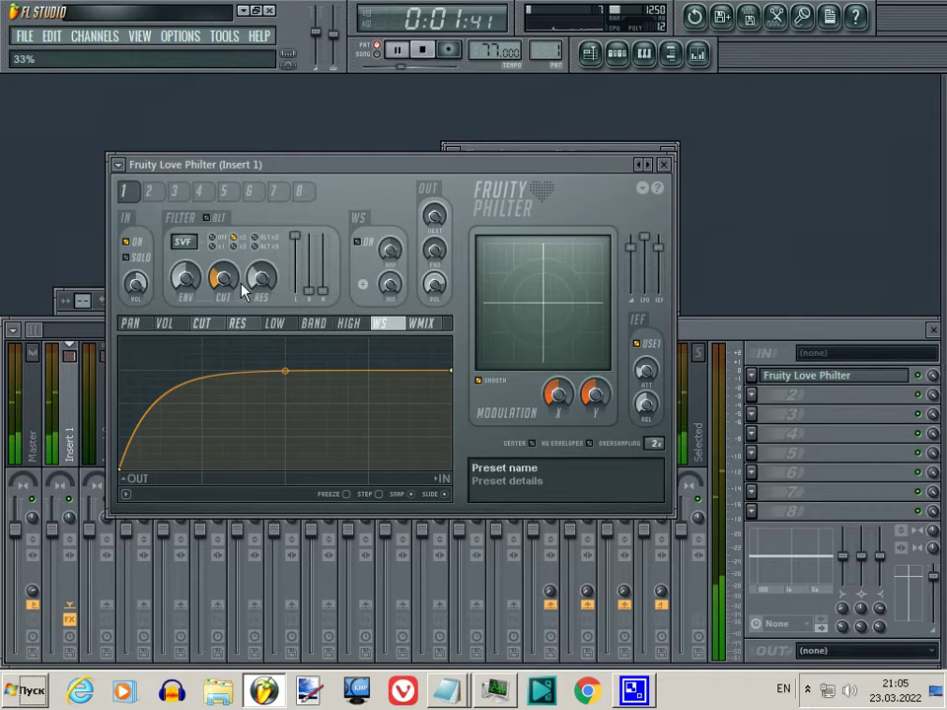
left_click(664, 164)
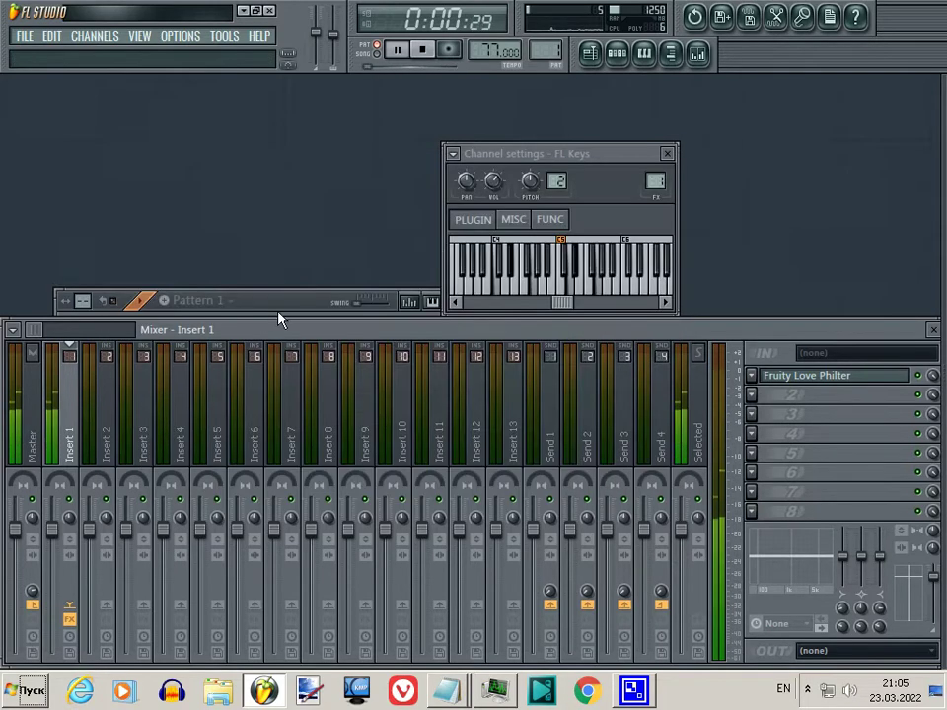
Stop playback, reveal the browser and expand the Hats folder inside Packs > Drums
left_click(286, 301)
left_click_drag(944, 181, 736, 173)
key("space")
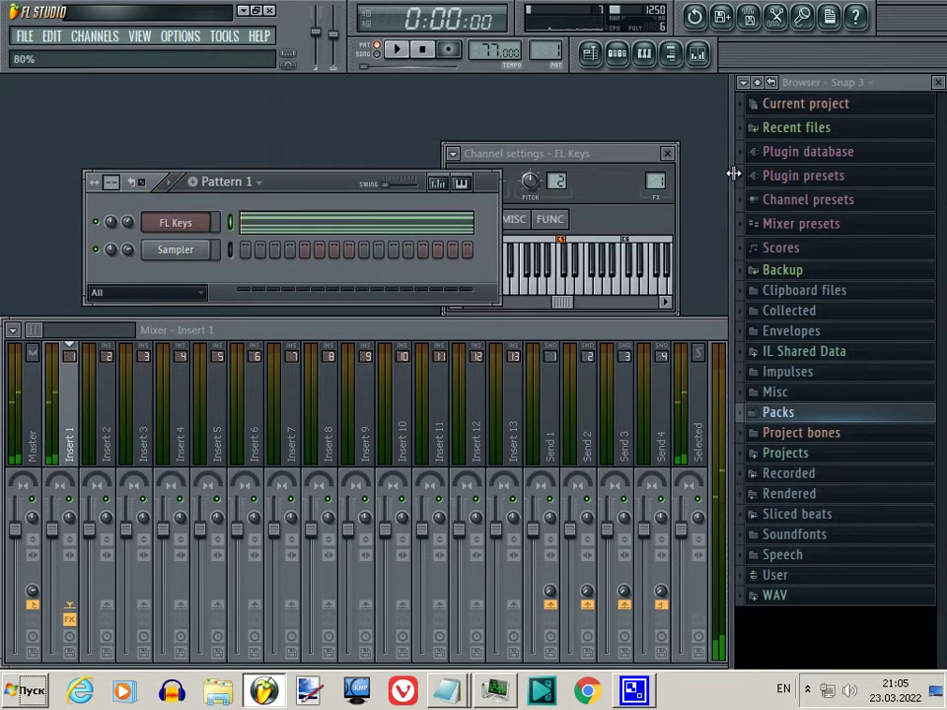
left_click(838, 414)
left_click(839, 434)
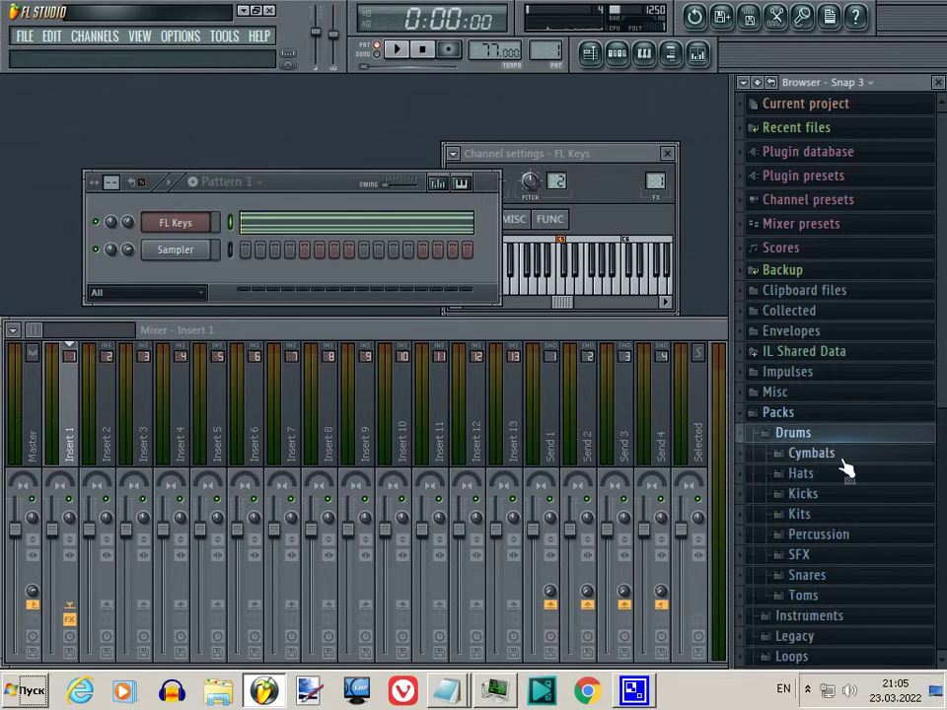
left_click(844, 475)
Audition the Chromo closed hats and add Chromo CH 2 as a new channel below the Sampler
left_click(847, 381)
left_click(843, 364)
left_click(856, 383)
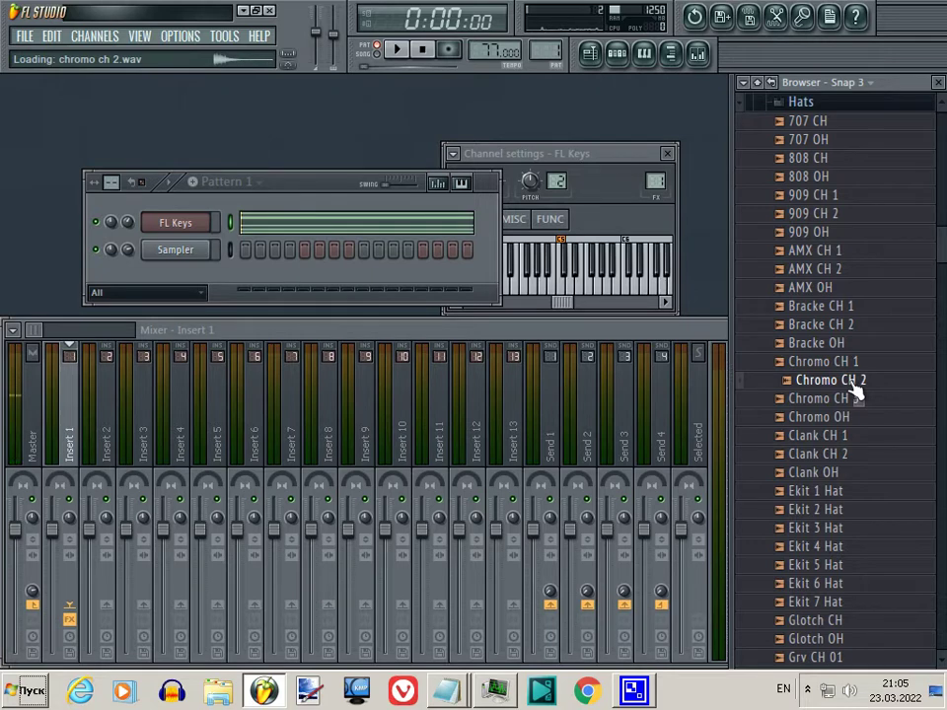
left_click_drag(856, 392, 196, 285)
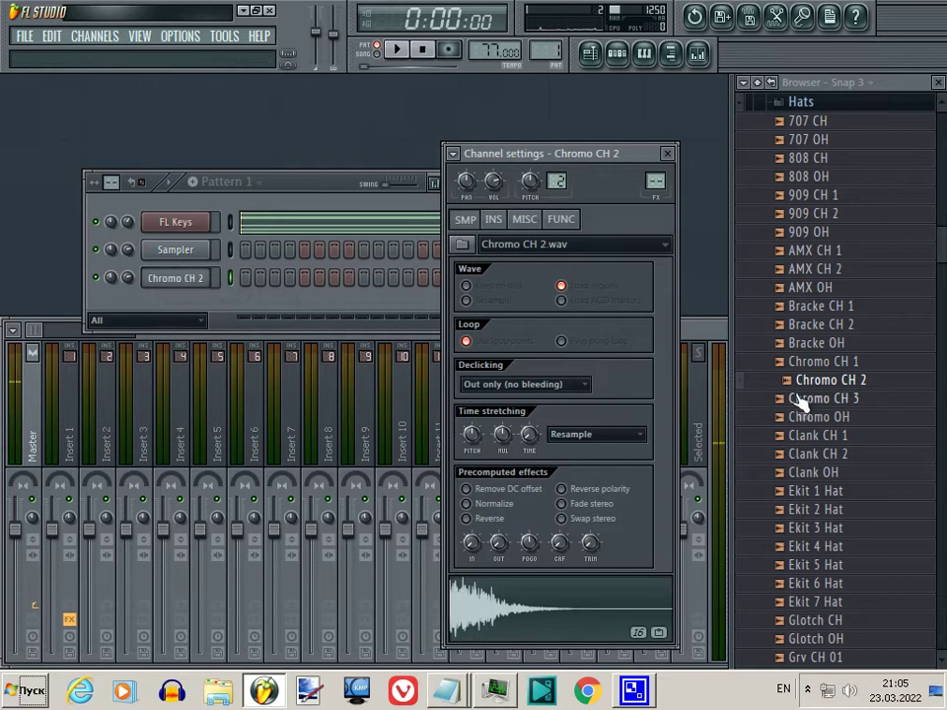
Audition several open hats and add 707 OH as a channel above Chromo CH 2, with its volume at about 64%
left_click(840, 416)
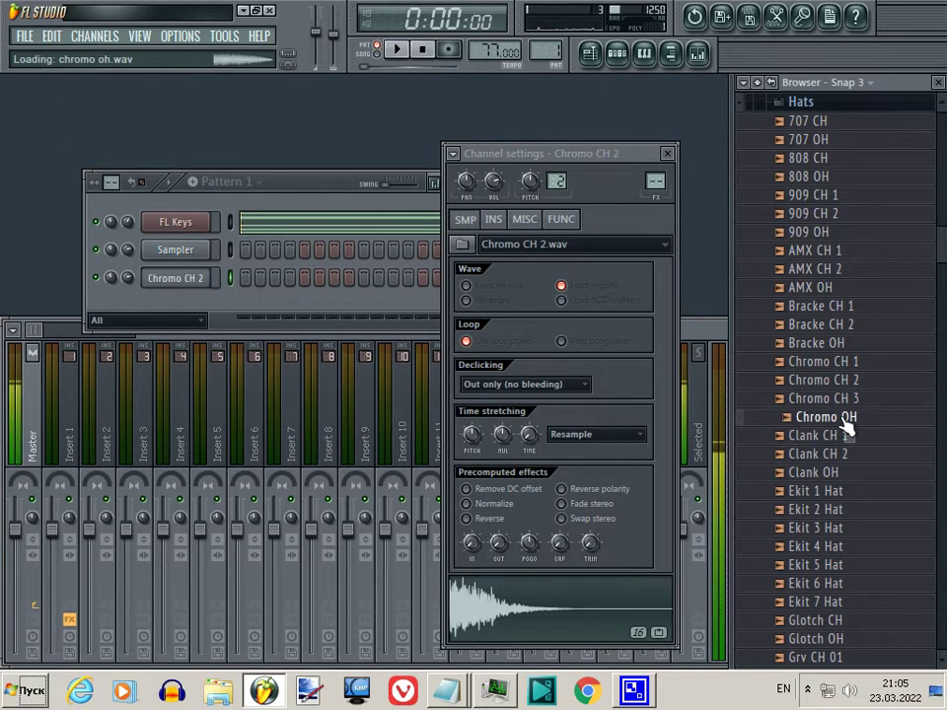
left_click(838, 343)
left_click(833, 287)
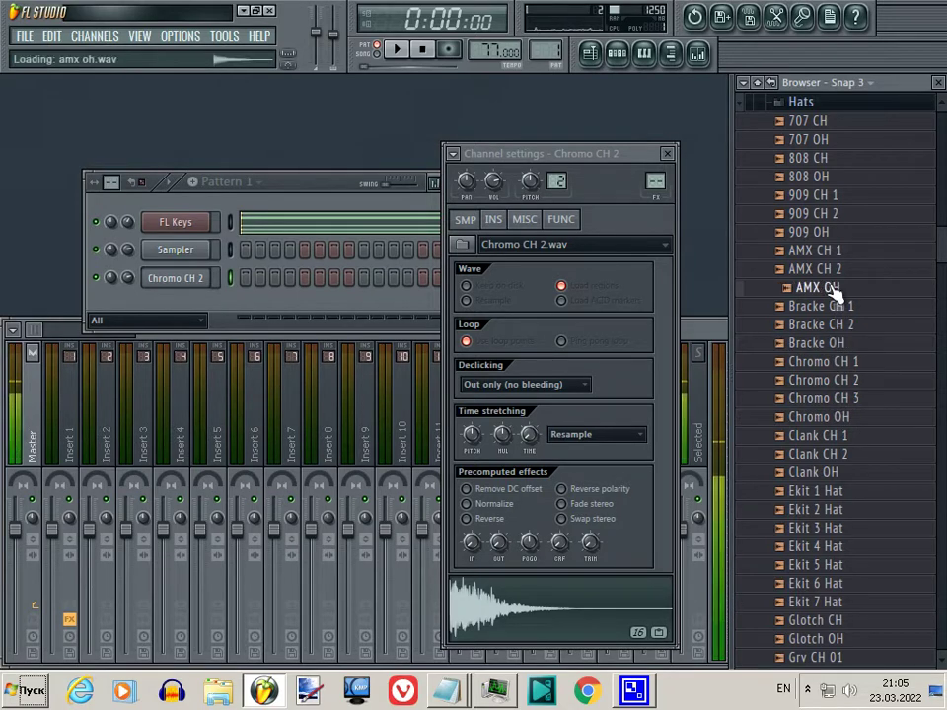
left_click(830, 233)
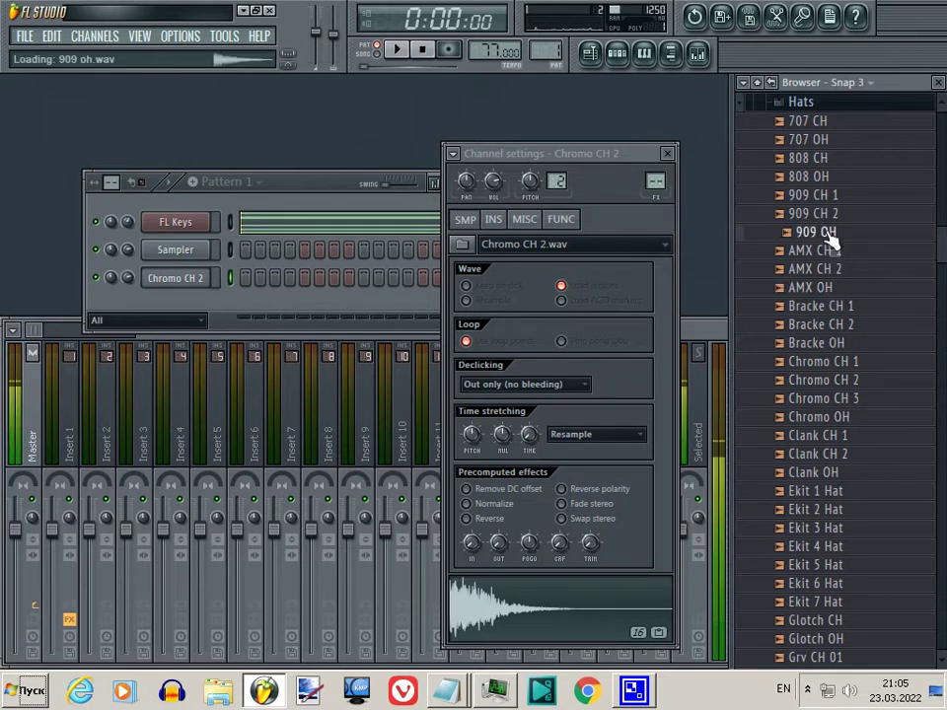
left_click(817, 122)
left_click(836, 143)
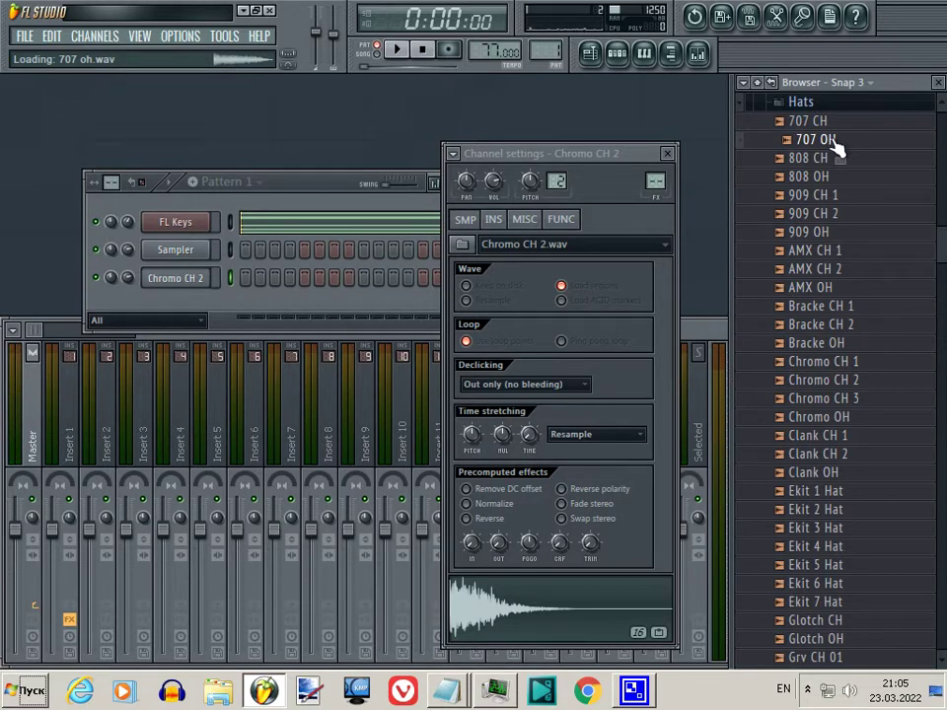
left_click_drag(836, 146, 183, 276)
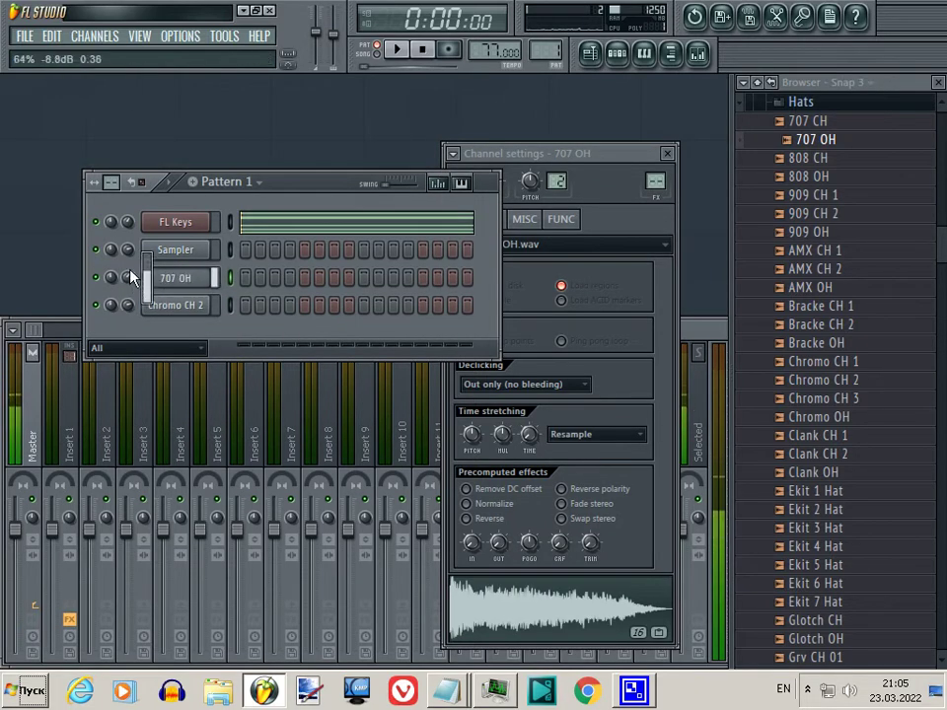
Fill every second step of the Chromo CH 2 channel and play the pattern
right_click(205, 307)
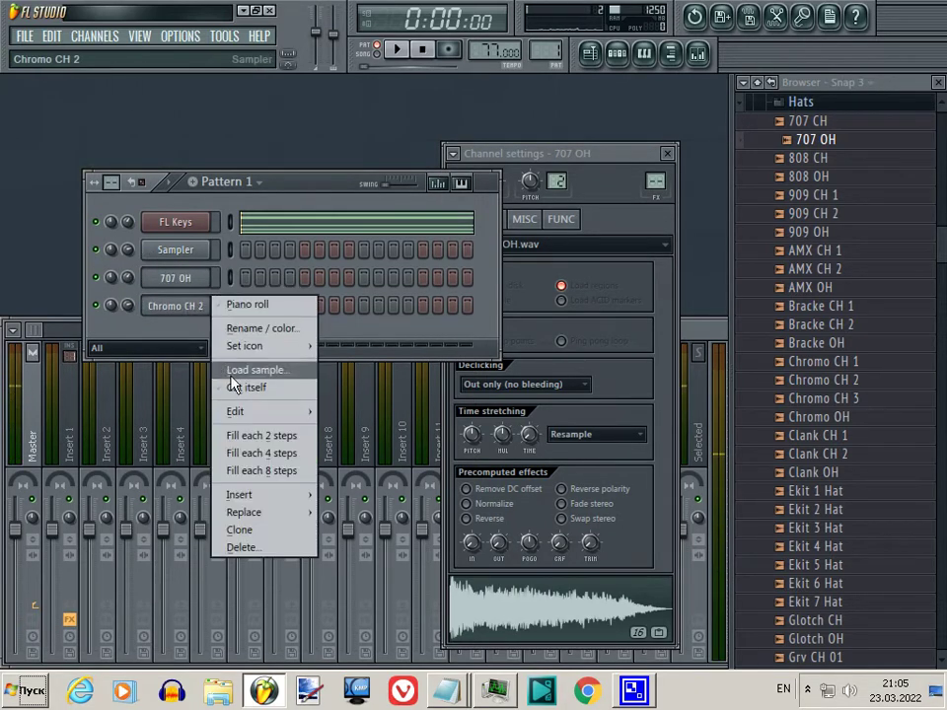
left_click(250, 435)
key("space")
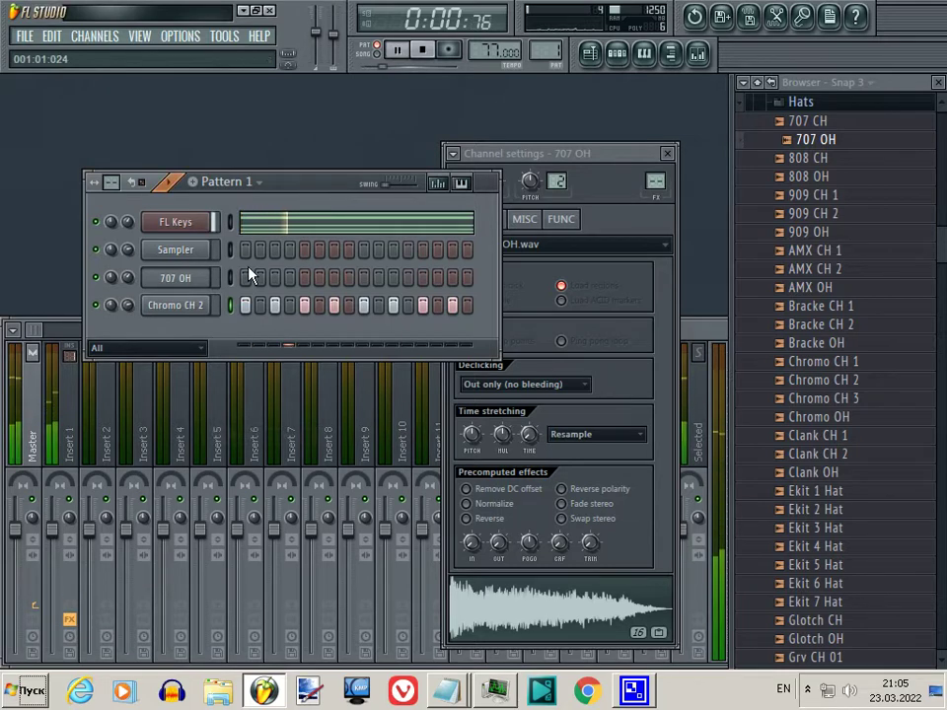
key("space")
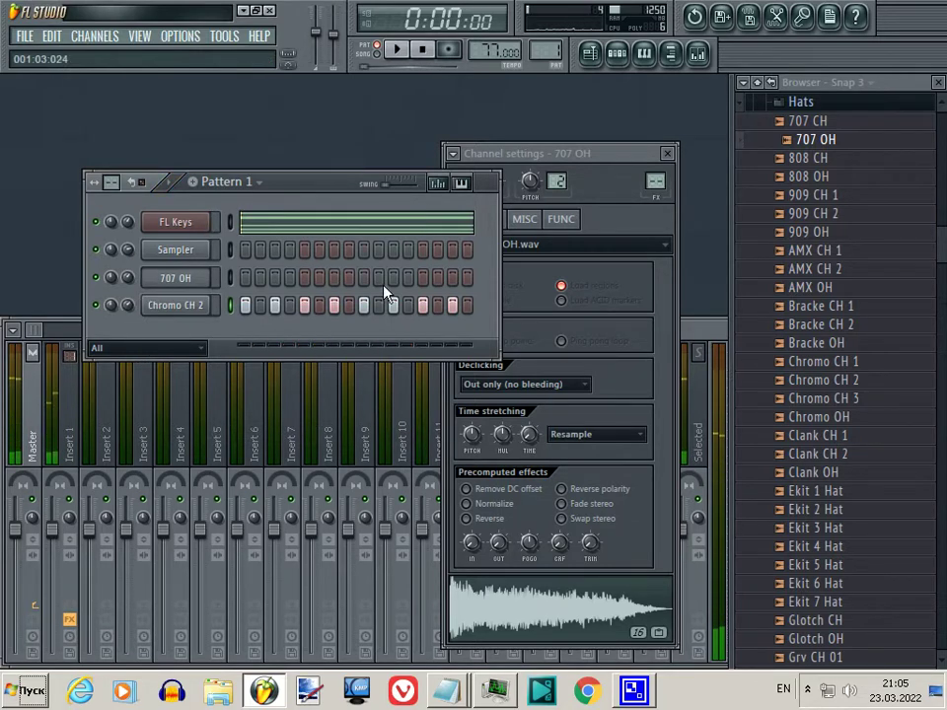
Replace the Chromo CH 2 hit on step 15 with a 707 OH hit, play the pattern and close the channel settings
key("space")
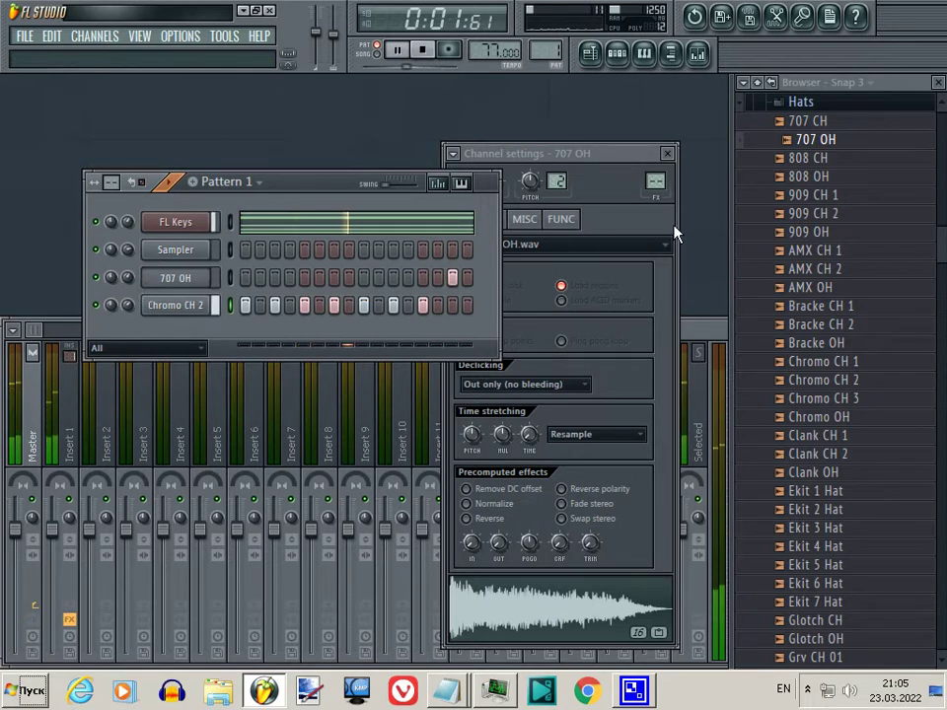
left_click(667, 154)
key("space")
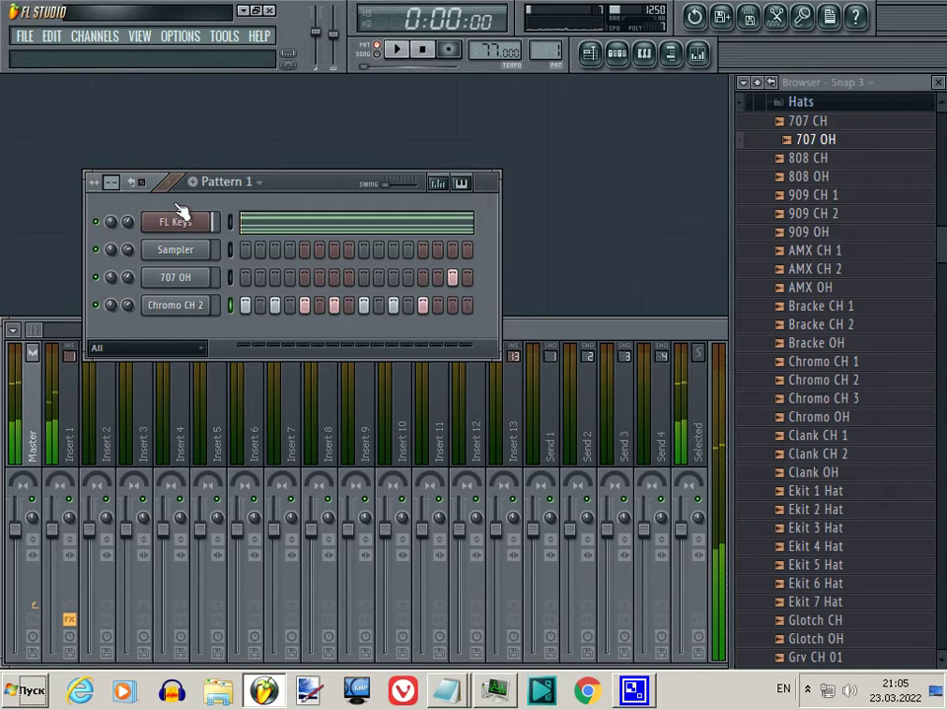
Duplicate the FL Keys chord in the piano roll so it also fills the second half of the bar, and close the piano roll
left_click_drag(116, 125, 115, 115)
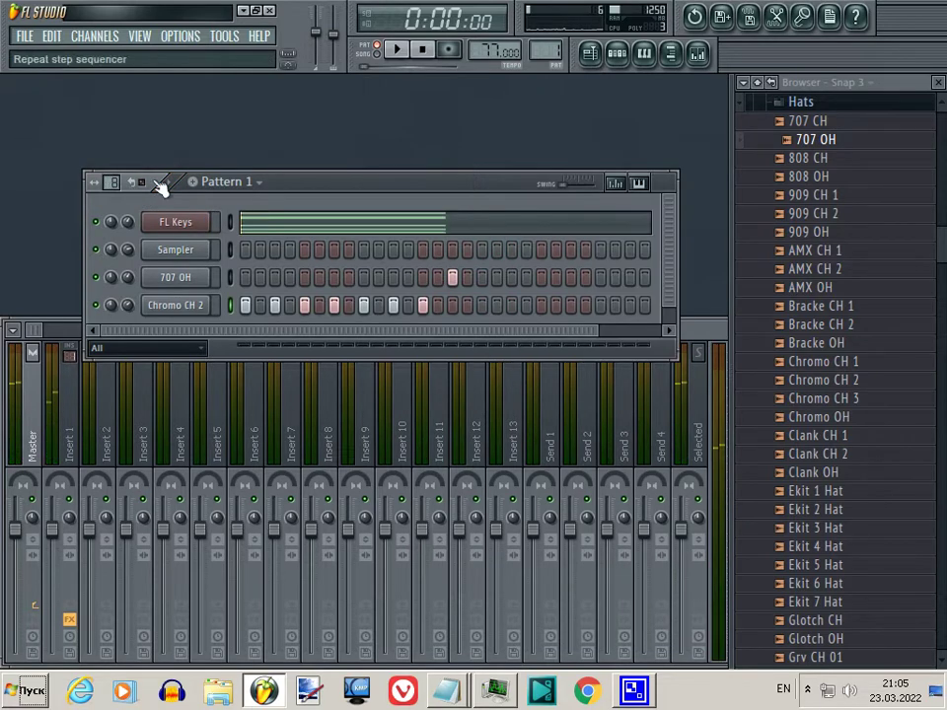
left_click(513, 234)
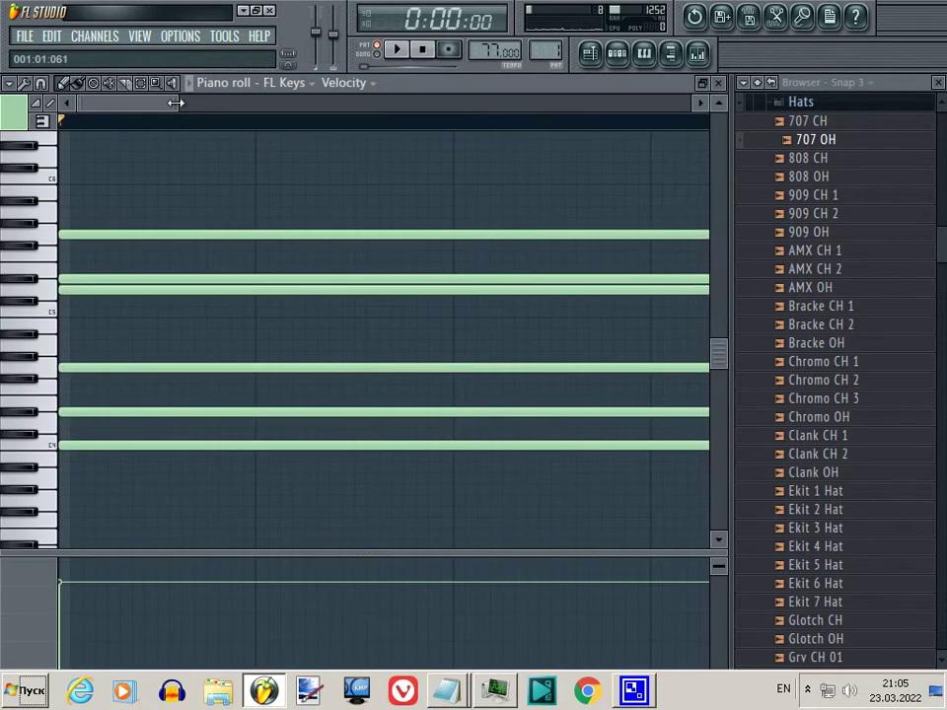
left_click_drag(176, 103, 429, 108)
left_click_drag(349, 187, 482, 448)
left_click(718, 83)
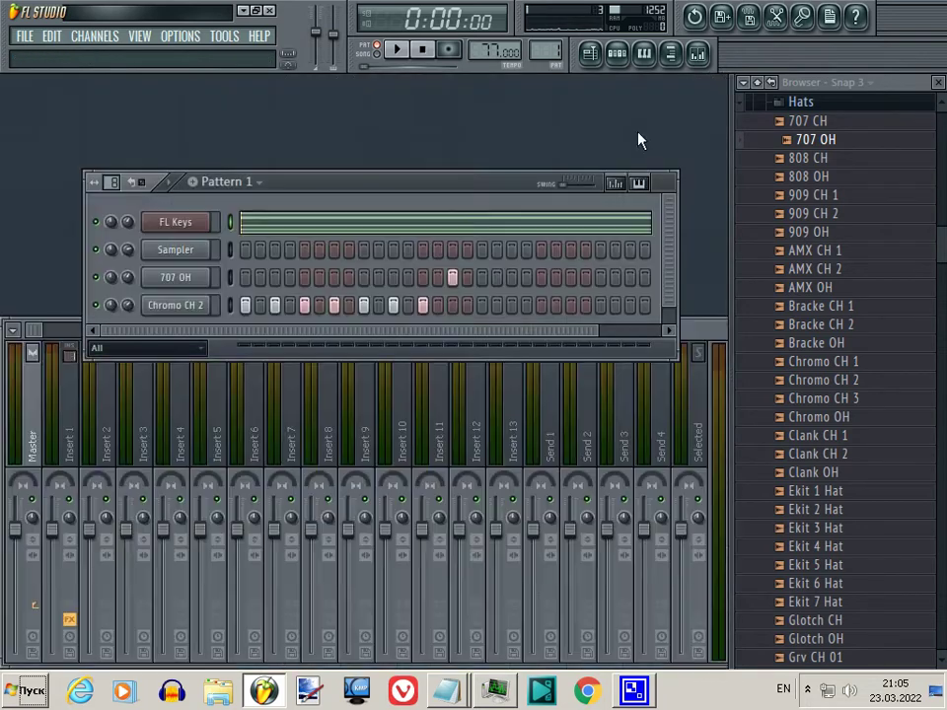
Widen the step sequencer to 32 steps and fill every second step of the Chromo CH 2 channel
left_click_drag(497, 191, 423, 200)
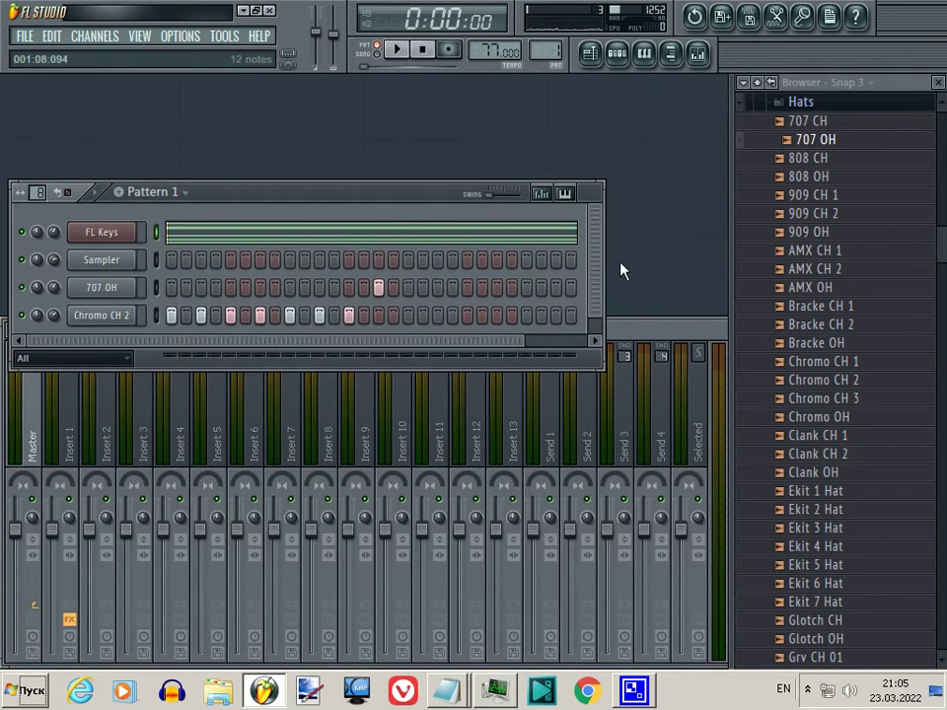
left_click_drag(602, 263, 660, 264)
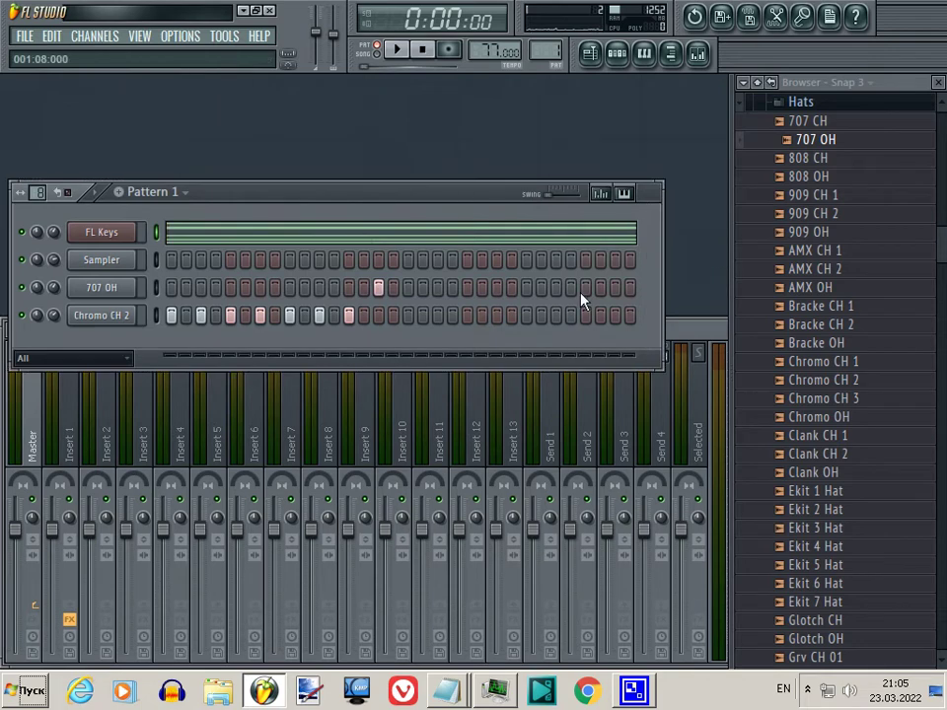
right_click(138, 316)
left_click(177, 446)
Put 707 OH hits only on steps 1 and 31, replacing the Chromo CH 2 hits there, and play the pattern
left_click(172, 286)
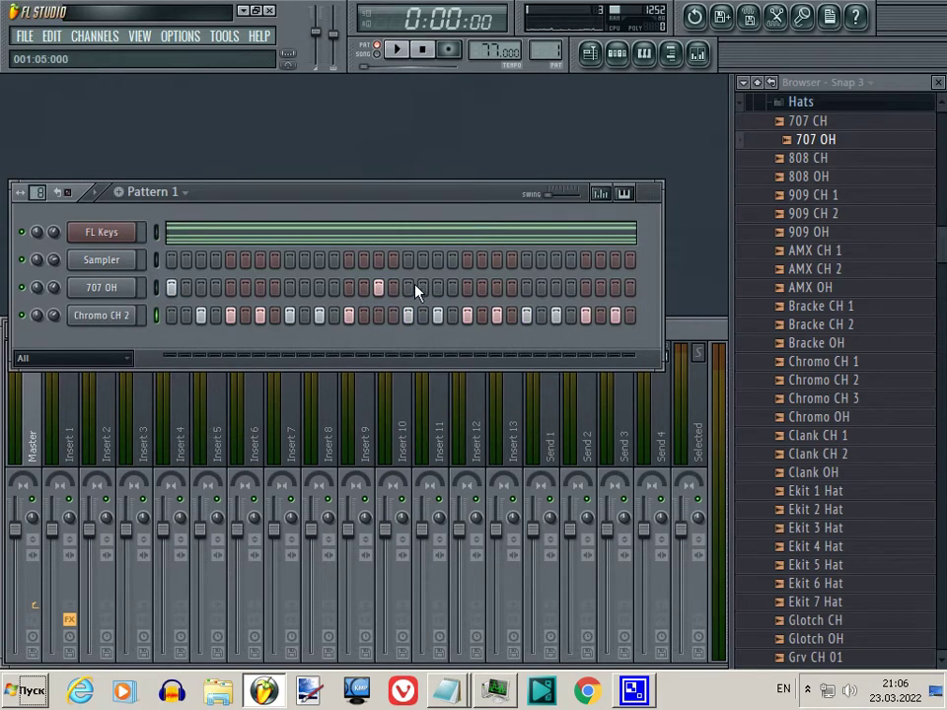
key("space")
left_click(615, 289)
key("space")
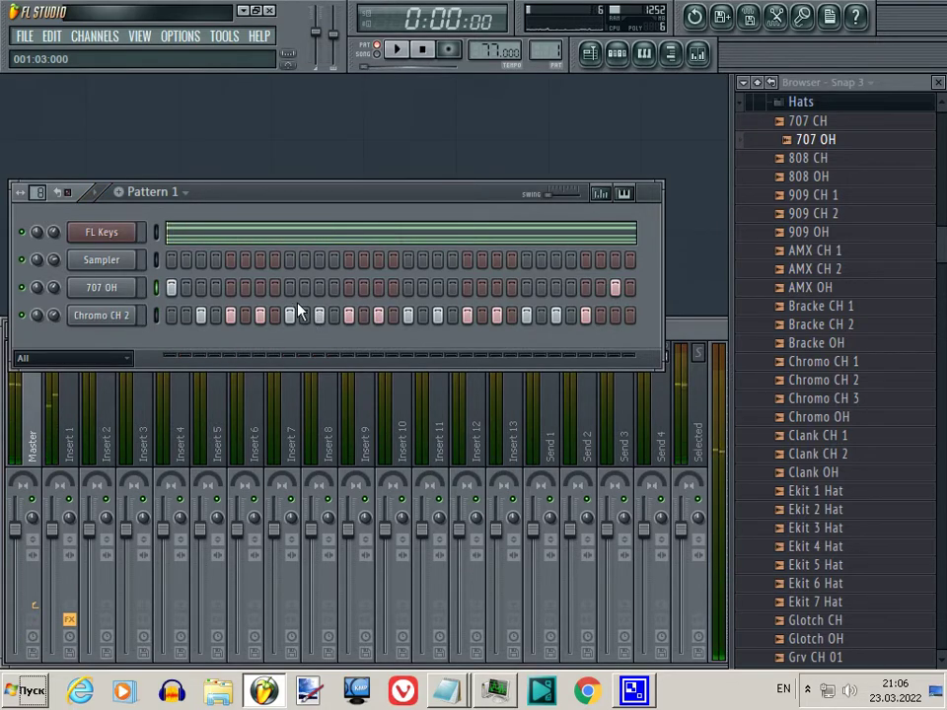
Play the pattern and add extra Chromo CH 2 hits on steps 8 and 10
key("space")
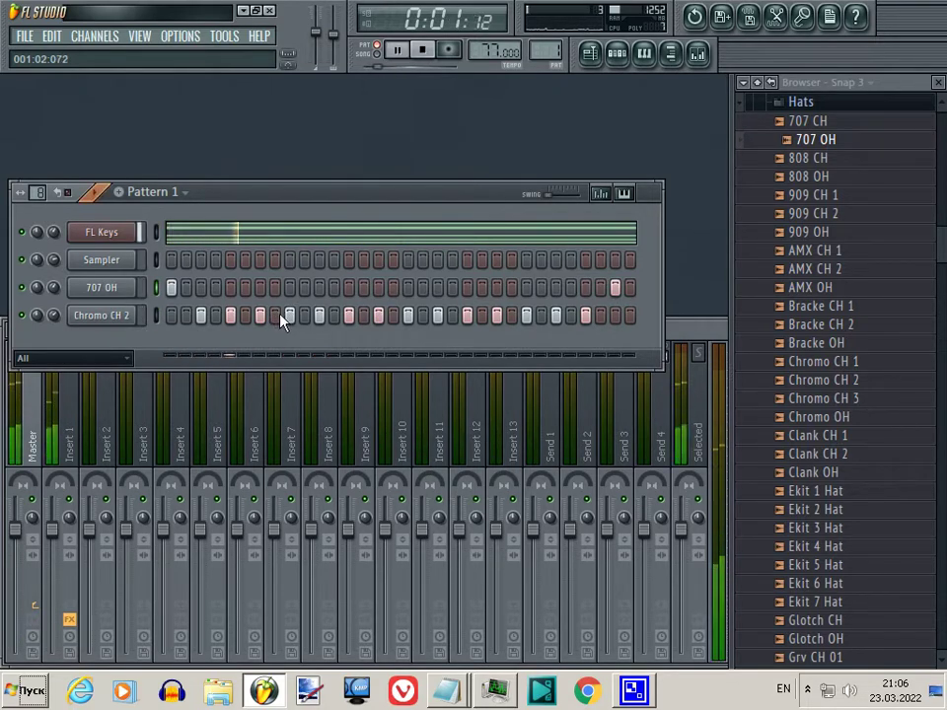
key("space")
left_click(276, 315)
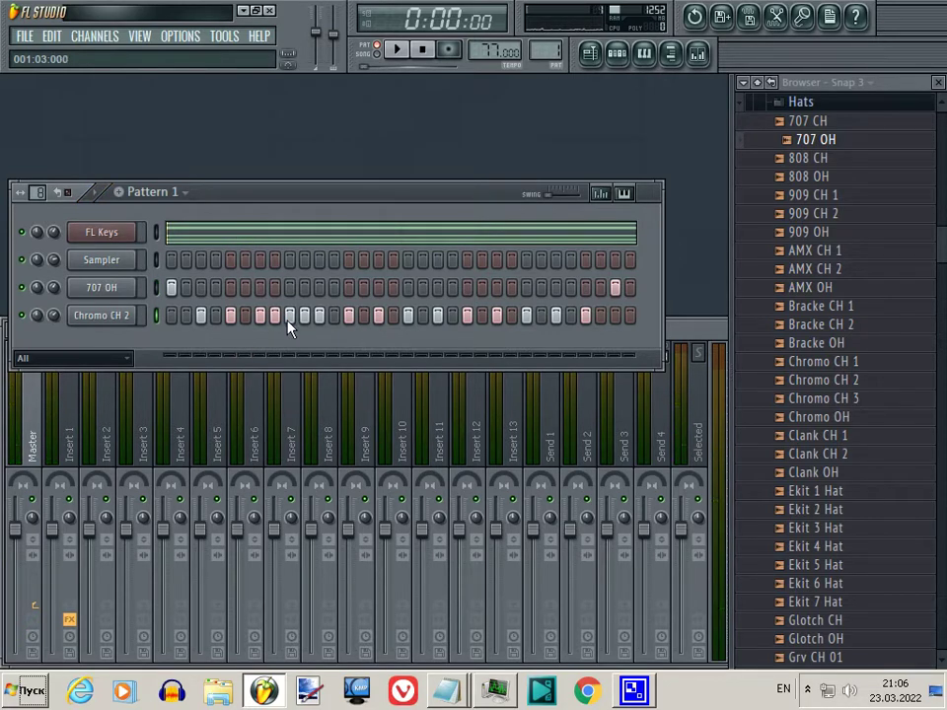
Send Chromo CH 2 to the piano roll, shorten its early notes, lower the velocity of the hits on steps 8 and 10, and play
right_click(130, 317)
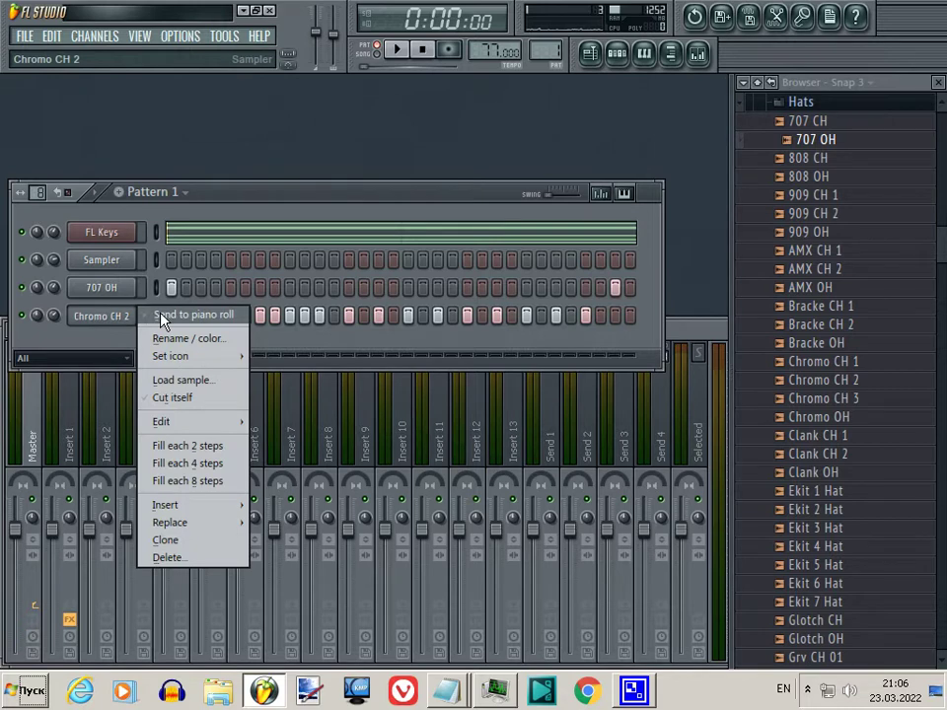
left_click(163, 316)
left_click_drag(347, 96, 455, 96)
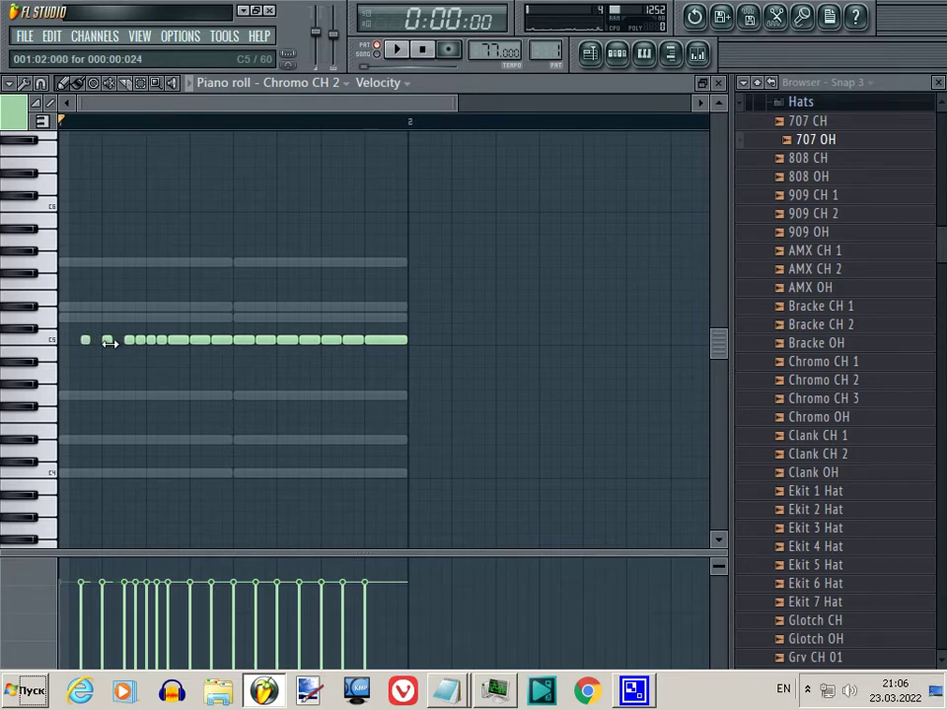
key("space")
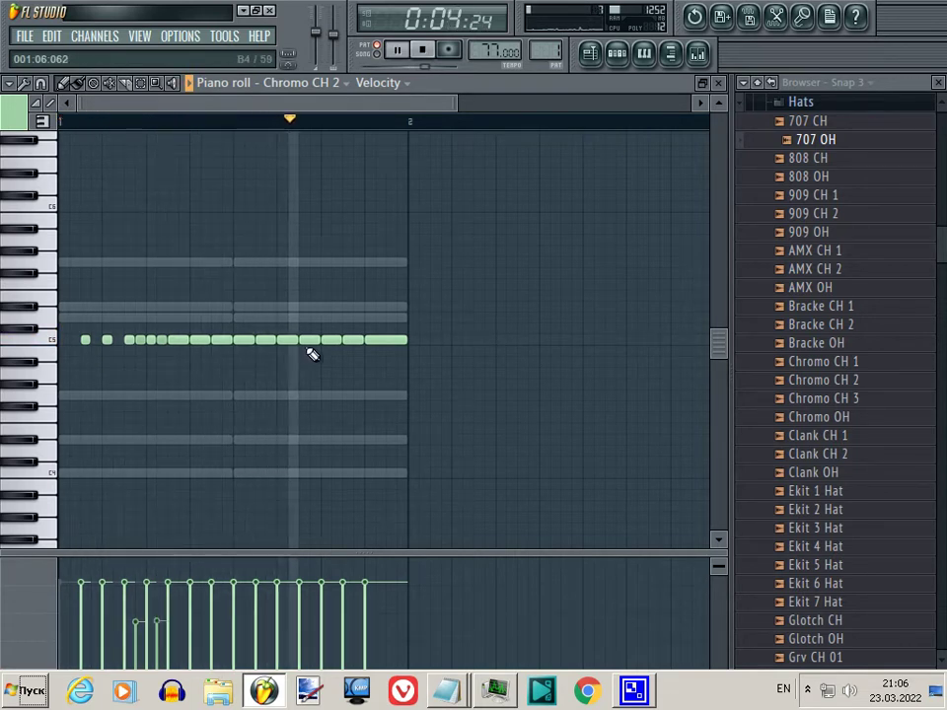
Halve the Chromo CH 2 note at 1:06:000, add a quieter note at 1:06:024, shorten the last note, and play the pattern
key("space")
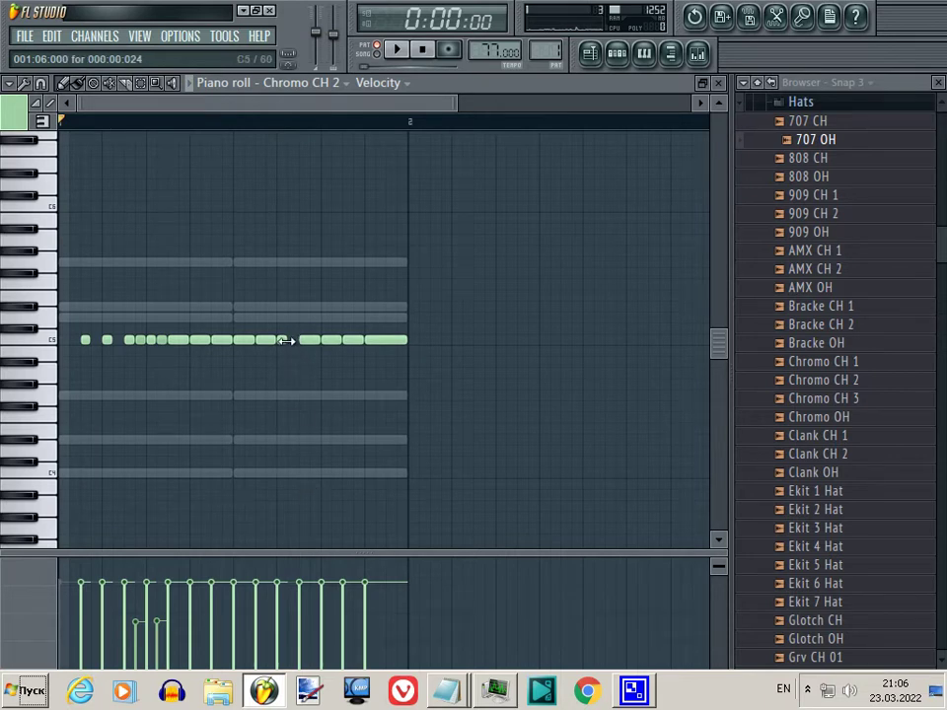
key("space")
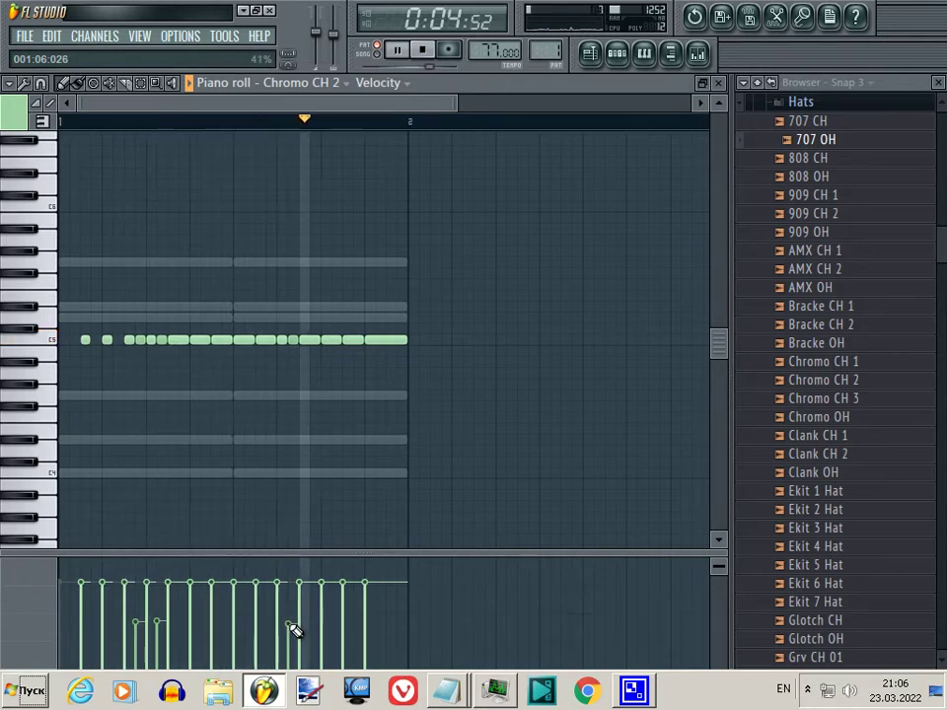
key("space")
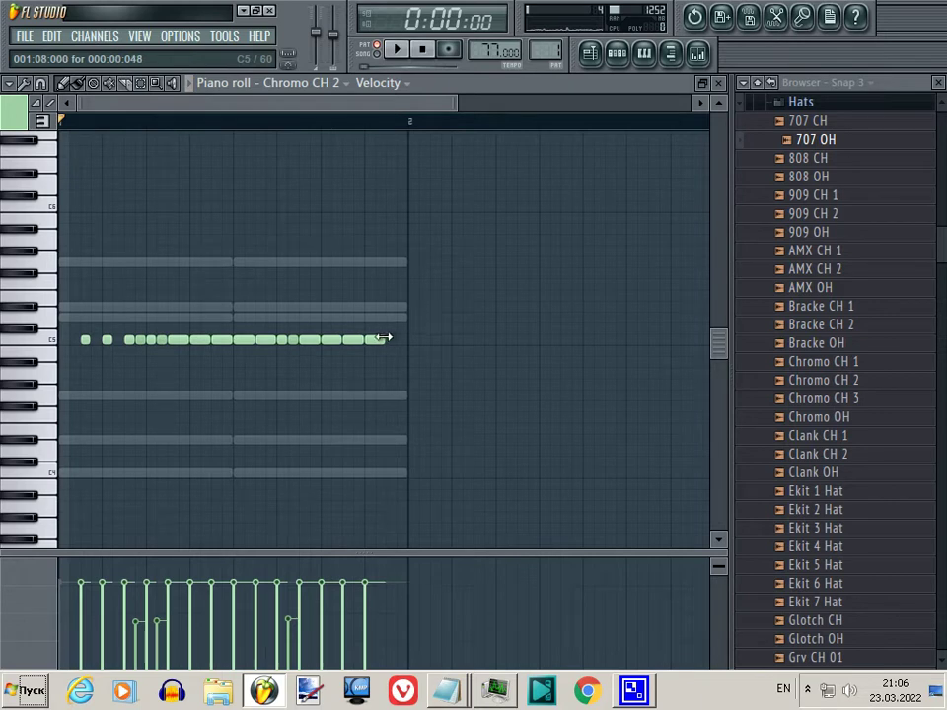
key("space")
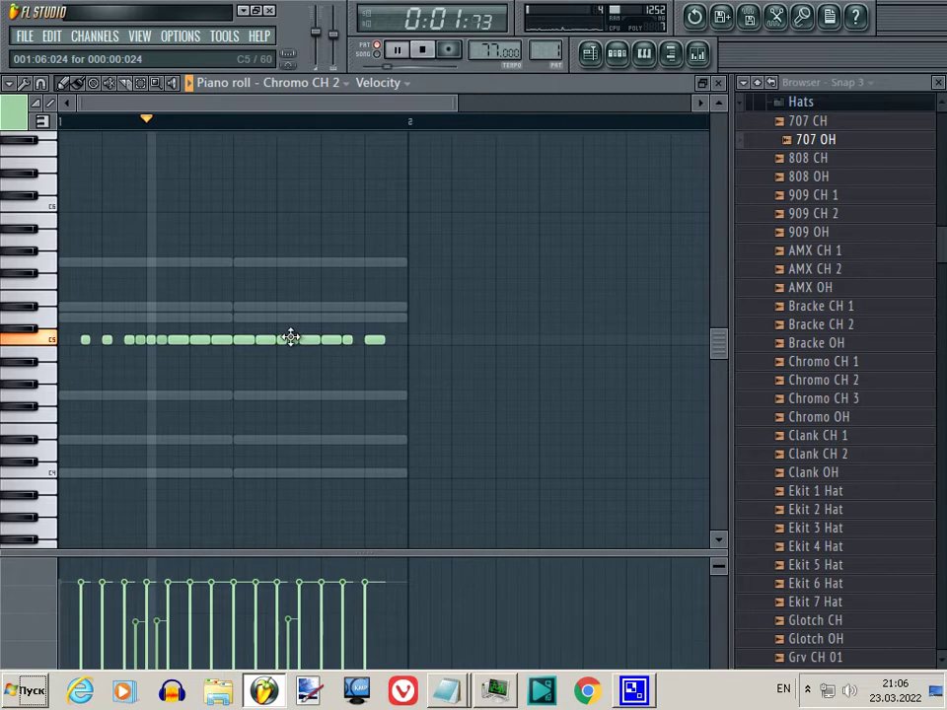
left_click(356, 340)
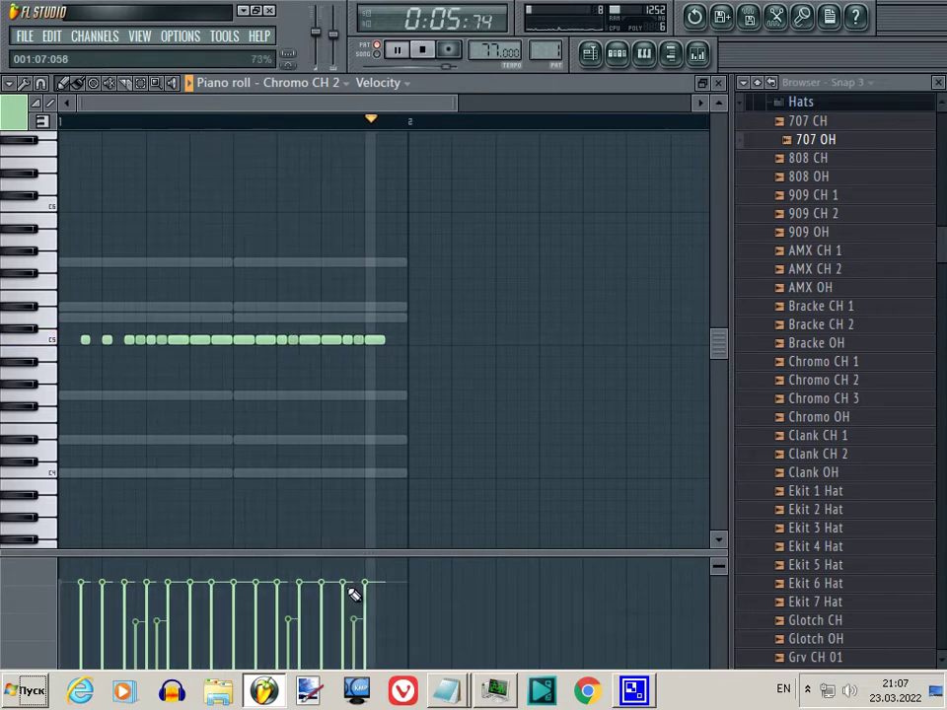
right_click(357, 341)
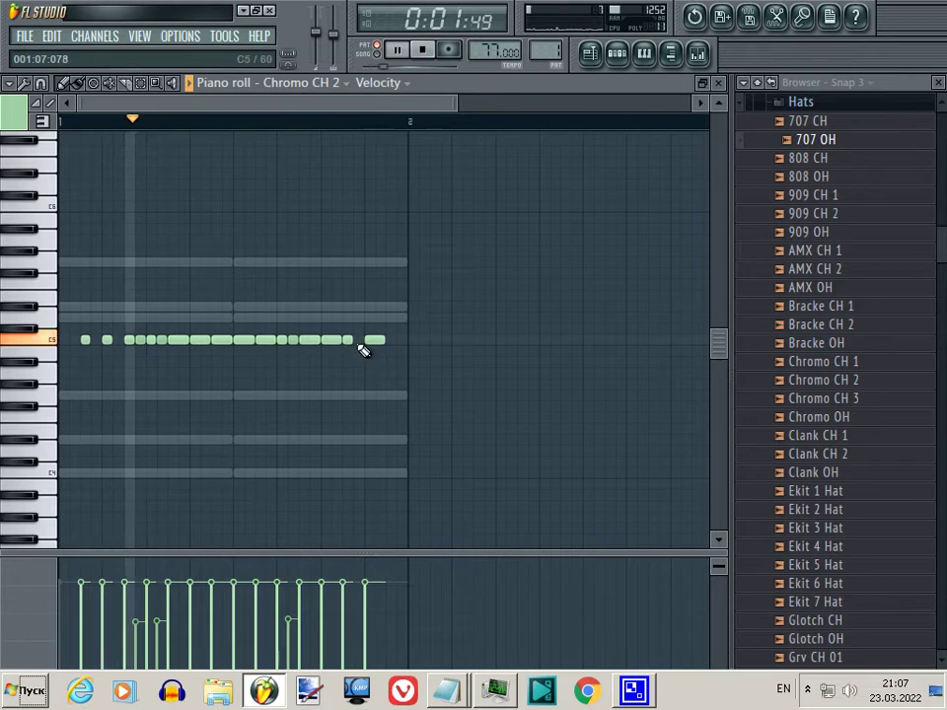
left_click(357, 340)
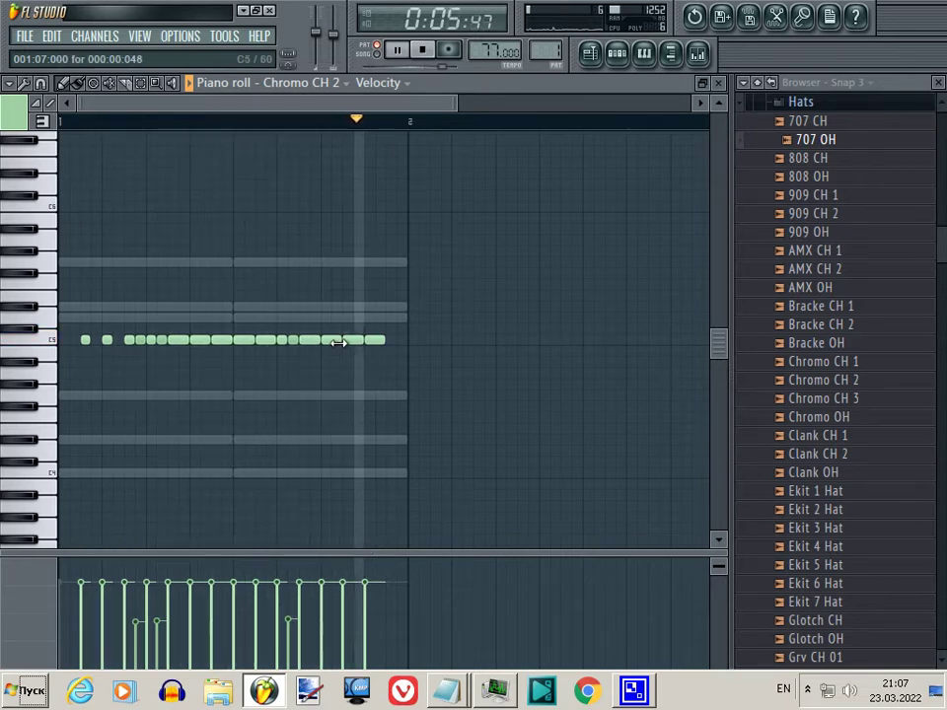
Halve the Chromo CH 2 note at 1:07:000, add a lower-velocity note at 1:07:024, and close the piano roll
left_click_drag(338, 342, 328, 341)
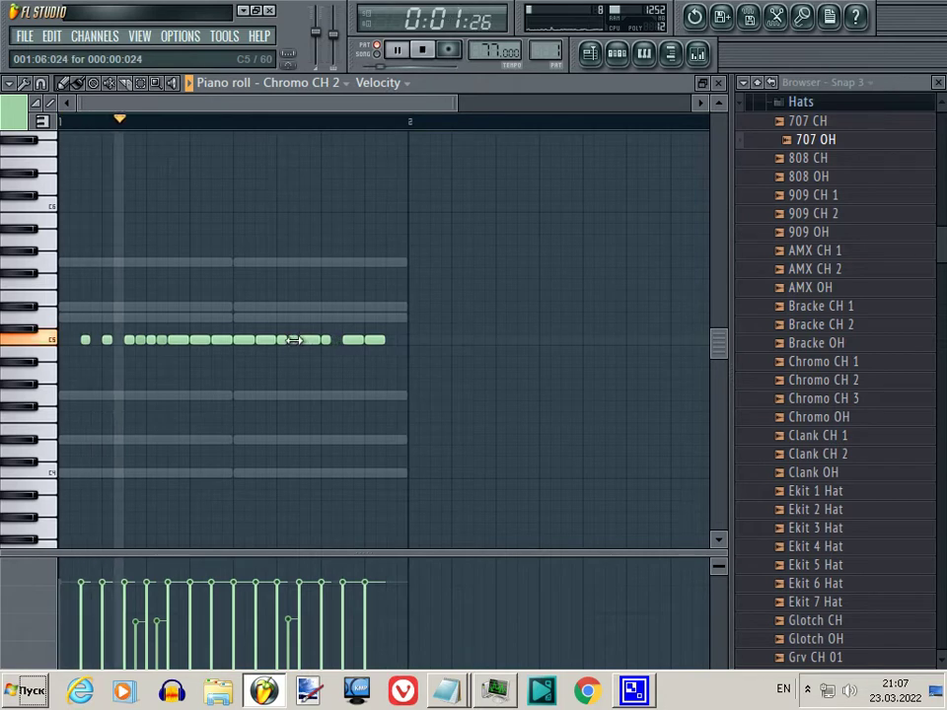
left_click(335, 341)
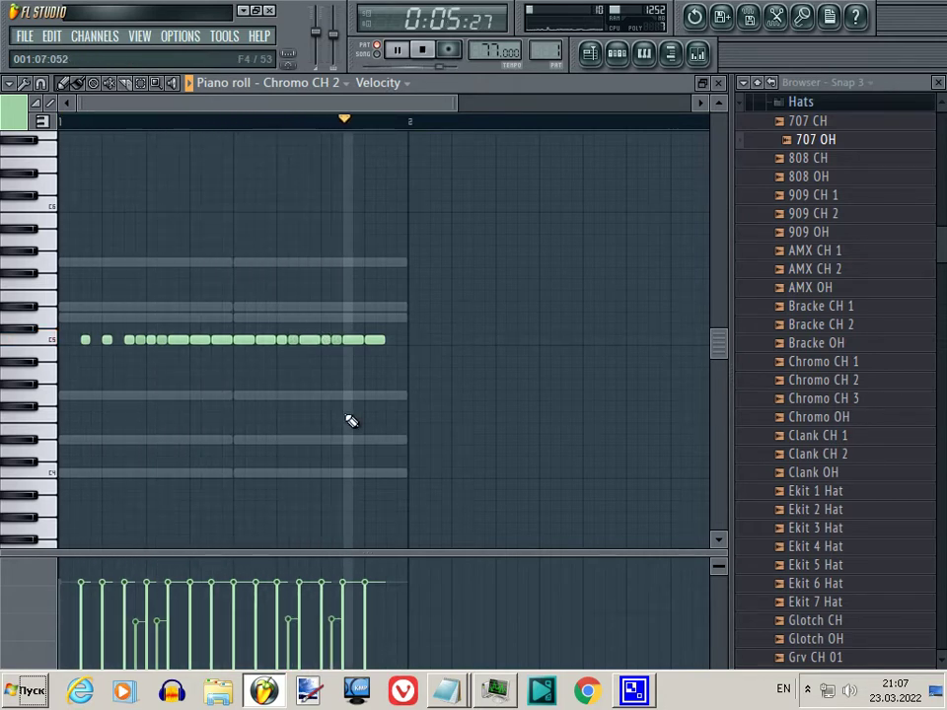
left_click(720, 84)
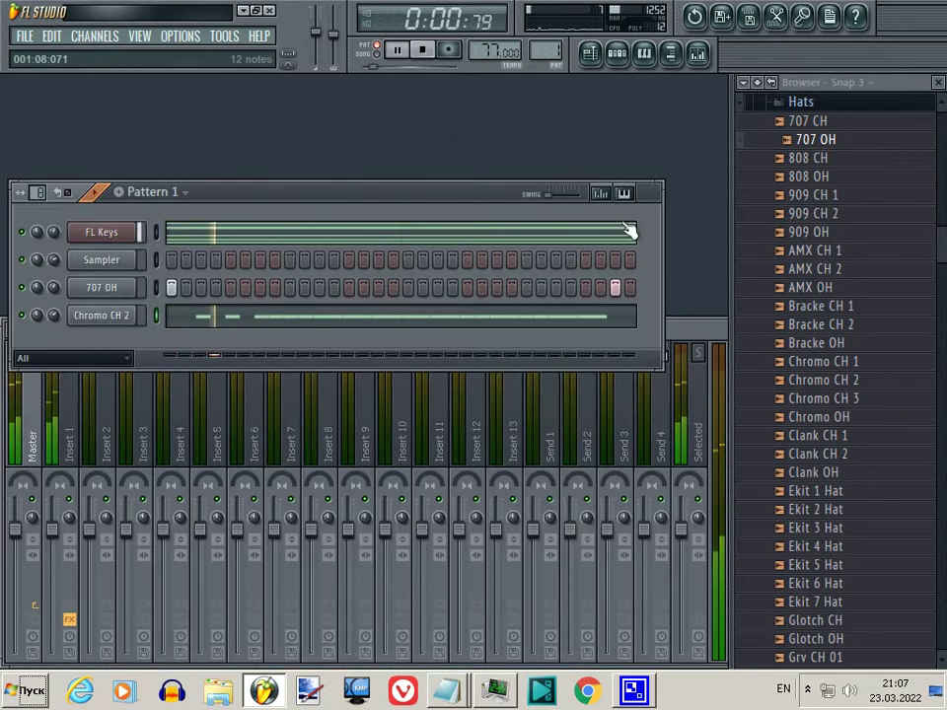
Set the velocity of the 707 OH hit on step 31 to about 76%
left_click(604, 193)
left_click(158, 288)
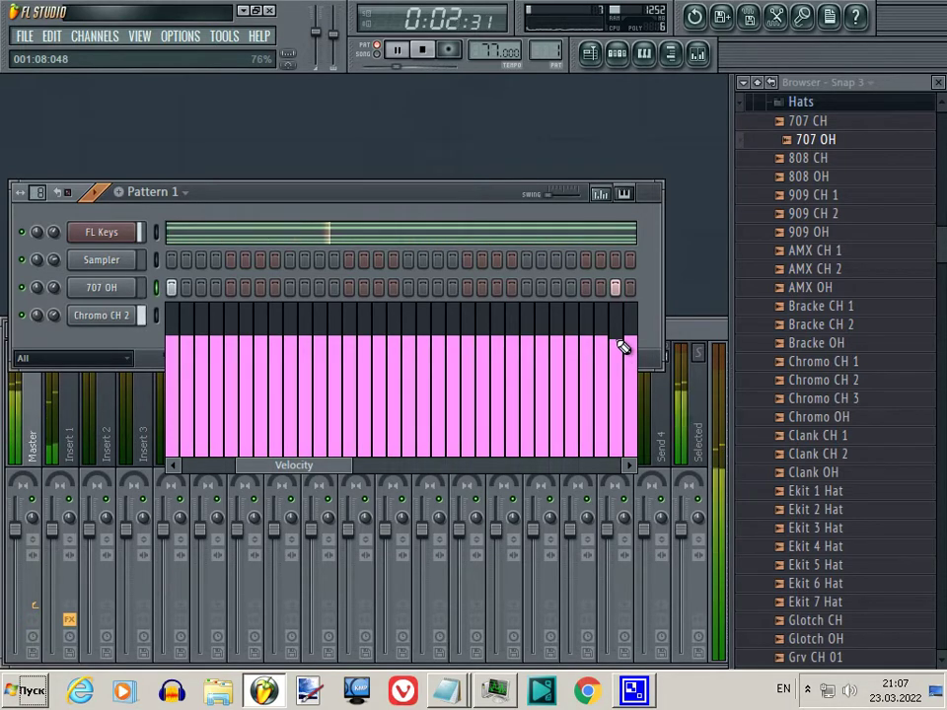
left_click(600, 194)
Slightly lower the velocities of several main Chromo CH 2 notes in the piano roll to vary them, and play the pattern
key("space")
left_click(529, 315)
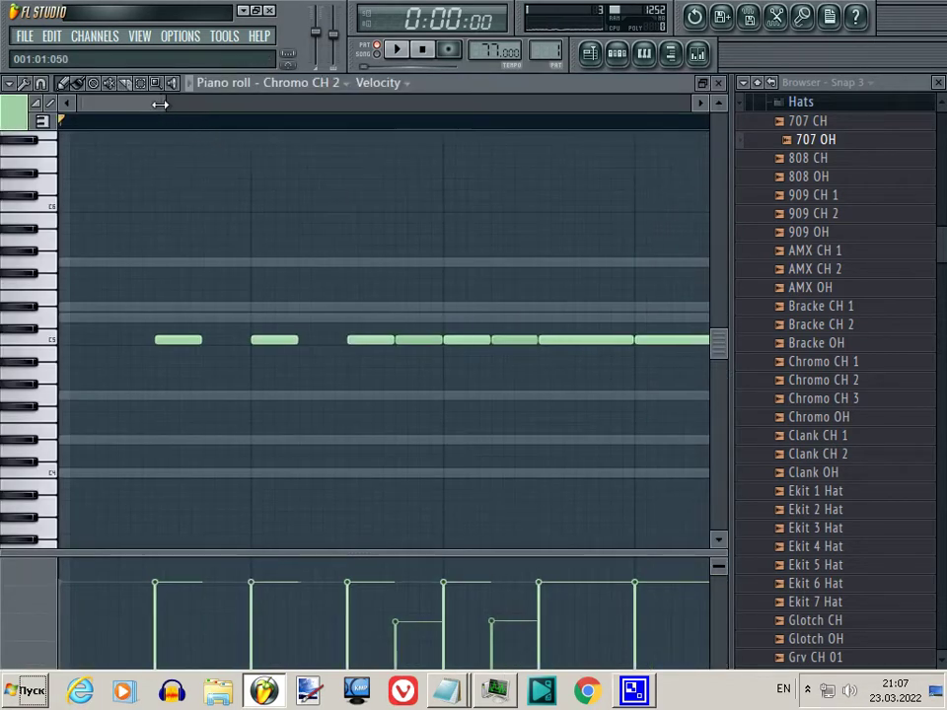
left_click_drag(159, 103, 342, 103)
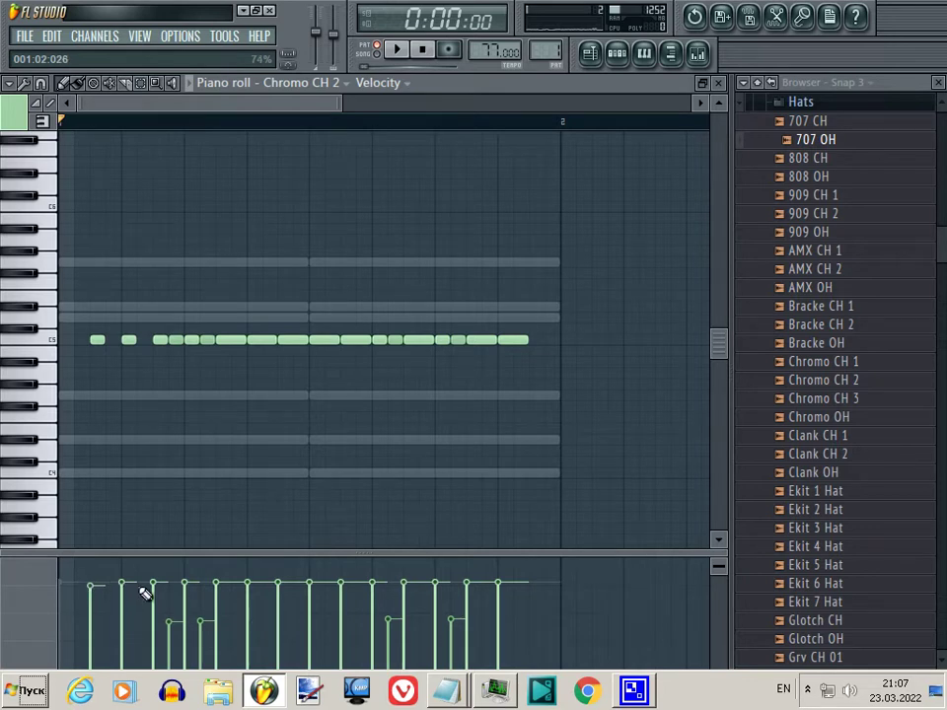
key("space")
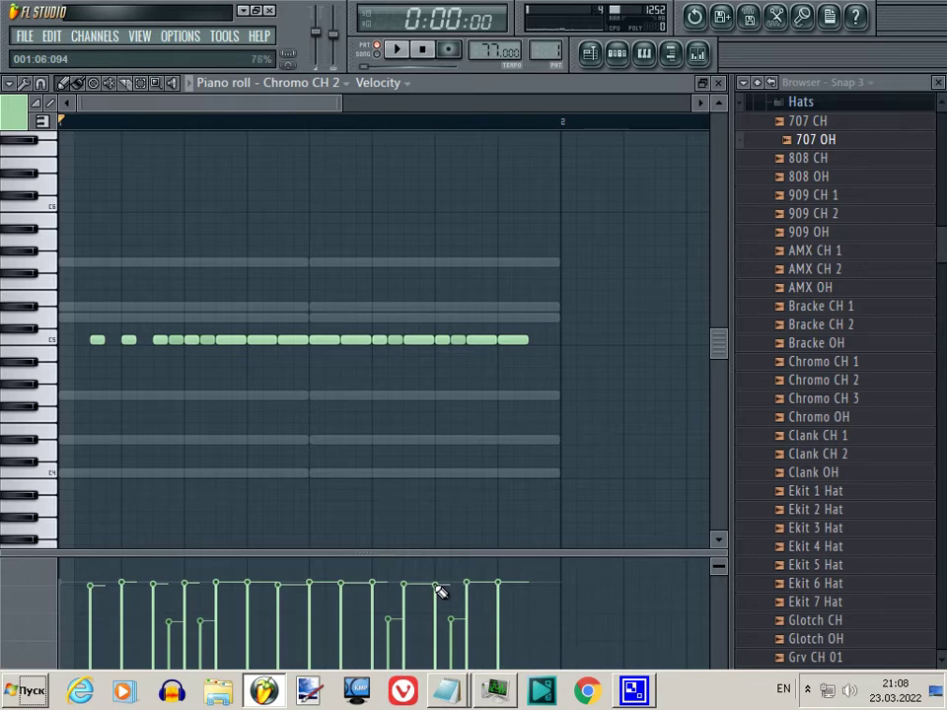
key("space")
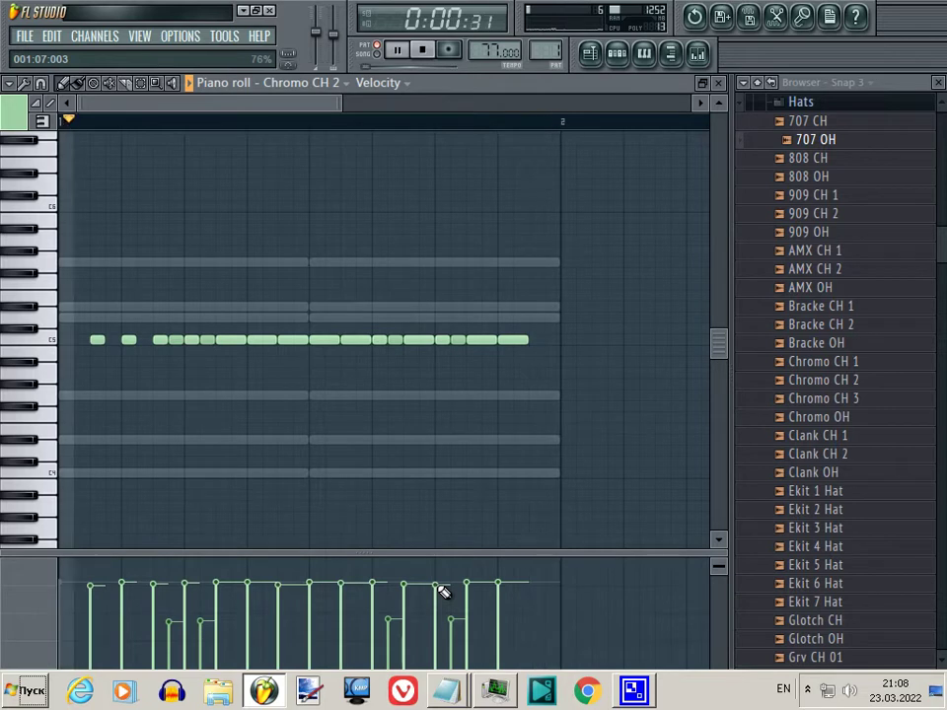
Return to the step sequencer and set the velocity of the 707 OH hit on step 31 to about 71%
left_click(617, 53)
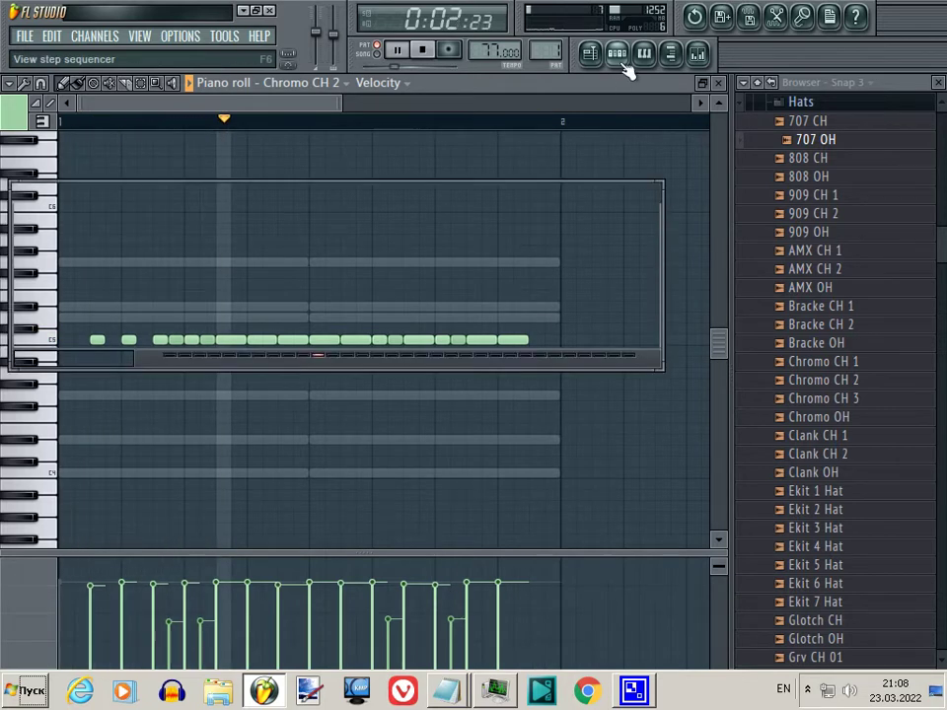
left_click(601, 194)
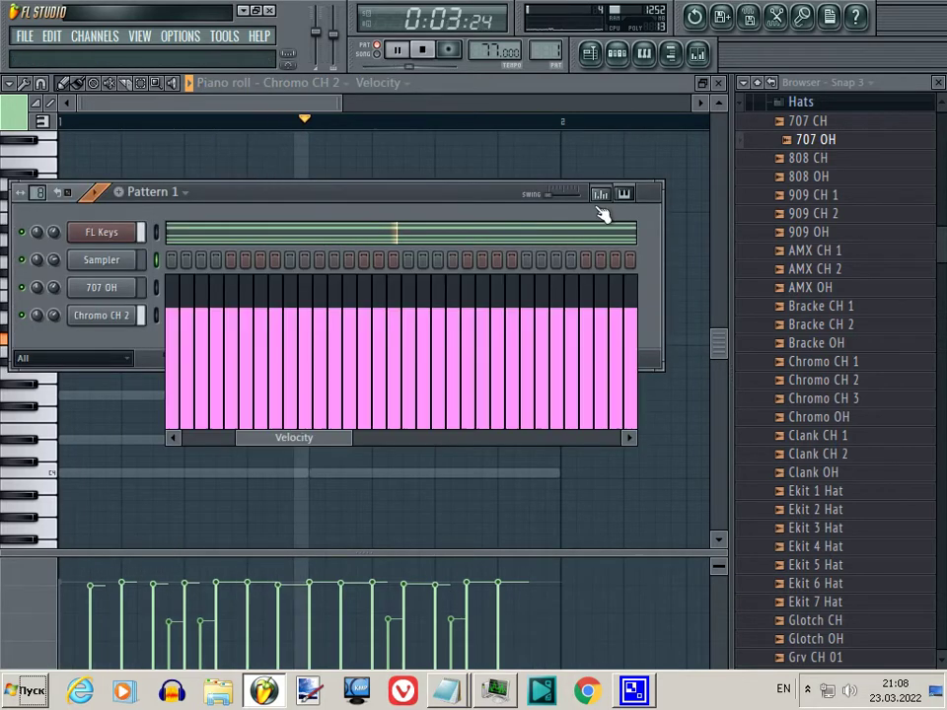
left_click(155, 291)
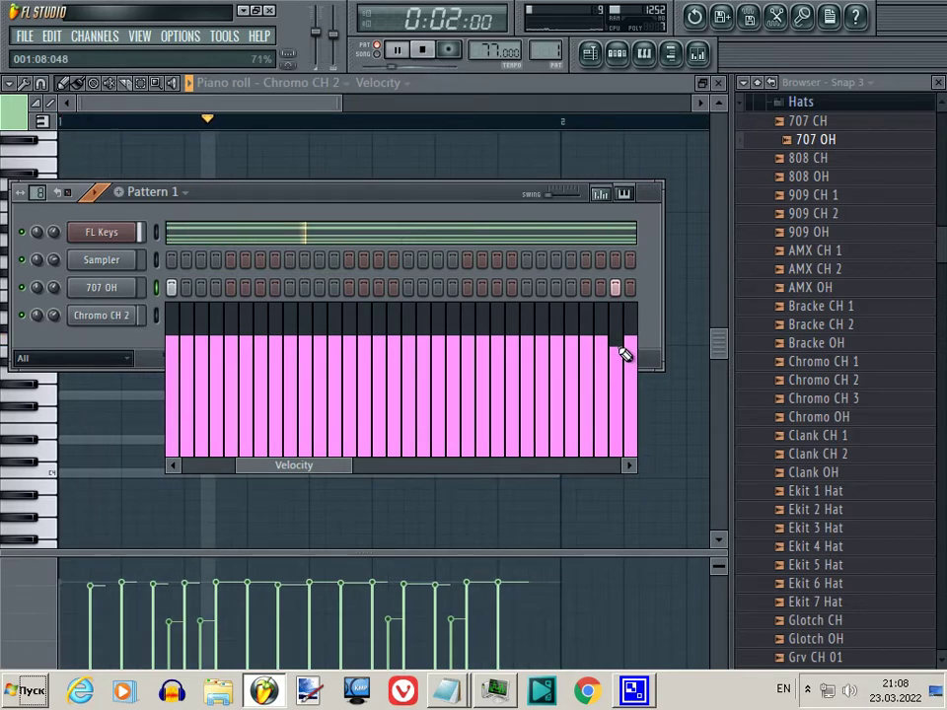
Set the Mod X of the 707 OH hits to about -8% on step 31 and about -2% on step 1
left_click_drag(342, 470, 415, 471)
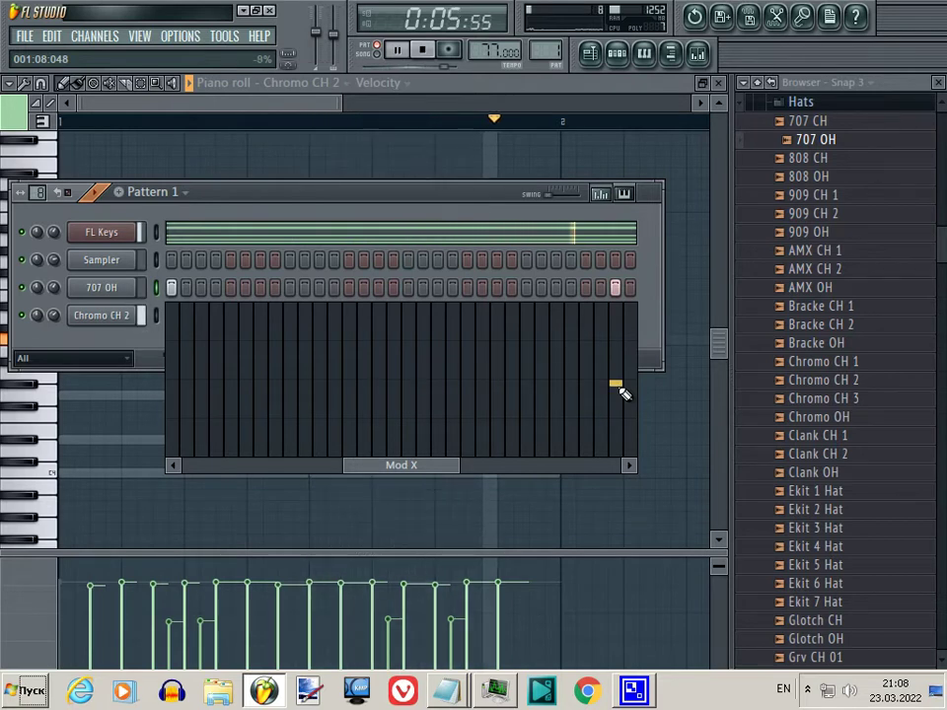
left_click(601, 194)
left_click(602, 194)
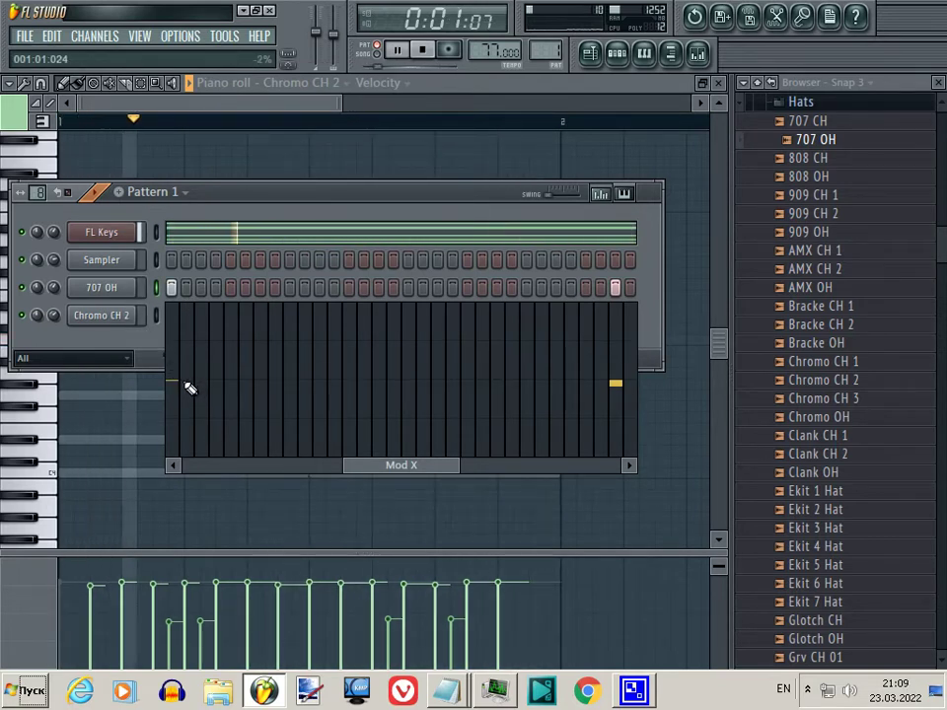
left_click(600, 194)
Collapse the Hats folder, open the Chromo CH 2 channel's instrument settings and adjust the filter cutoff frequency
left_click(814, 111)
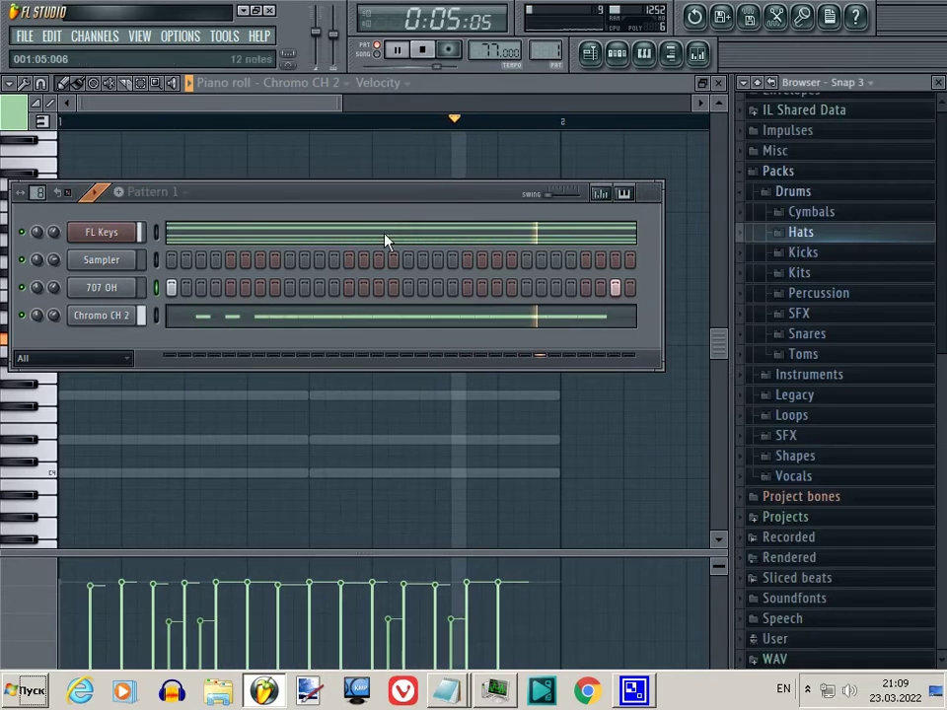
left_click(116, 316)
left_click(538, 218)
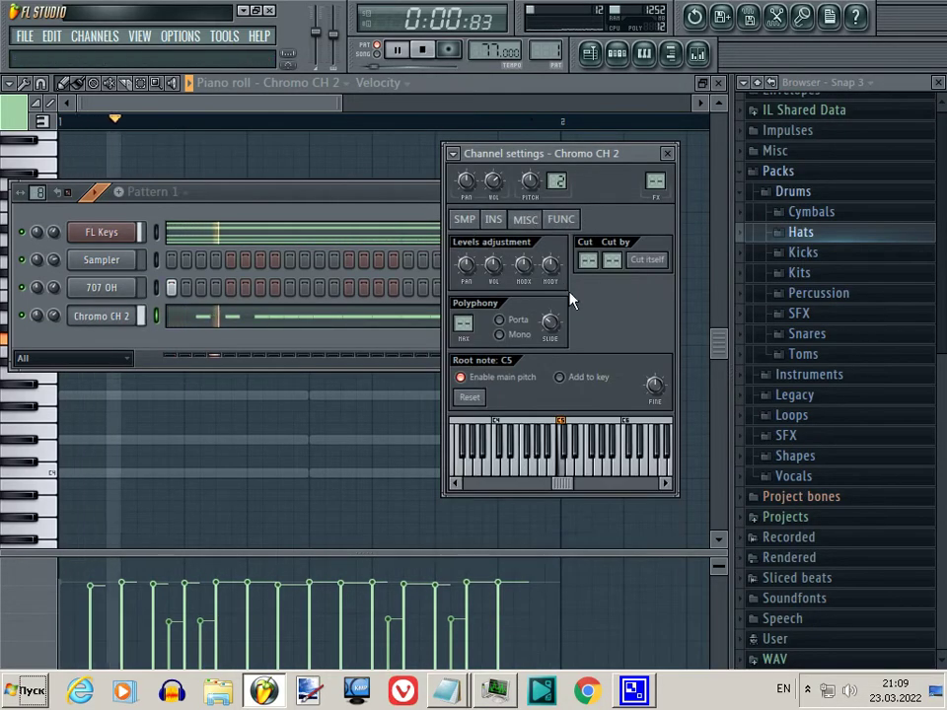
left_click(493, 219)
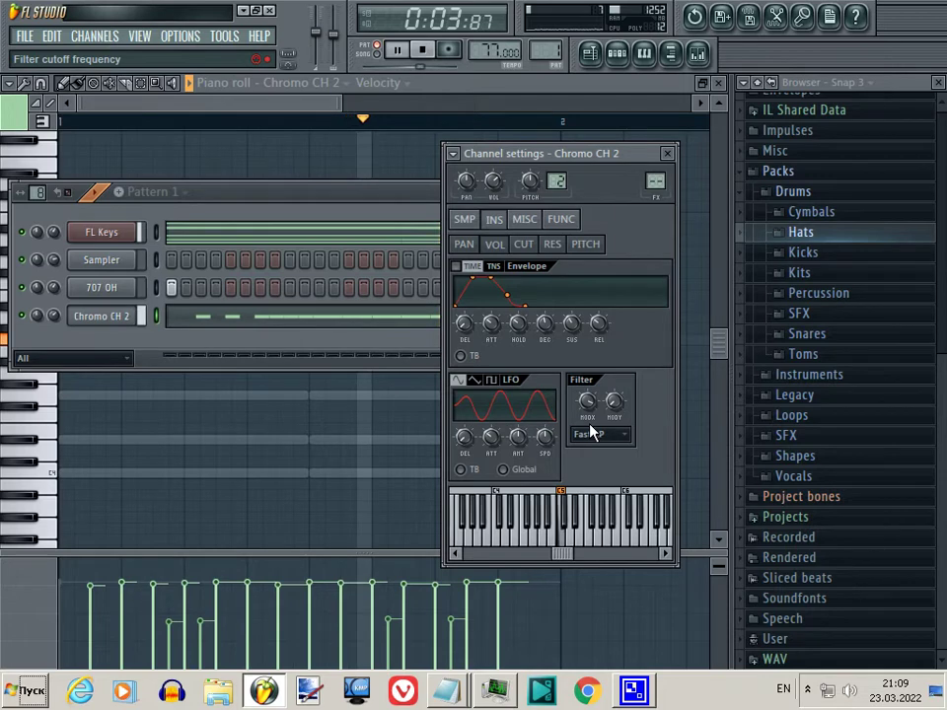
Close the Chromo CH 2 channel settings, stop playback and delete the empty Sampler channel
left_click(667, 153)
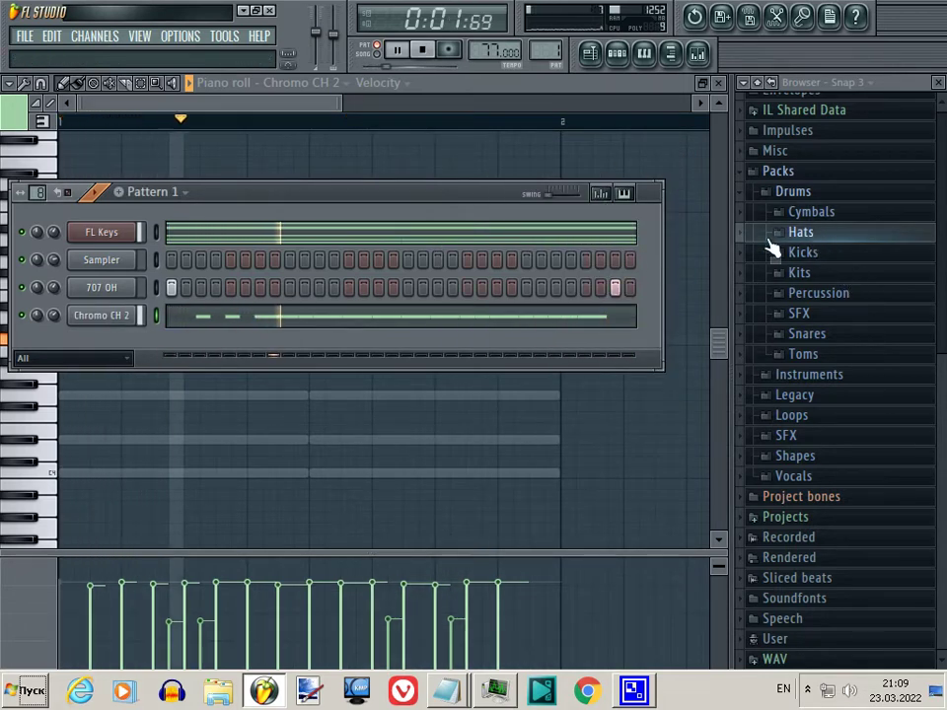
key("space")
right_click(99, 262)
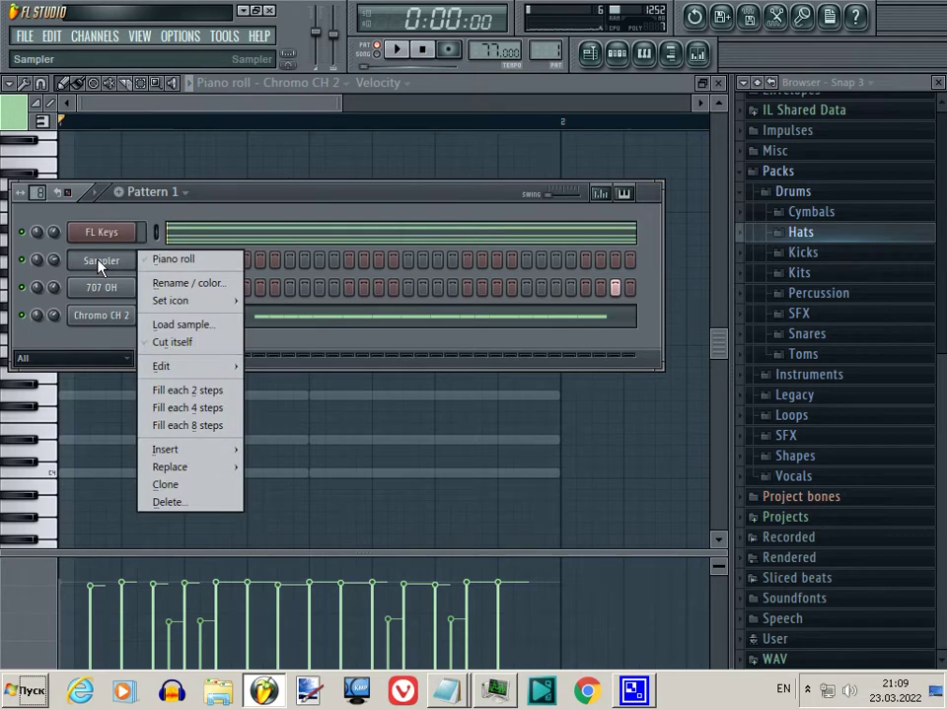
left_click(188, 502)
left_click(549, 393)
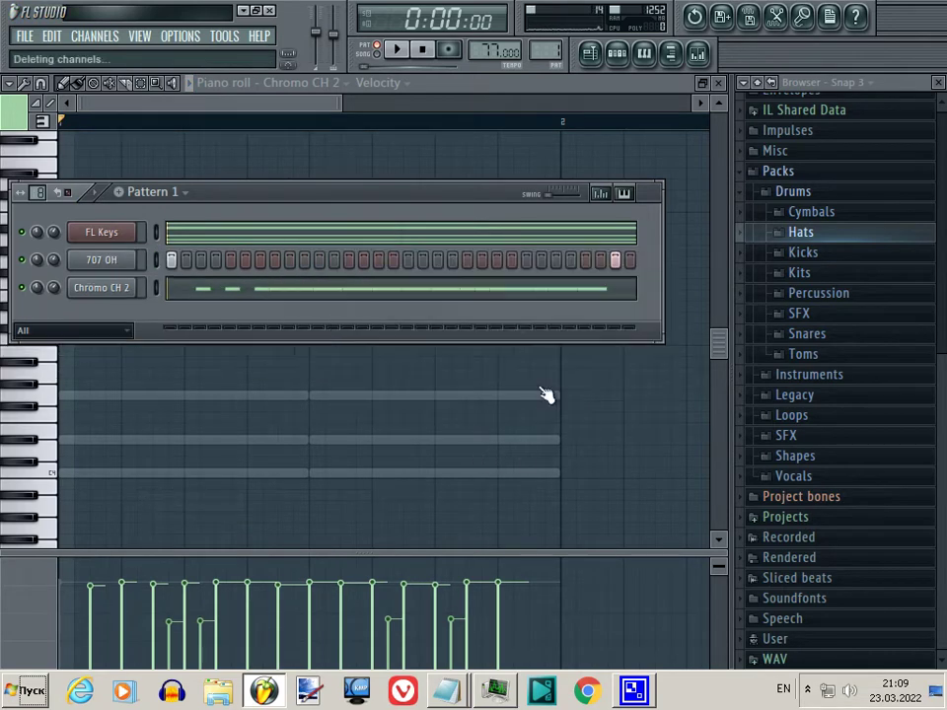
Insert a Sytrus channel above 707 OH and load its Distorto guitar preset
right_click(126, 259)
mouse_move(223, 455)
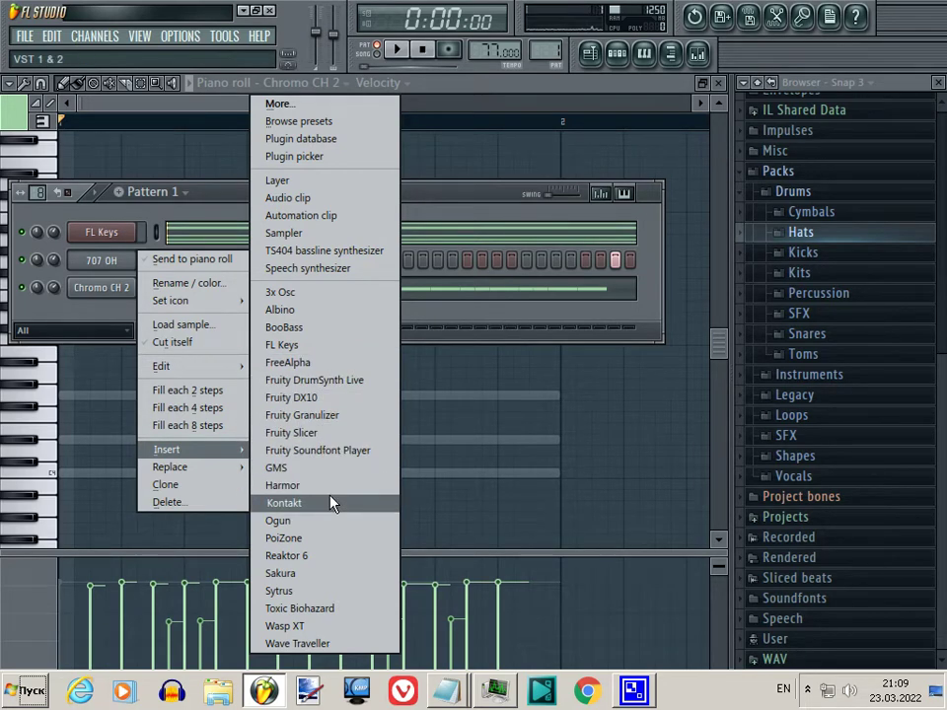
left_click(361, 592)
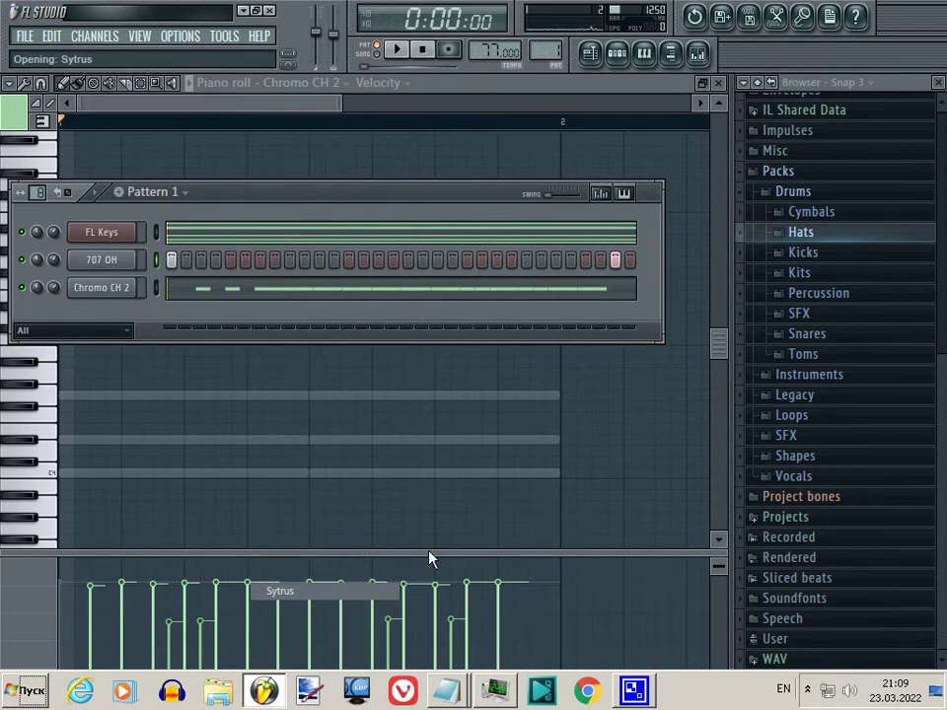
left_click_drag(509, 482, 318, 258)
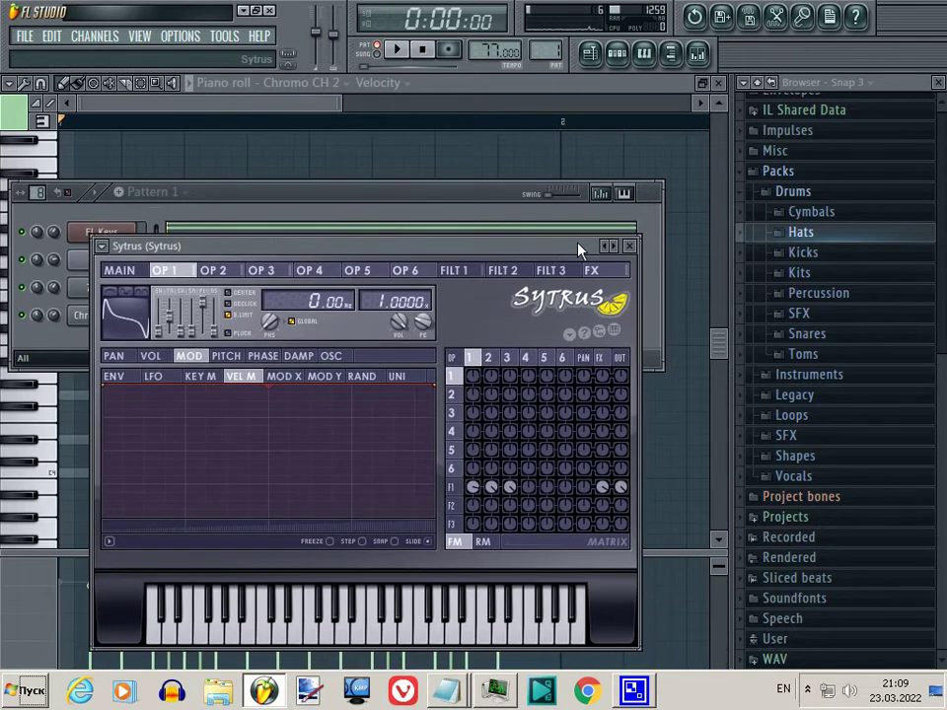
right_click(334, 426)
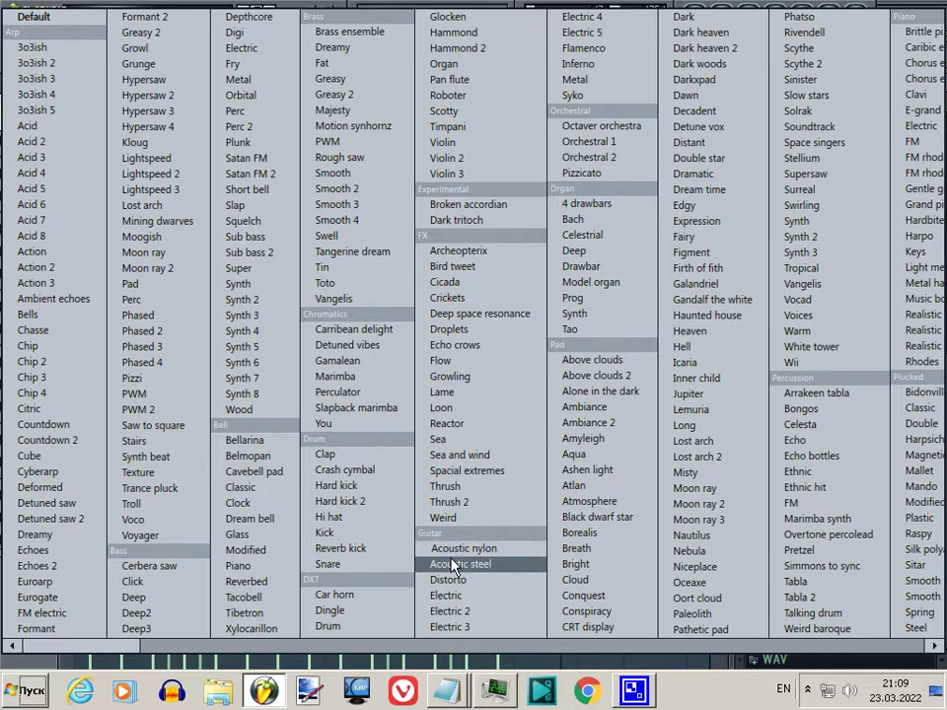
left_click(477, 590)
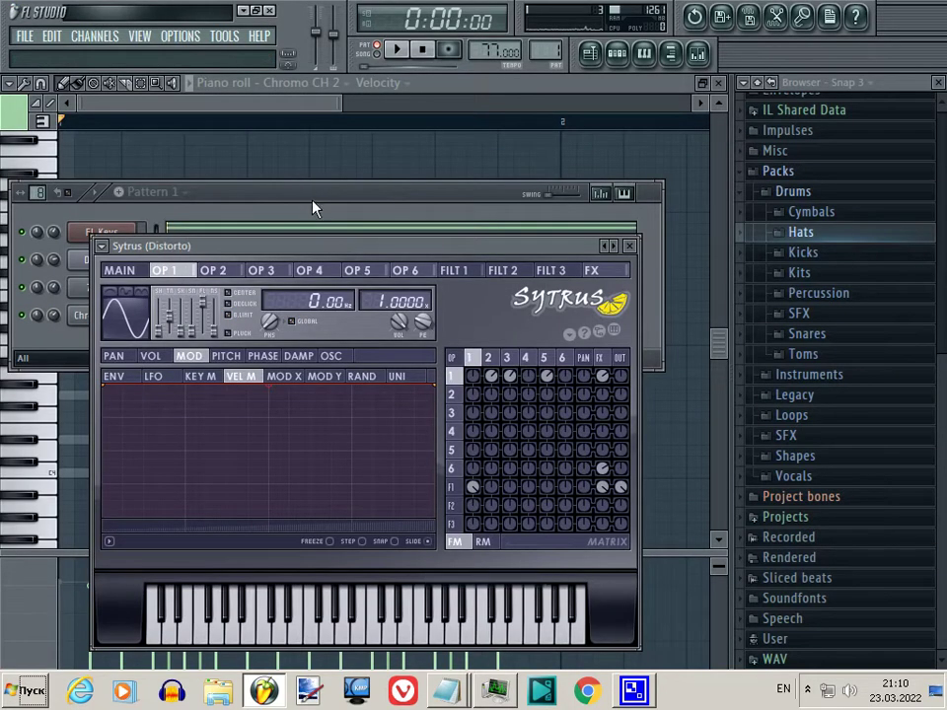
Open the Distorto channel's piano roll, draw short D#7, F7 and G7 notes on the first three steps, and play them
left_click(312, 205)
right_click(133, 259)
left_click(183, 263)
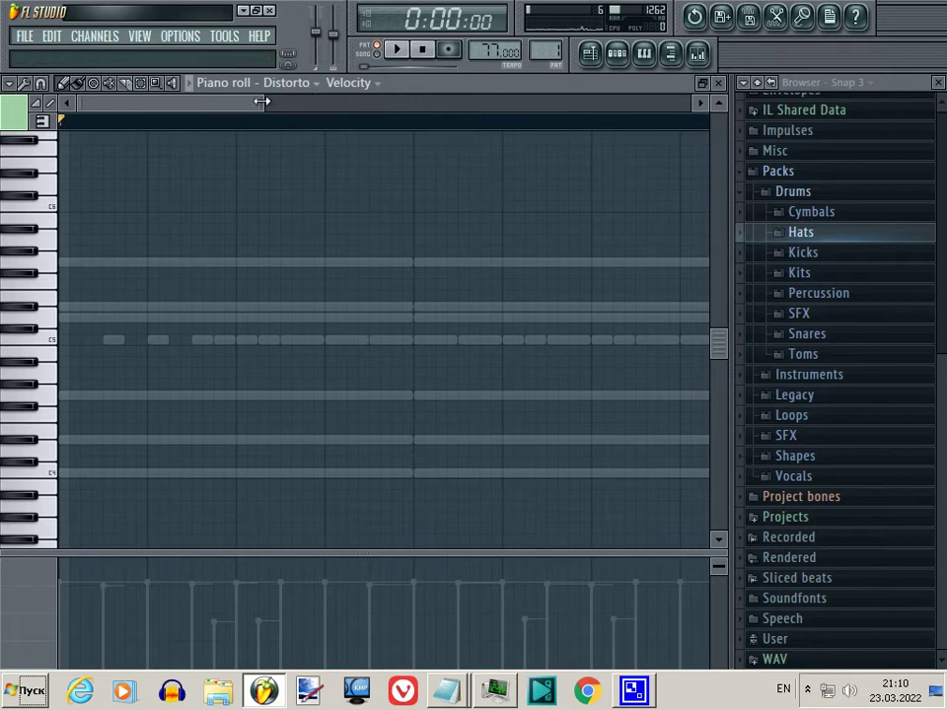
left_click_drag(262, 101, 404, 102)
scroll(78, 289, "up", 5)
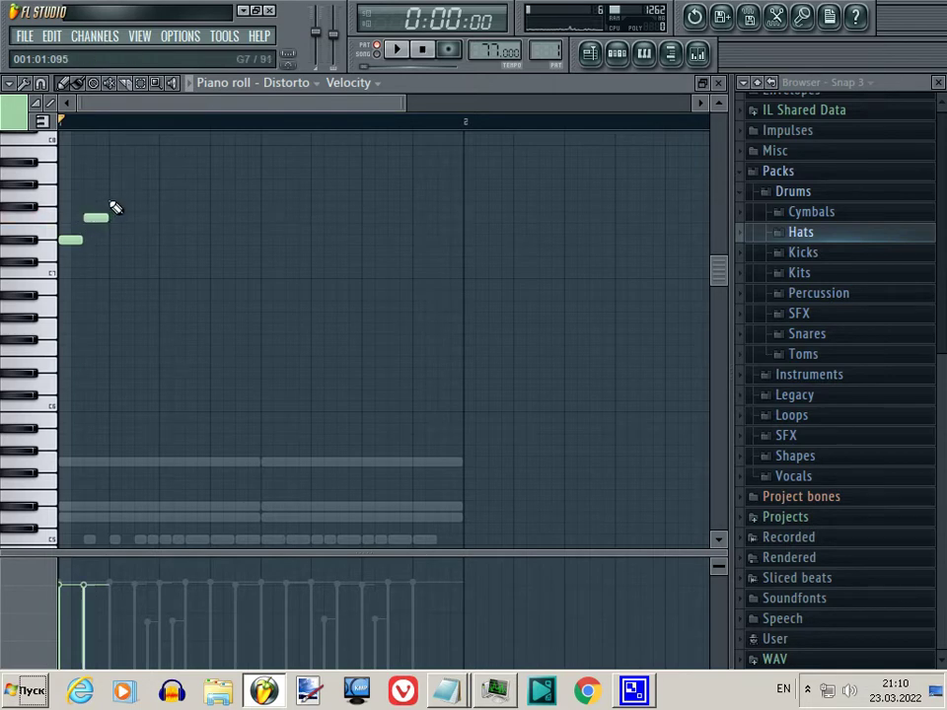
key("space")
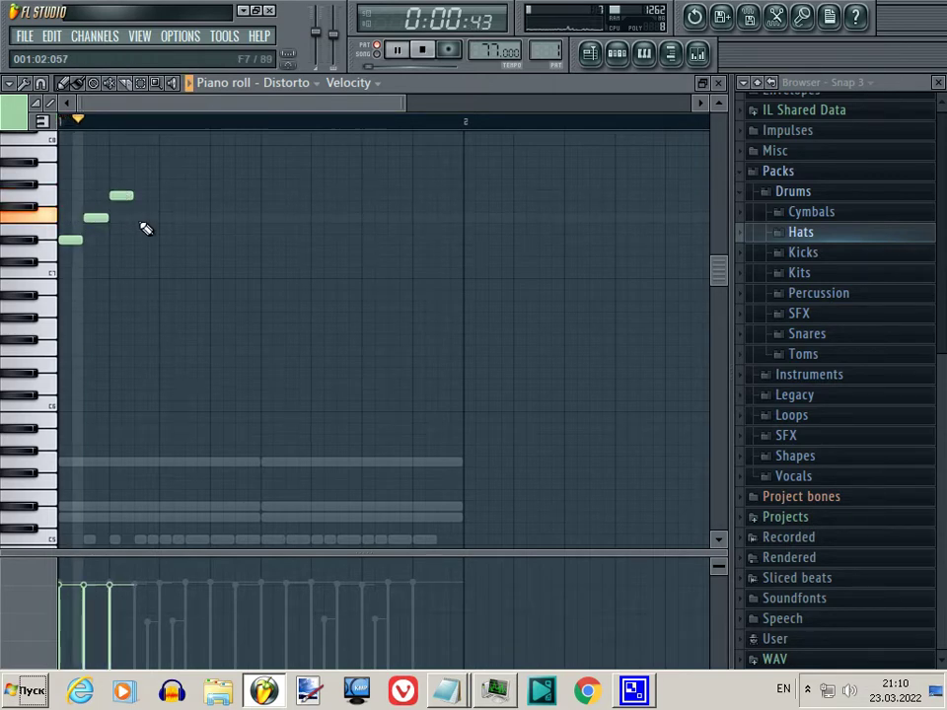
key("space")
Reposition the G7 note to the fourth step at one-step length and listen to the figure
left_click_drag(405, 102, 258, 103)
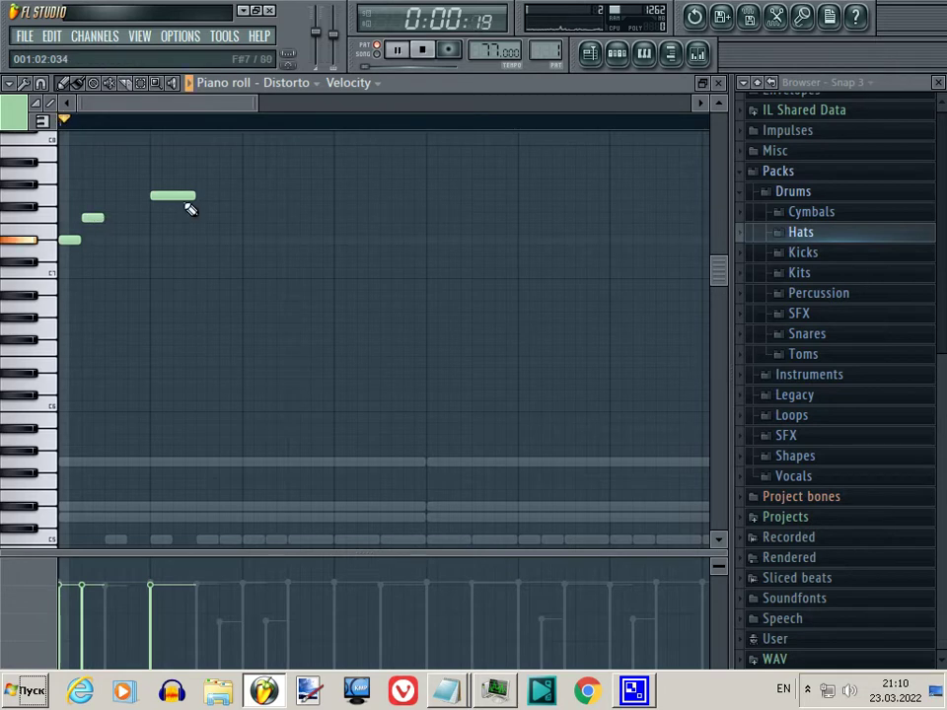
key("space")
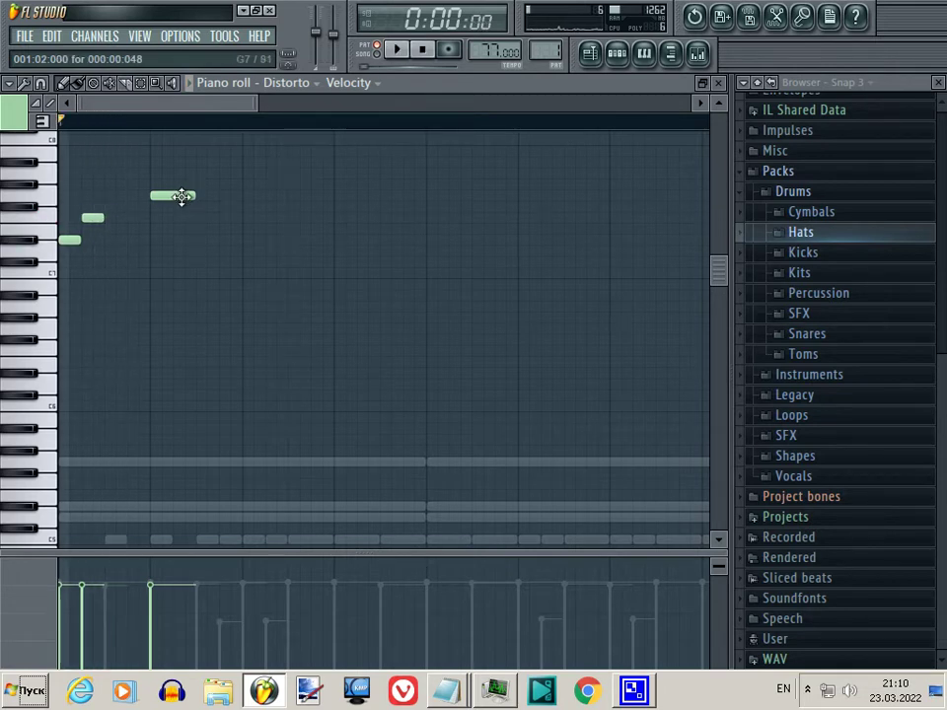
left_click_drag(170, 196, 151, 195)
key("space")
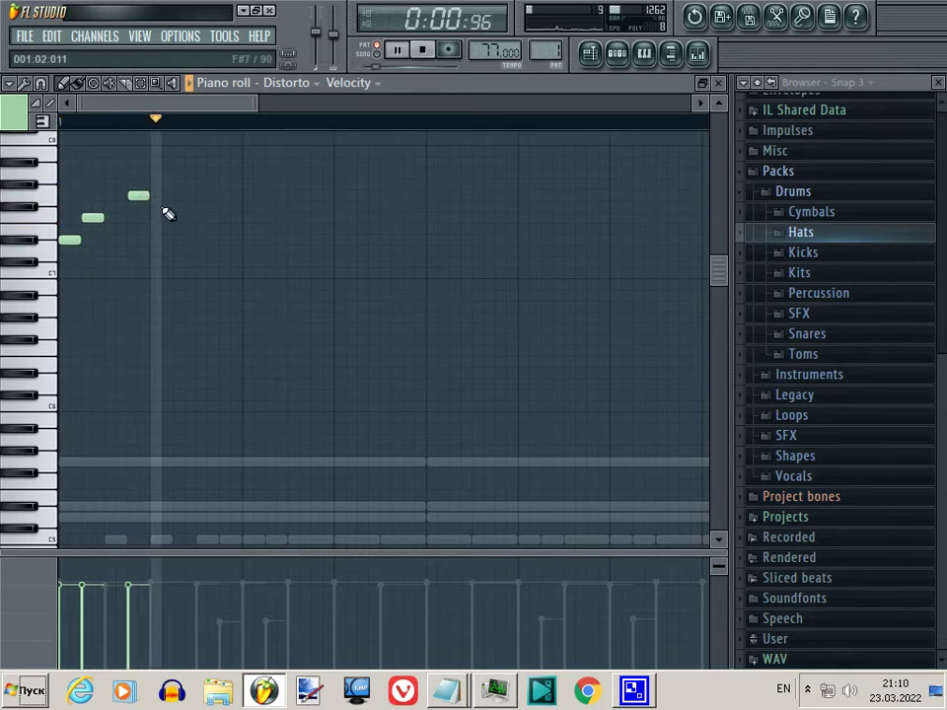
left_click_drag(254, 102, 390, 102)
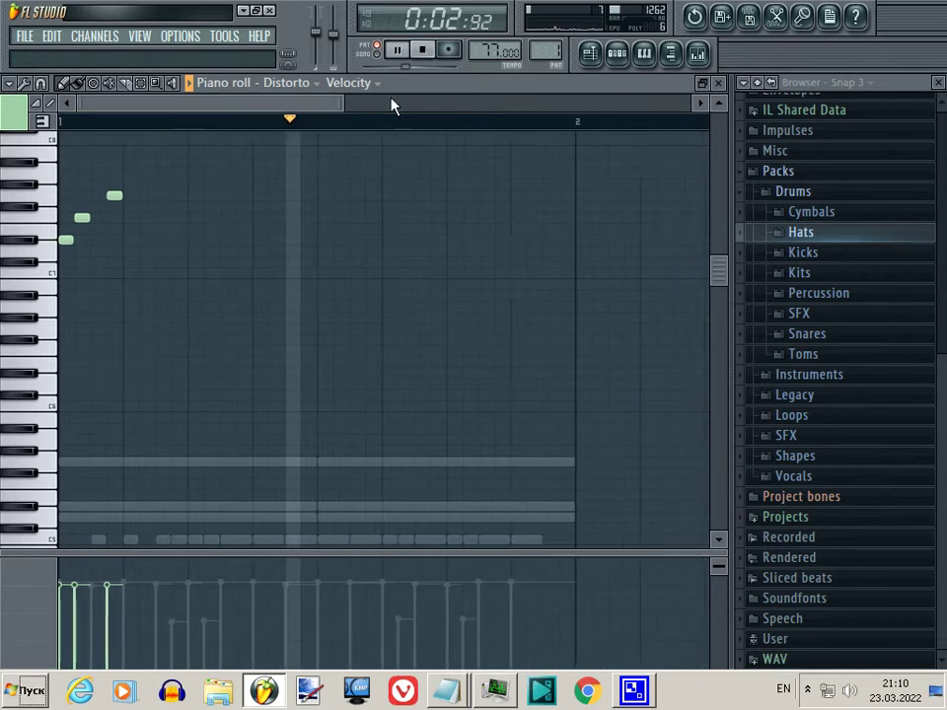
Copy the three-note figure to beat 5, remove the copied G7 note and play the pattern
key("space")
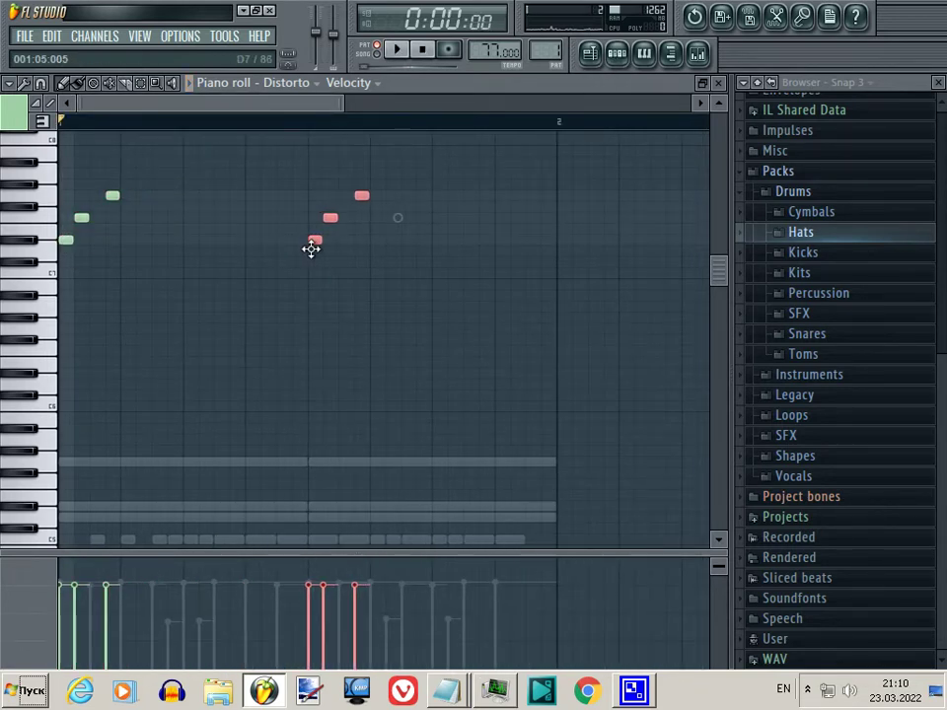
right_click(363, 197)
key("space")
Lower the Distorto channel's volume, and transpose the two copied notes at beat 5 down to C7 and D#7
key("F6")
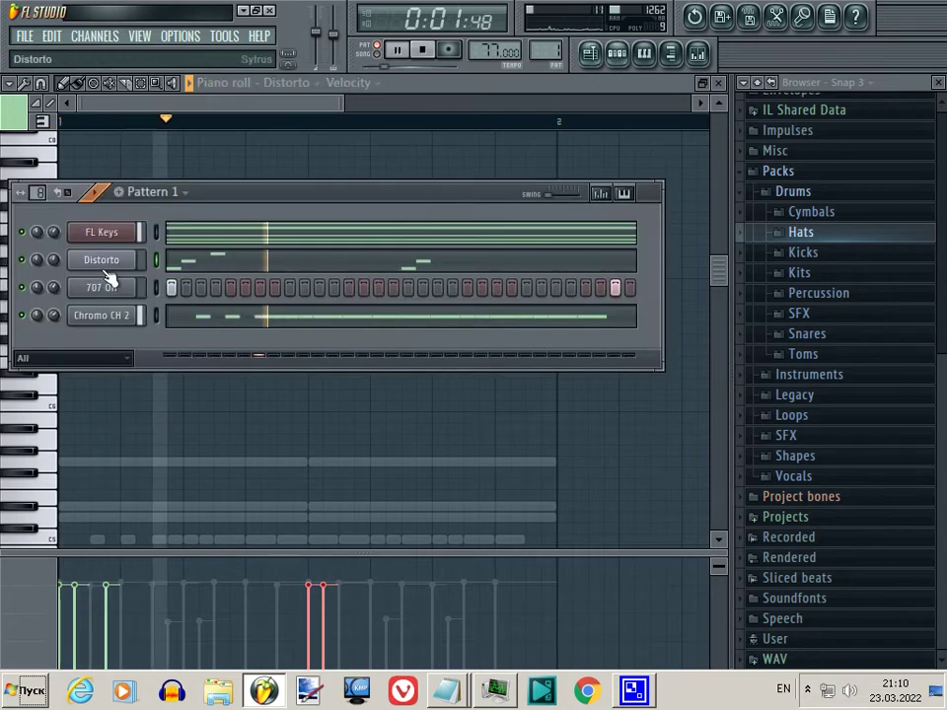
left_click_drag(61, 273, 62, 287)
key("space")
key("F6")
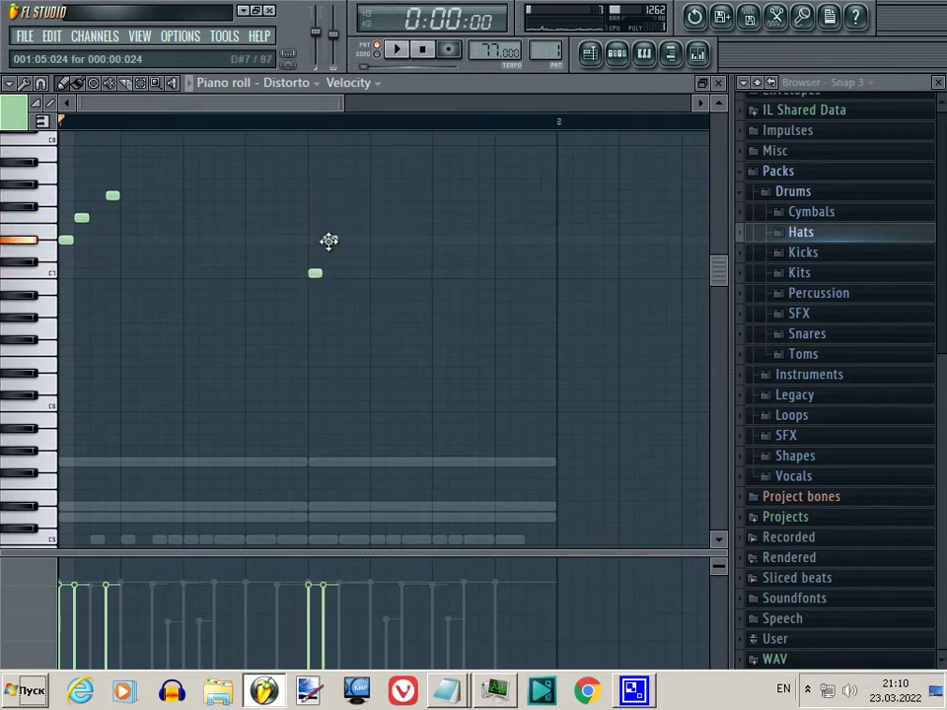
Set the Distorto channel's volume to 45% in the step sequencer while the pattern plays
left_click(620, 55)
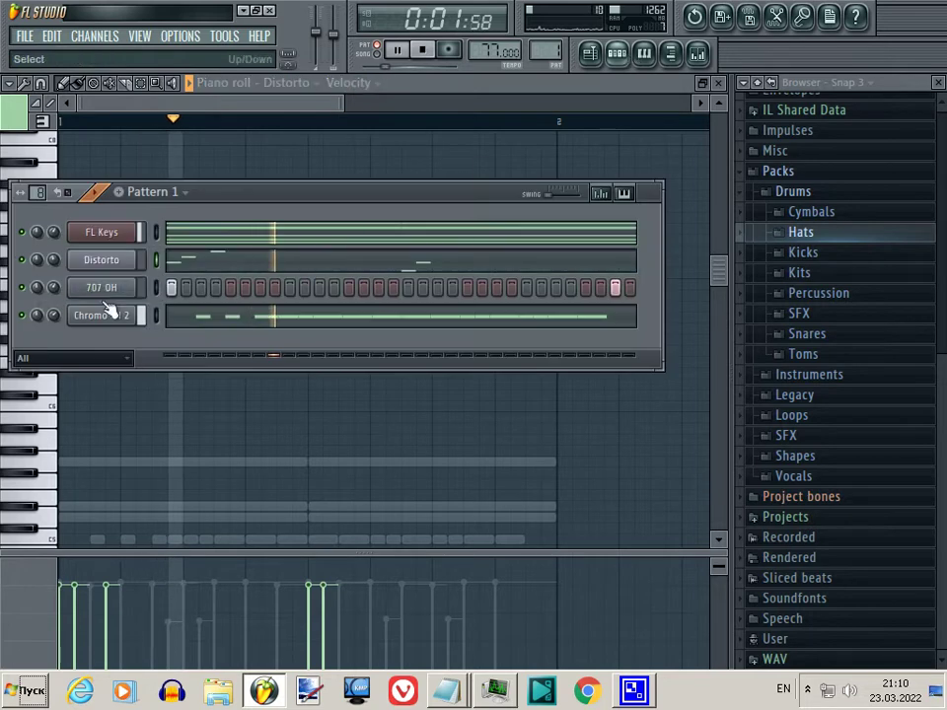
scroll(55, 262, "down", 3)
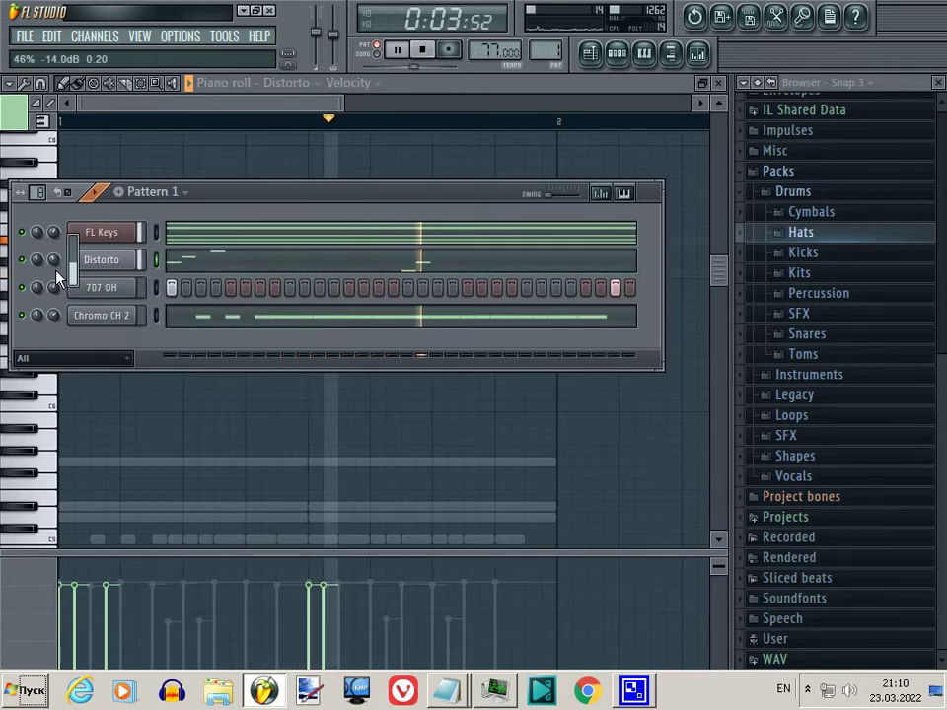
scroll(56, 266, "down", 1)
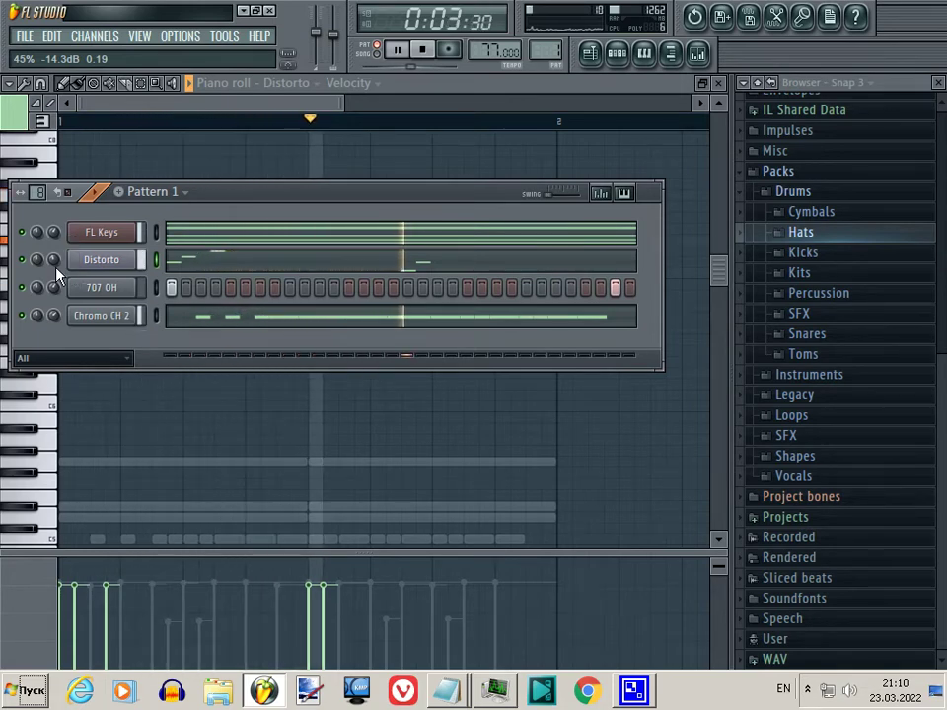
key("space")
Reopen the Distorto piano roll and shift the second phrase's C7 note to 1:05:072 and its D#7 note to 1:06:000
key("F7")
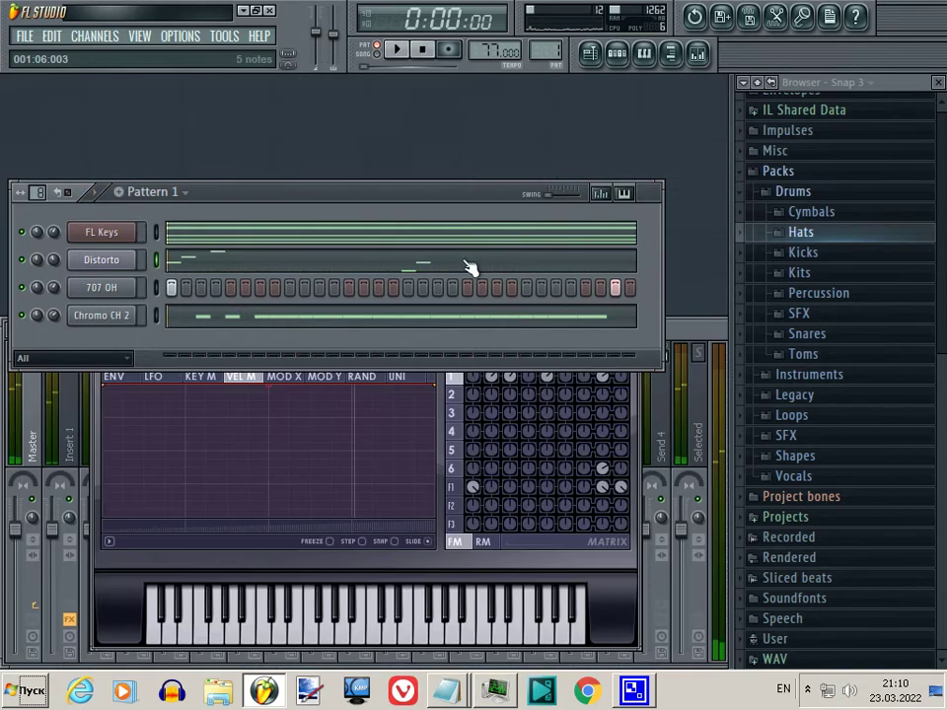
left_click(464, 266)
left_click_drag(158, 101, 306, 102)
left_click_drag(405, 321, 353, 384)
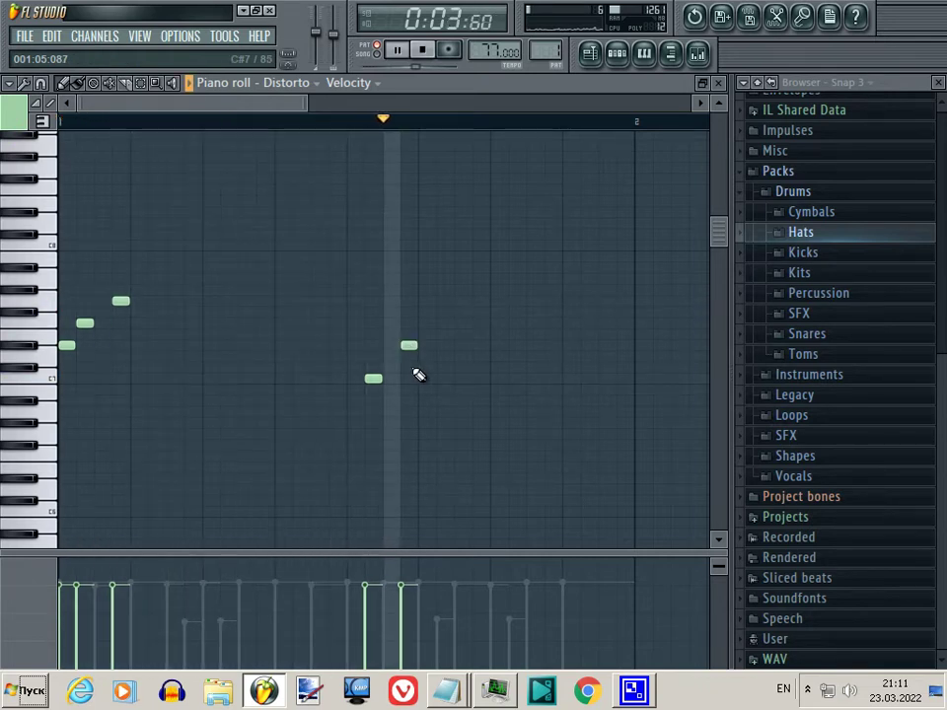
left_click_drag(372, 379, 390, 379)
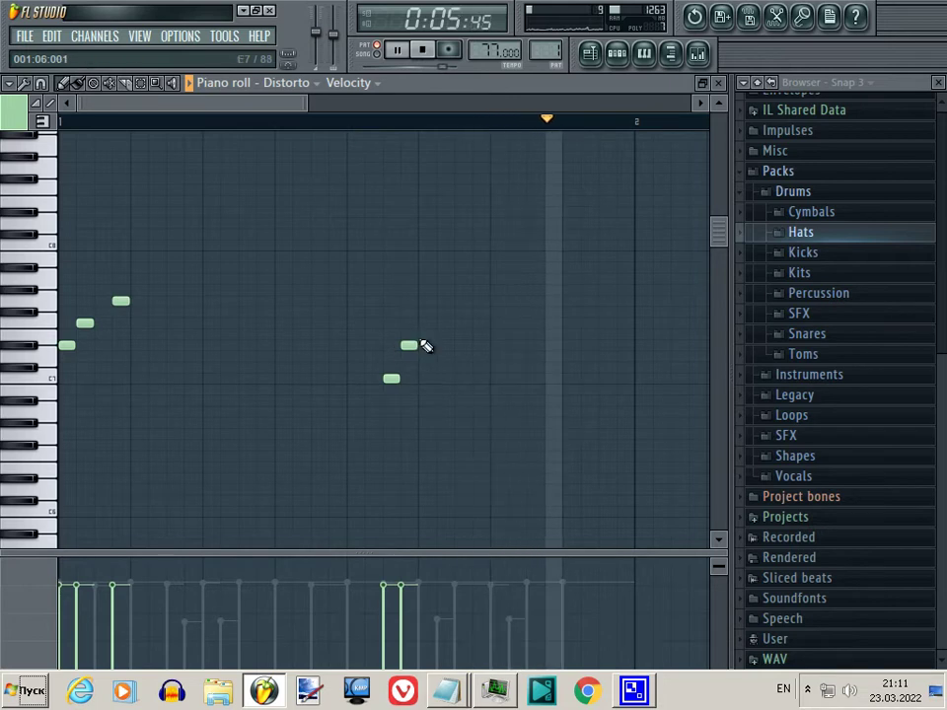
left_click_drag(409, 344, 423, 344)
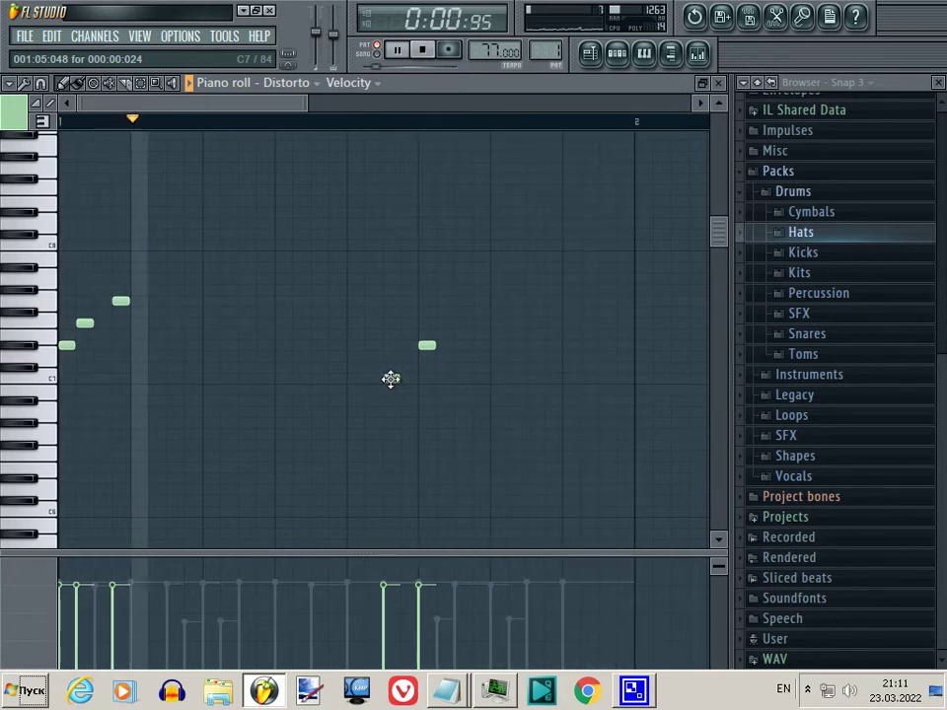
left_click_drag(389, 379, 408, 378)
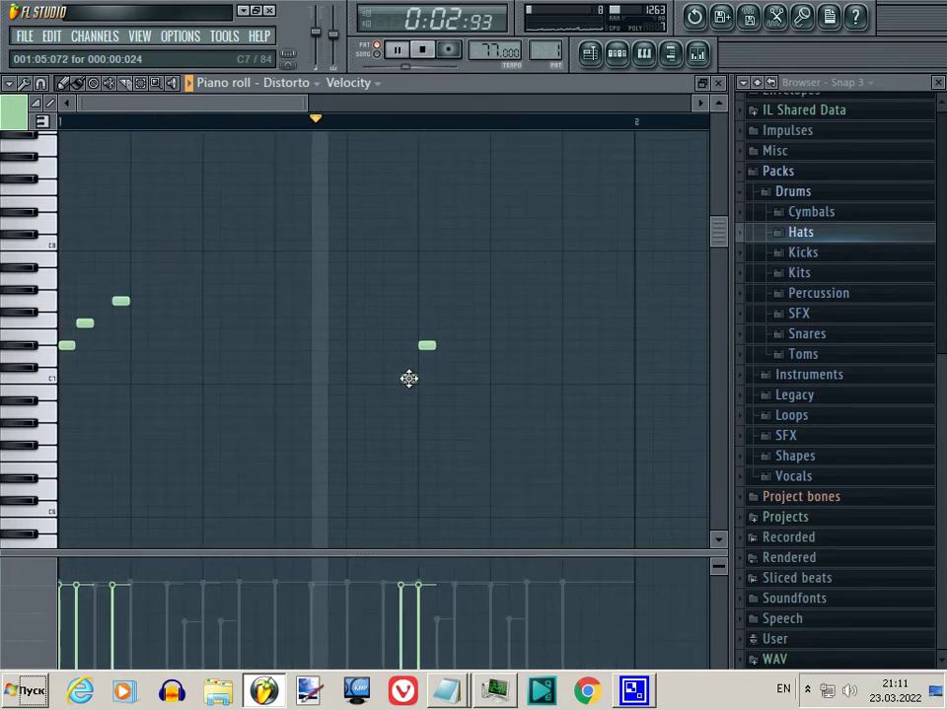
mouse_move(409, 379)
left_mouse_down()
mouse_move(394, 381)
mouse_move(408, 381)
left_mouse_up()
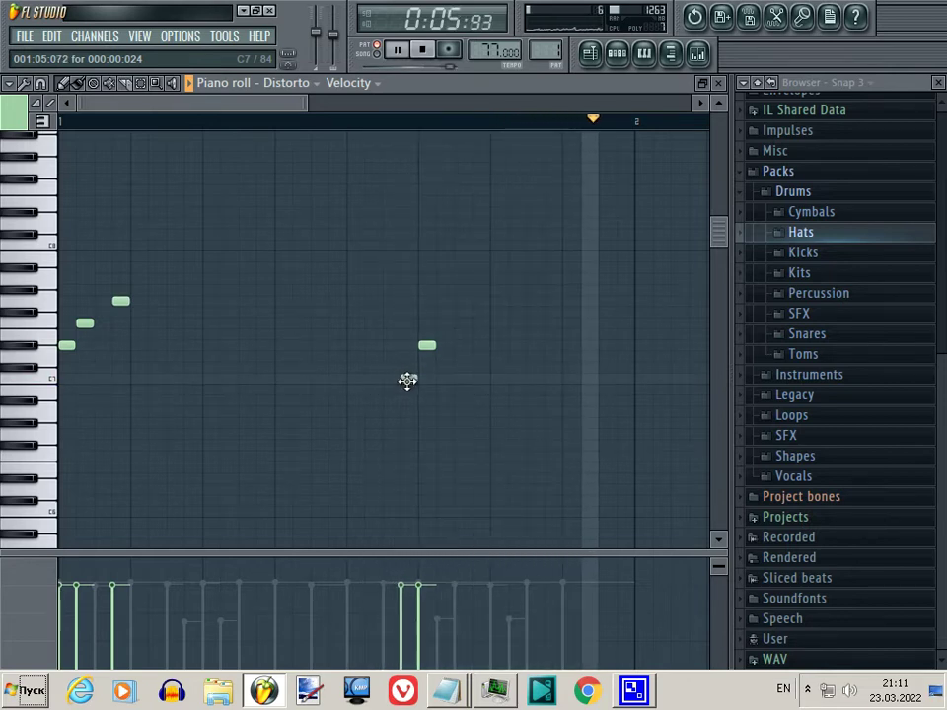
Try a third note in the second phrase at 1:06:048, first on G7 and then on C7
left_click(460, 302)
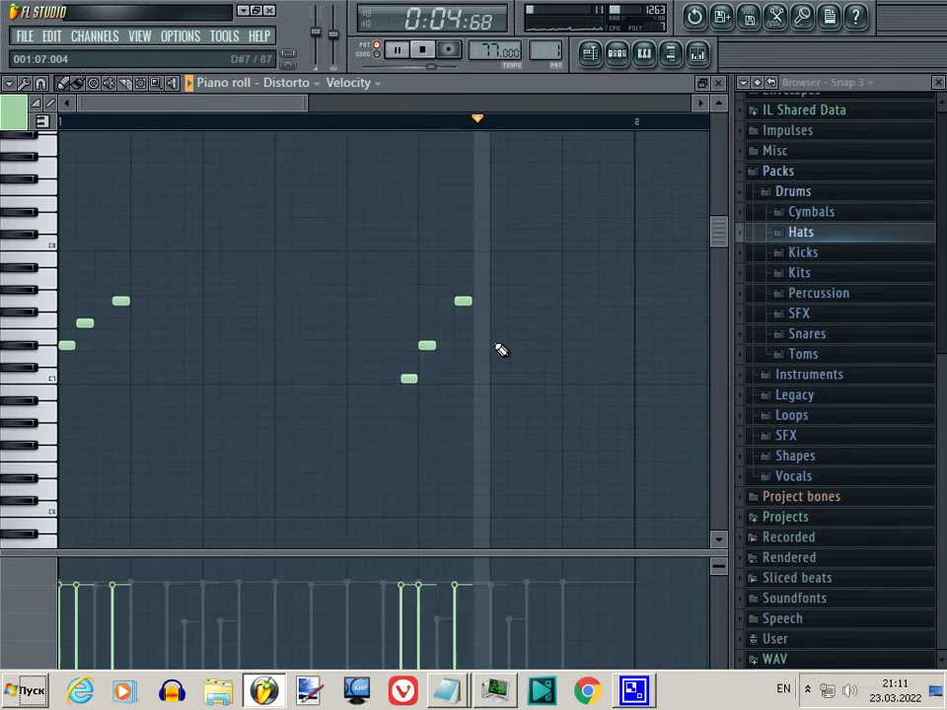
right_click(463, 301)
left_click(460, 301)
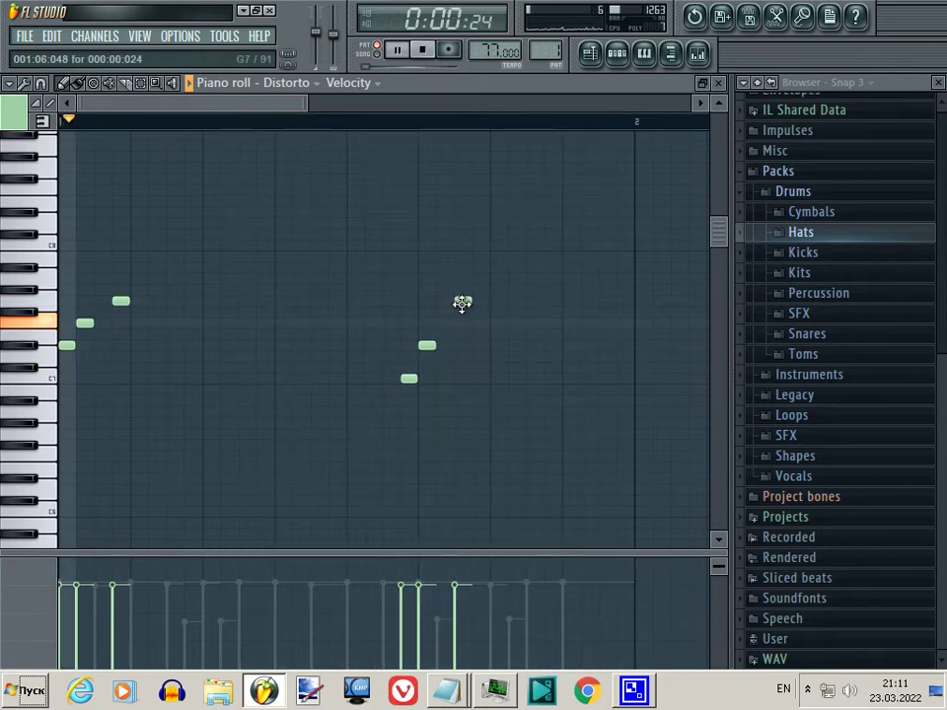
left_click_drag(462, 303, 464, 381)
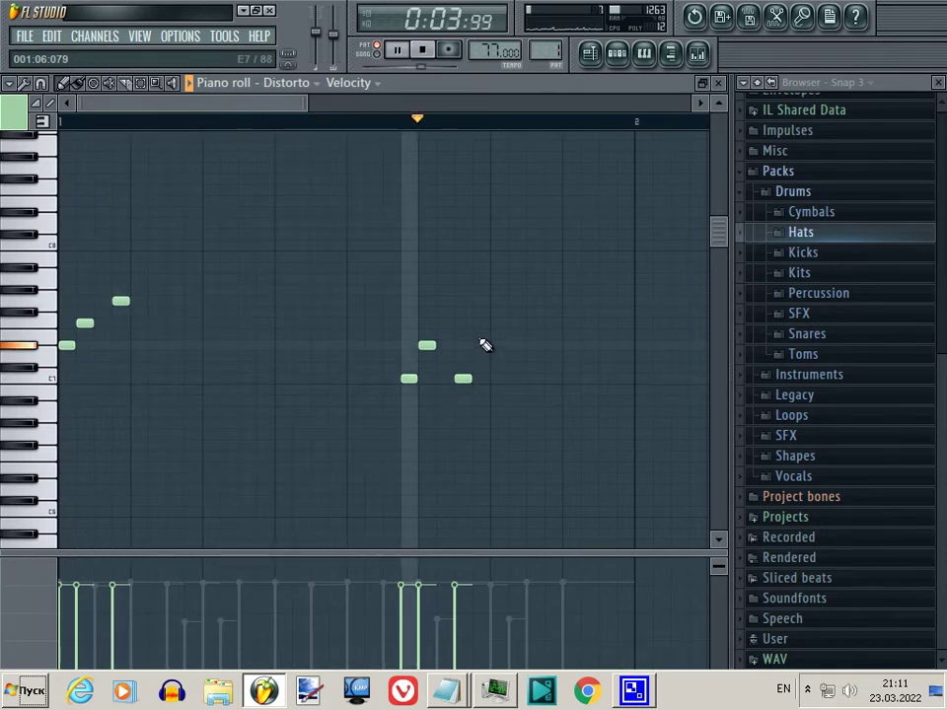
right_click(461, 378)
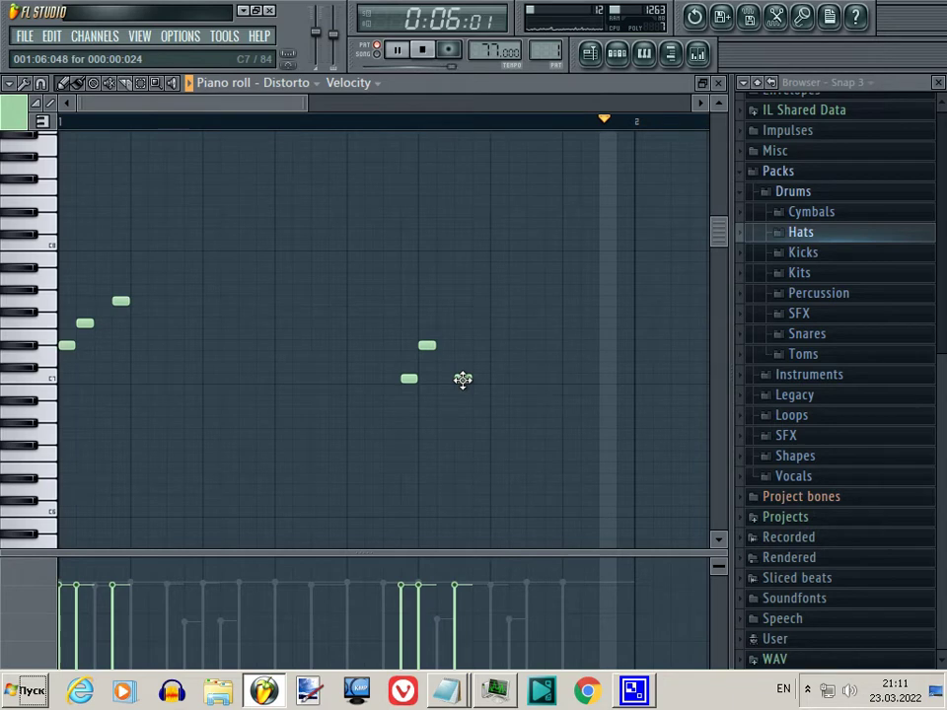
Move the second phrase's C7 note to 1:05:048 and try an F7 note at 1:05:072 before the D#7
key("space")
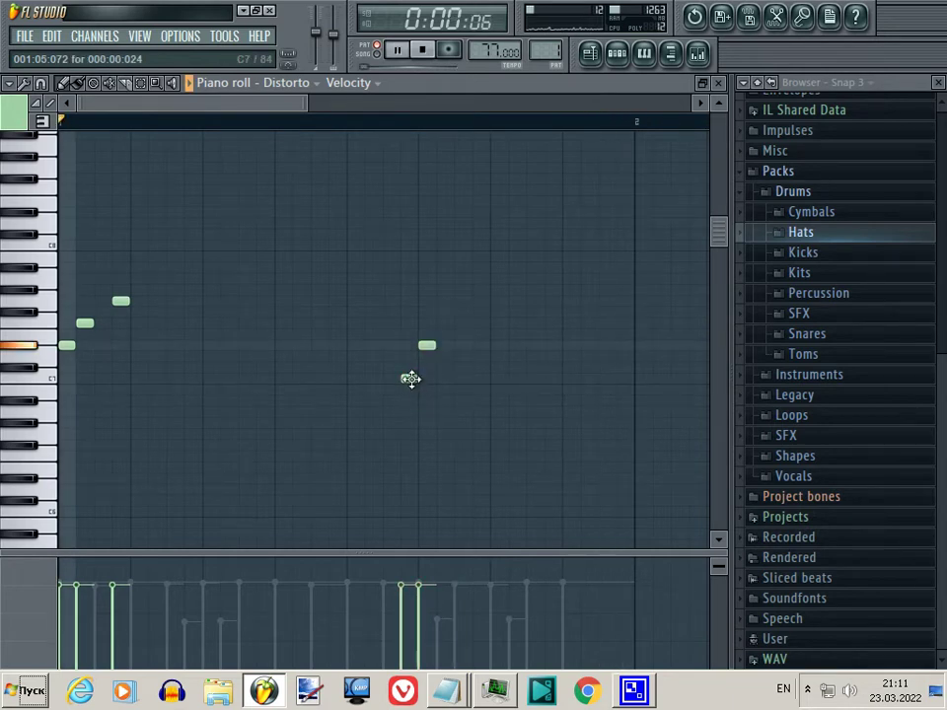
left_click(391, 377)
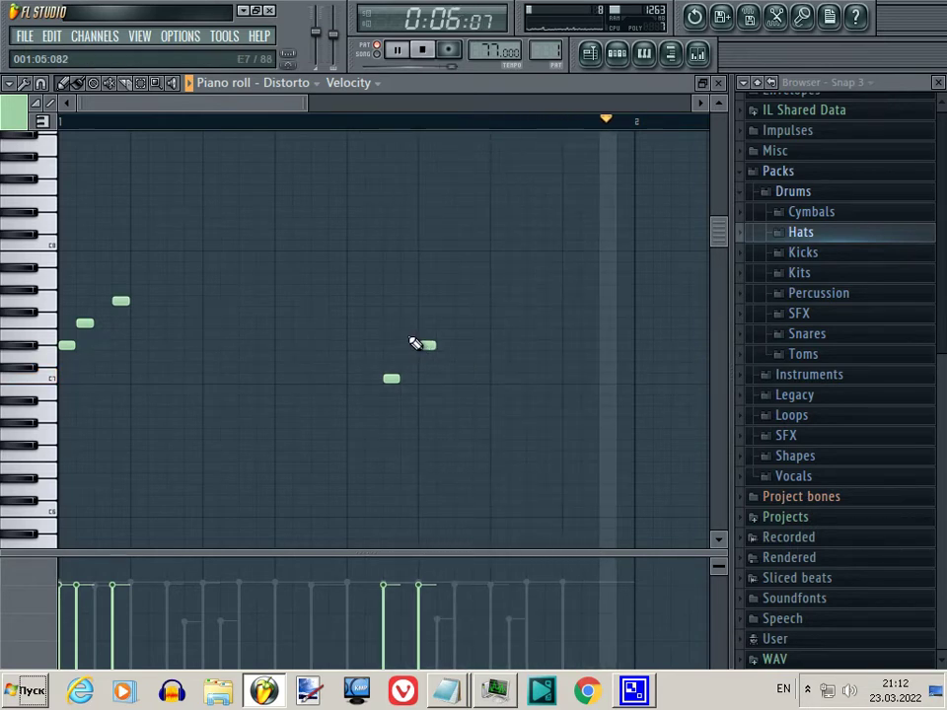
left_click(408, 322)
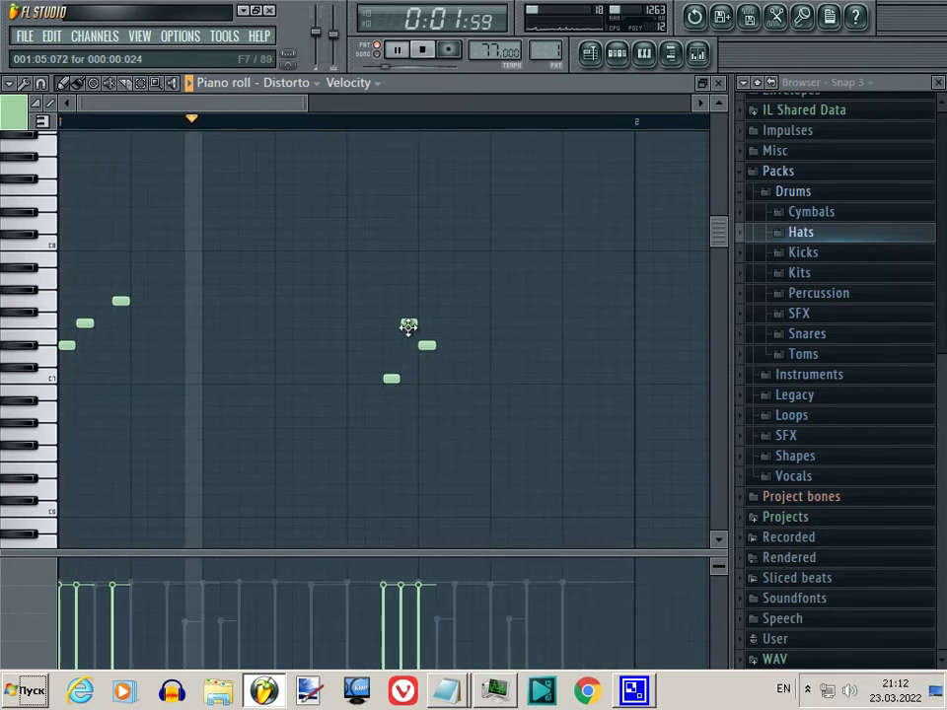
right_click(408, 326)
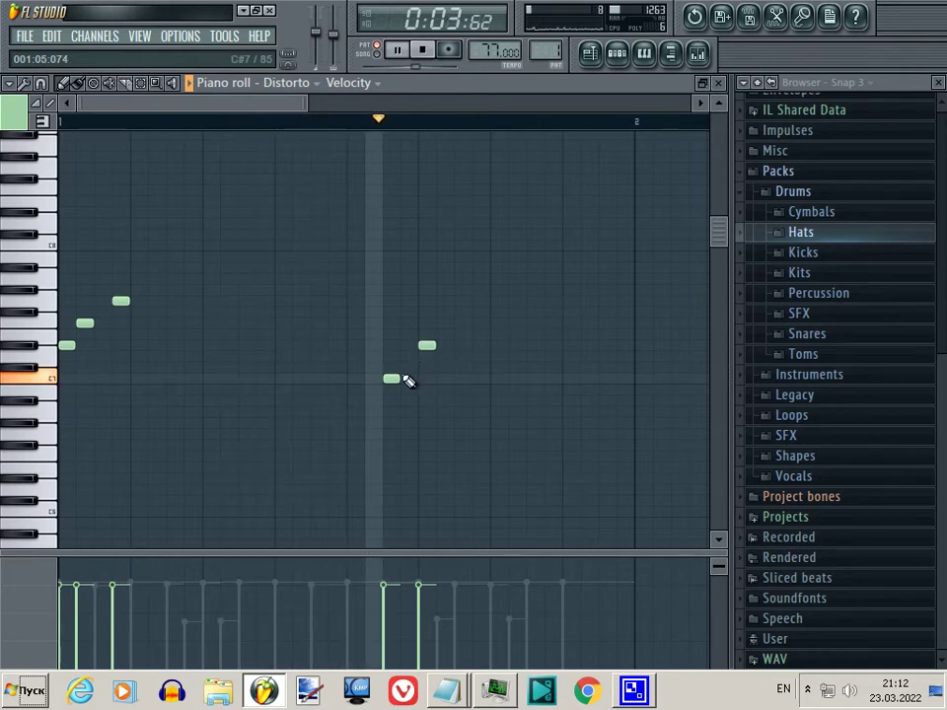
Re-enter the second phrase's C7 note at 1:05:048 and try a G7 note at 1:07:000
right_click(392, 379)
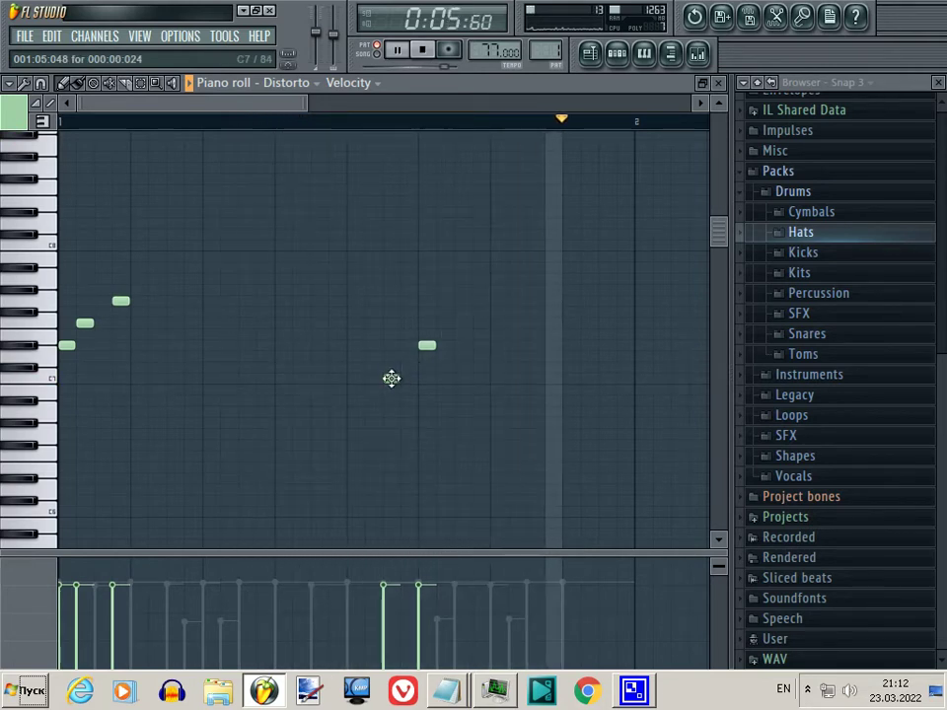
left_click(391, 379)
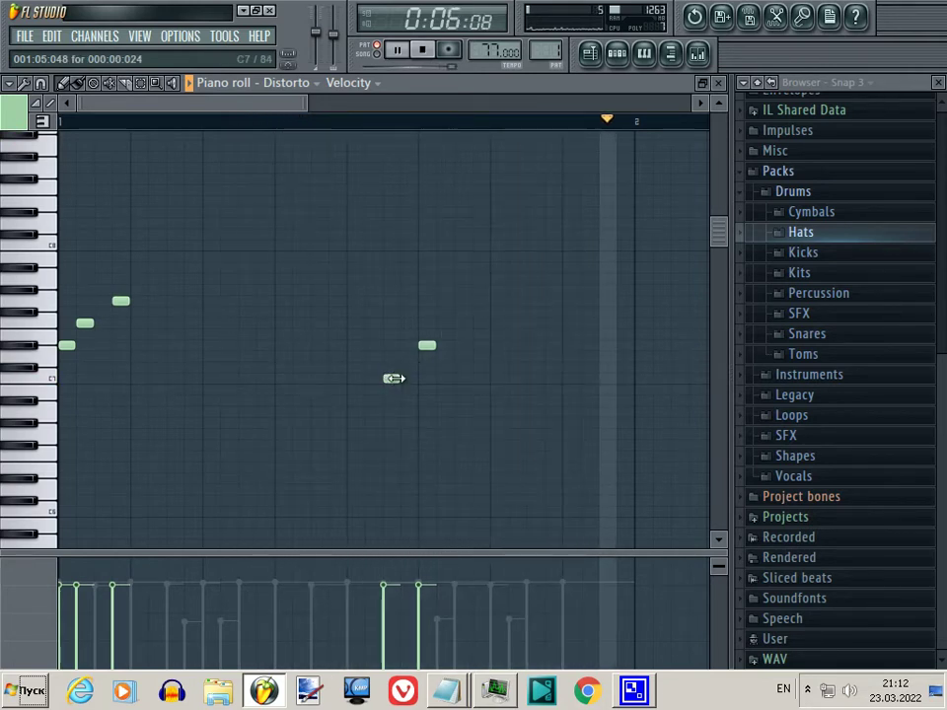
left_click(494, 301)
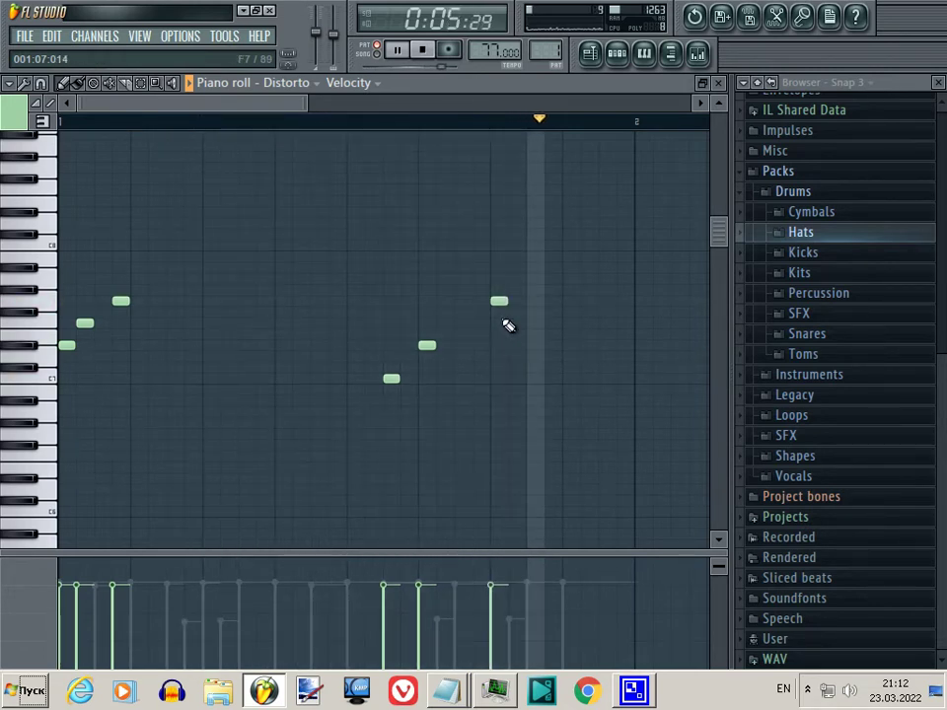
right_click(496, 304)
Move the second phrase's opening C7 note to 1:05:072 and end the phrase with a C7 note at 1:06:048
key("space")
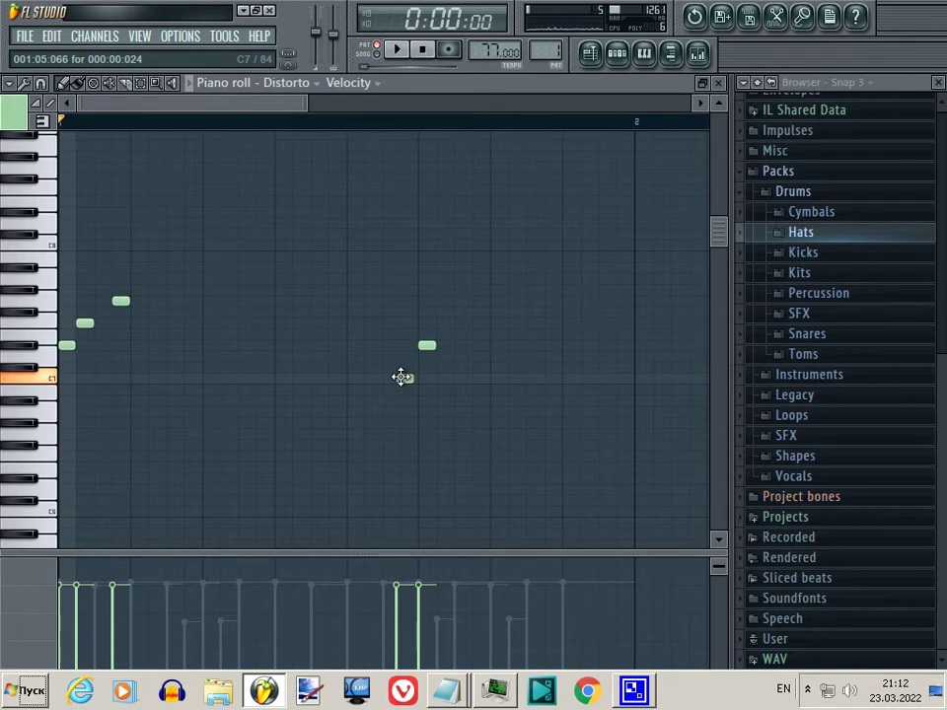
key("space")
left_click(459, 301)
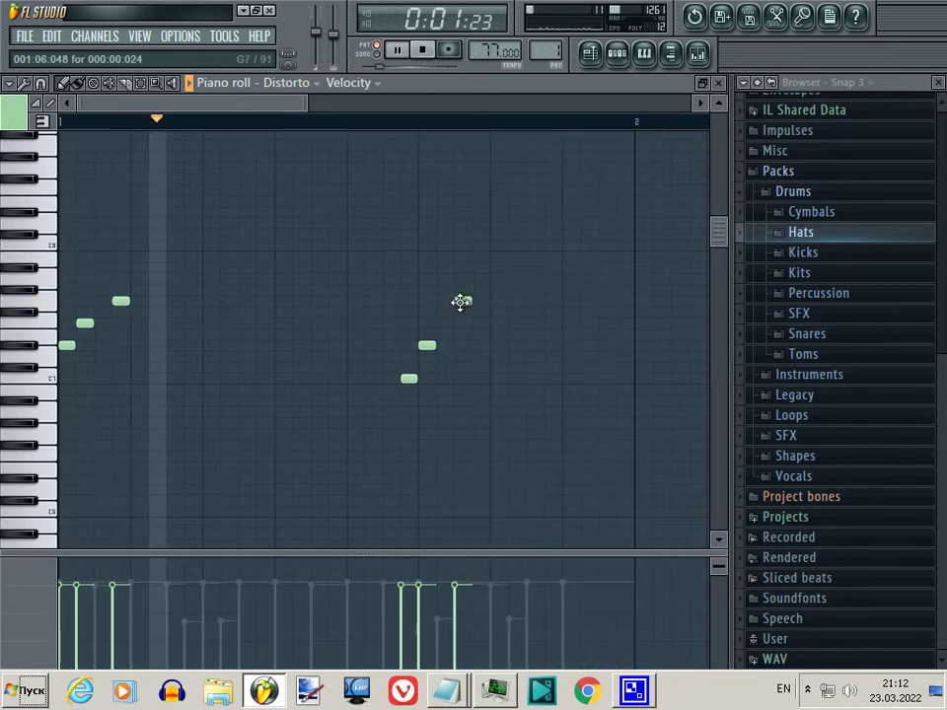
left_click(461, 378)
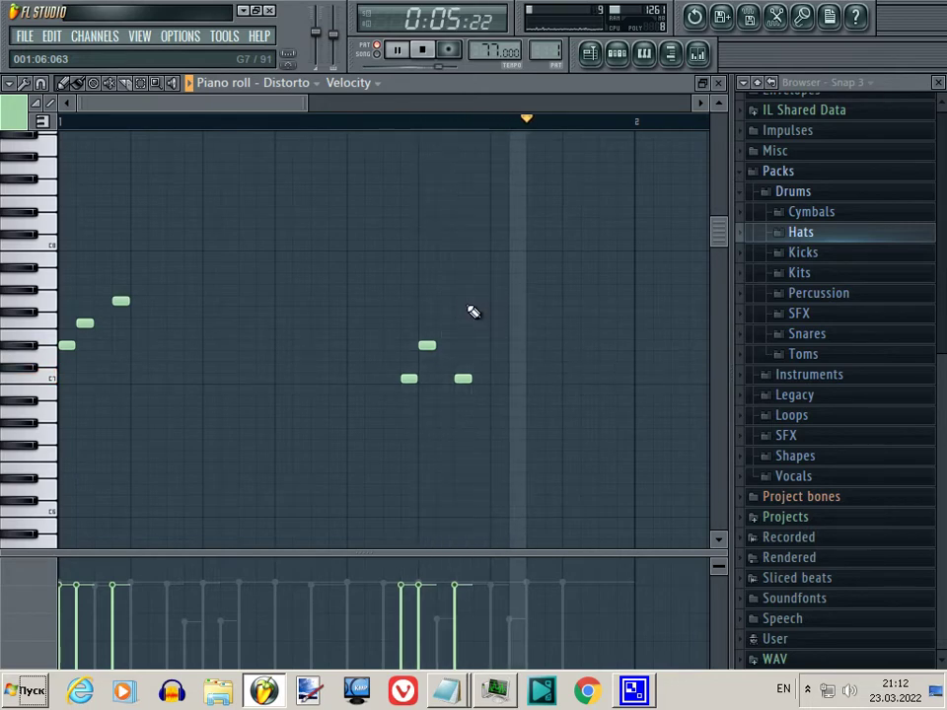
Close the Distorto piano roll and the Sytrus plugin window to return to the step sequencer
left_click(721, 85)
left_click(636, 431)
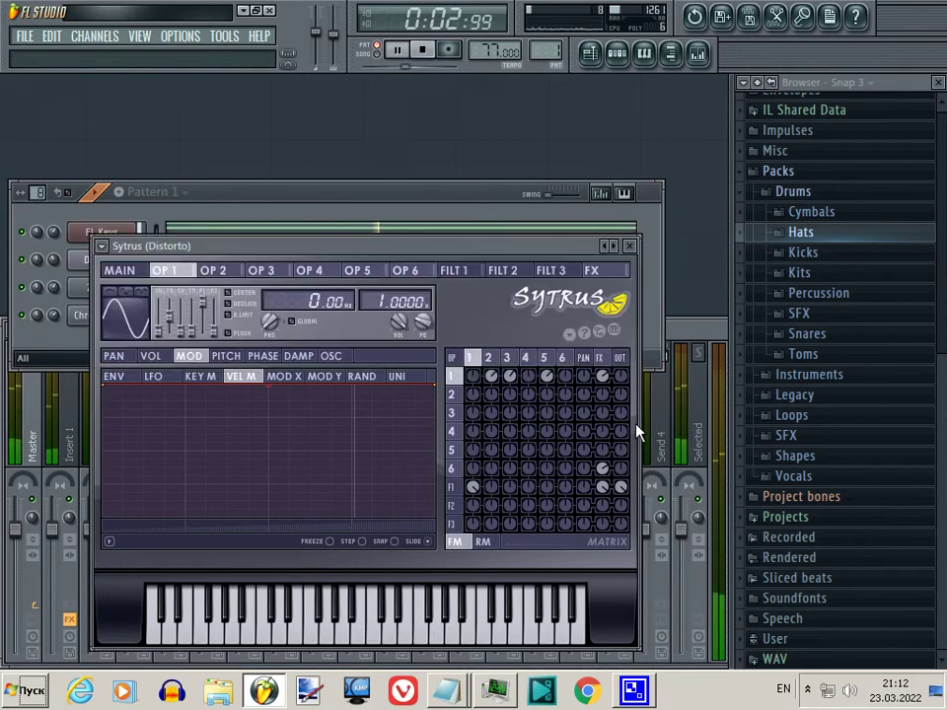
left_click(636, 249)
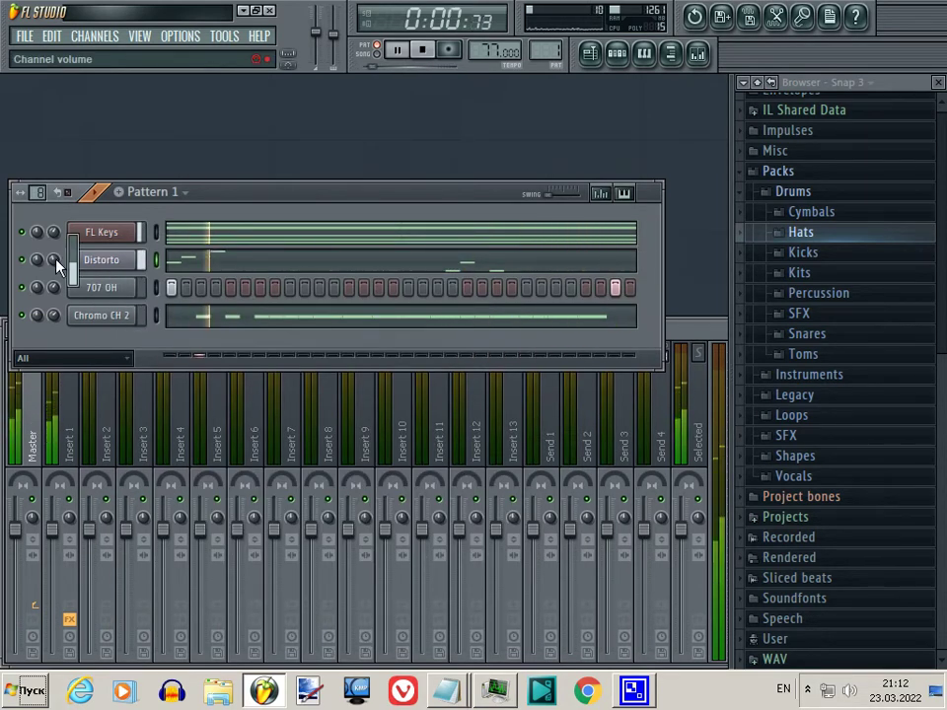
right_click(95, 269)
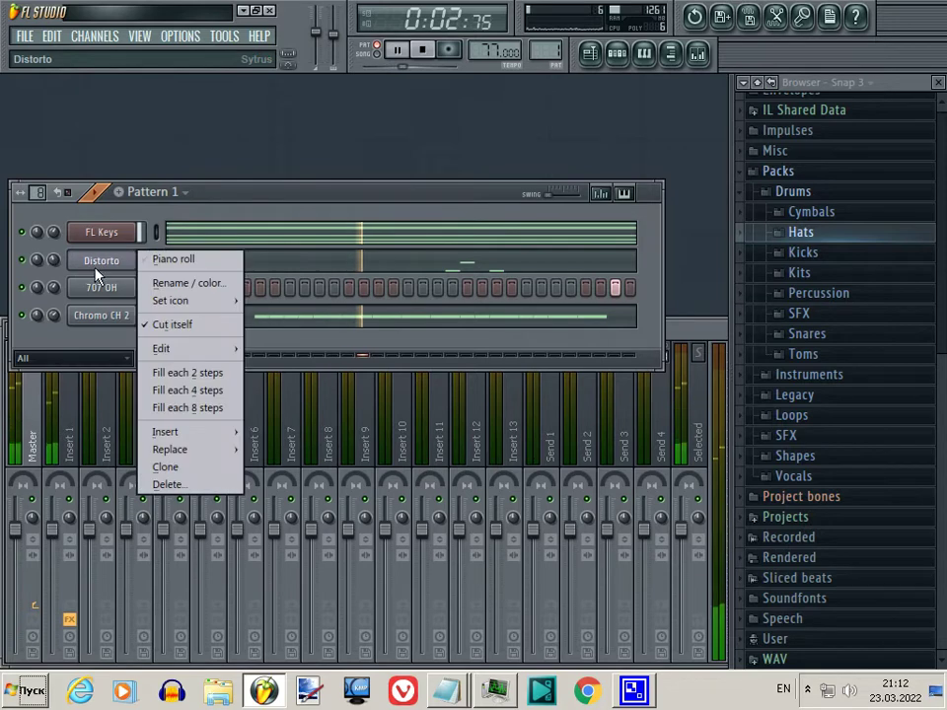
mouse_move(197, 432)
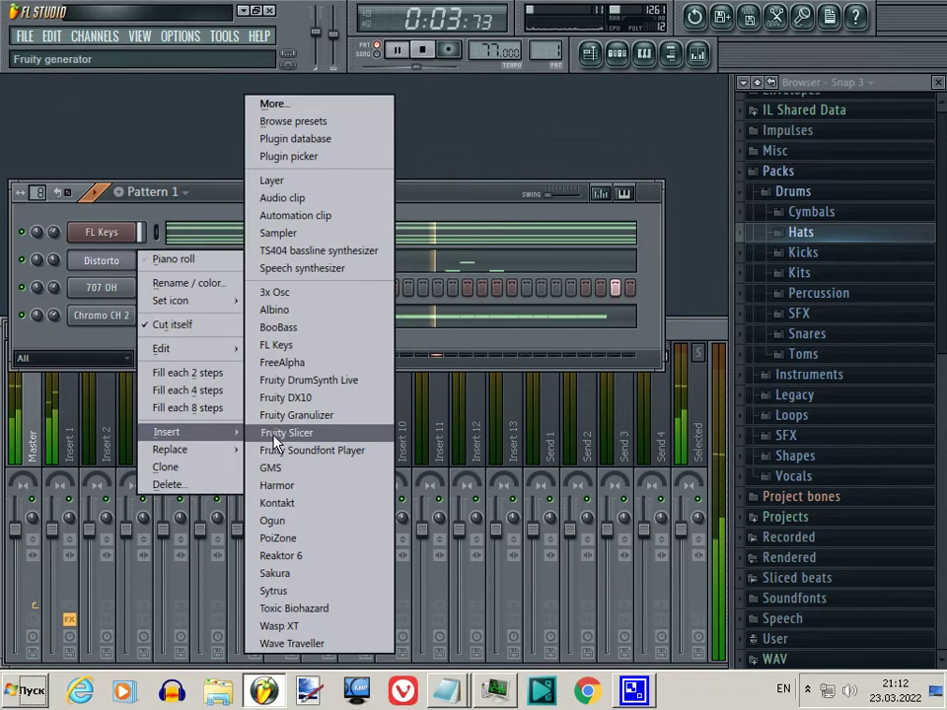
left_click(503, 192)
Stop playback, examine the audio device and buffer settings, and briefly replay the pattern
key("space")
key("F10")
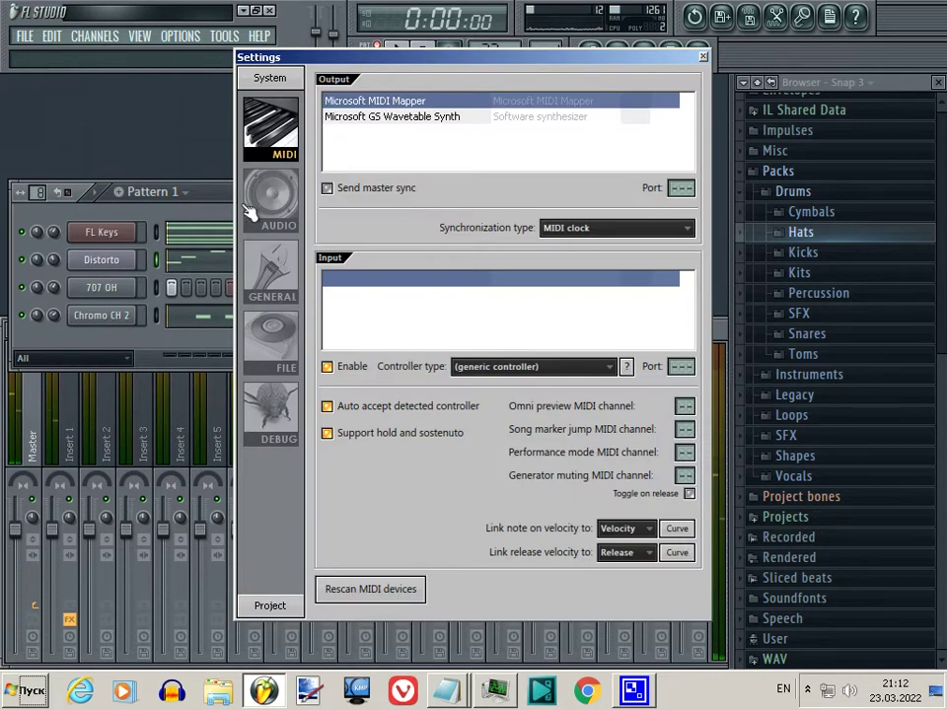
left_click(252, 212)
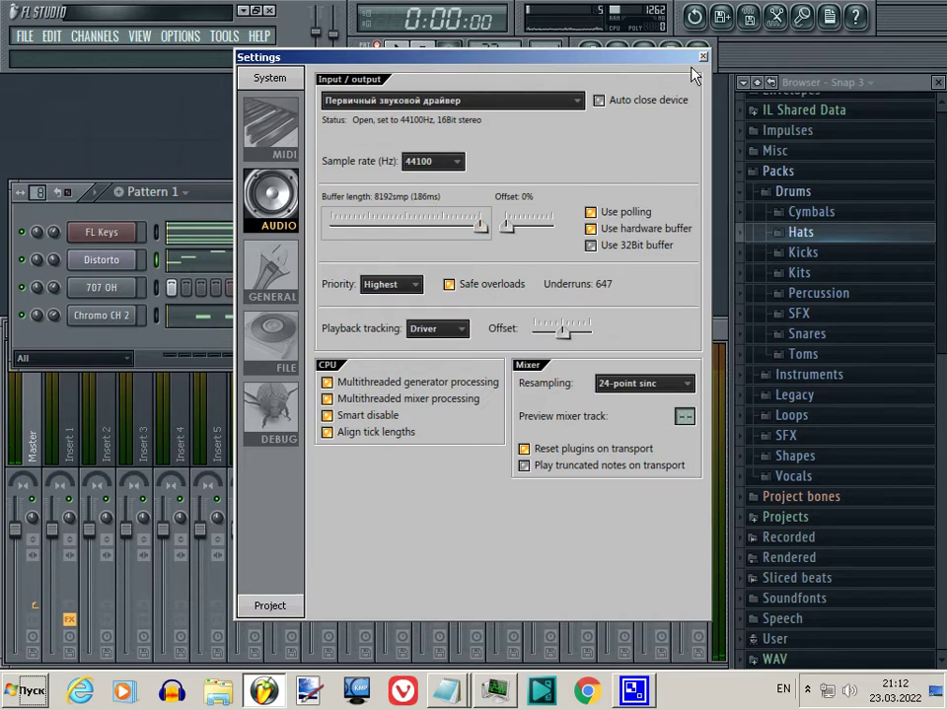
left_click(703, 56)
key("space")
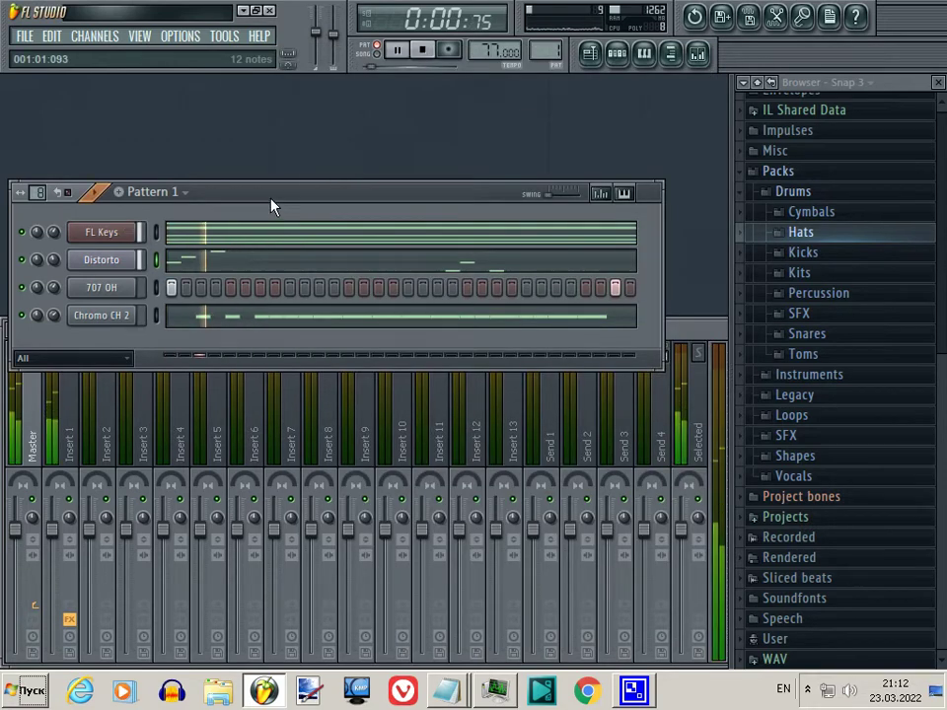
key("space")
Insert a new 3x Osc channel above FL Keys in the step sequencer
right_click(116, 243)
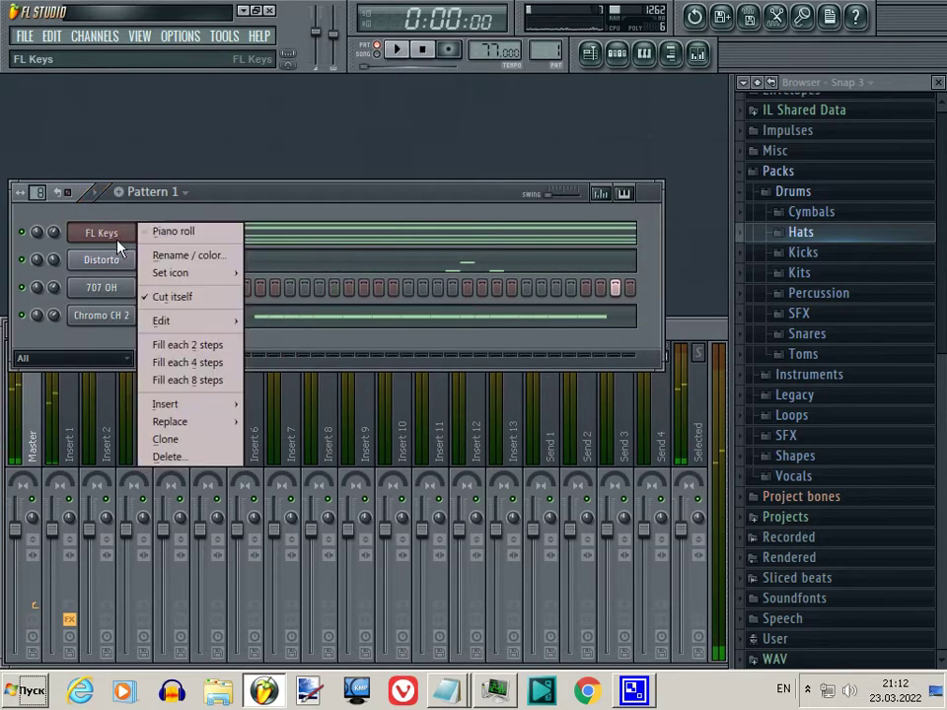
mouse_move(205, 412)
left_click(315, 295)
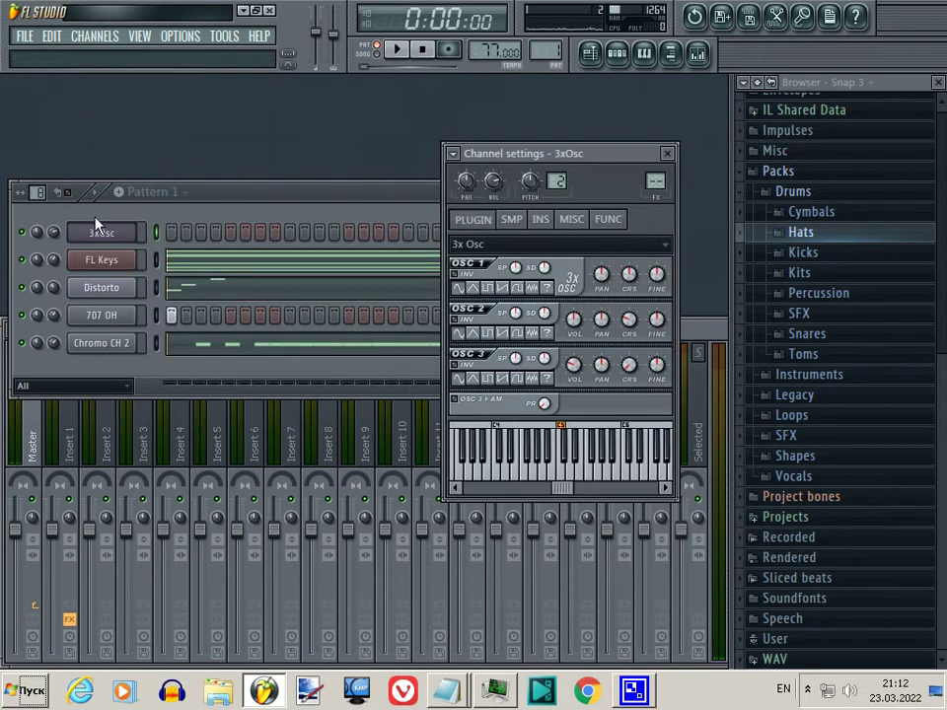
Detune the 3x Osc's second oscillator by +13 cents and audition the sound at C5
left_click(103, 218)
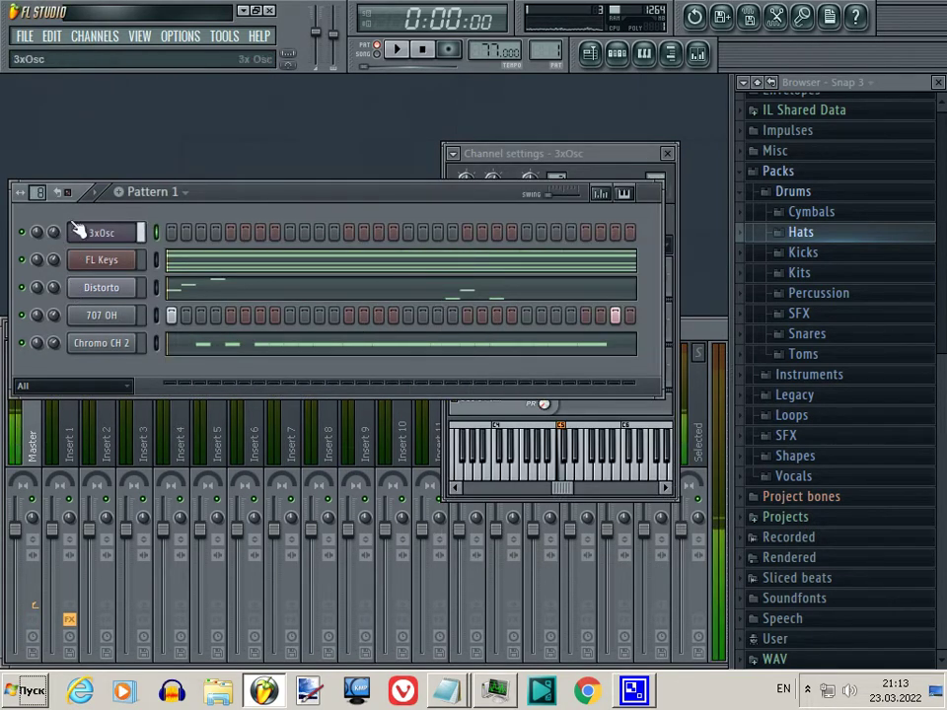
left_click(594, 170)
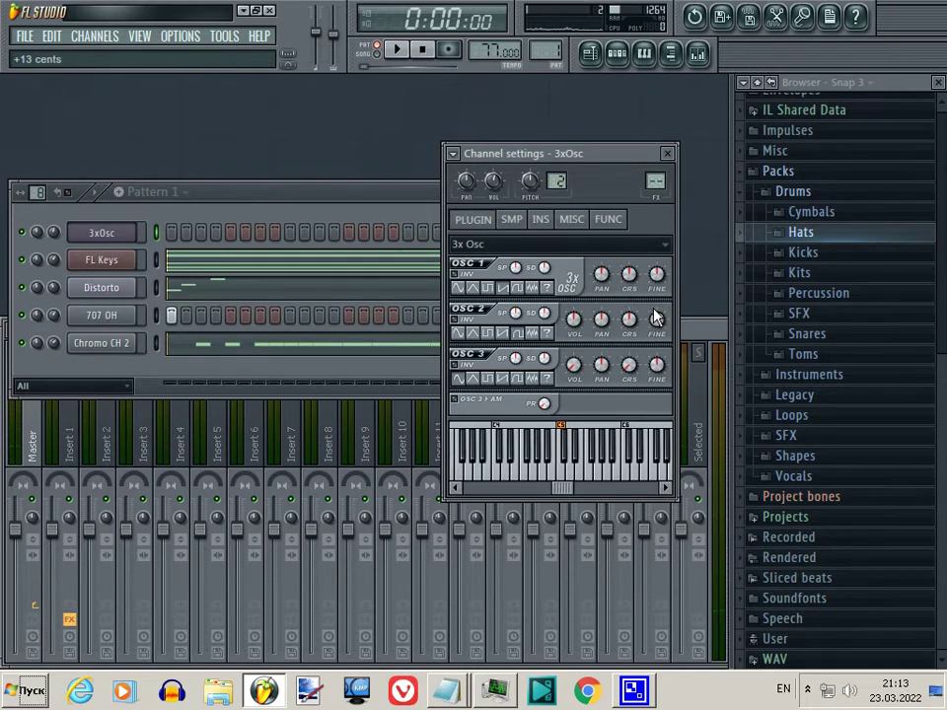
key("z")
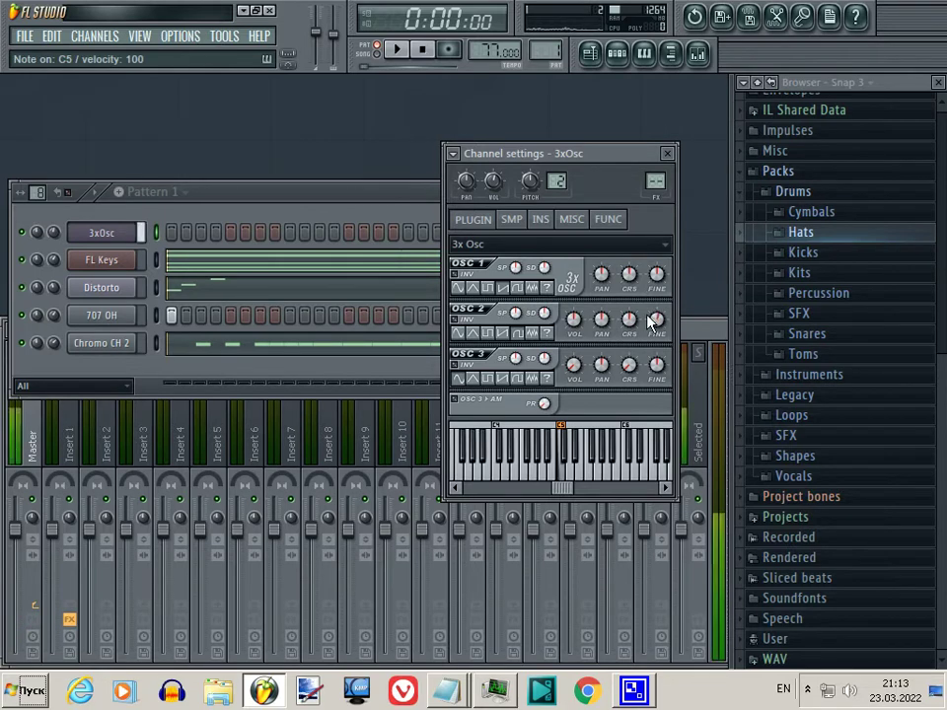
Show the 3x Osc's instrument envelope settings and set the channel's volume to 66%
left_click(570, 218)
left_click(511, 219)
left_click(542, 219)
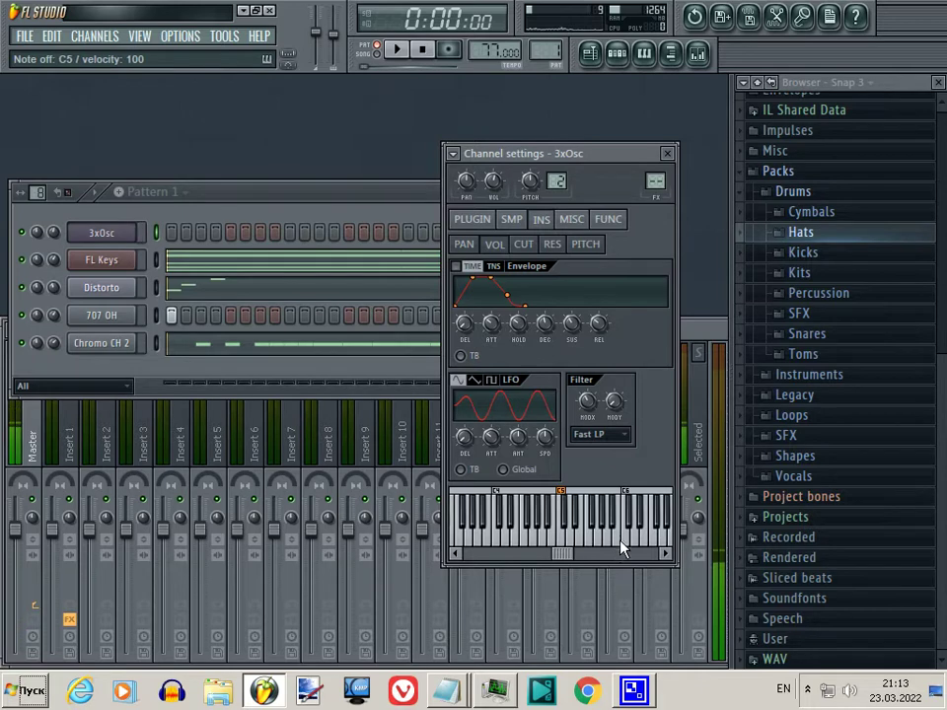
left_click(65, 215)
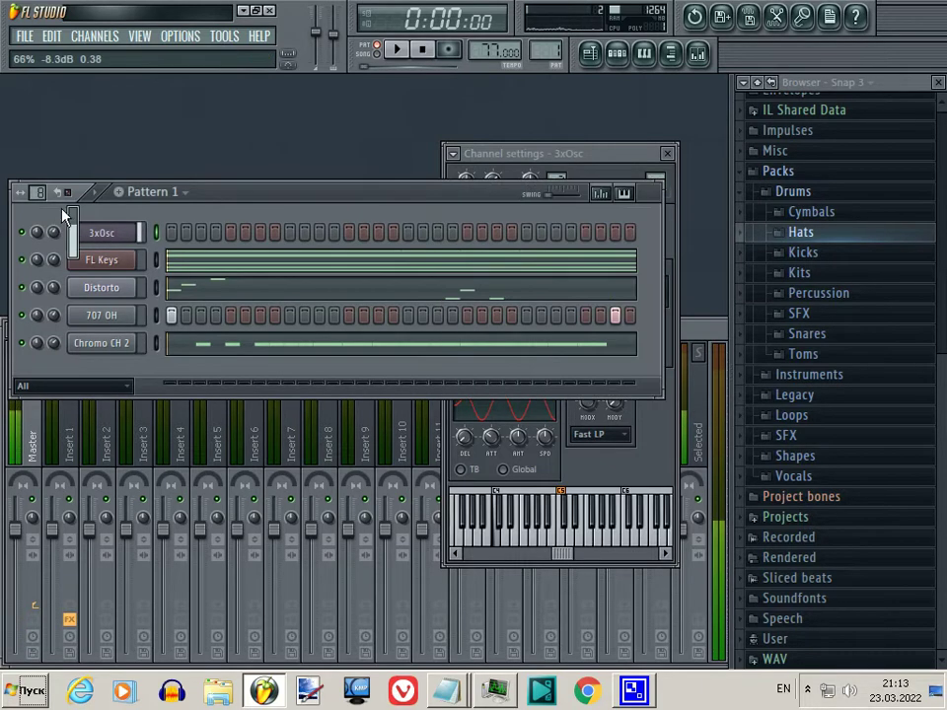
Write a 3x Osc bass line: two-beat C3, C3, D#3, then one-beat D3 and C3 notes, from 1:01:000 to the bar's end
right_click(115, 243)
left_click(168, 229)
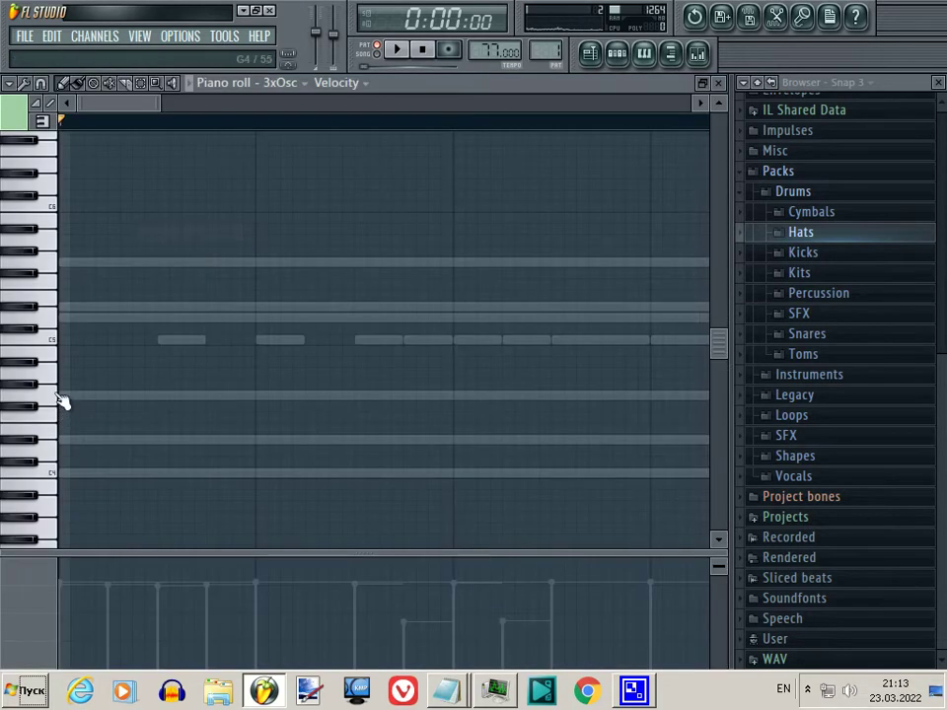
scroll(59, 402, "down", 3)
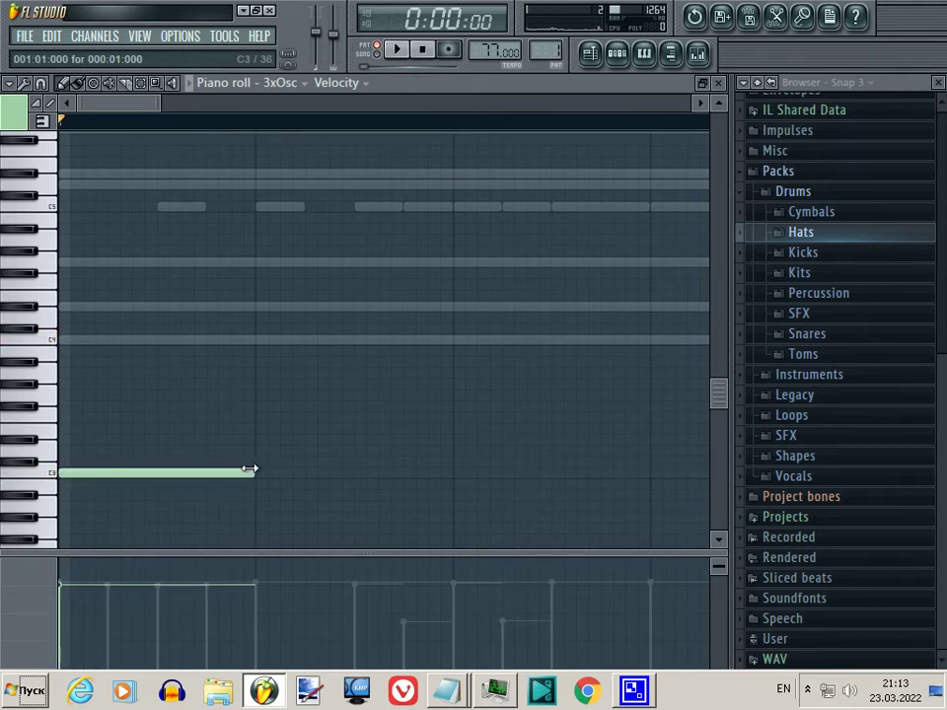
left_click_drag(161, 94, 486, 99)
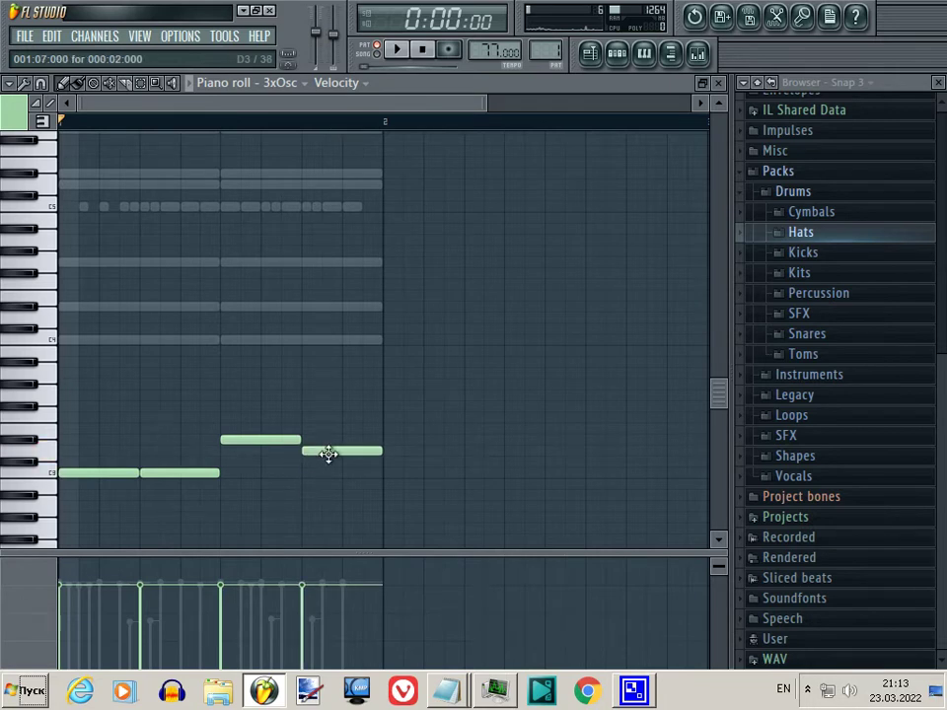
left_click(347, 475)
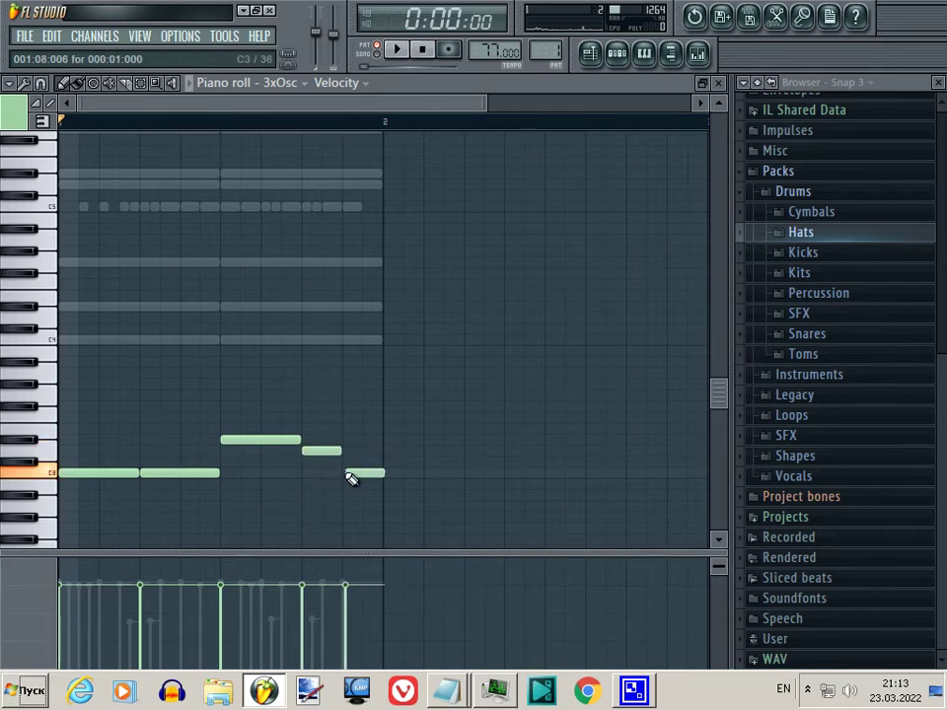
Play the pattern with the bass line and route the 3x Osc channel to mixer track 2
left_click(619, 54)
key("space")
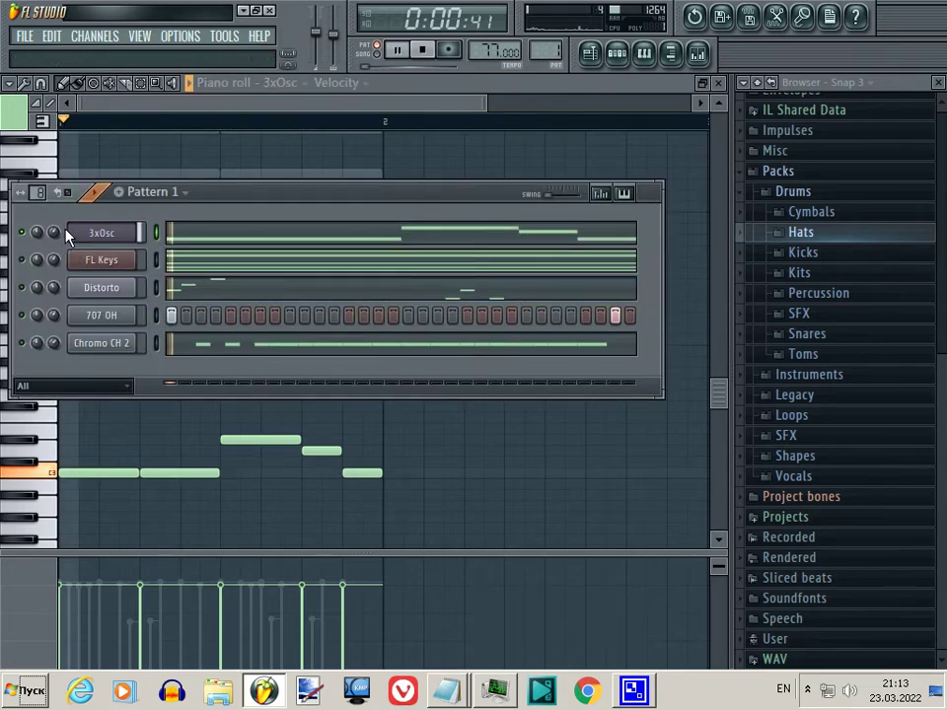
left_click(103, 232)
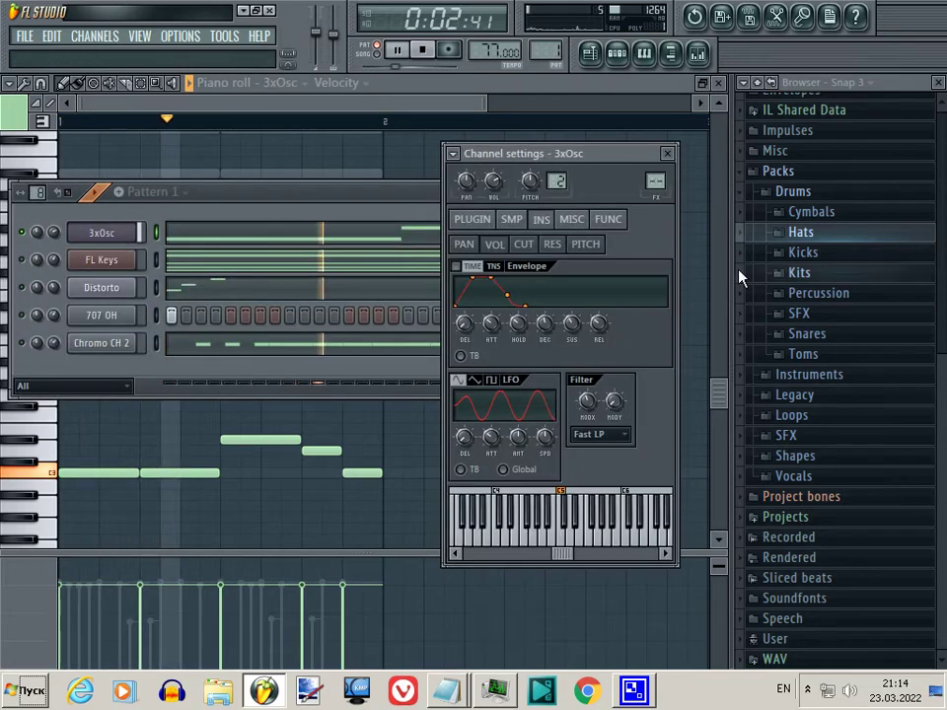
left_click(656, 179)
scroll(656, 179, "up", 1)
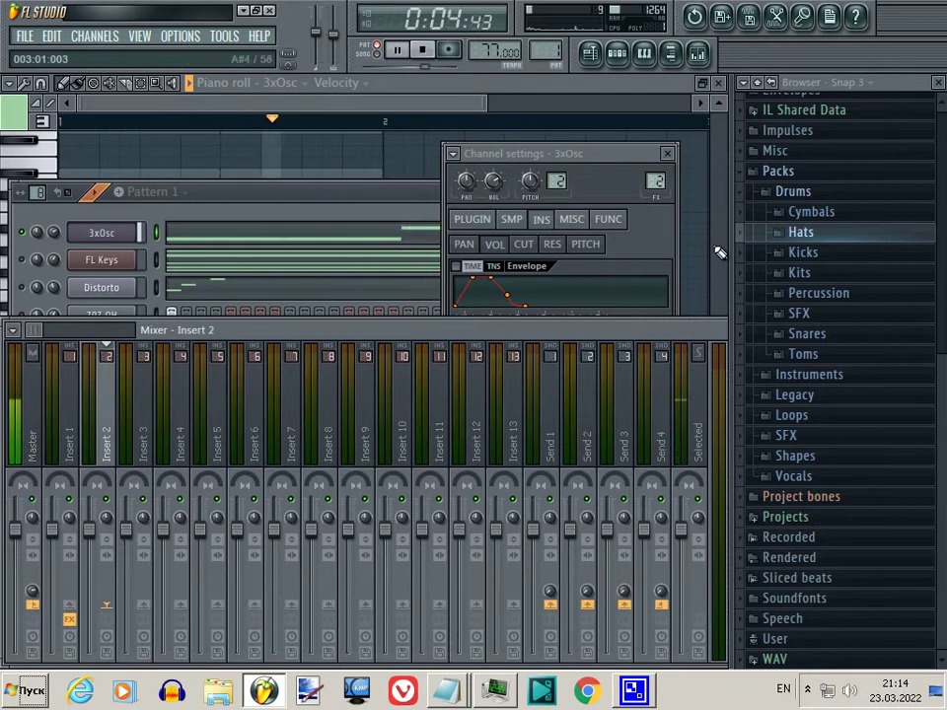
Load Fruity Love Philter into the first effect slot of Insert 2 and apply its Default preset
left_click(727, 275)
left_click(748, 375)
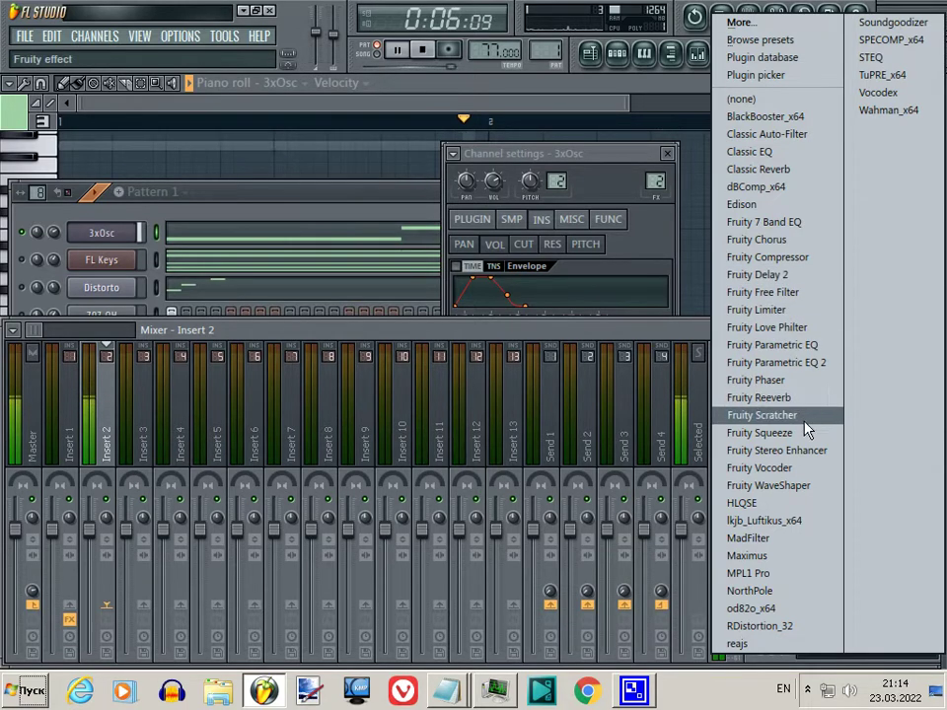
left_click(774, 328)
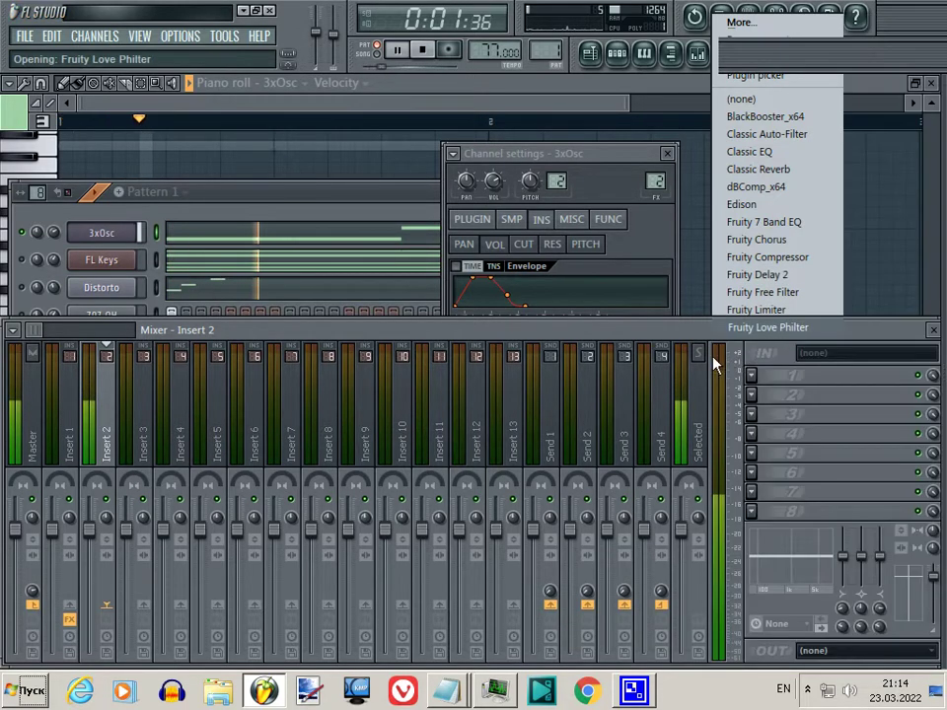
key("space")
right_click(714, 281)
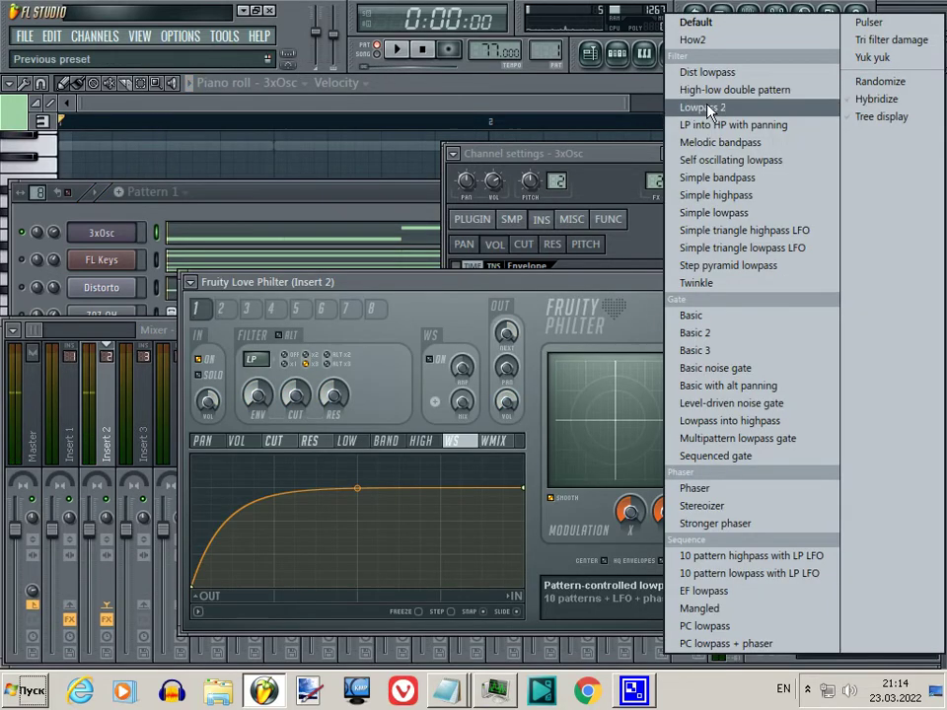
left_click(706, 24)
Enable the waveshaper in Fruity Love Philter, switch the filter off and set the waveshaper mix to 30%
left_click(436, 361)
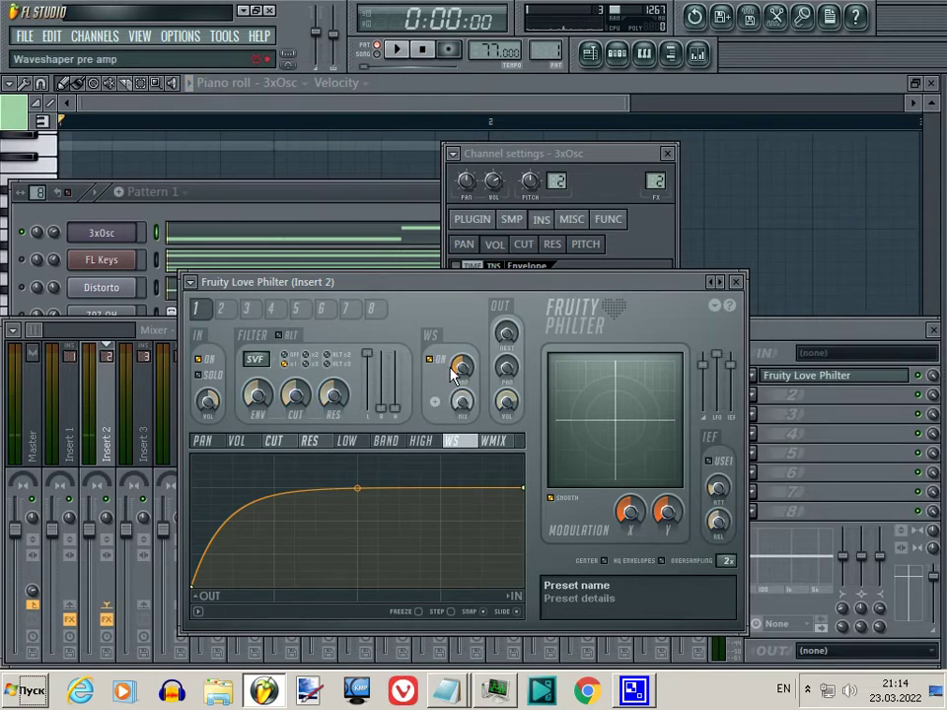
left_click(461, 436)
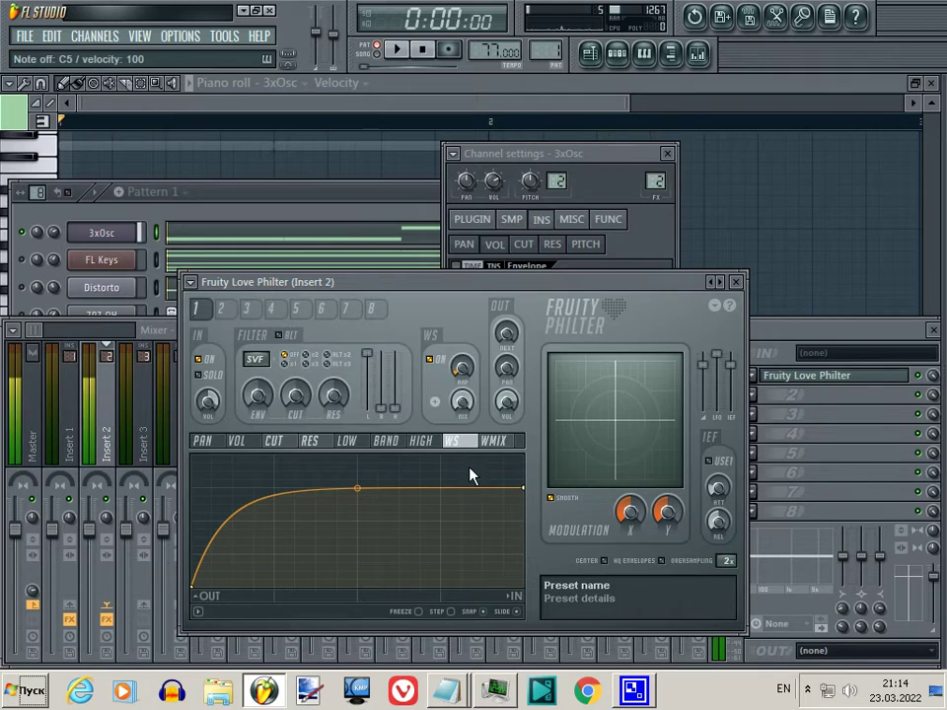
key("space")
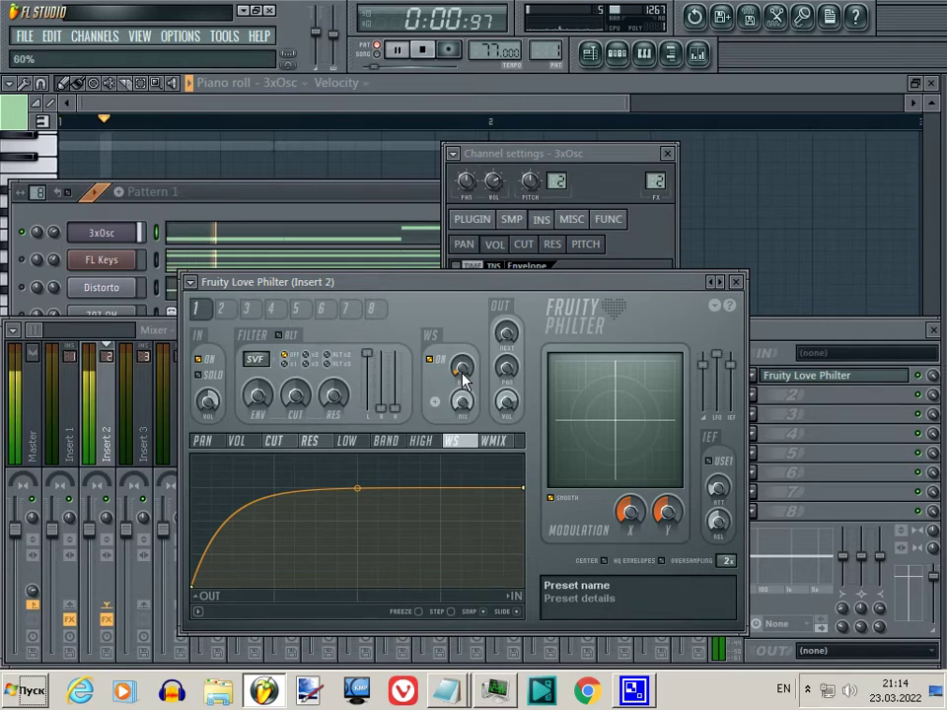
left_click_drag(461, 405, 501, 565)
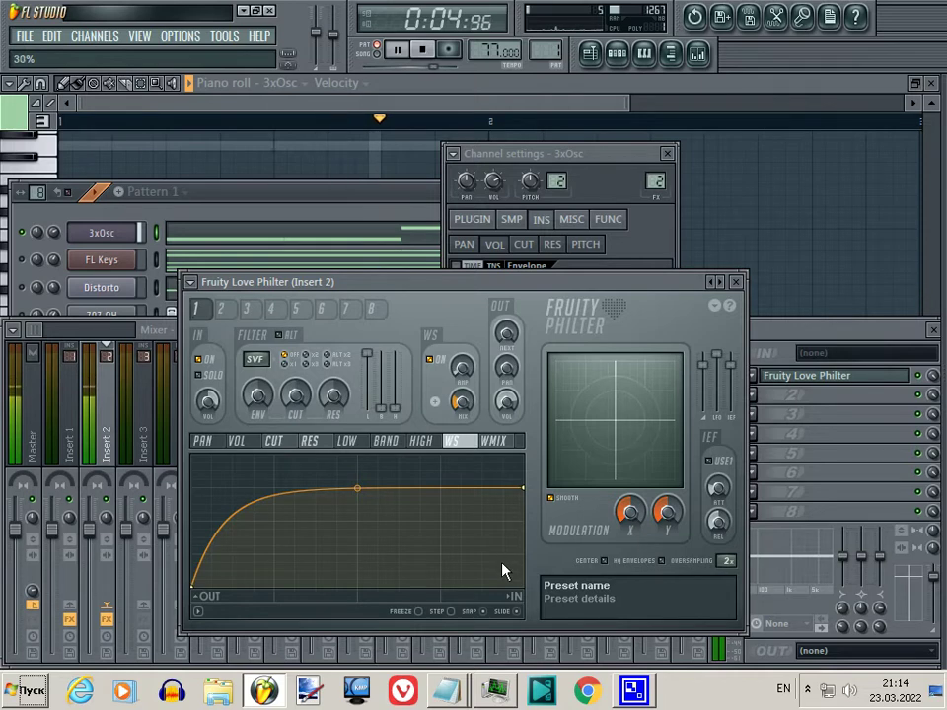
In 3x Osc, set oscillator 2's coarse pitch to -12 semitones and oscillator 3's volume to 10%, then stop playback
left_click(473, 225)
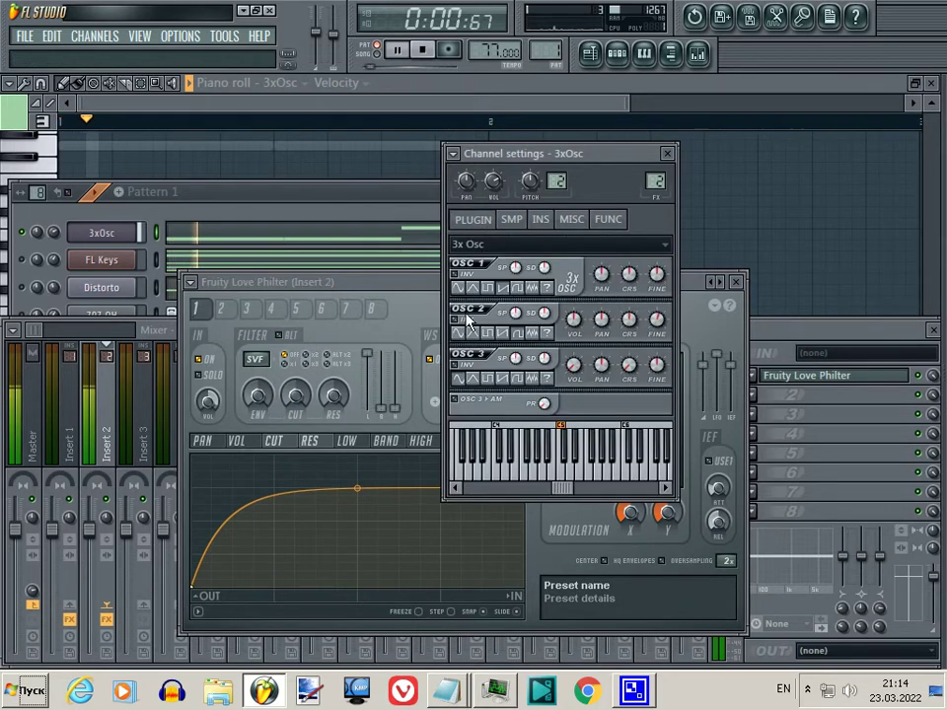
mouse_move(570, 369)
left_mouse_down()
mouse_move(570, 333)
mouse_move(572, 345)
left_mouse_up()
mouse_move(629, 318)
left_mouse_down()
mouse_move(630, 340)
mouse_move(632, 321)
left_mouse_up()
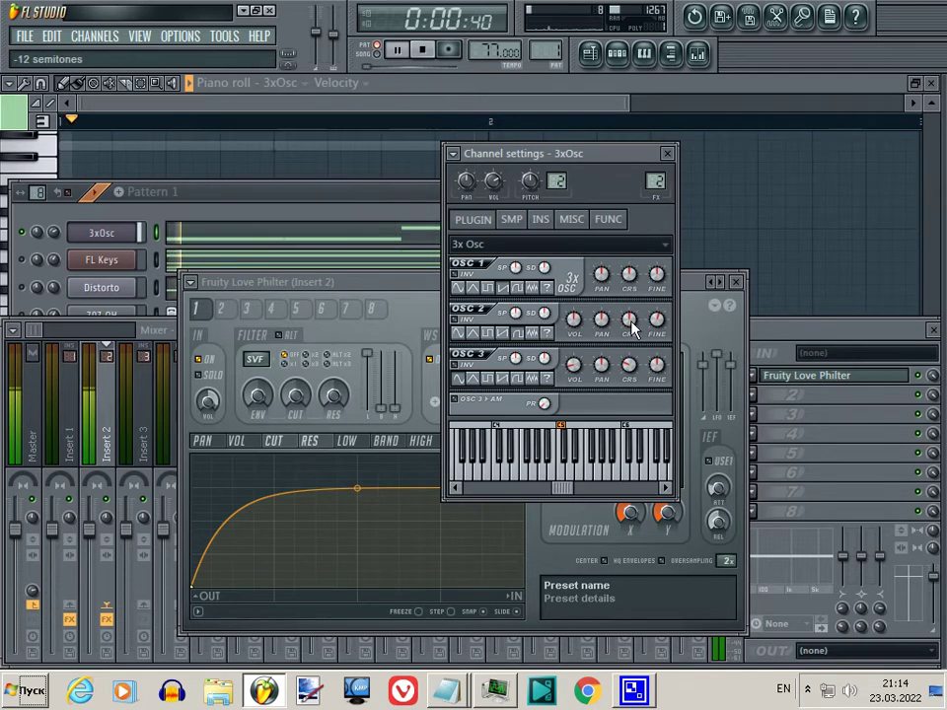
left_click_drag(571, 364, 572, 370)
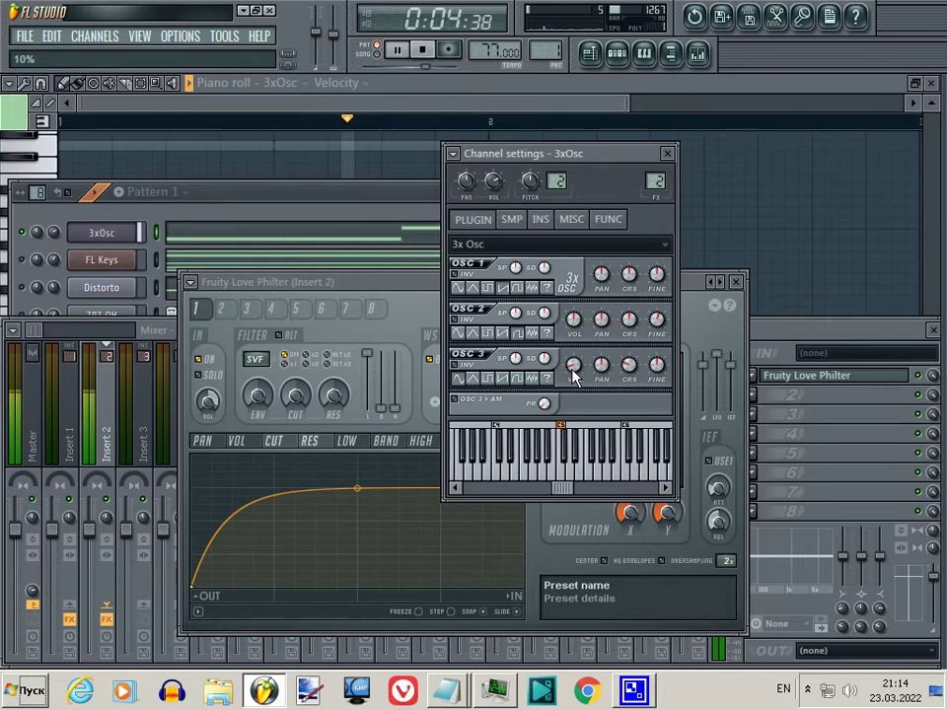
key("space")
Load Fruity Chorus into the second effect slot of Insert 2 and set its mix level to 45% during playback
left_click(765, 394)
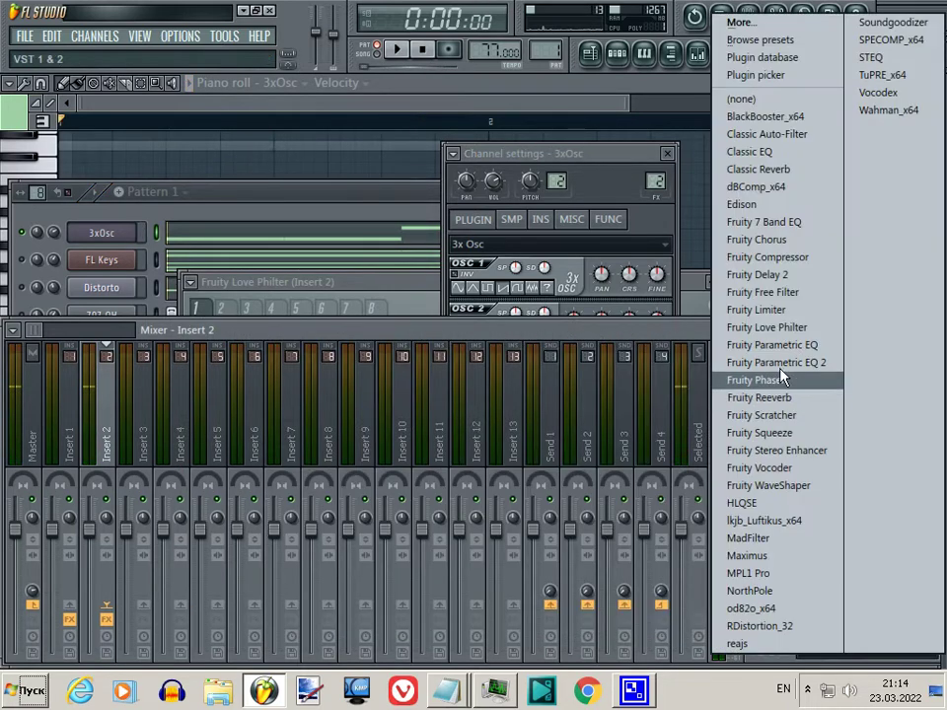
left_click(773, 240)
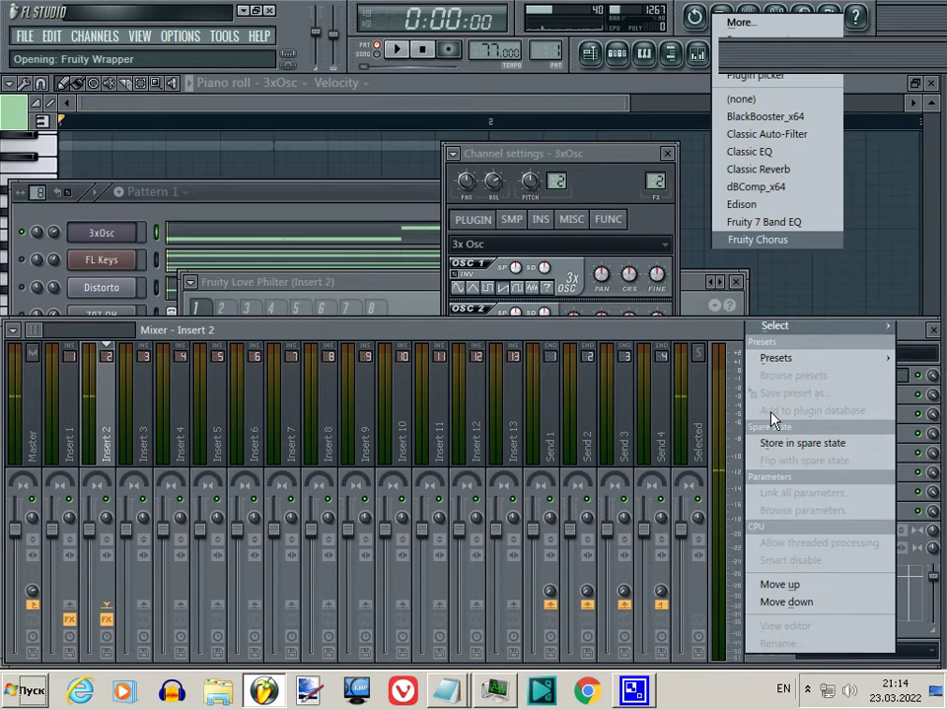
left_click(332, 204)
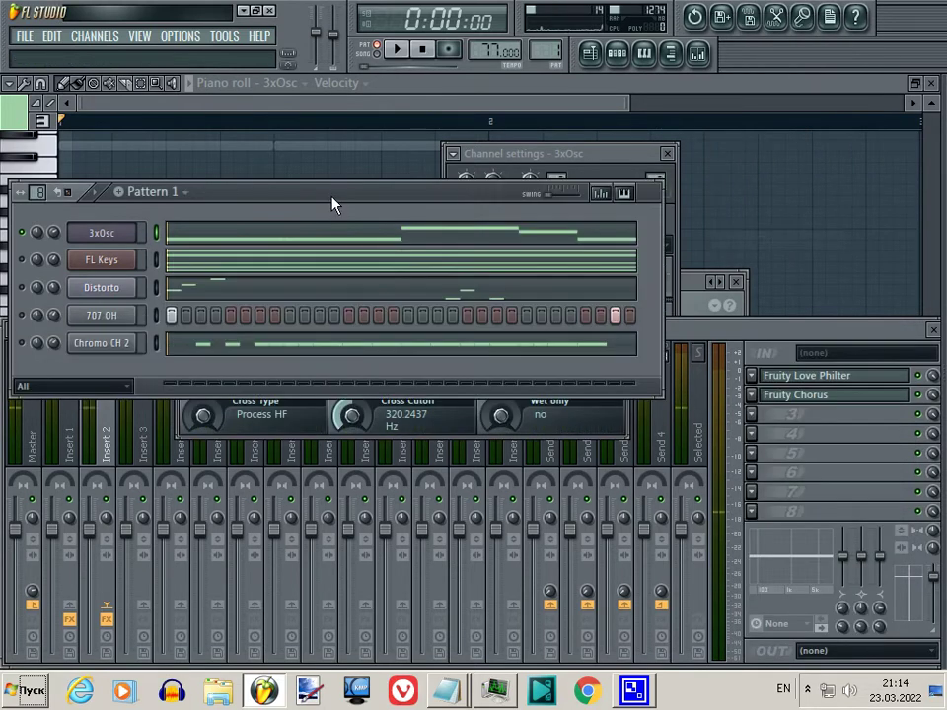
key("space")
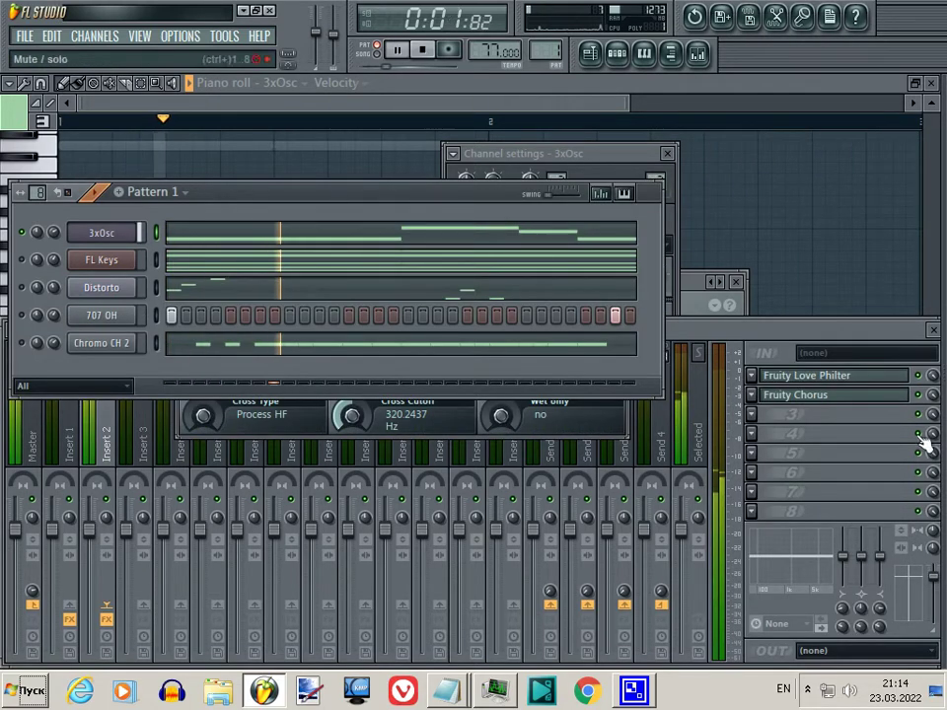
left_click(919, 392)
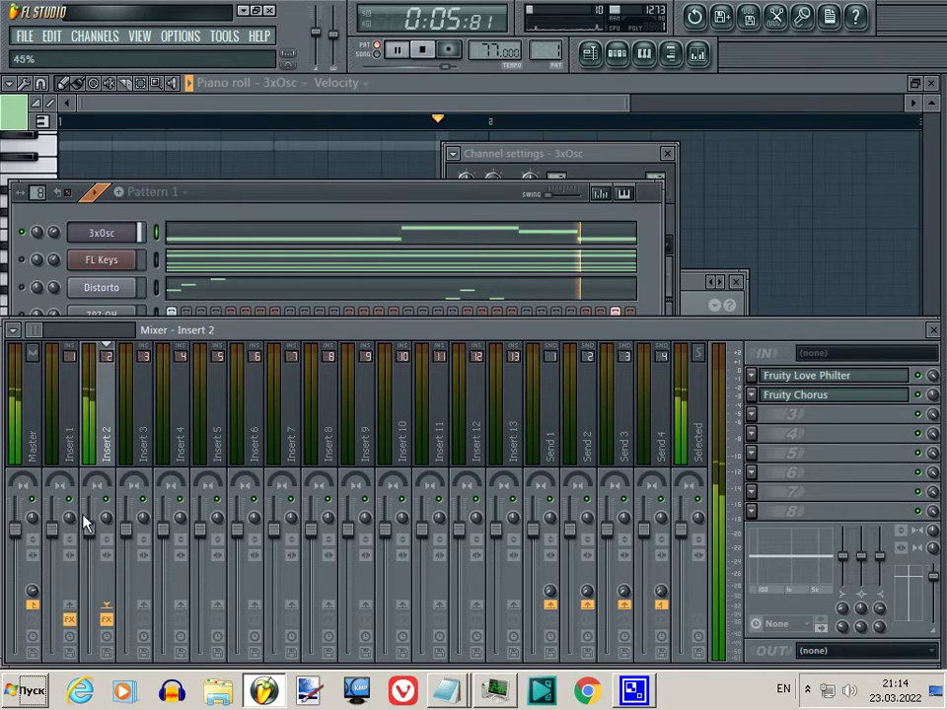
Try raising the one-beat D3 note of the 3x Osc bass line to F3 during playback, and return it to D3
left_click(503, 241)
left_click(299, 233)
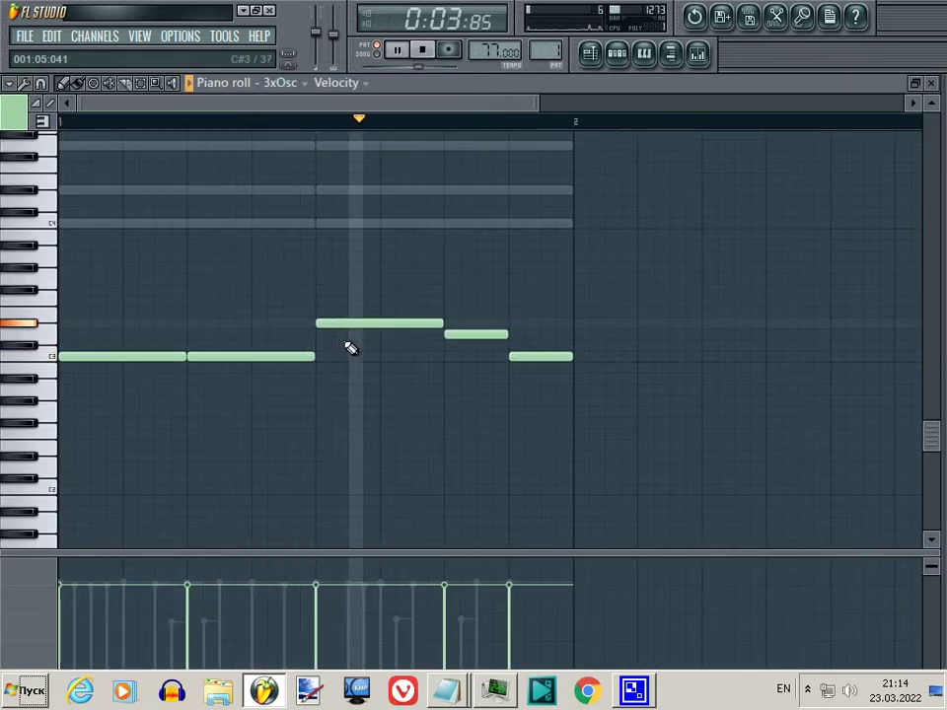
key("space")
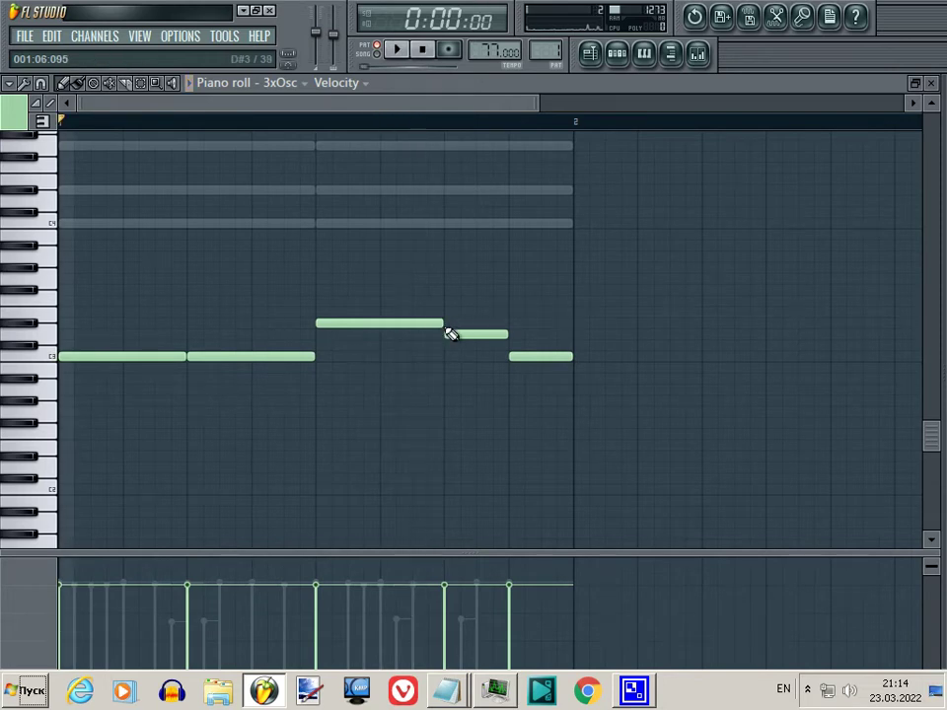
key("space")
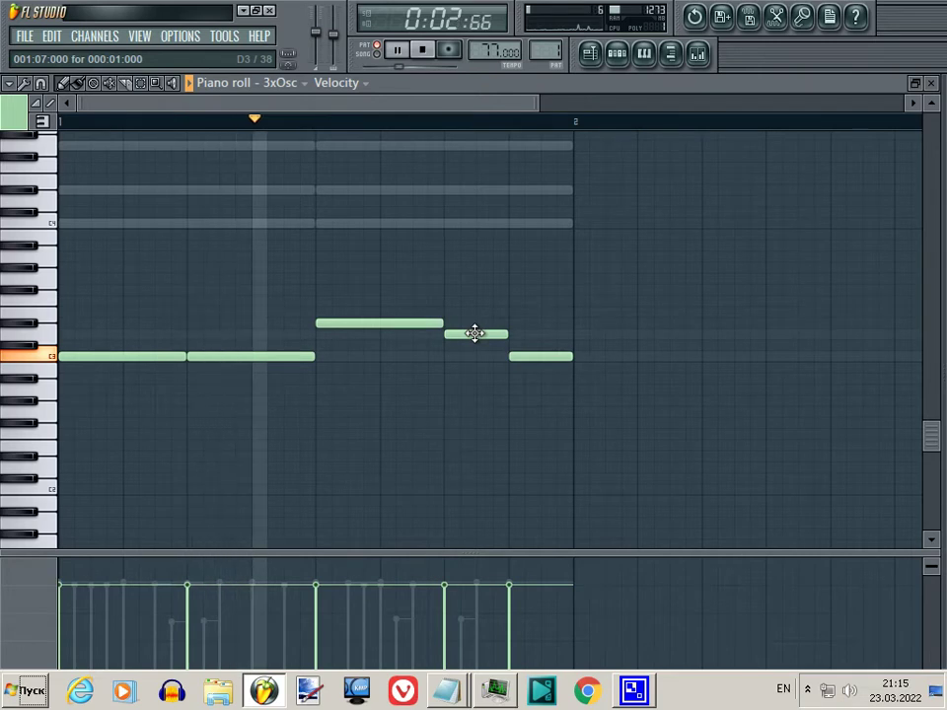
left_click_drag(474, 333, 474, 296)
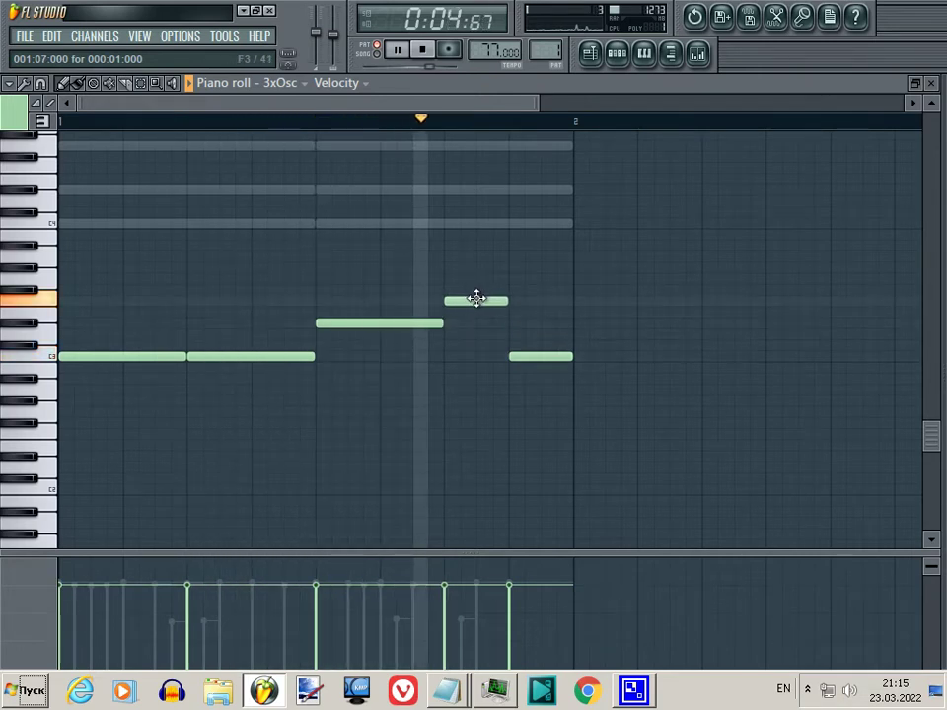
left_click_drag(475, 306, 476, 337)
key("space")
left_click(931, 82)
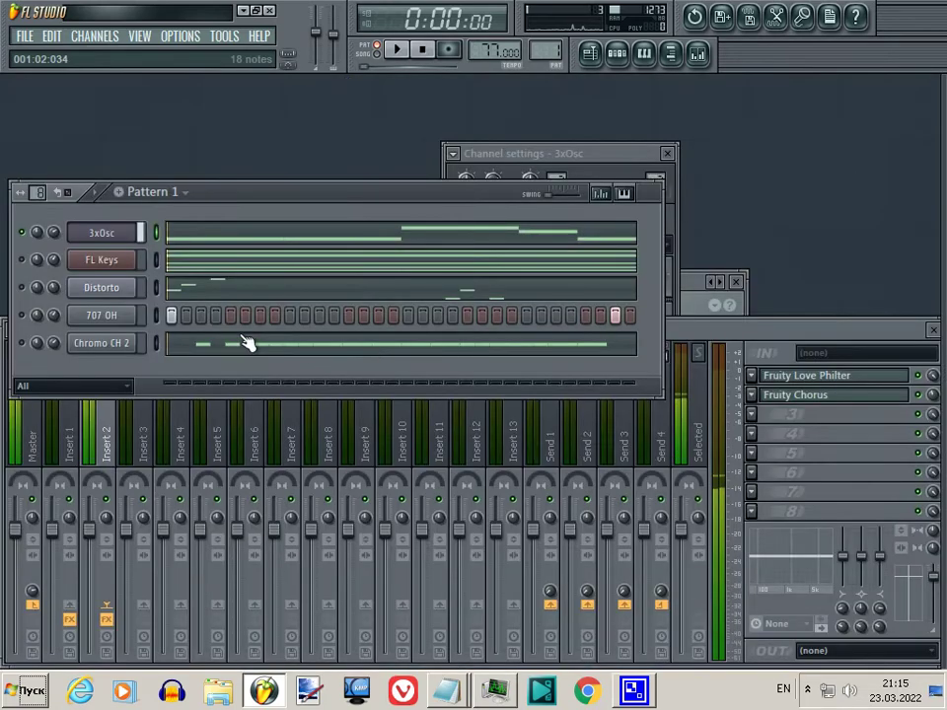
Set the tempo-based volume LFO of the 3x Osc channel to a preset speed and preview it with a test note
left_click(102, 232)
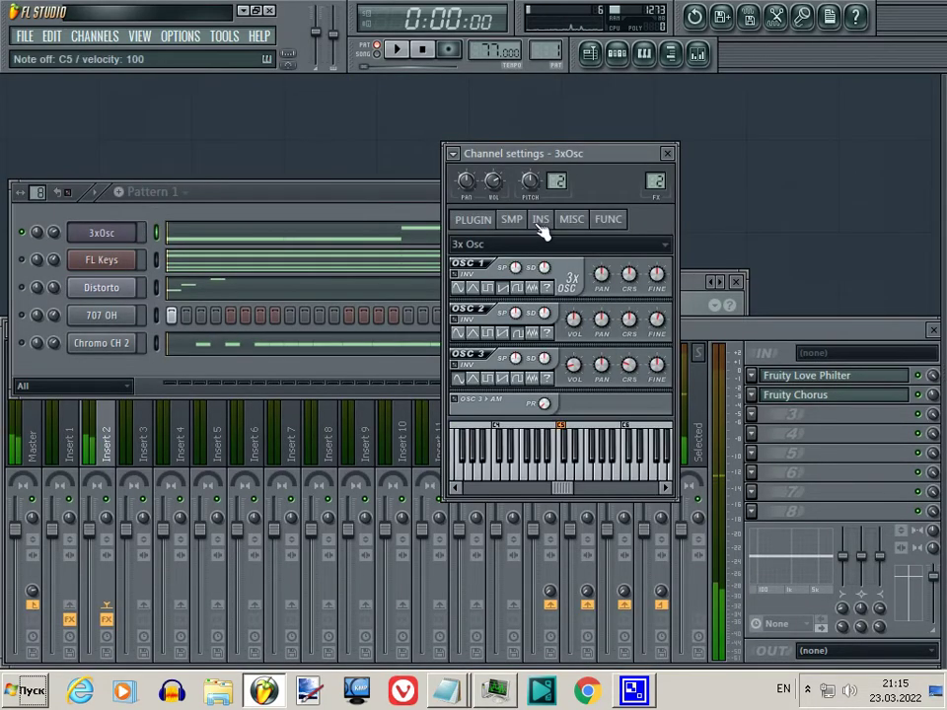
left_click(540, 218)
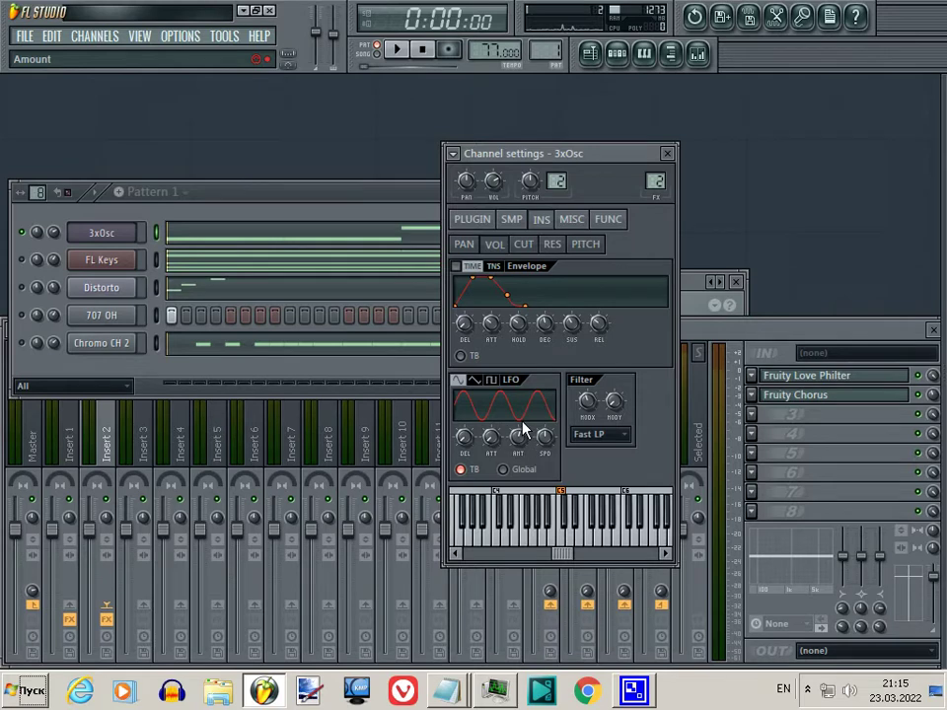
right_click(548, 444)
mouse_move(693, 444)
left_click(710, 477)
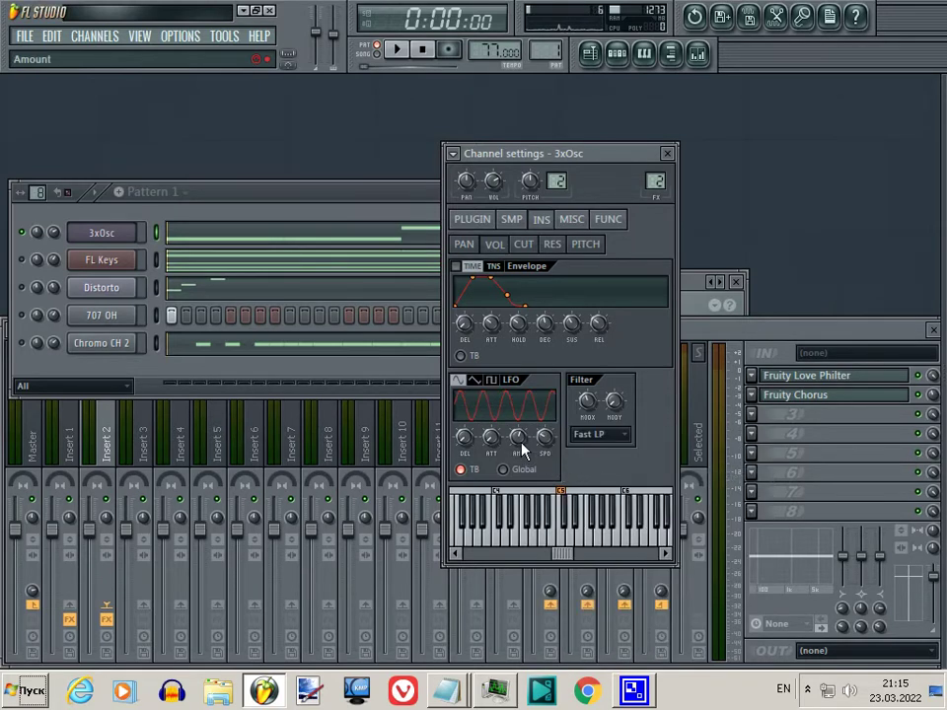
key("z")
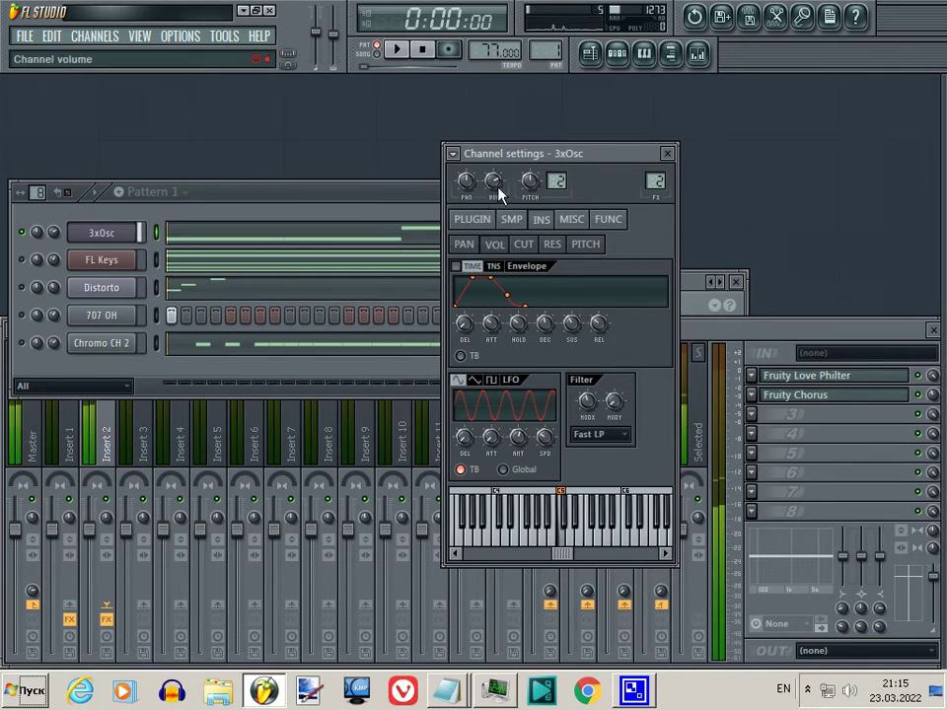
Balance the 3x Osc channel's volume at 66% while playing the pattern
key("space")
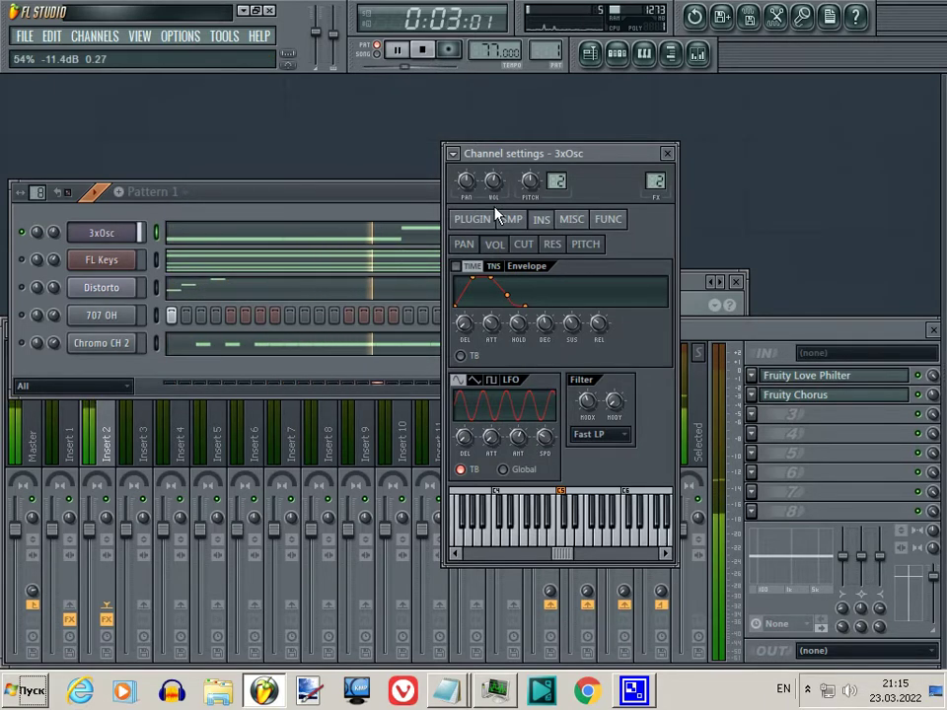
left_click_drag(490, 193, 491, 179)
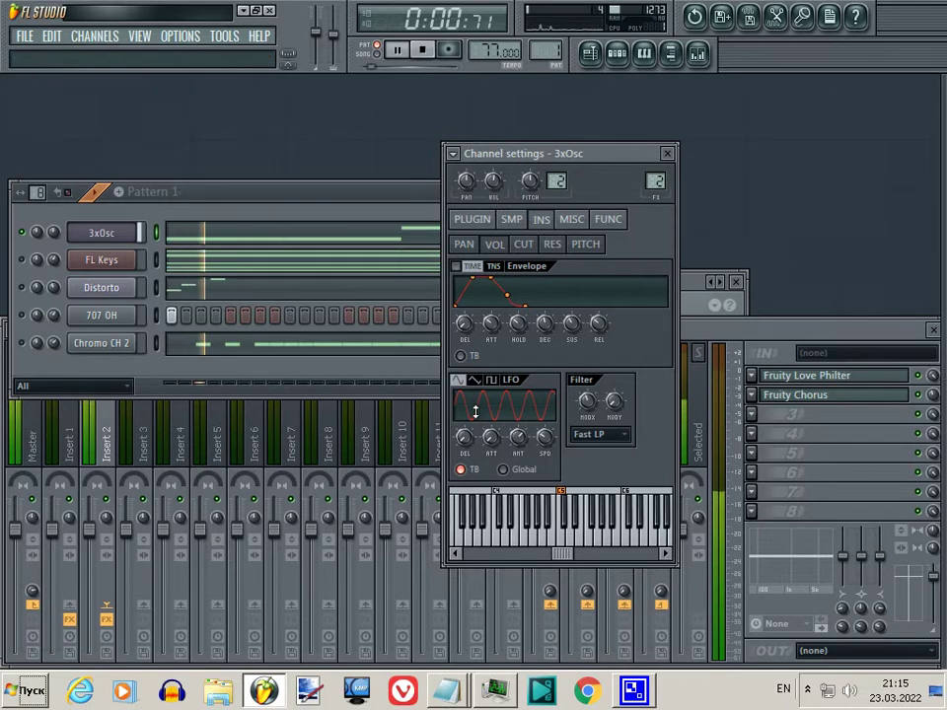
key("space")
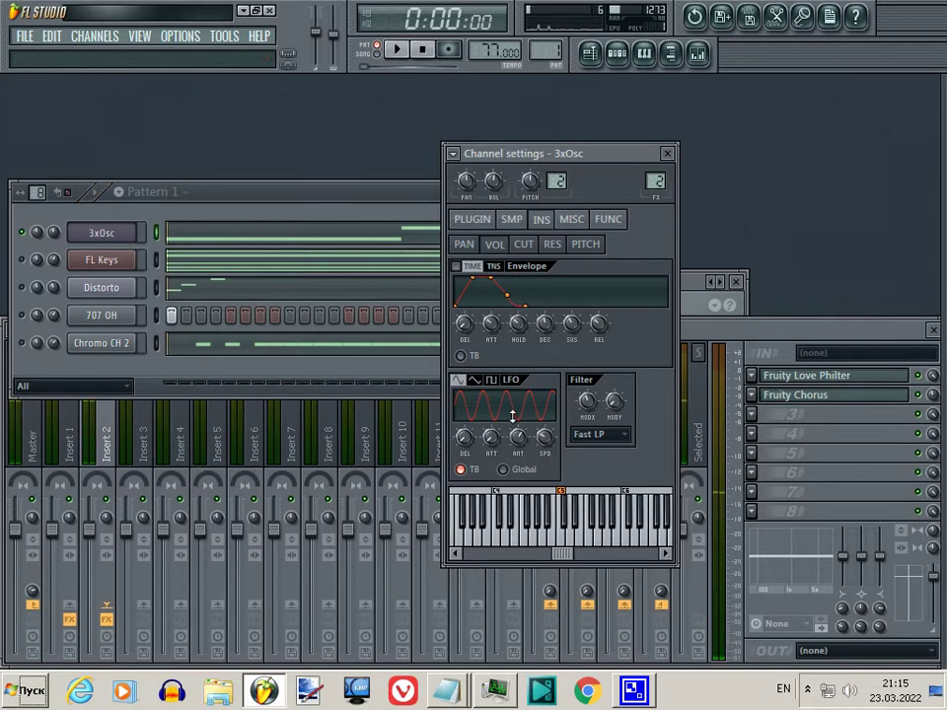
right_click(500, 450)
key("Escape")
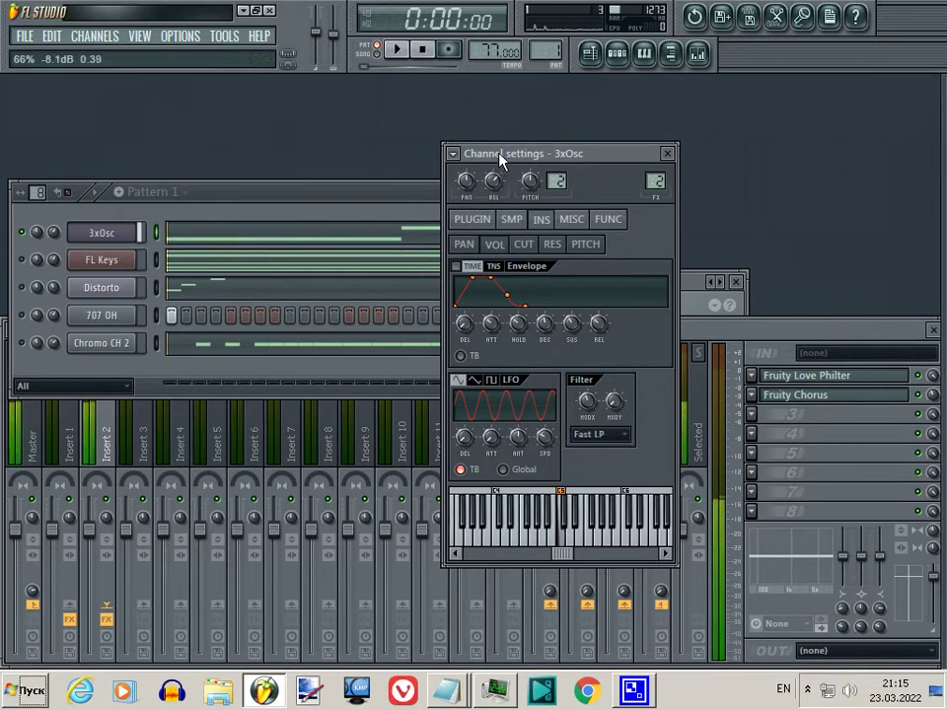
key("space")
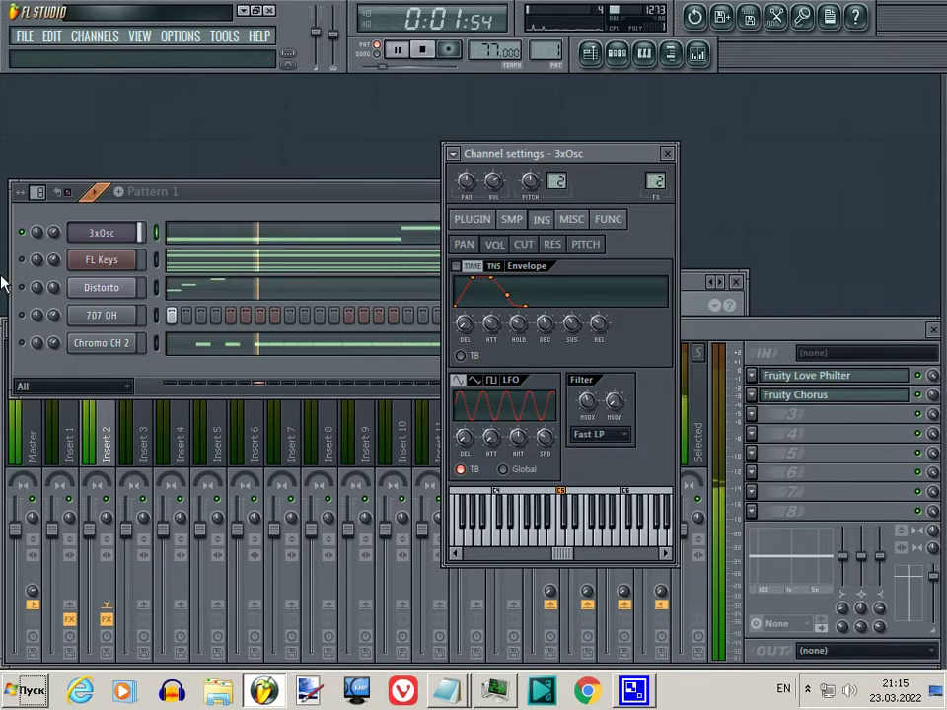
Unmute FL Keys and set the 3x Osc channel's cutoff LFO to a tempo-based preset speed
left_click(18, 259)
left_click(501, 160)
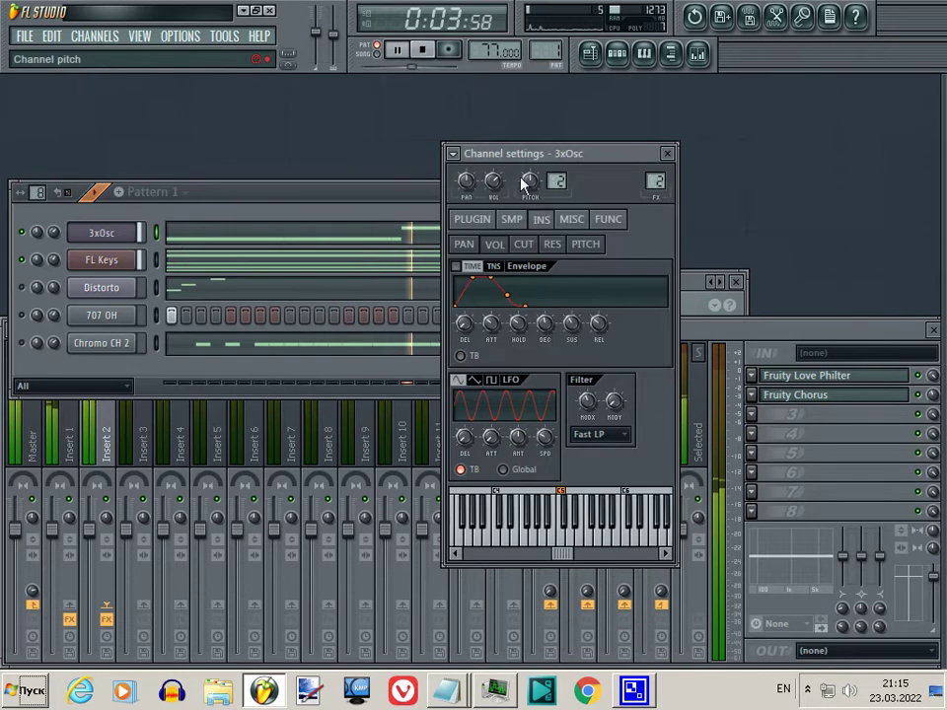
left_click(522, 244)
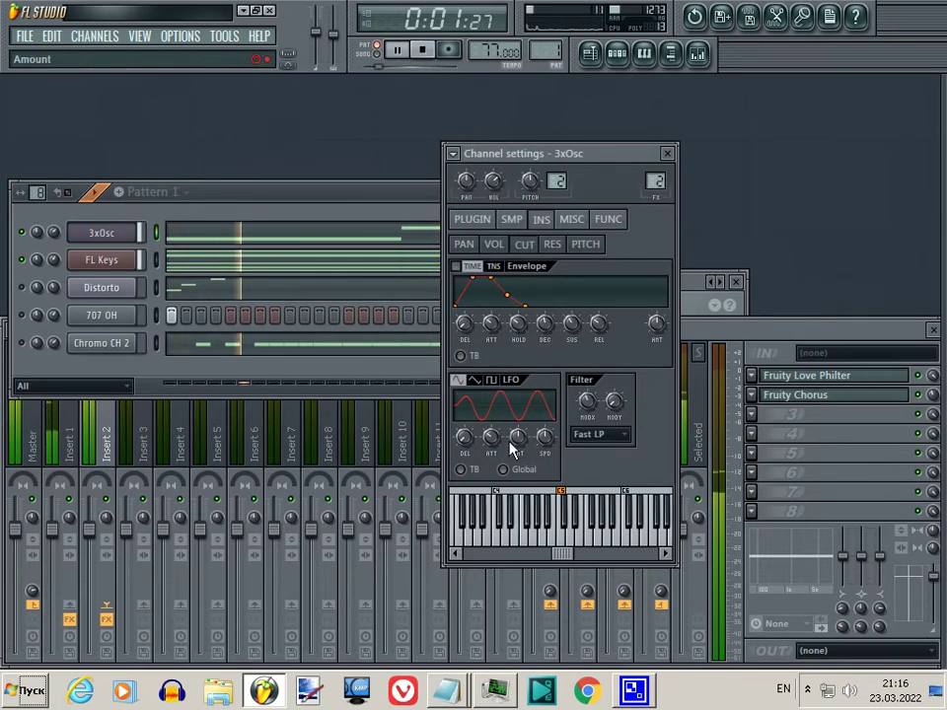
right_click(544, 435)
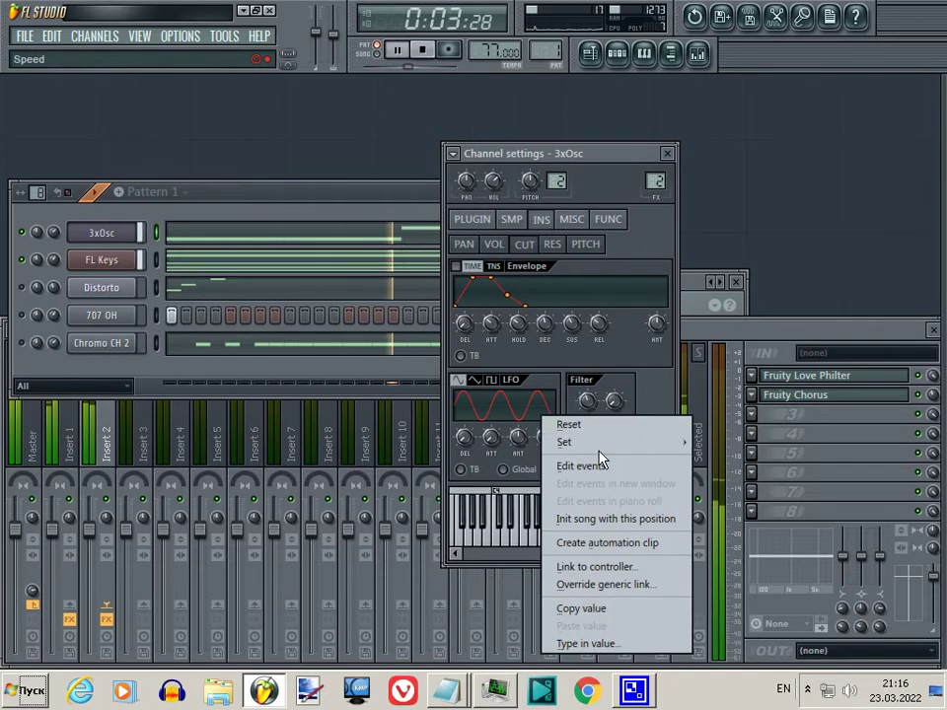
mouse_move(670, 443)
left_click(704, 478)
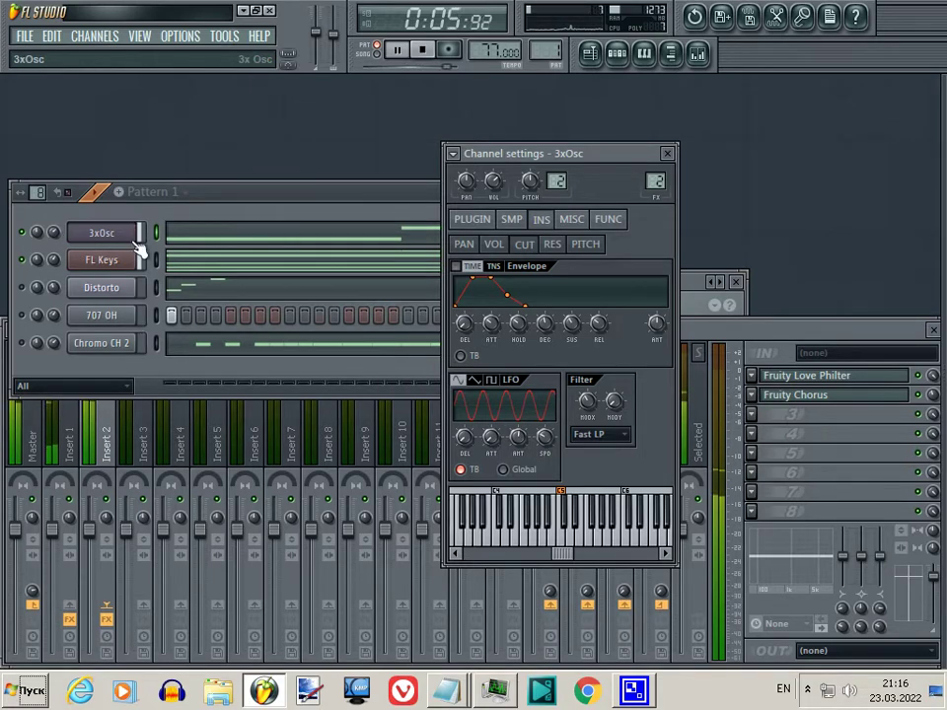
Set the Fruity Chorus mix on Insert 2 to 43%, and unmute Distorto with its channel volume adjusted
left_click(876, 440)
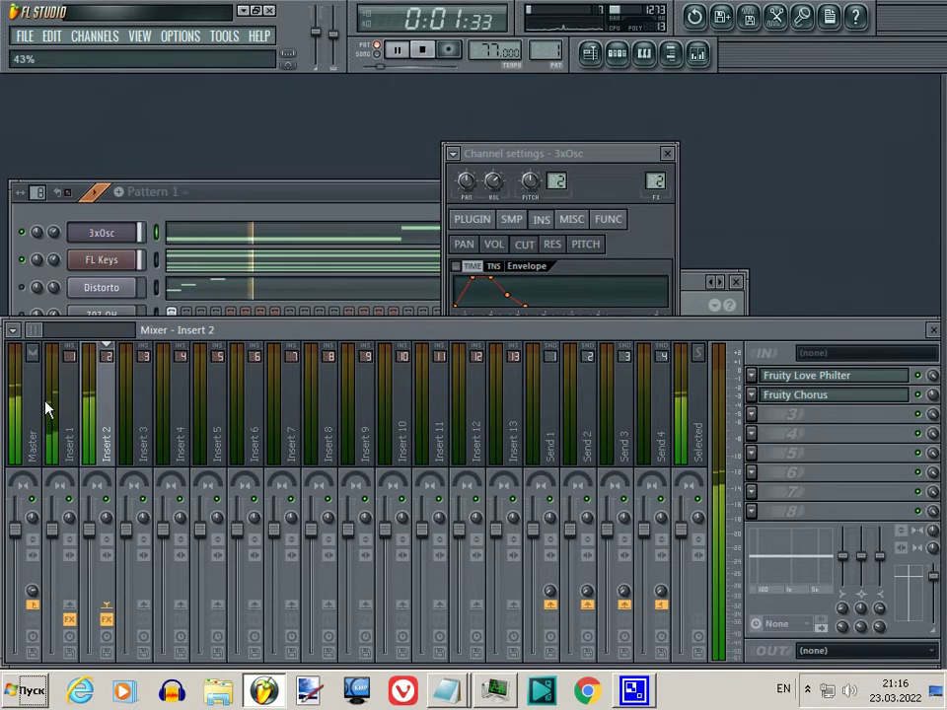
left_click(67, 248)
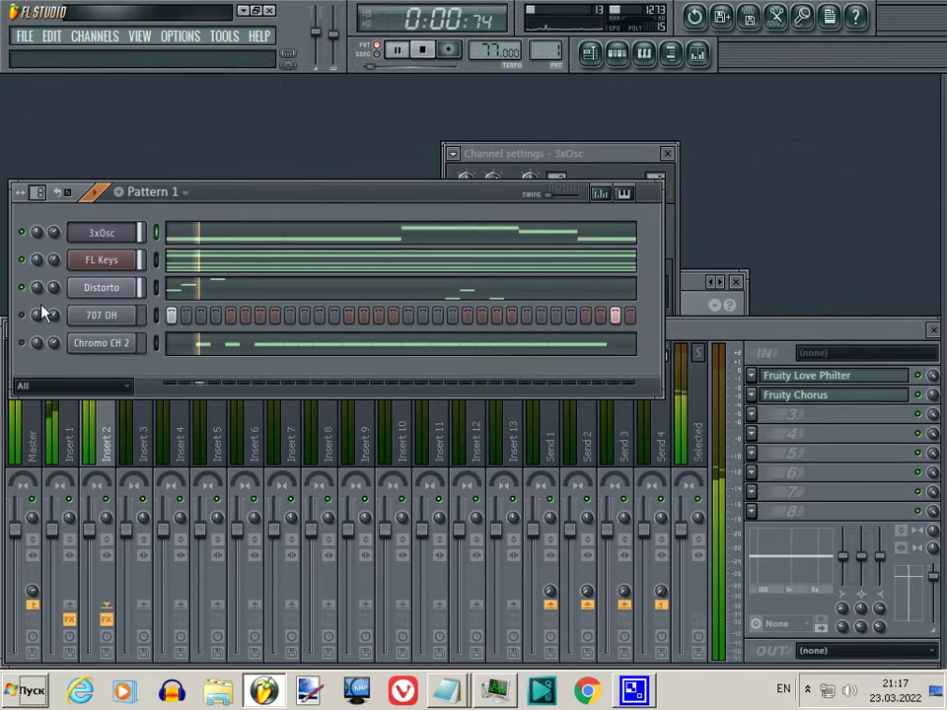
left_click_drag(52, 299, 69, 296)
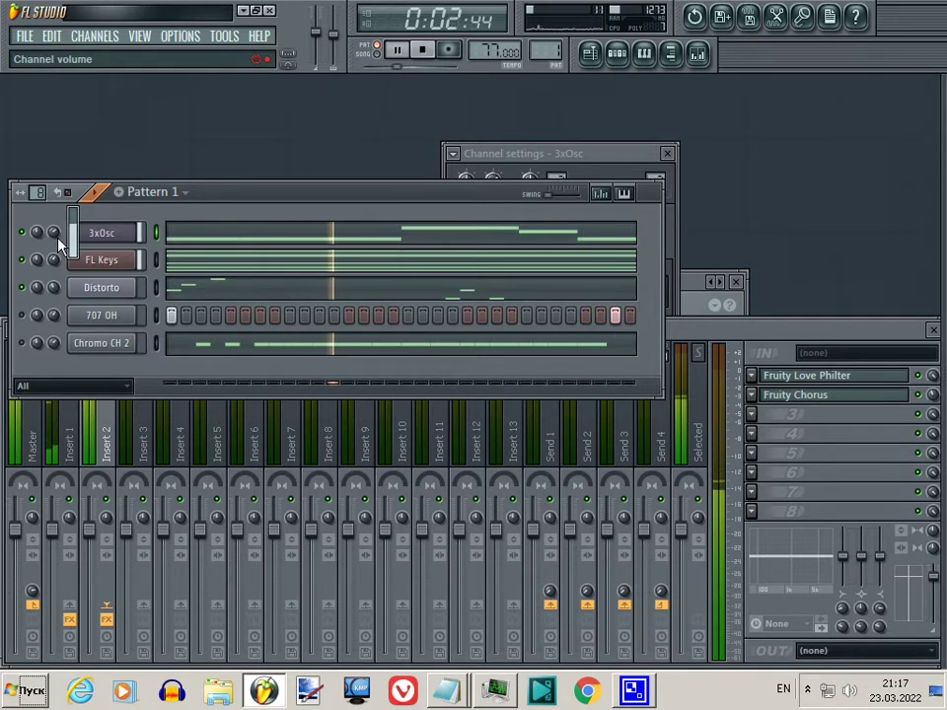
Route the Distorto channel to mixer track 3 and stop playback
left_click(97, 289)
double_click(655, 180)
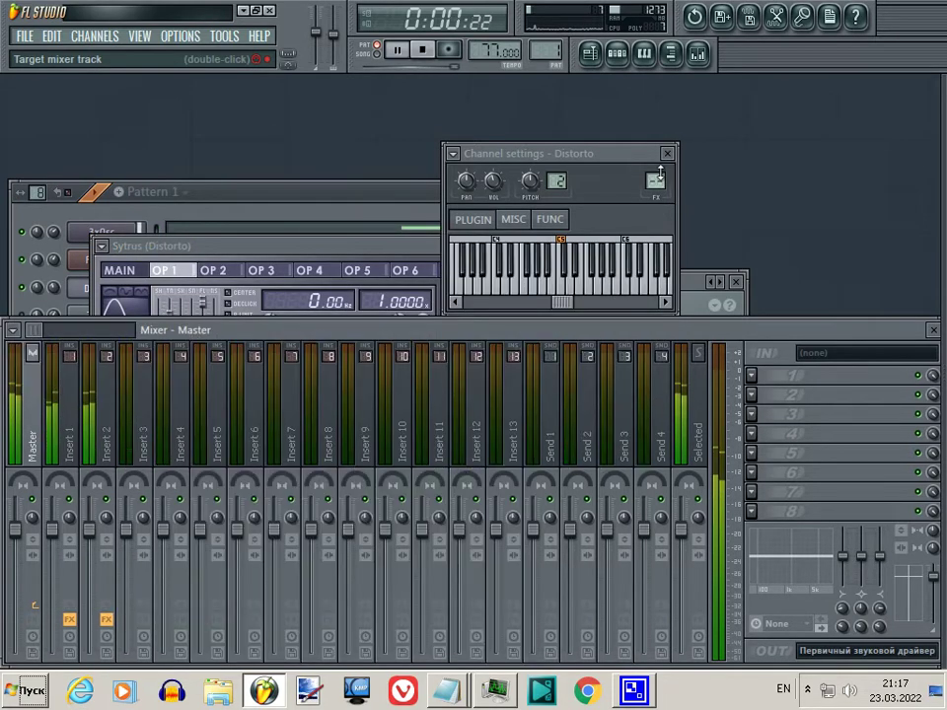
scroll(654, 180, "up", 2)
scroll(654, 180, "down", 1)
key("space")
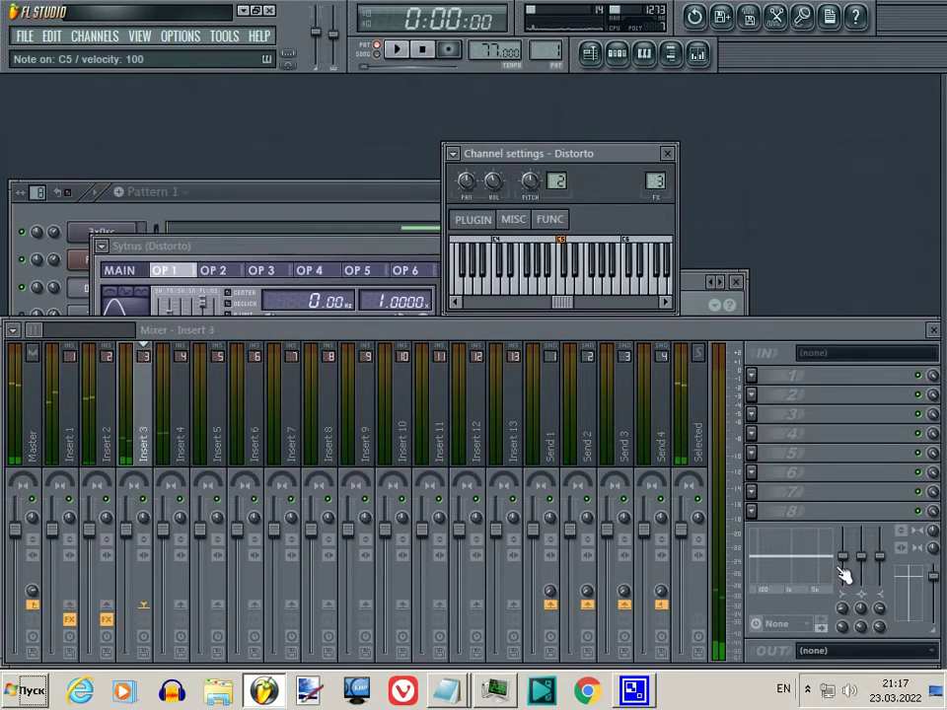
On Insert 3's equalizer, cut the low shelf strongly with its frequency near 442 Hz and set the high shelf to -3.4 dB
mouse_move(844, 560)
left_mouse_down()
mouse_move(854, 651)
mouse_move(845, 560)
left_mouse_up()
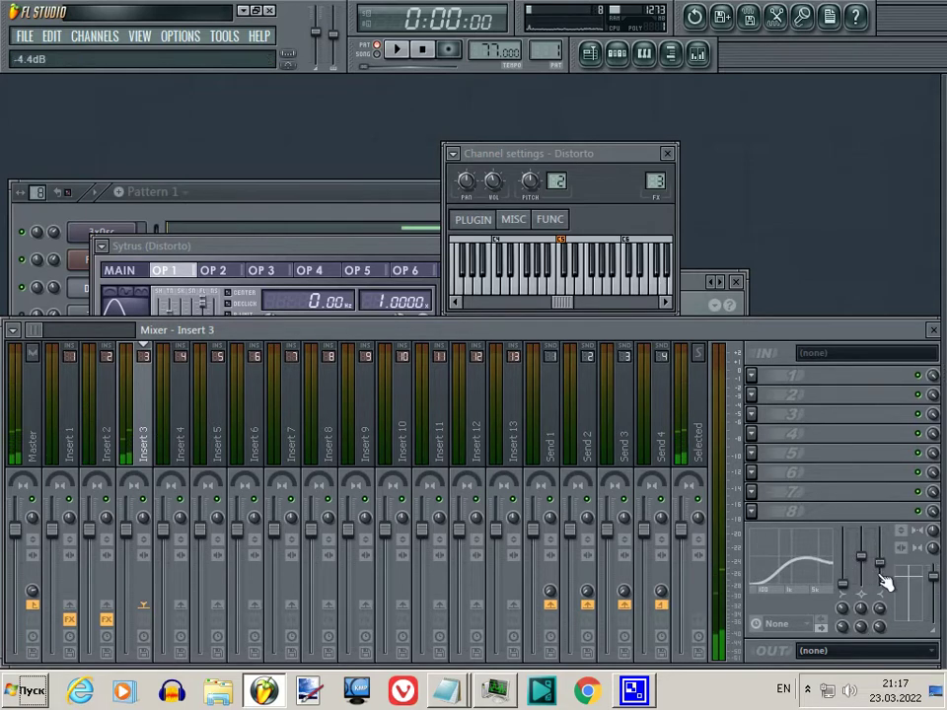
key("space")
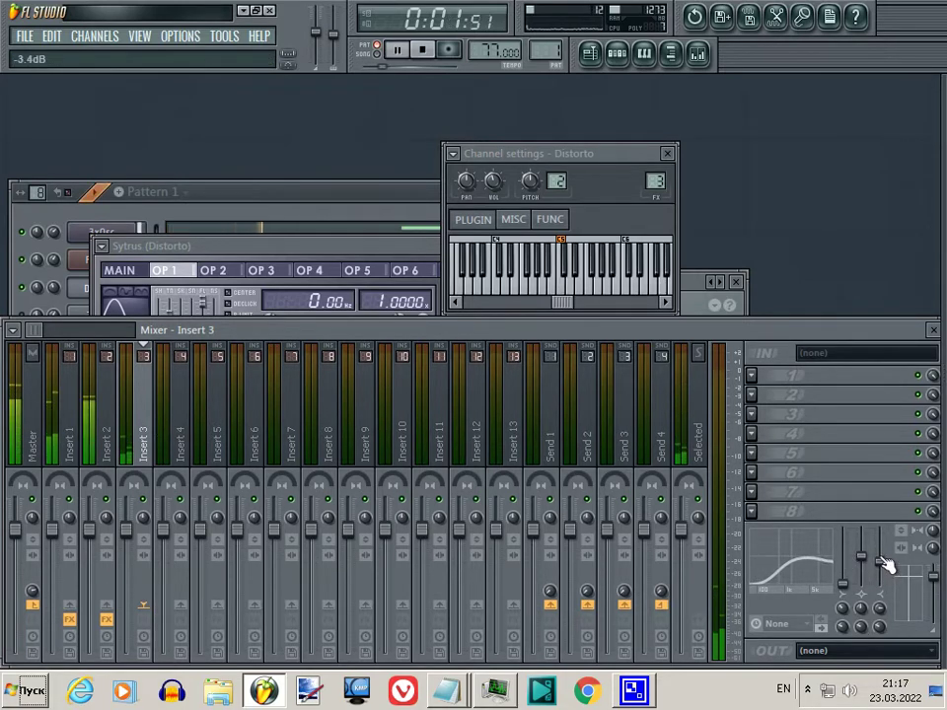
left_click_drag(845, 609, 846, 629)
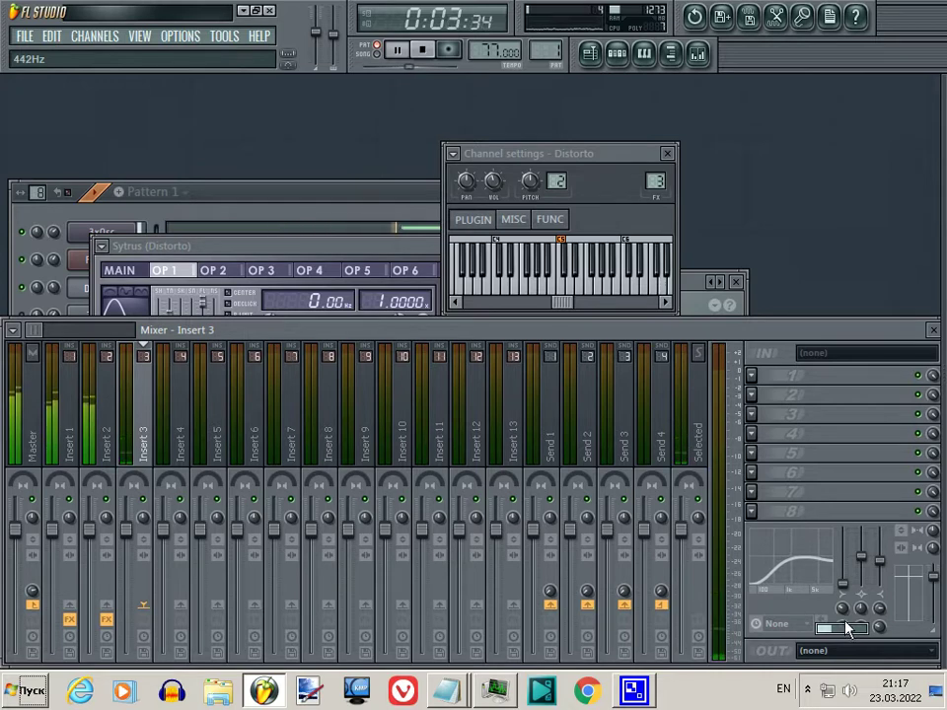
left_click_drag(846, 626, 847, 629)
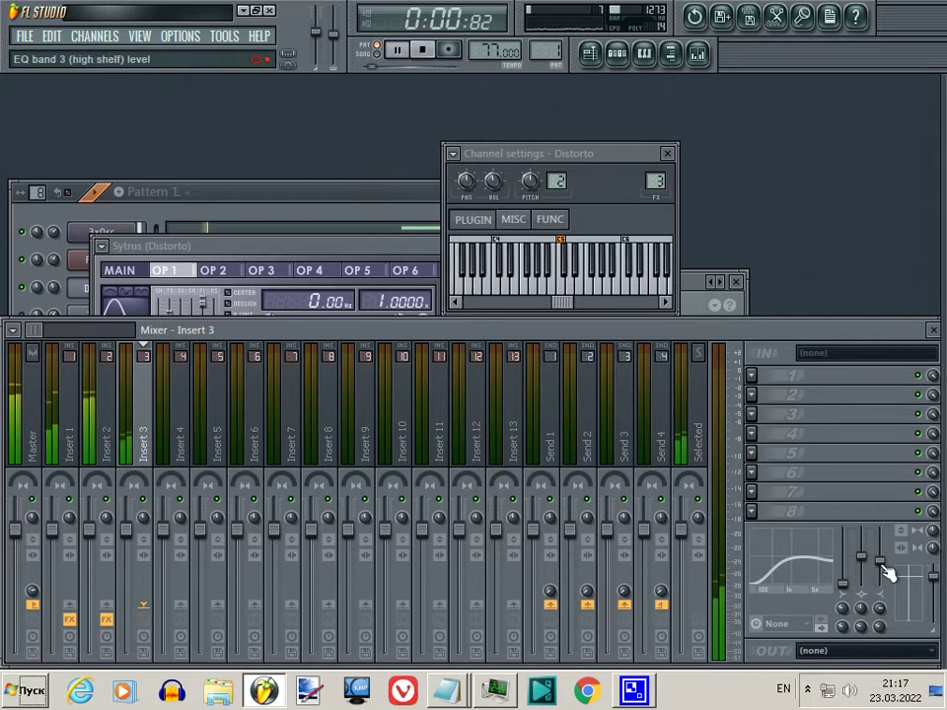
On Insert 2's equalizer, cut the high shelf strongly and set its frequency to 1997 Hz
left_click(844, 608)
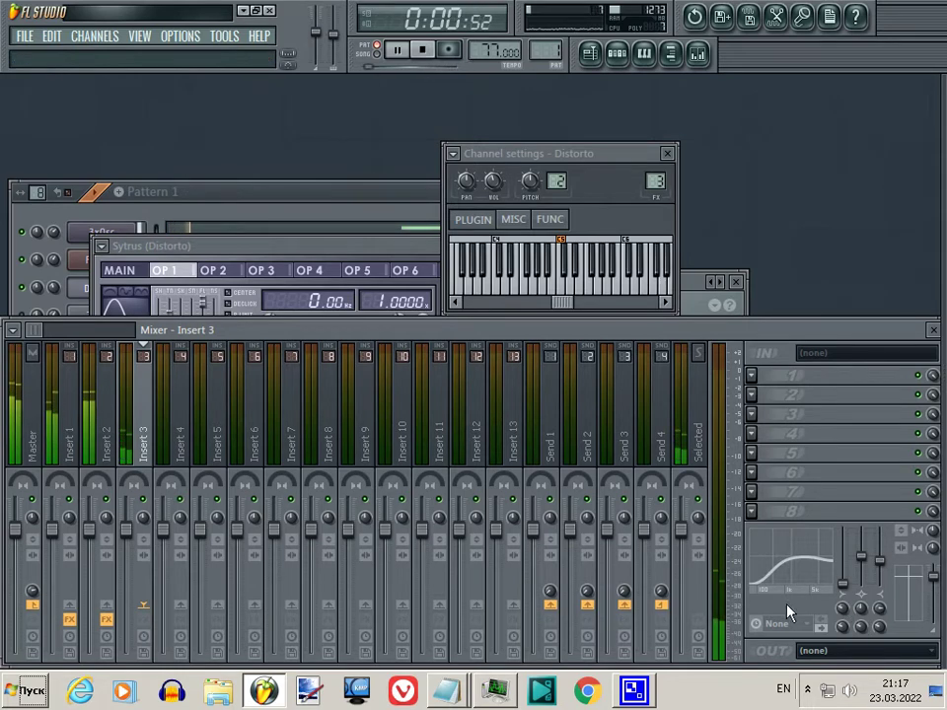
left_click(110, 446)
left_click_drag(885, 575, 888, 608)
left_click(882, 629)
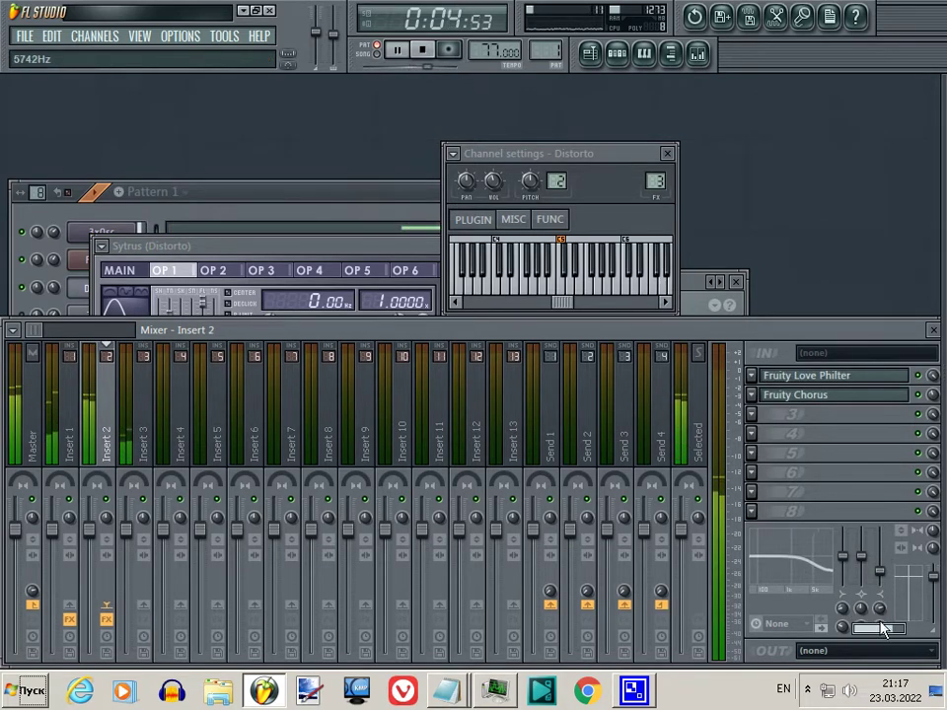
left_click_drag(883, 571, 882, 577)
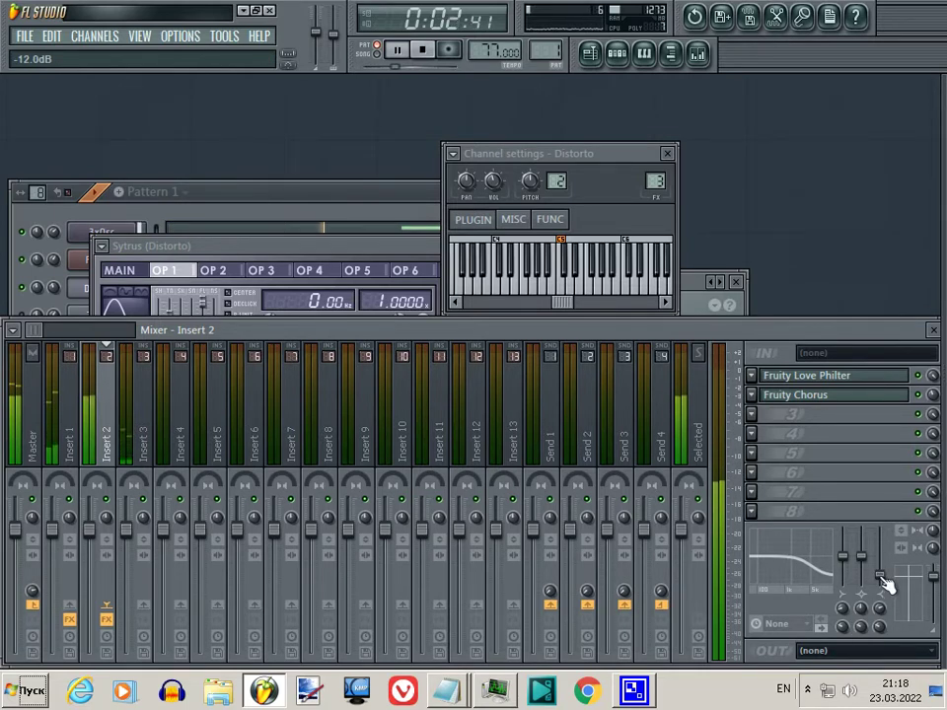
left_click_drag(886, 584, 886, 585)
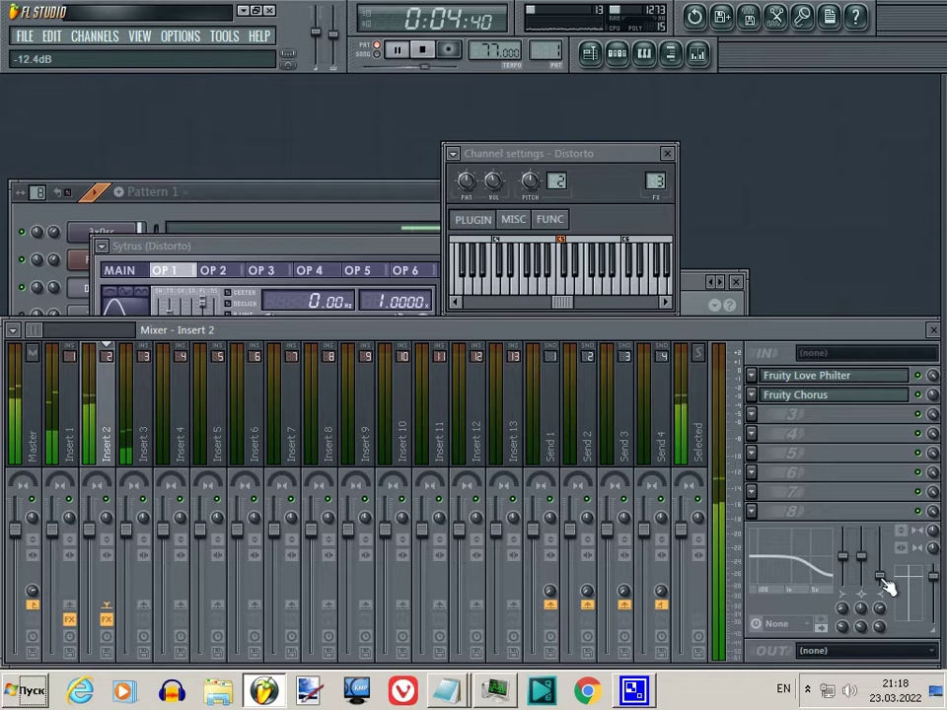
left_click_drag(879, 627, 885, 659)
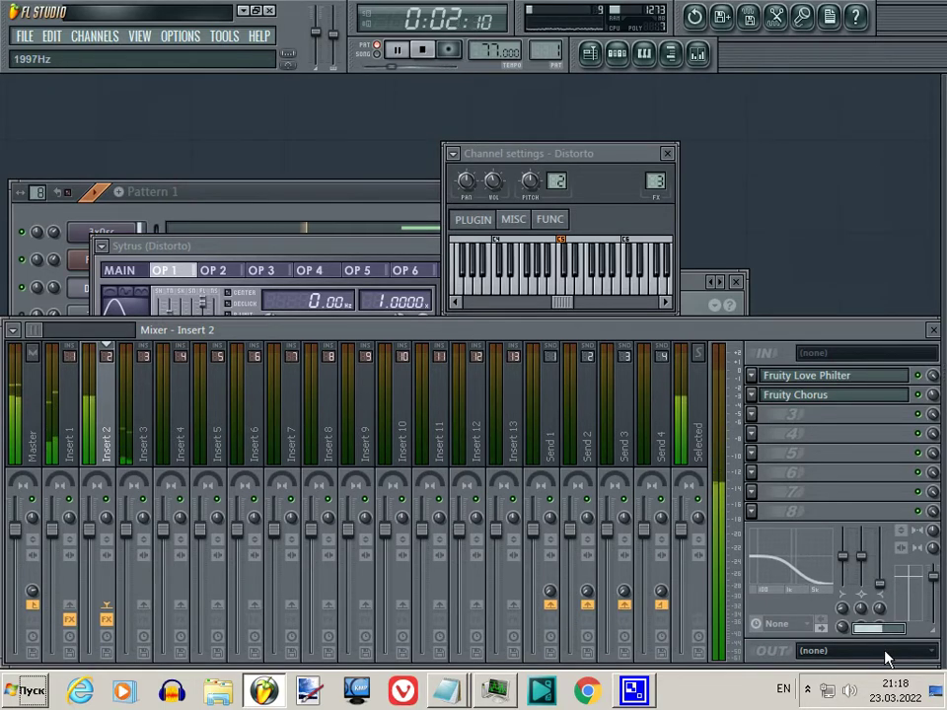
left_click_drag(885, 655, 885, 650)
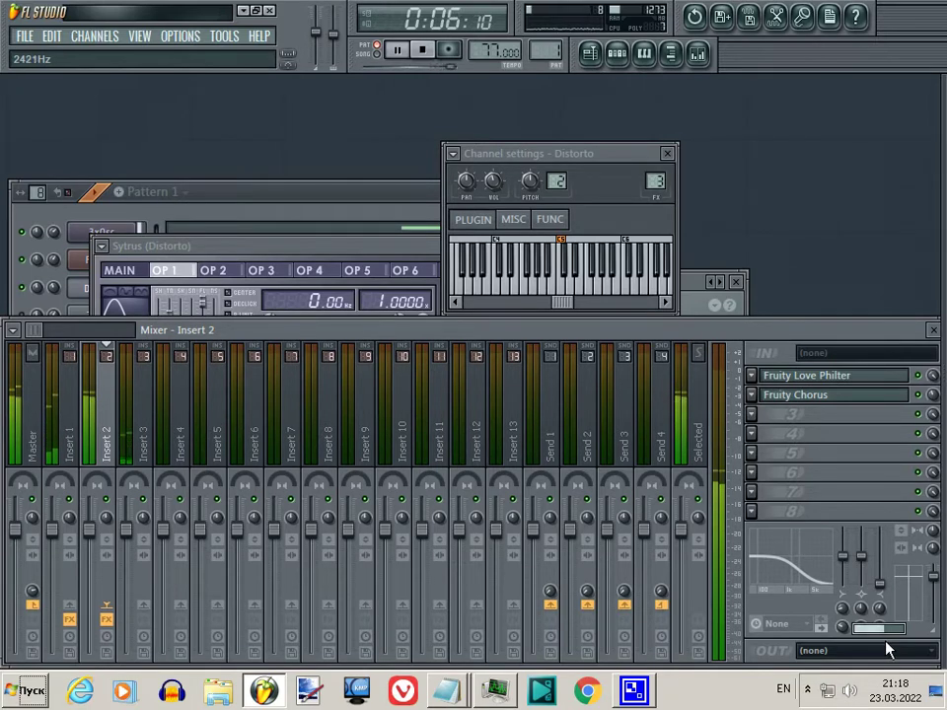
left_click_drag(884, 643, 885, 649)
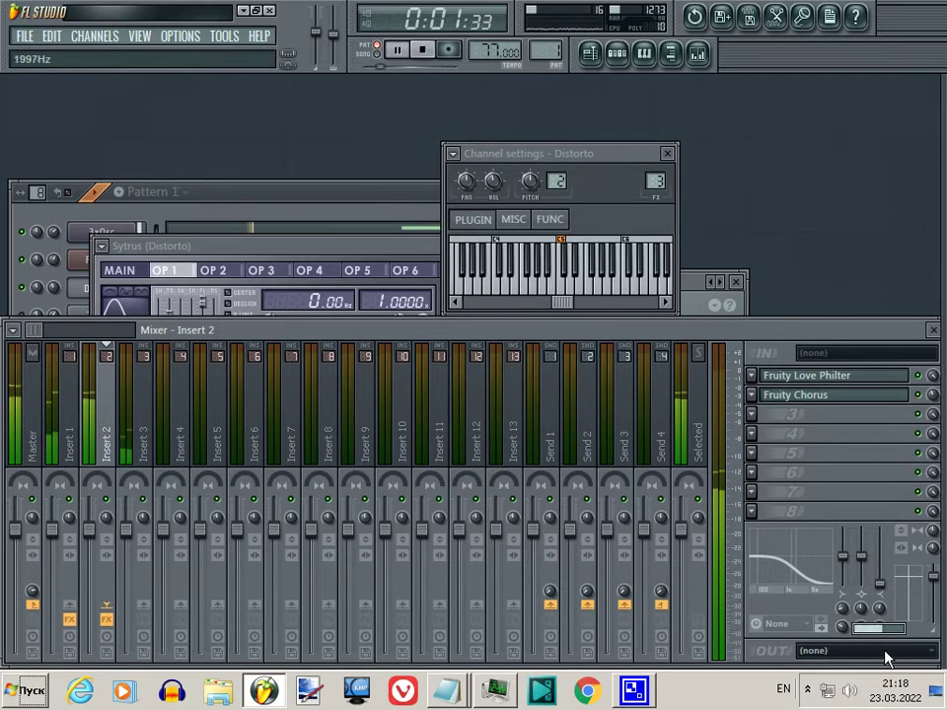
Close the open plugin and channel settings windows, reposition the channel rack above the mixer and stop playback
left_click(736, 281)
left_click(347, 184)
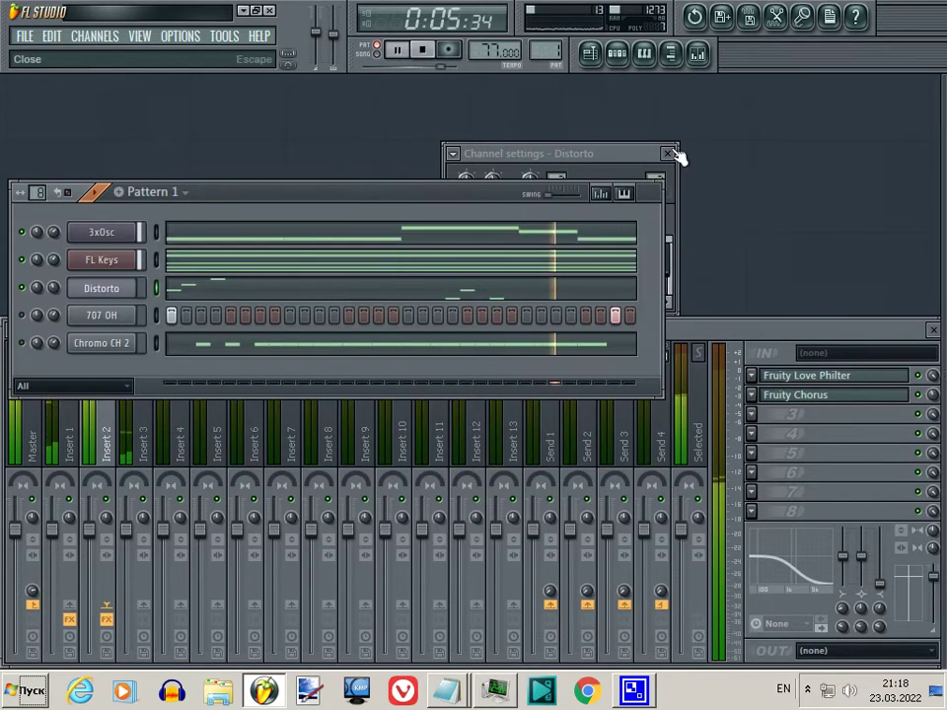
left_click(667, 153)
left_click_drag(468, 192, 529, 305)
left_click(592, 247)
left_click(629, 246)
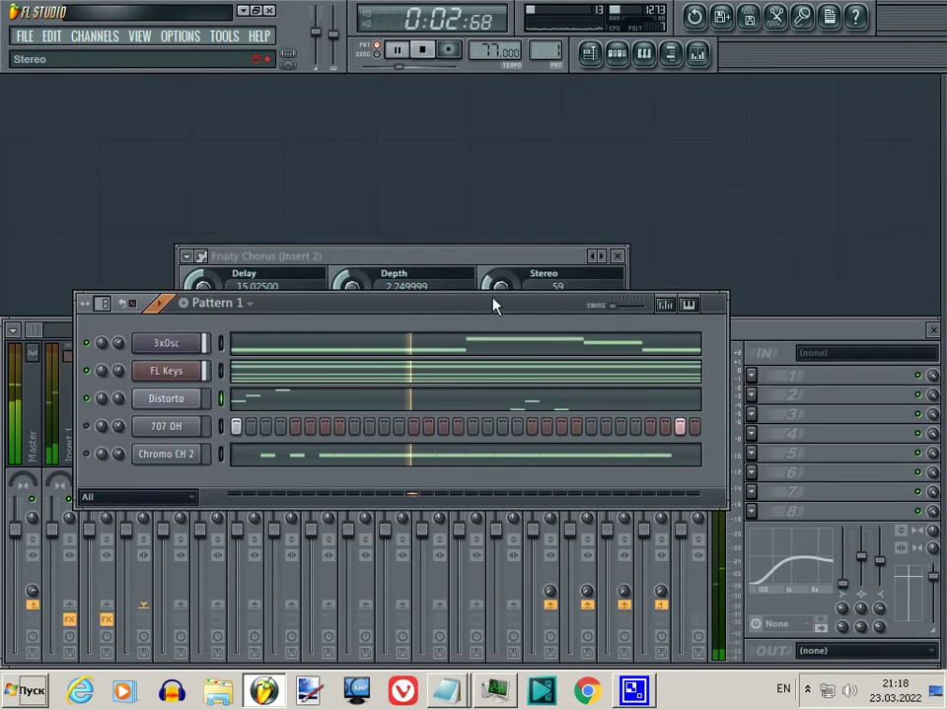
left_click(614, 257)
left_click_drag(562, 298, 531, 193)
key("space")
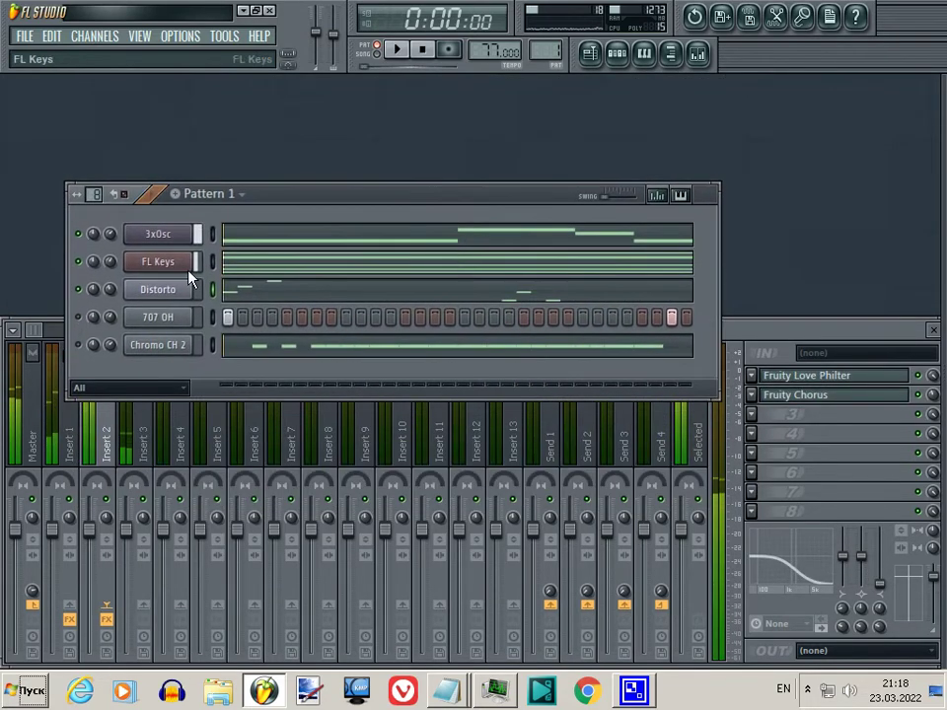
Insert a second 3x Osc channel above Chromo CH 2 and fill its steps every 2 steps
right_click(182, 347)
mouse_move(293, 539)
left_click(397, 296)
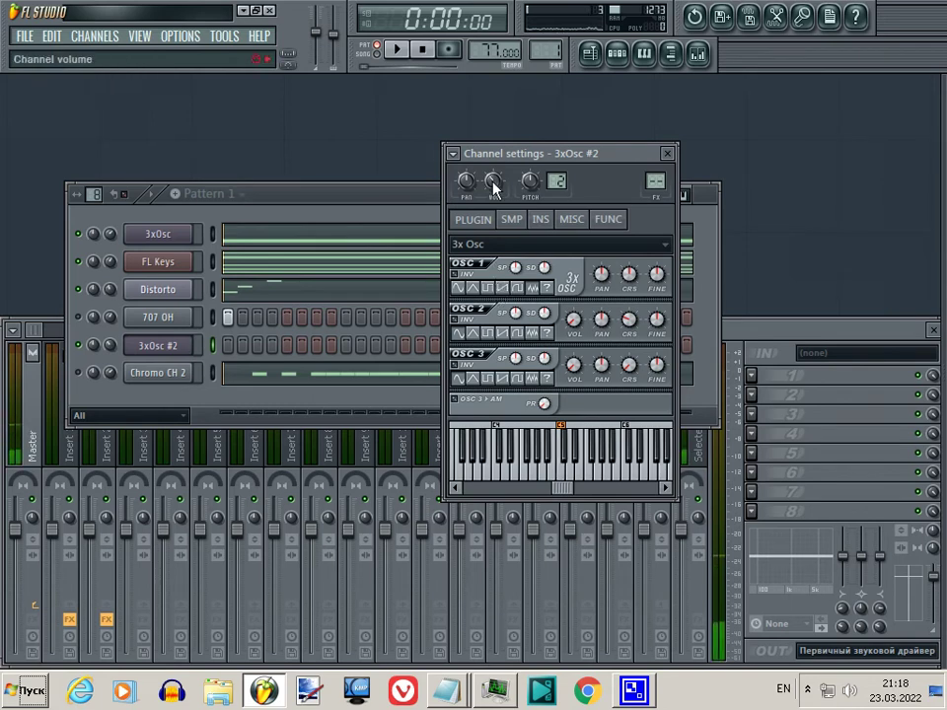
right_click(185, 352)
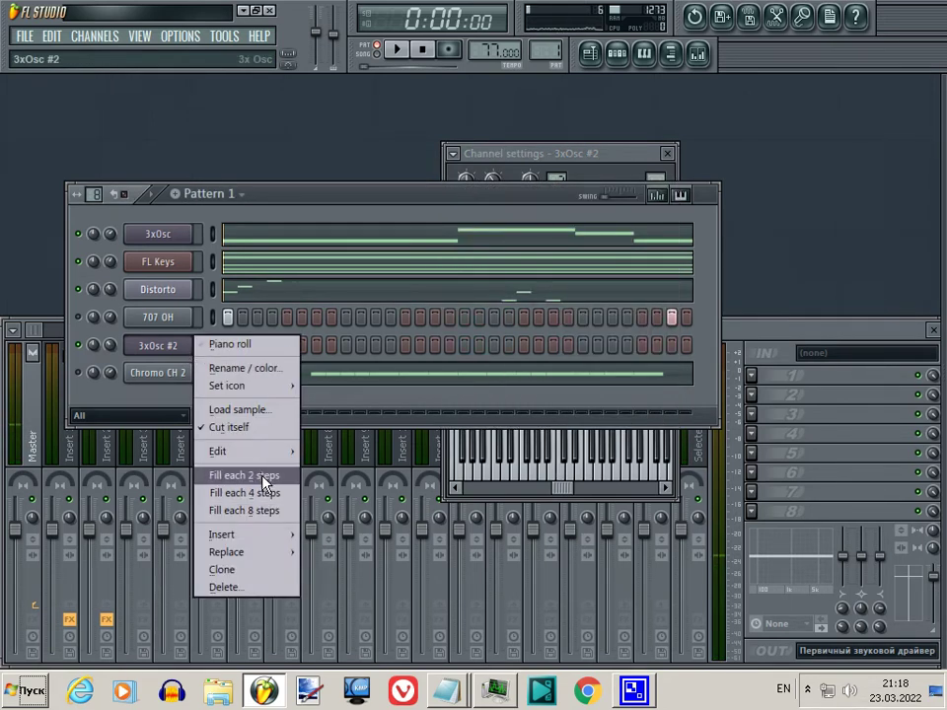
left_click(258, 491)
Send the 3xOsc #2 steps to the piano roll and shorten all the notes to half their length
right_click(197, 343)
left_click(246, 342)
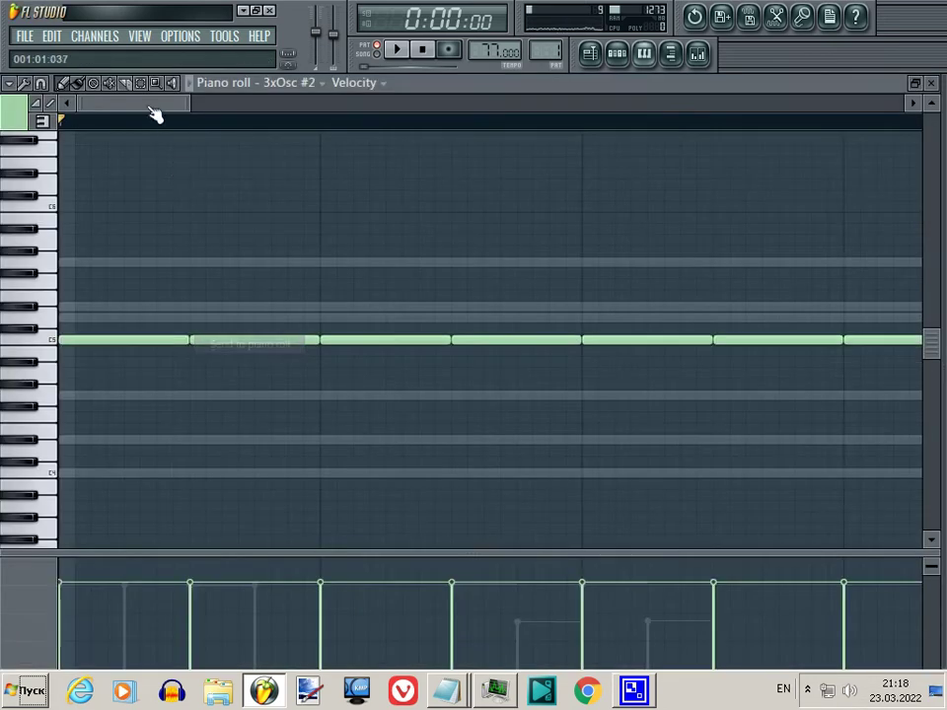
left_click_drag(182, 108, 455, 111)
left_click_drag(718, 305, 14, 365)
left_click_drag(680, 338, 659, 339)
left_click(938, 85)
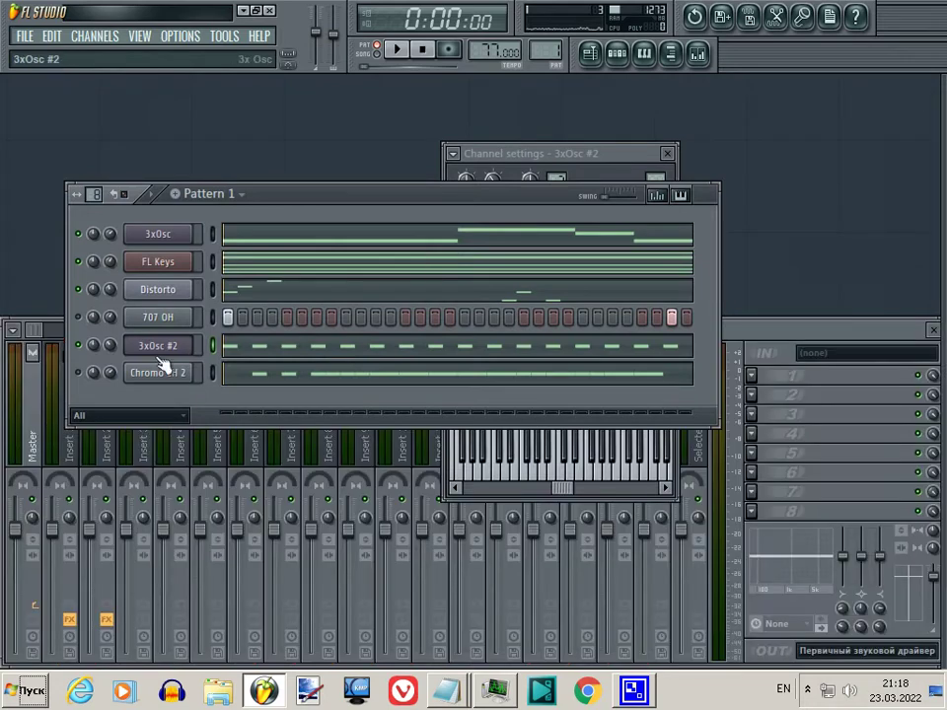
Play the pattern, lower the 3xOsc #2 channel's volume and solo the channel
key("space")
left_click_drag(118, 343, 126, 386)
right_click(78, 344)
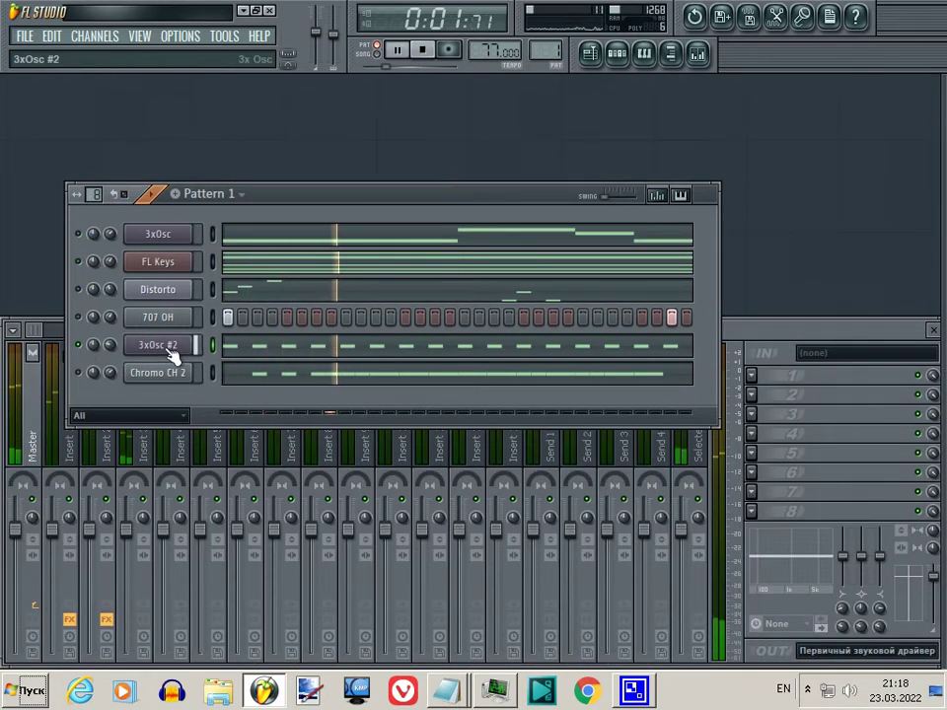
Route 3xOsc #2 to mixer track 4 and load Fruity Love Philter in that track's first effect slot
left_click(158, 345)
double_click(656, 184)
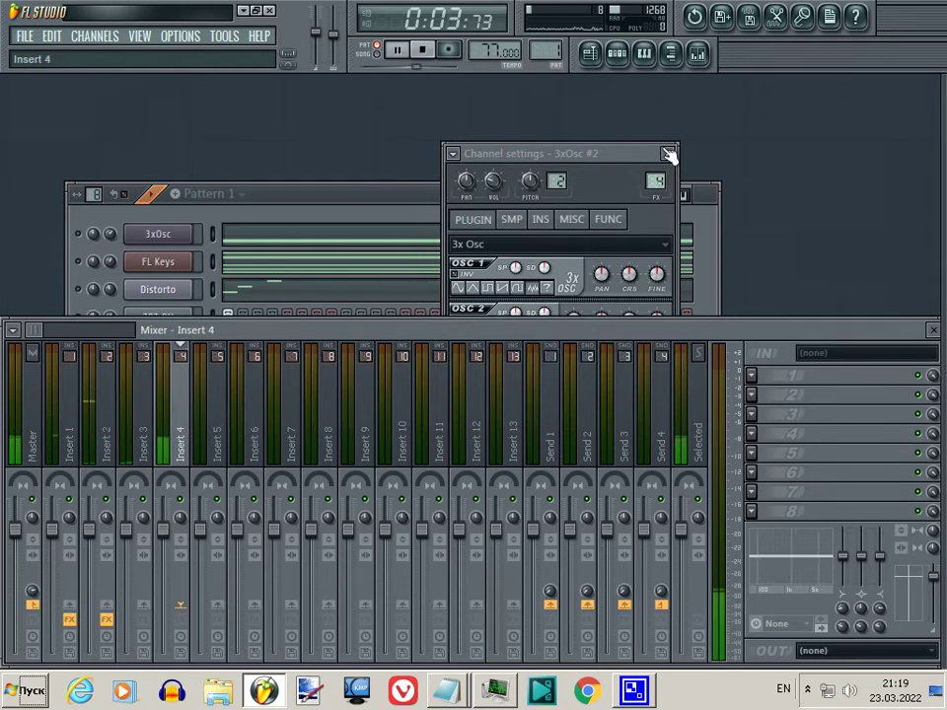
left_click(761, 378)
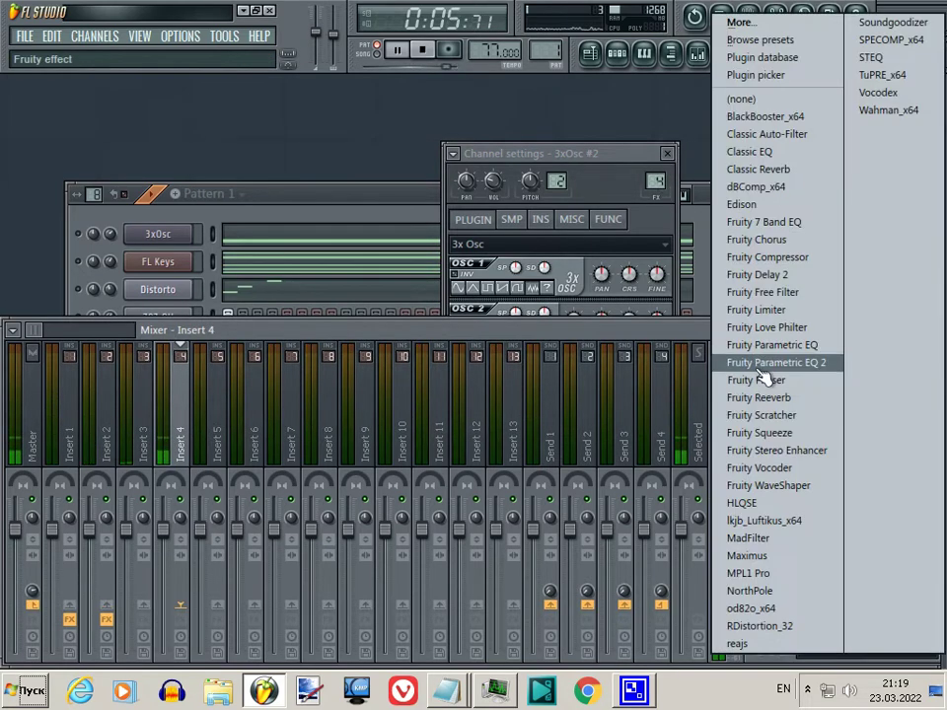
left_click(784, 311)
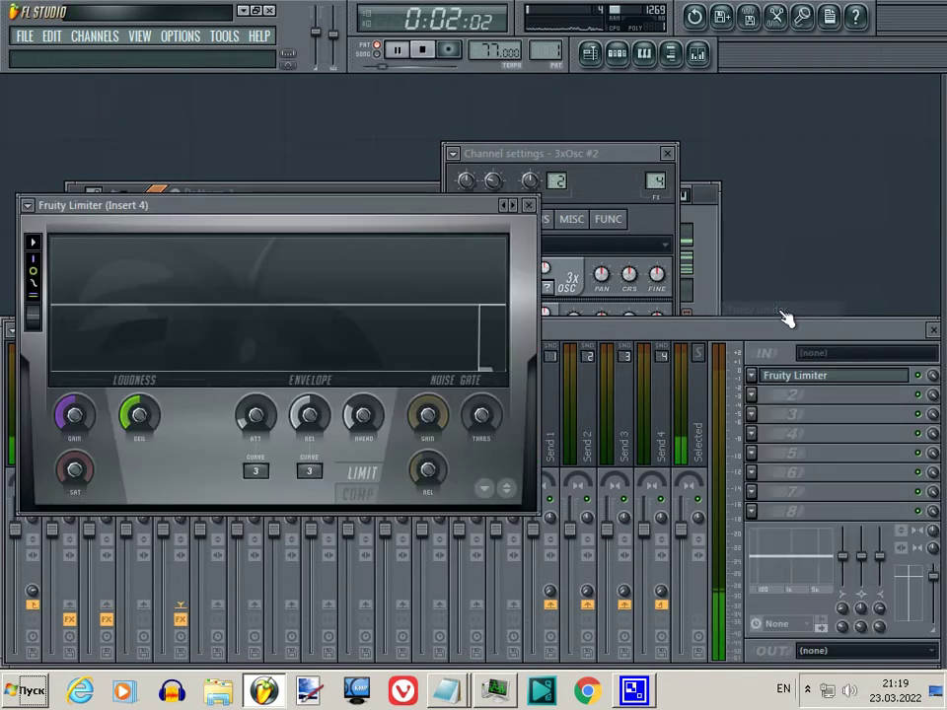
left_click(753, 377)
mouse_move(784, 303)
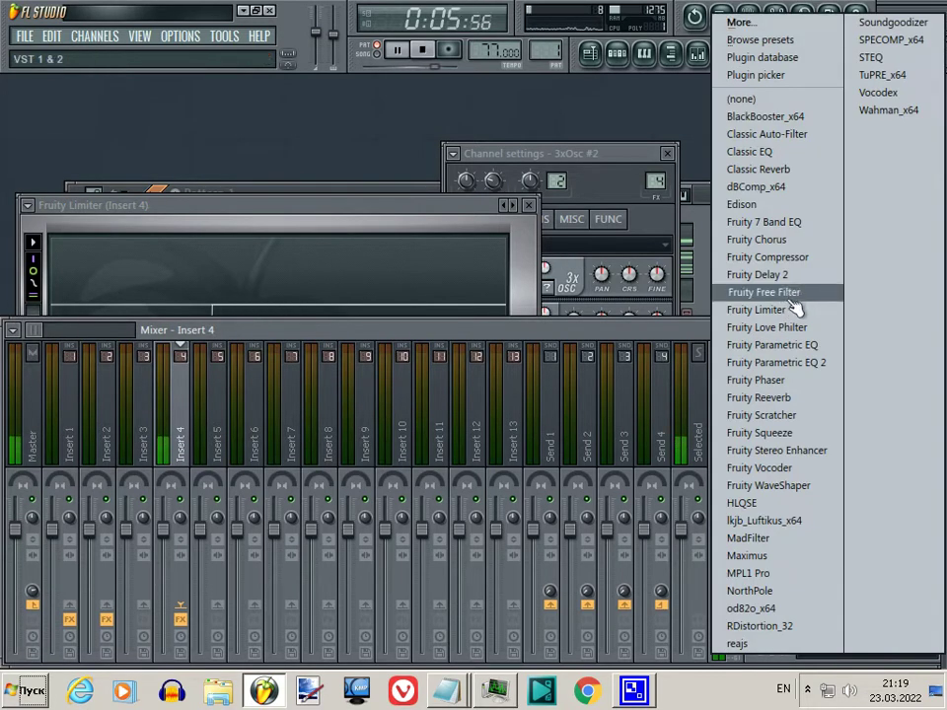
left_click(799, 330)
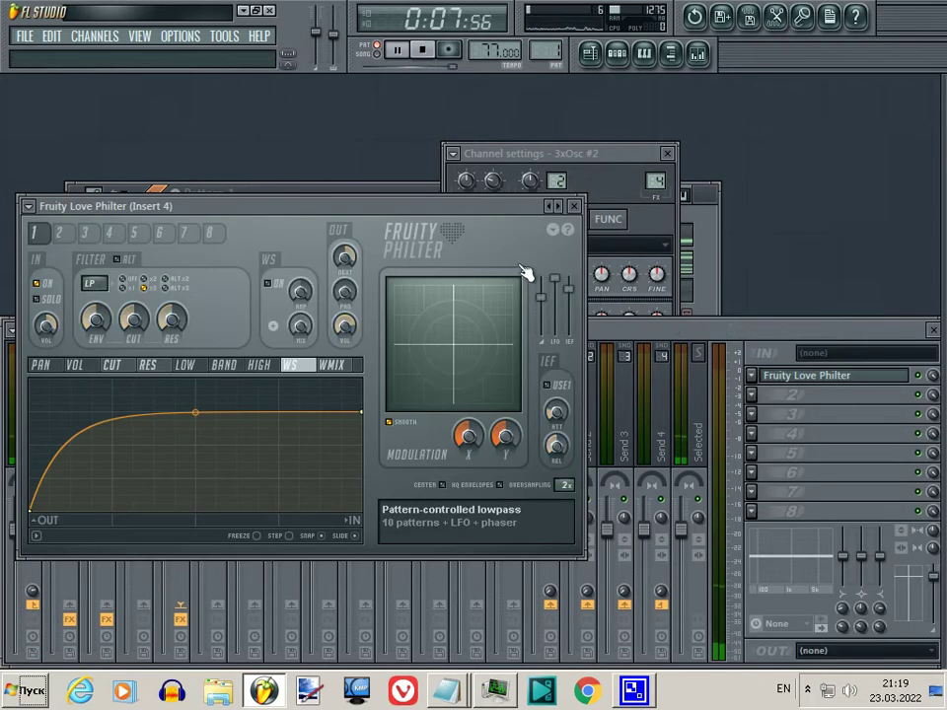
Load the Simple triangle lowpass LFO preset in Fruity Love Philter and set the 3xOsc #2 channel volume to 21%
left_click_drag(477, 219, 611, 258)
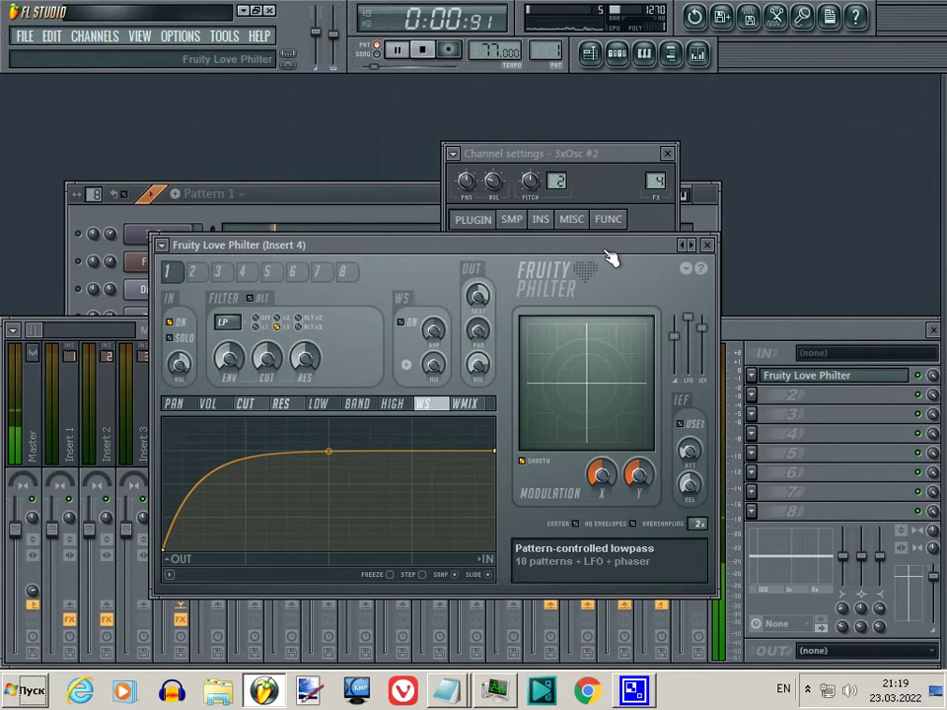
key("space")
left_click(688, 247)
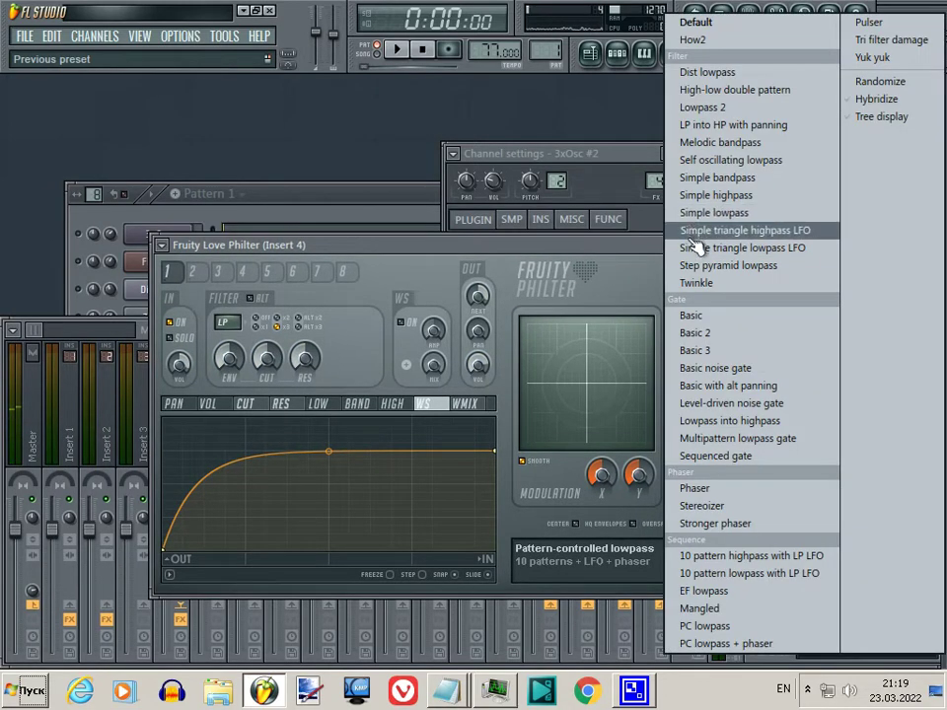
left_click(697, 247)
left_click(401, 207)
key("space")
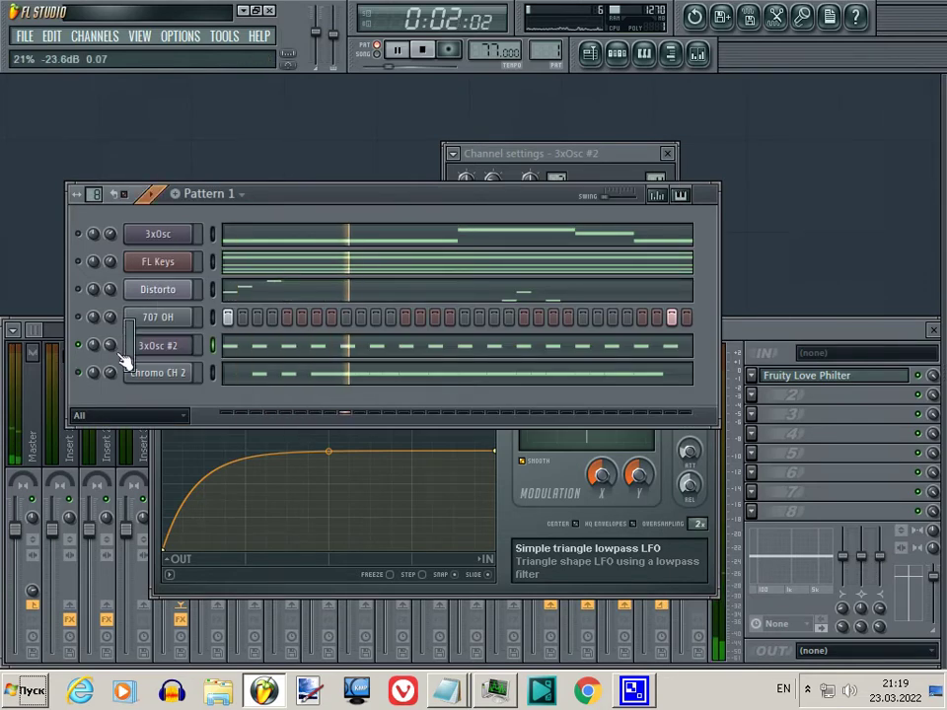
Set the Fruity Love Philter slot's mix level to 59%, its resonance to 17% and its cutoff to 64%
left_click(930, 376)
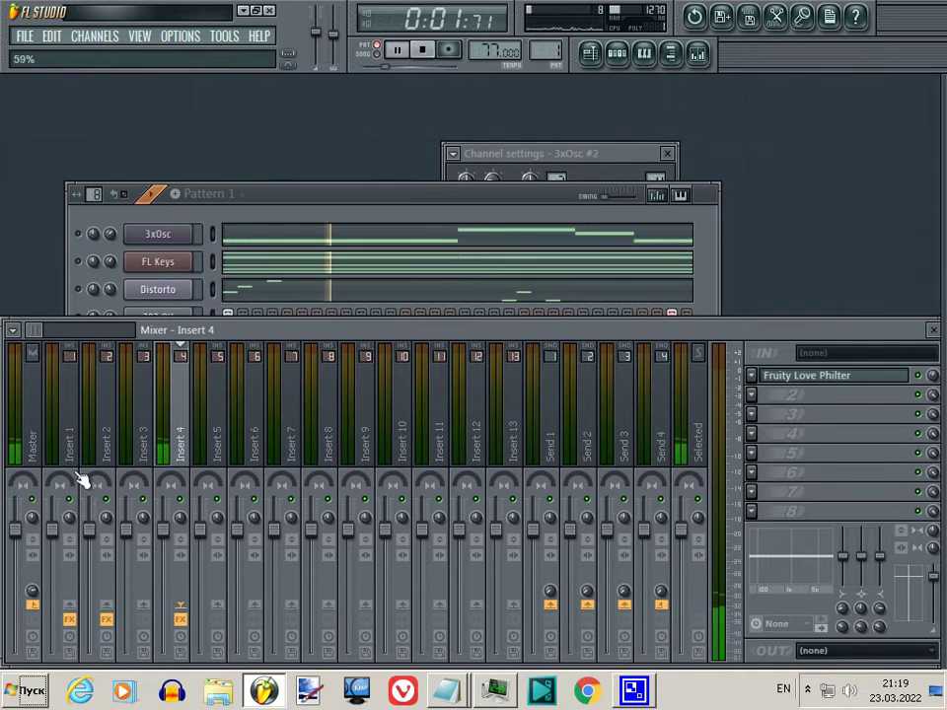
left_click(868, 377)
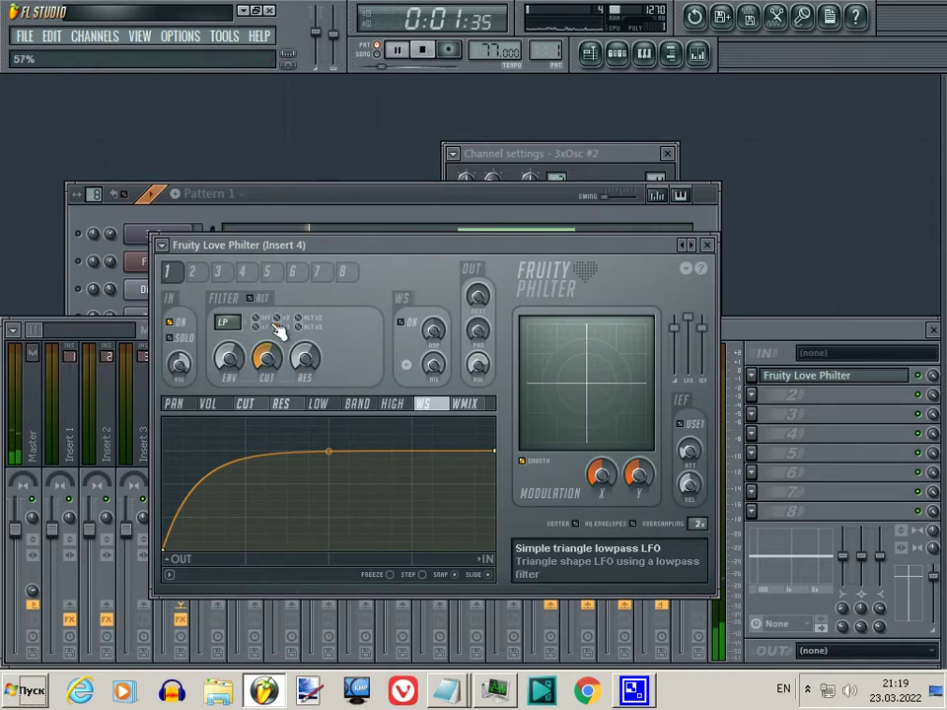
left_click_drag(267, 357, 273, 327)
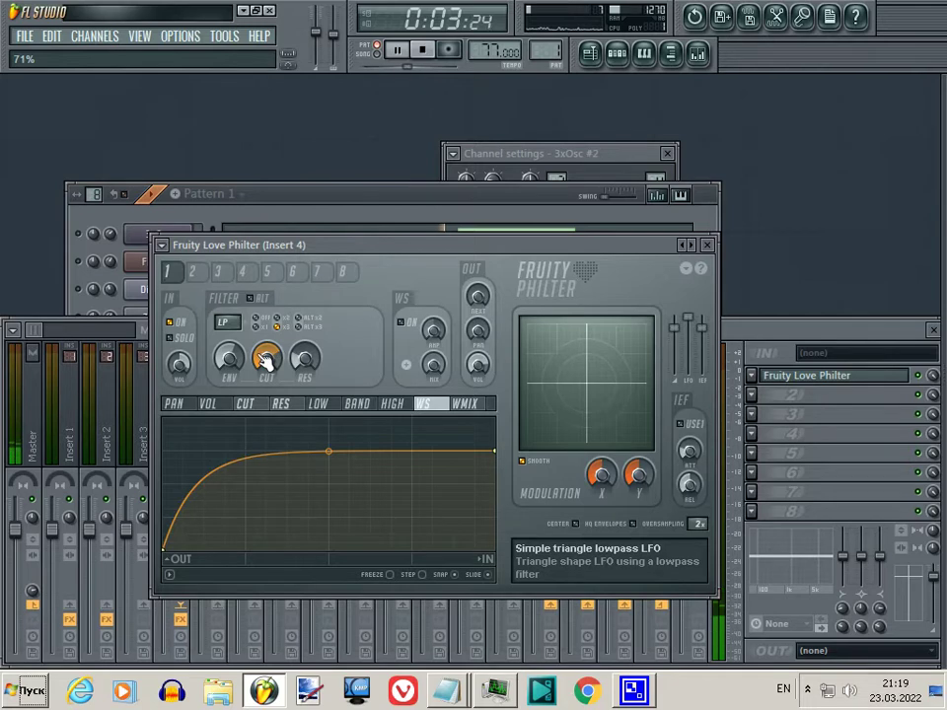
left_click_drag(307, 358, 313, 373)
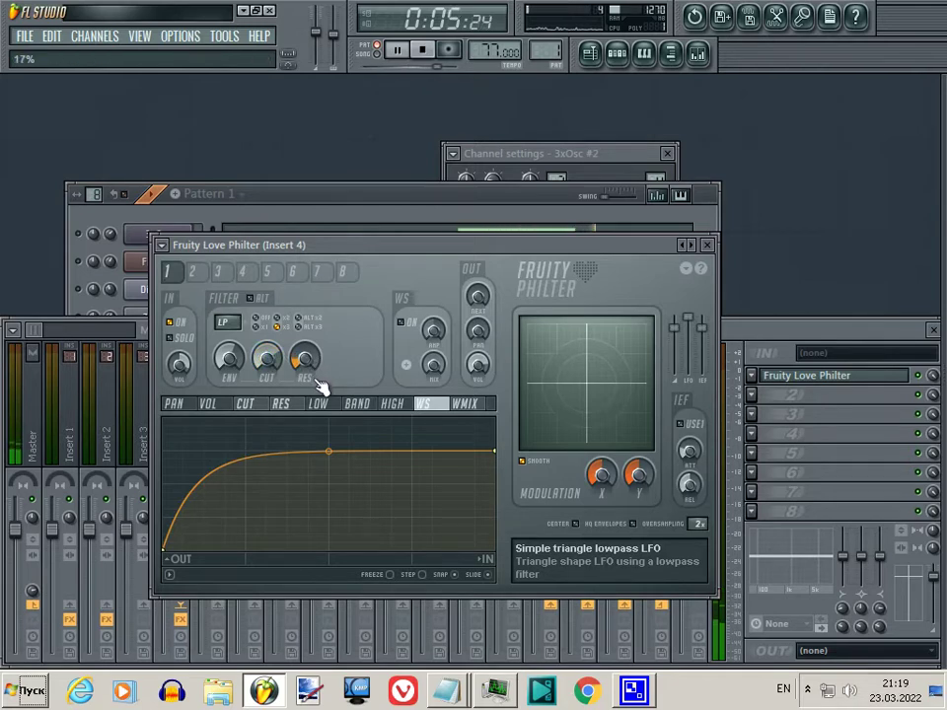
scroll(275, 369, "up", 1)
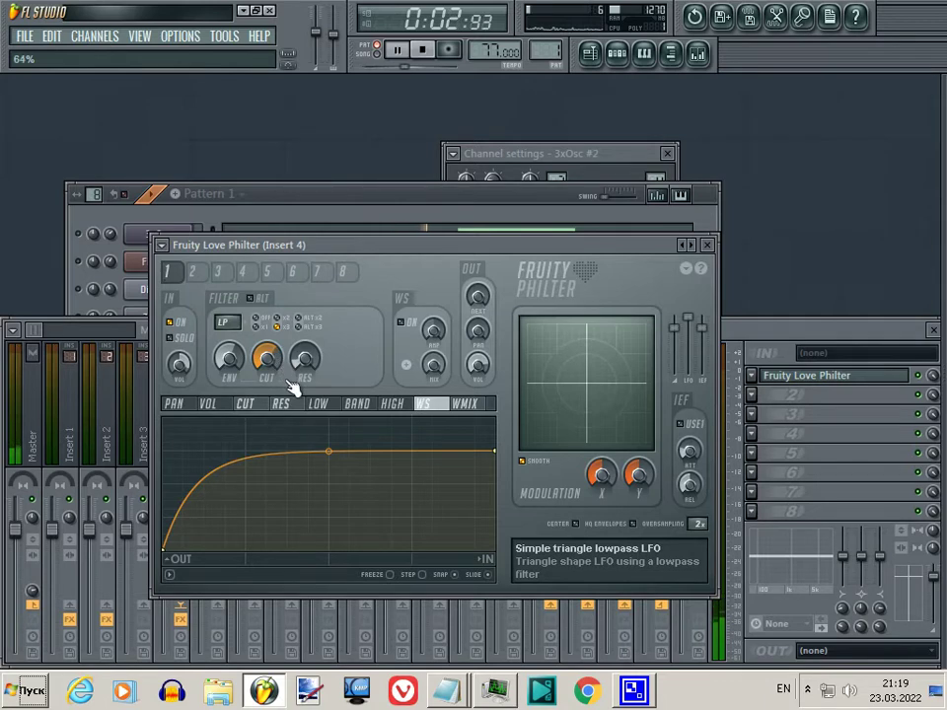
Lower the second point of Fruity Love Philter's cutoff pattern envelope, and set the cutoff to 68% and resonance to 18%
key("space")
left_click(215, 404)
left_click(249, 405)
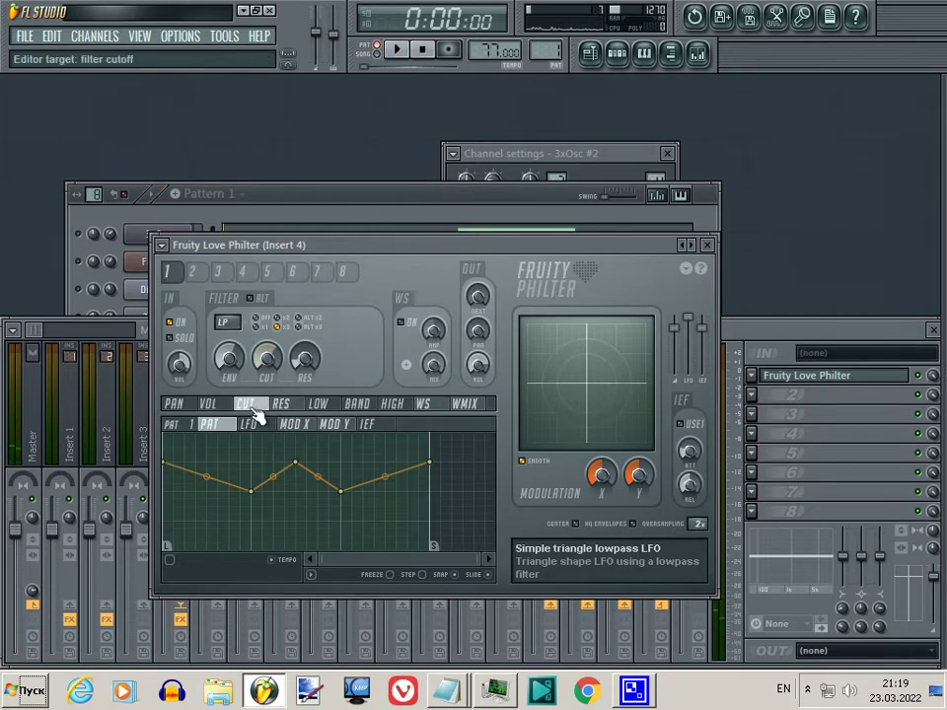
key("space")
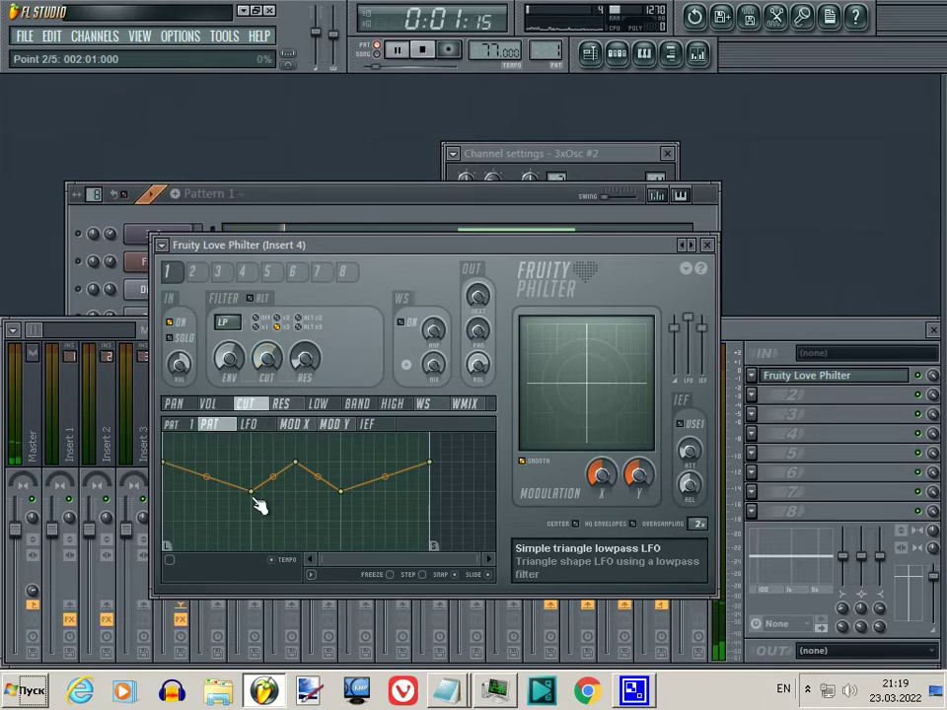
left_click_drag(255, 501, 291, 491)
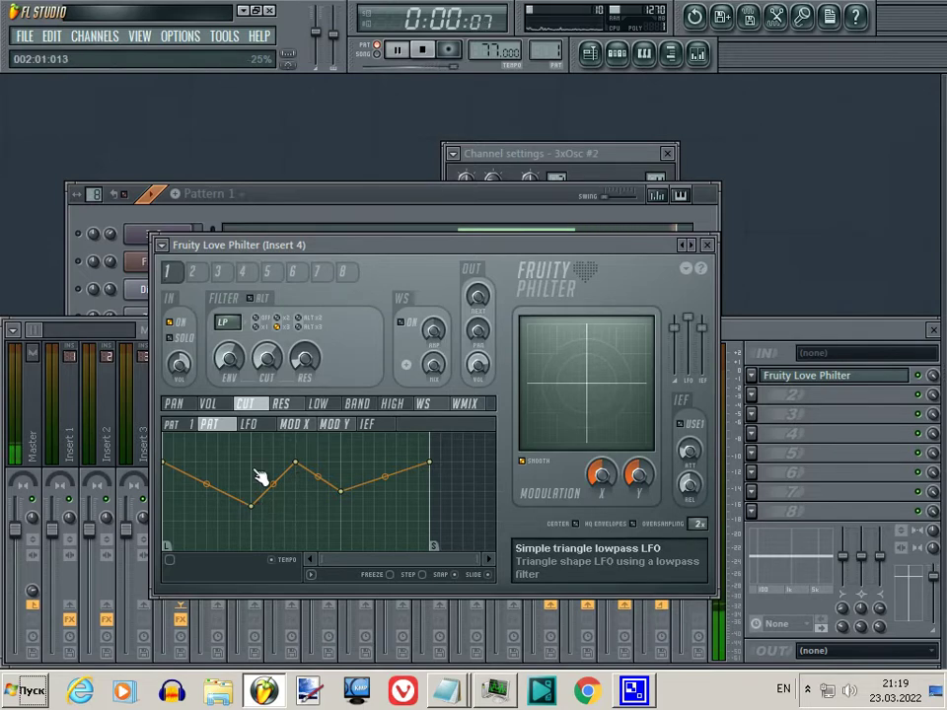
left_click_drag(268, 358, 276, 365)
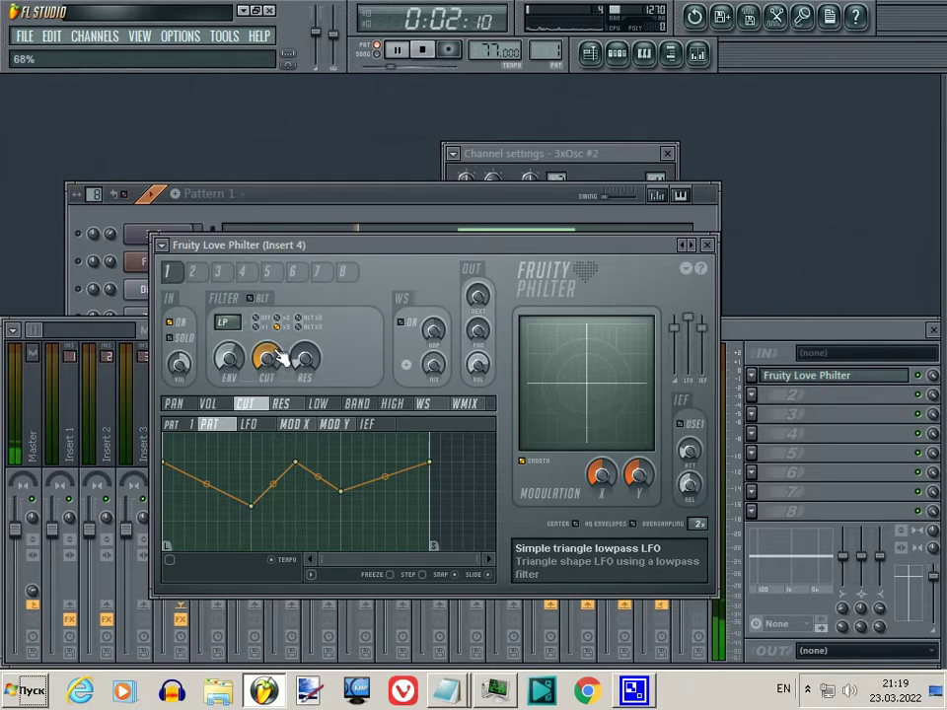
left_click_drag(326, 367, 313, 361)
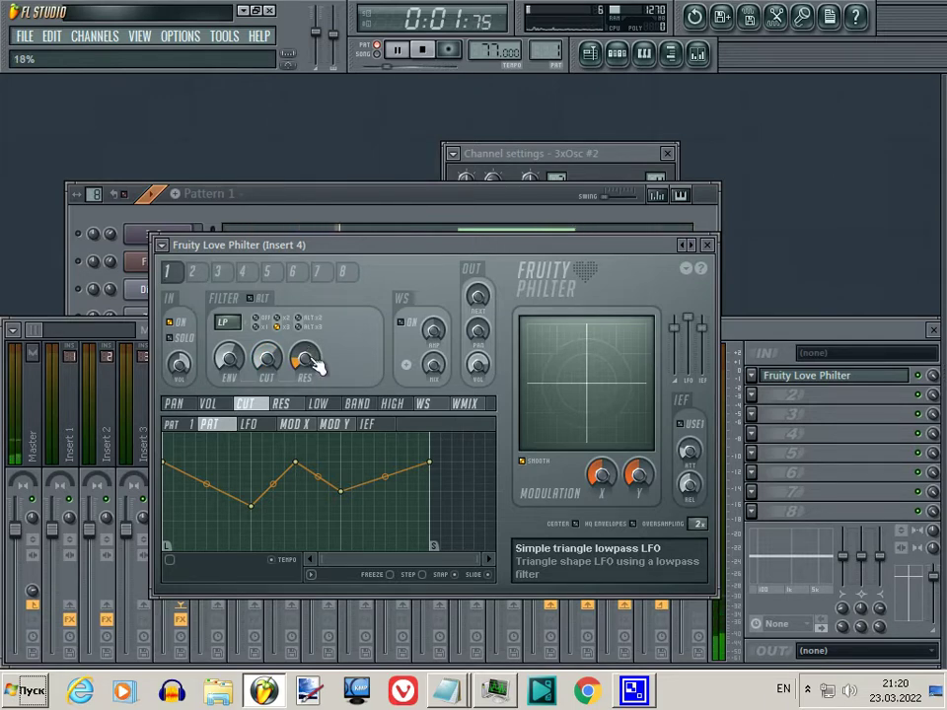
On Insert 4's equalizer, cut the low shelf strongly and set its frequency to 220 Hz
left_click_drag(845, 541, 845, 566)
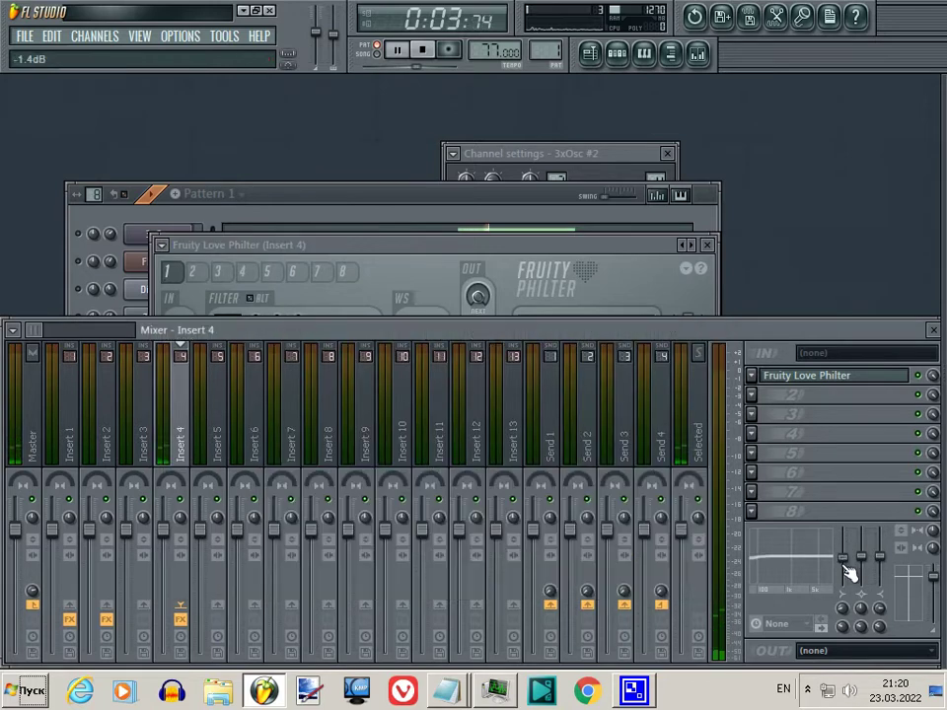
left_click_drag(843, 613, 851, 595)
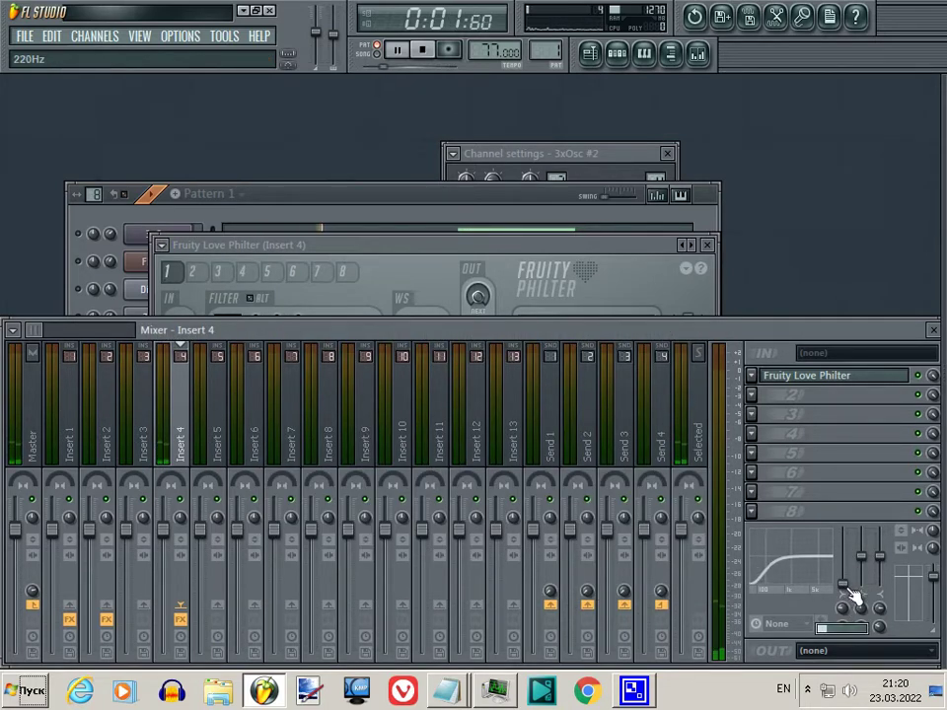
Unmute the FL Keys and 3xOsc channels in Pattern 1
left_click(312, 214)
left_click(82, 258)
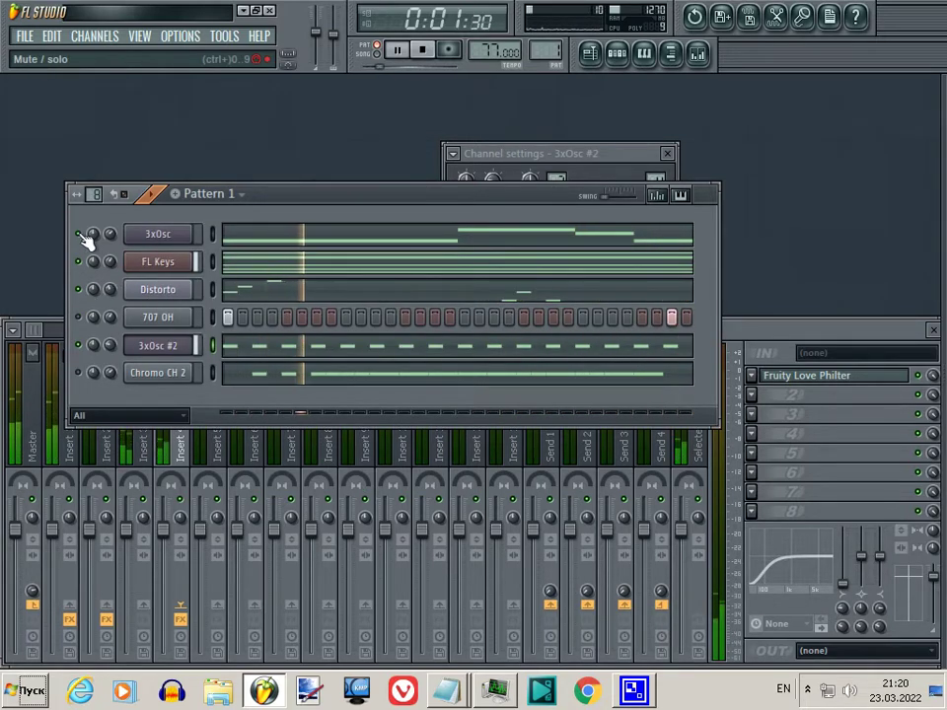
left_click(79, 235)
Adjust the 3xOsc #2 channel volume slightly and raise the low shelf frequency on Insert 4's equalizer
mouse_move(118, 348)
left_mouse_down()
mouse_move(127, 338)
mouse_move(122, 353)
left_mouse_up()
left_click_drag(843, 609, 850, 582)
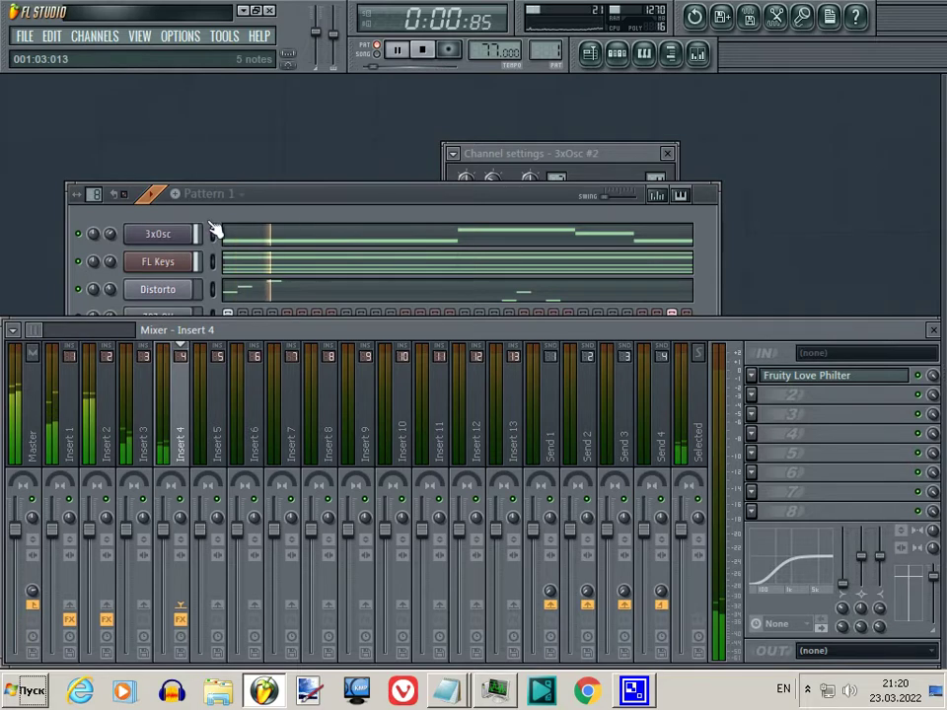
Rename the 3xOsc channel as Bass and link it to the second mixer insert track
left_click(176, 239)
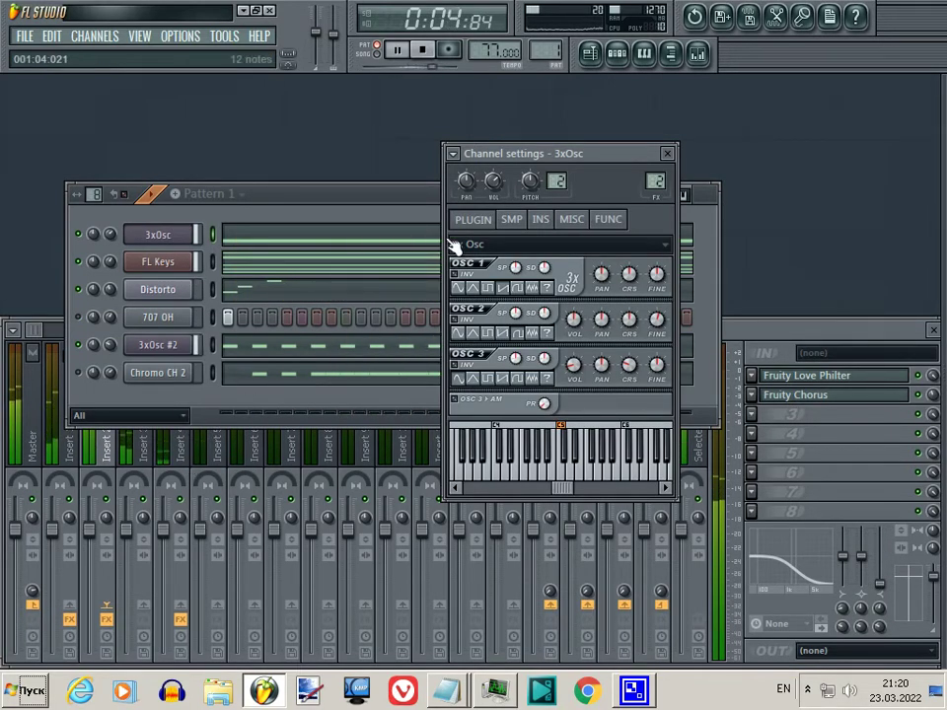
left_click(590, 154)
type("Bass")
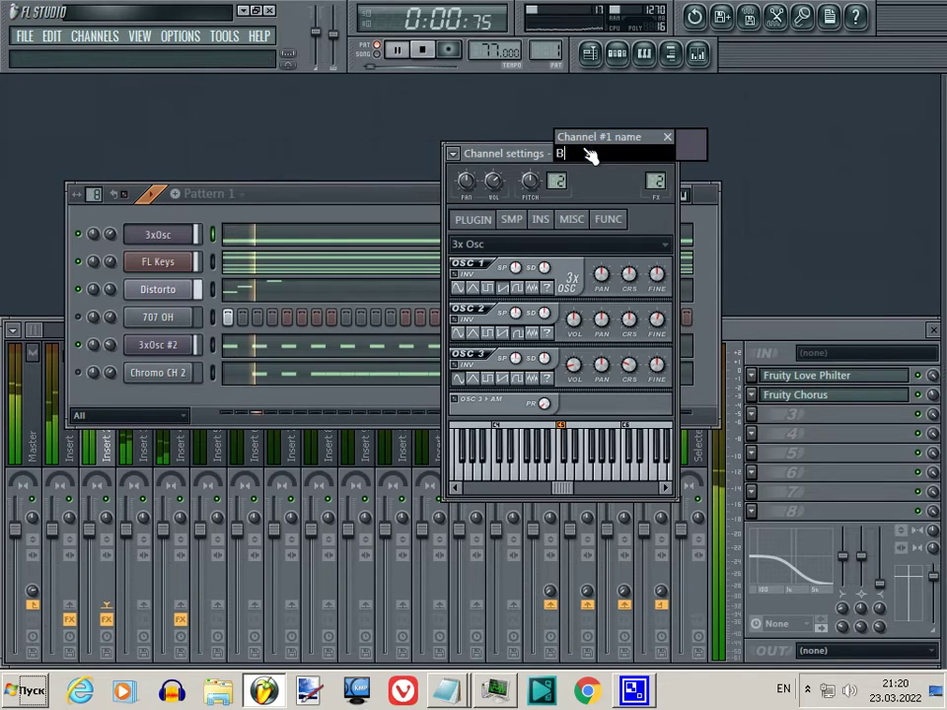
key("Return")
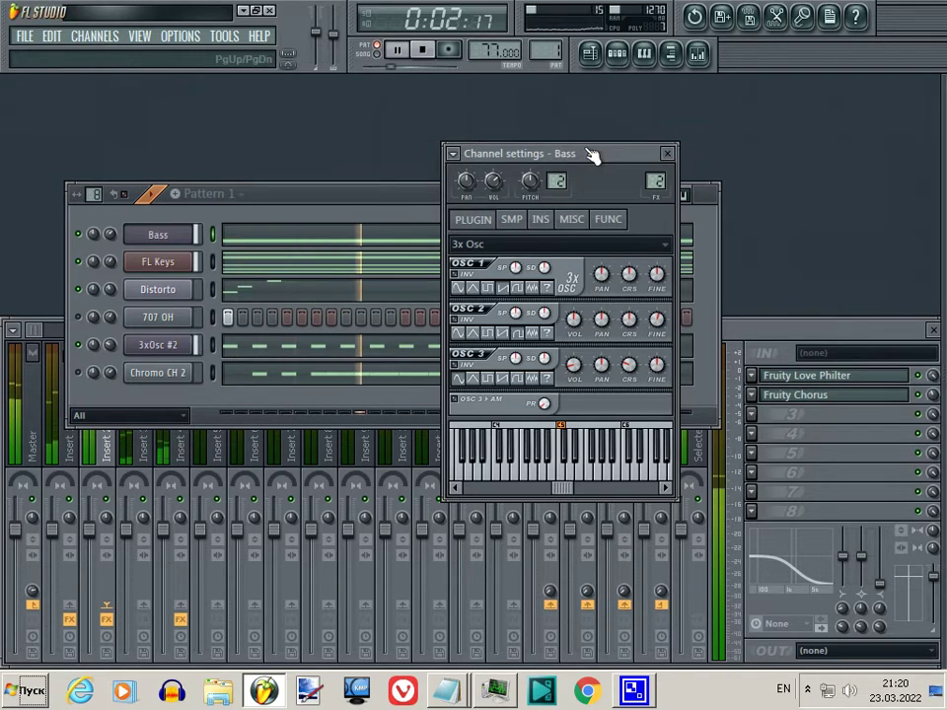
right_click(111, 434)
mouse_move(281, 408)
left_click(340, 412)
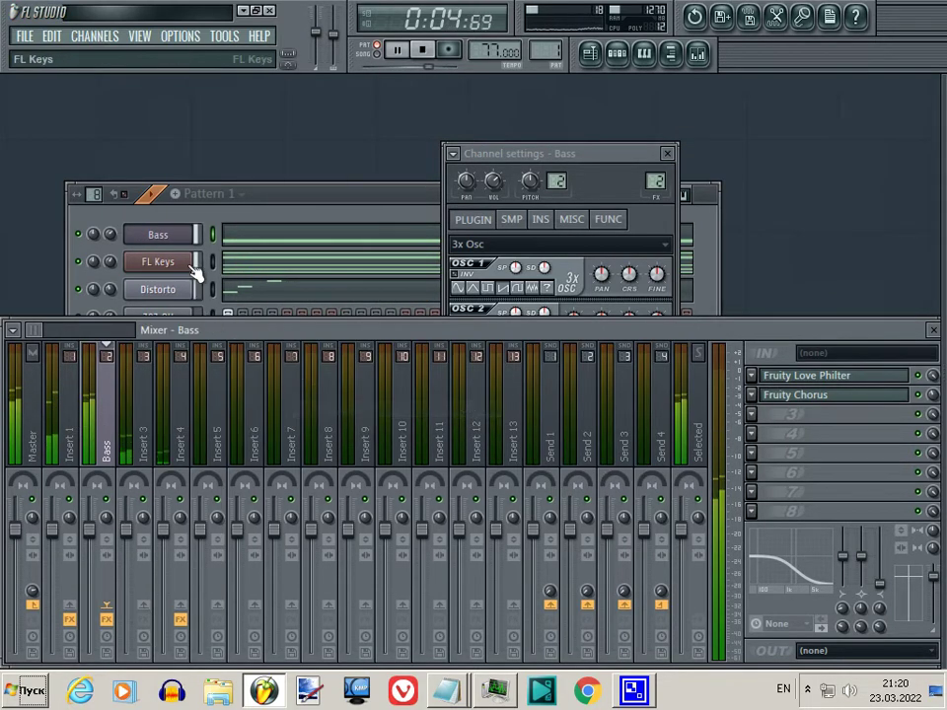
Link the FL Keys channel to the first mixer insert track
left_click(187, 263)
right_click(70, 448)
mouse_move(247, 412)
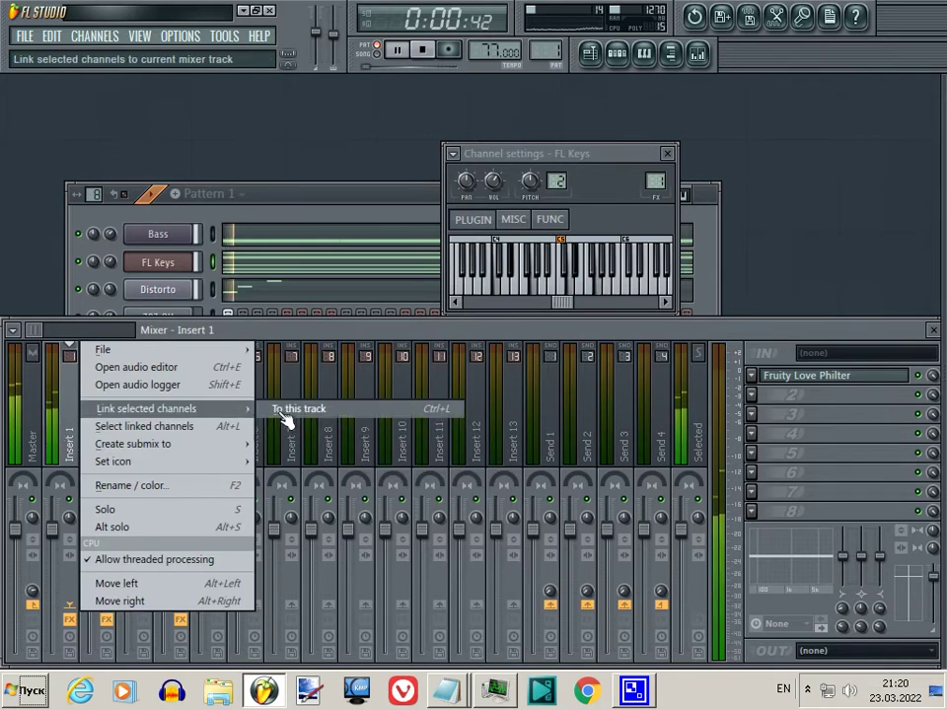
left_click(283, 412)
Link the Distorto channel to mixer track Insert 3, collapsing its Sytrus window out of the way
left_click(296, 235)
left_click(170, 291)
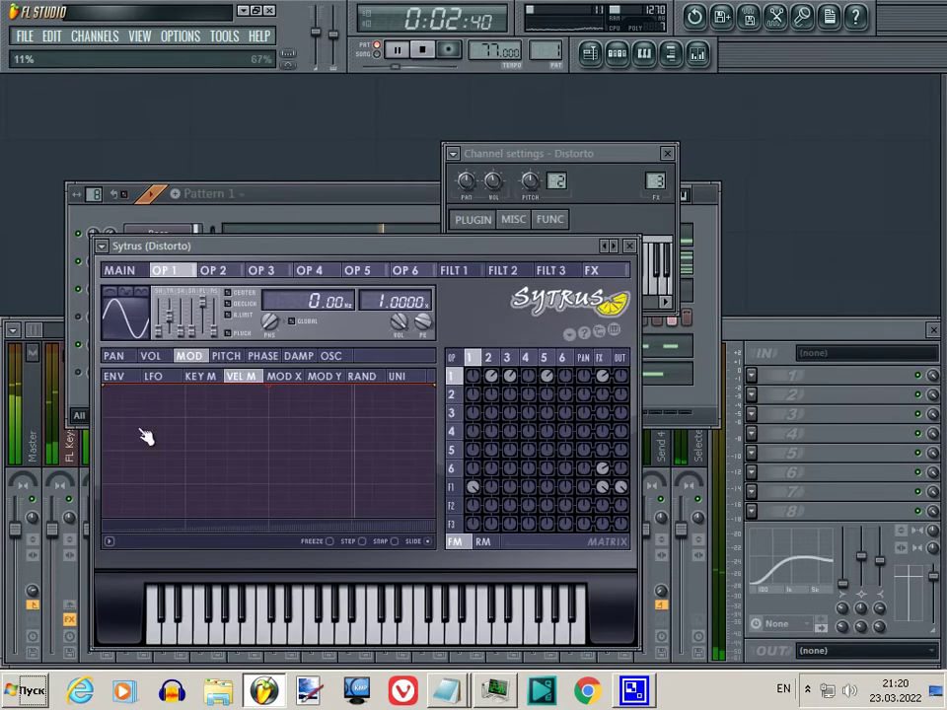
double_click(291, 247)
left_click(823, 333)
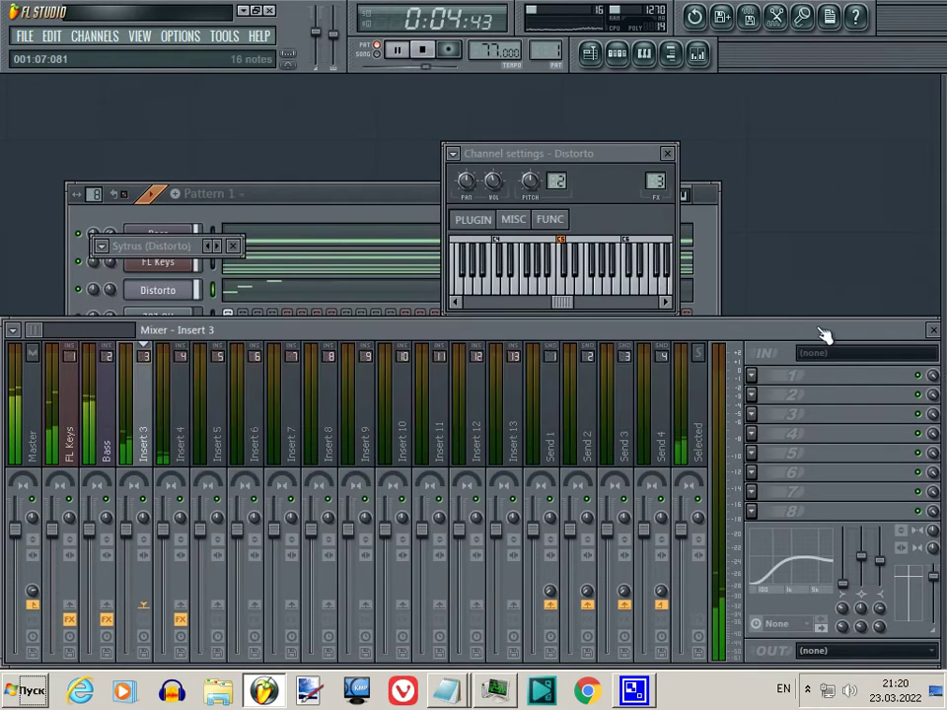
left_click(143, 346)
mouse_move(316, 411)
left_click(372, 408)
Rename the 3xOsc #2 channel as Noise_Hat
left_click(399, 201)
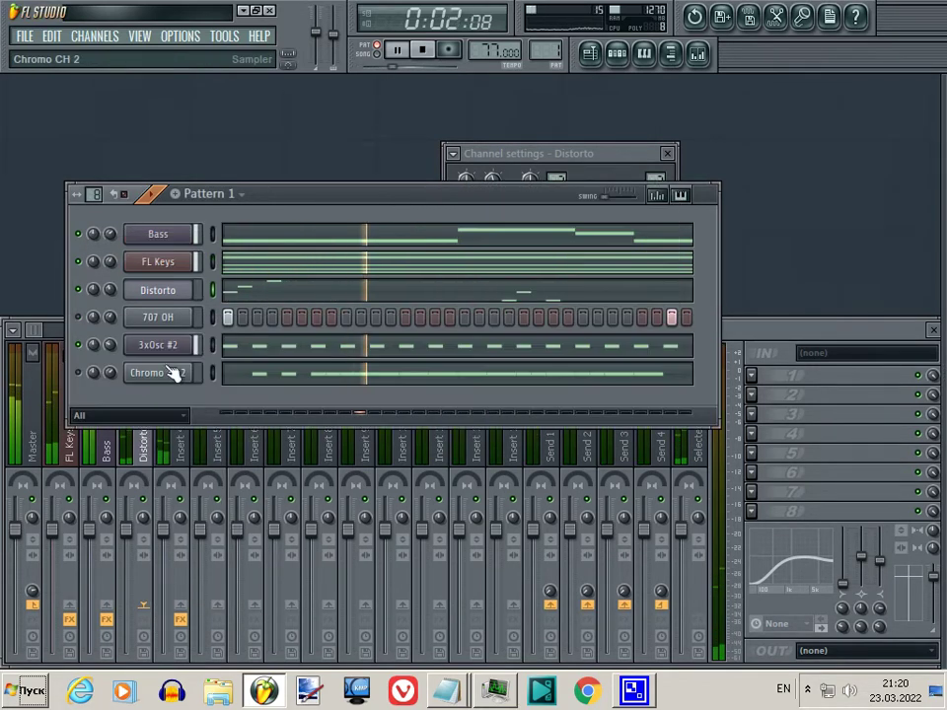
left_click(157, 347)
key("F2")
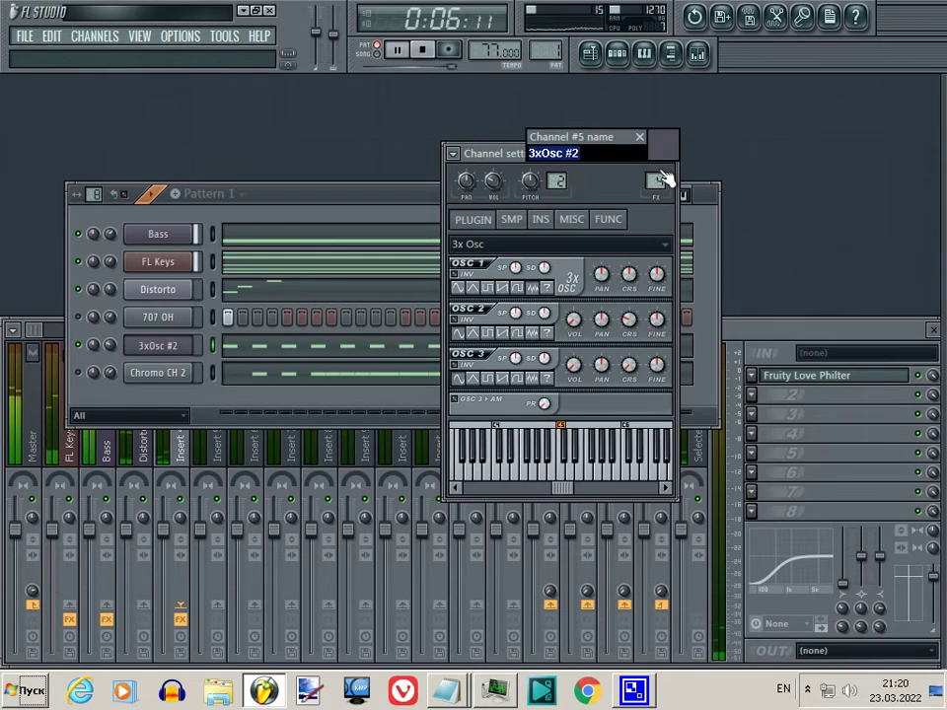
type("Noise")
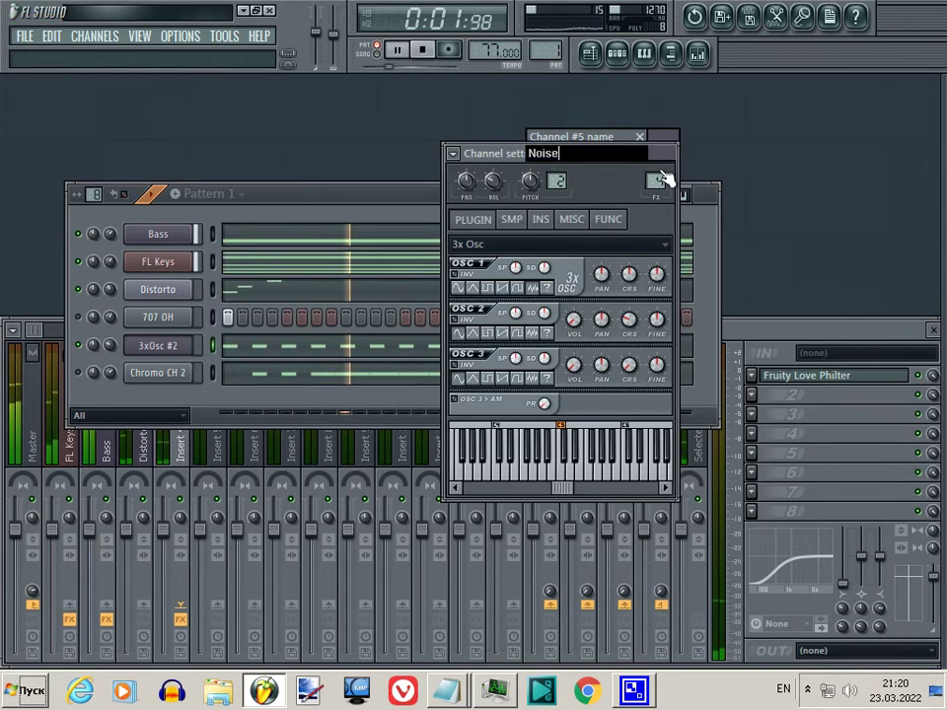
key("Return")
key("F2")
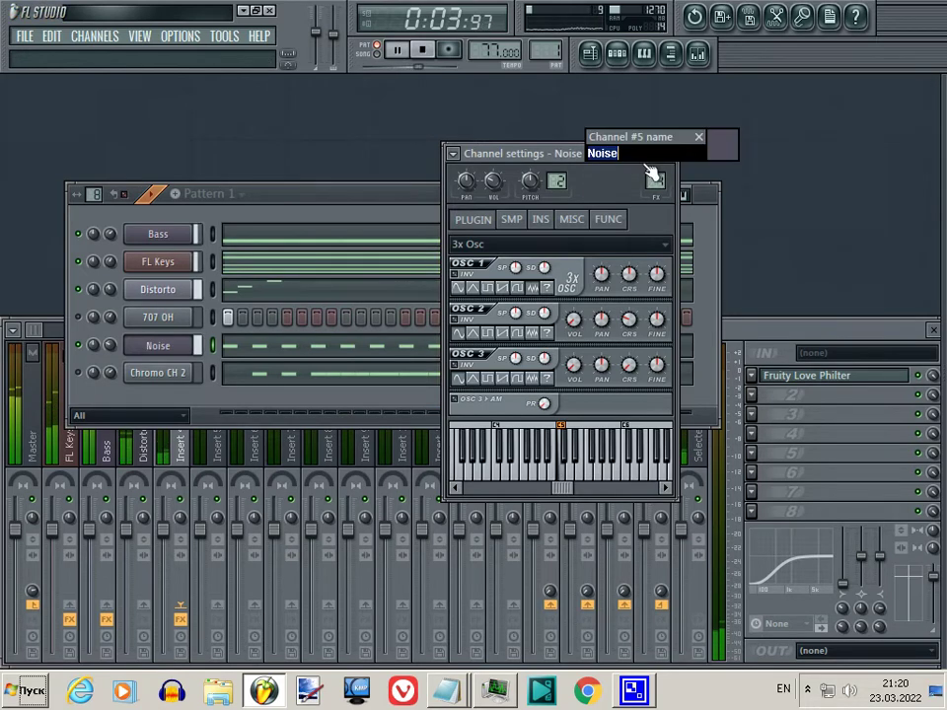
type("_")
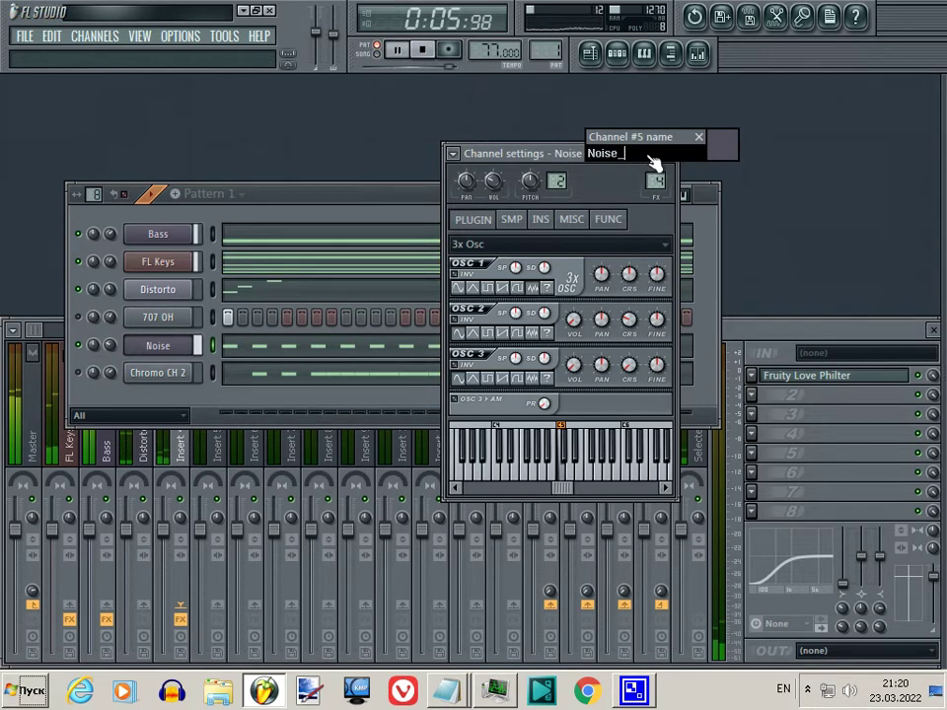
type("Hat")
key("Return")
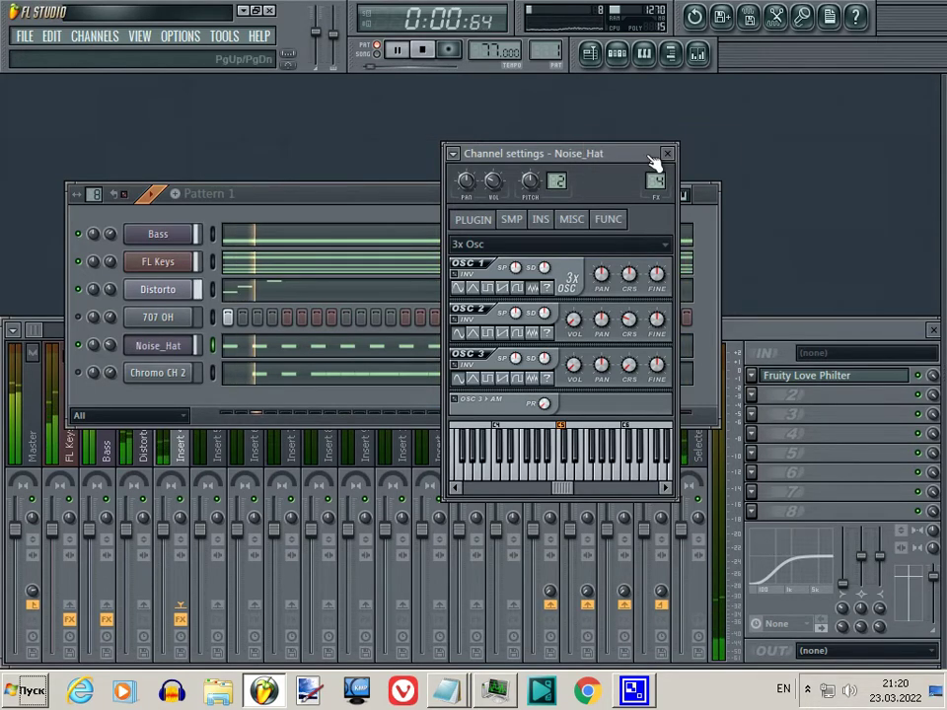
Link the Noise_Hat channel to mixer track Insert 4 and set that track's low shelf frequency to 714 Hz
left_click(782, 335)
right_click(194, 433)
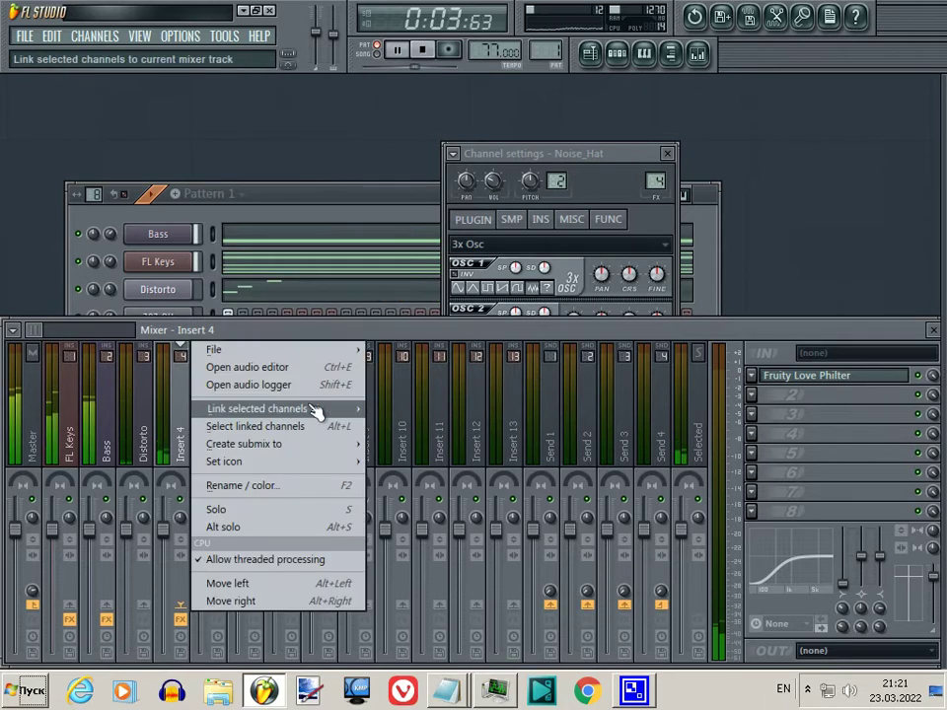
mouse_move(297, 411)
left_click(447, 418)
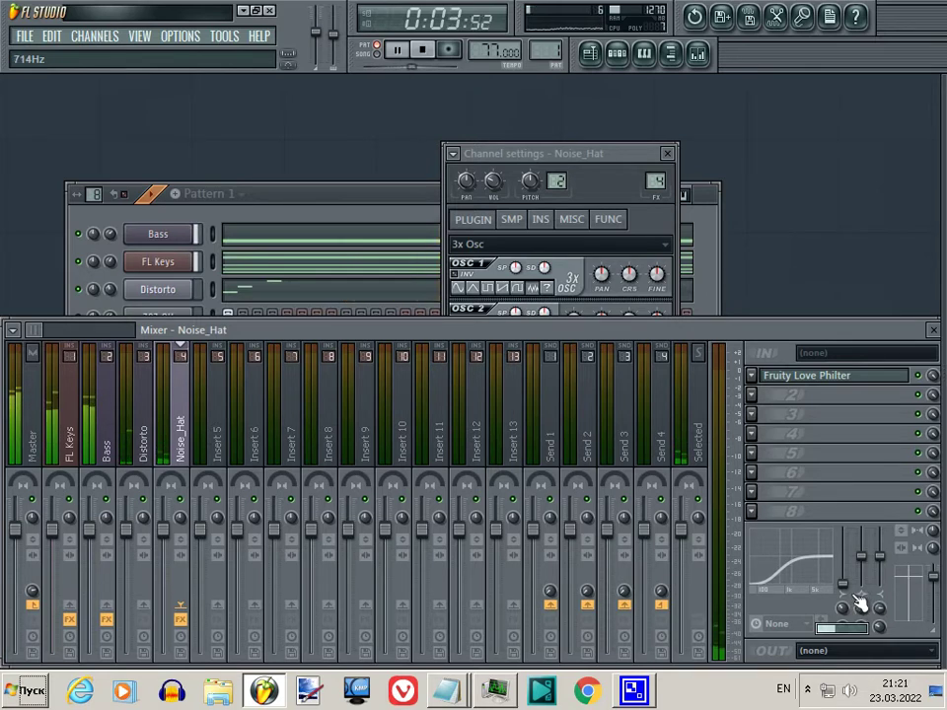
Unmute the 707 OH and Chromo CH 2 channels and lower the 707 OH volume slightly, stopping playback
left_click(387, 205)
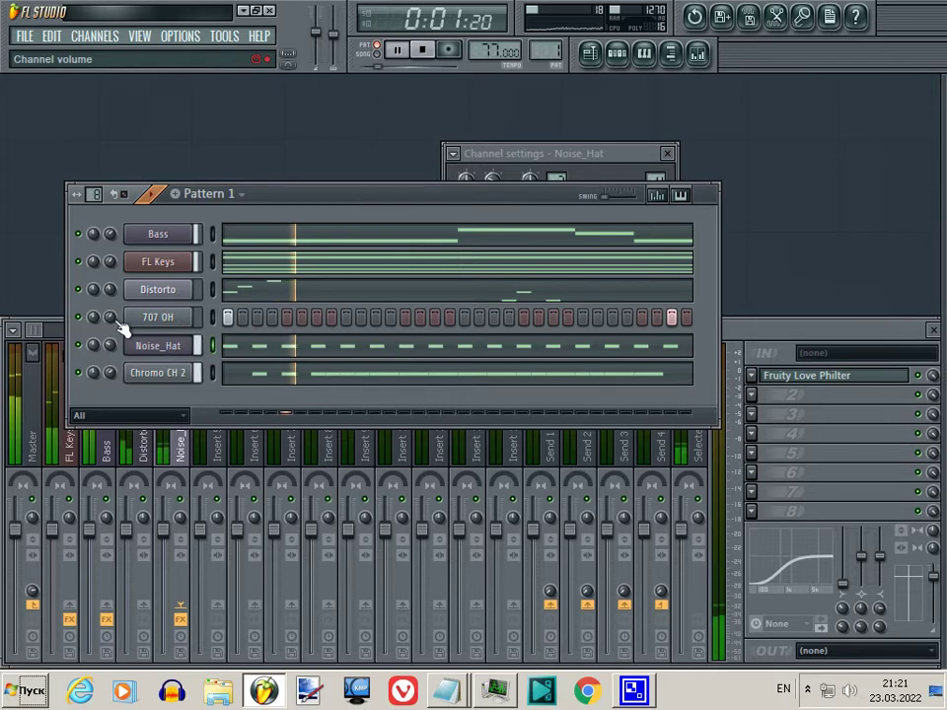
left_click_drag(119, 322, 115, 330)
key("space")
Route the Chromo CH 2 channel to mixer track 5 in its channel settings
left_click(160, 375)
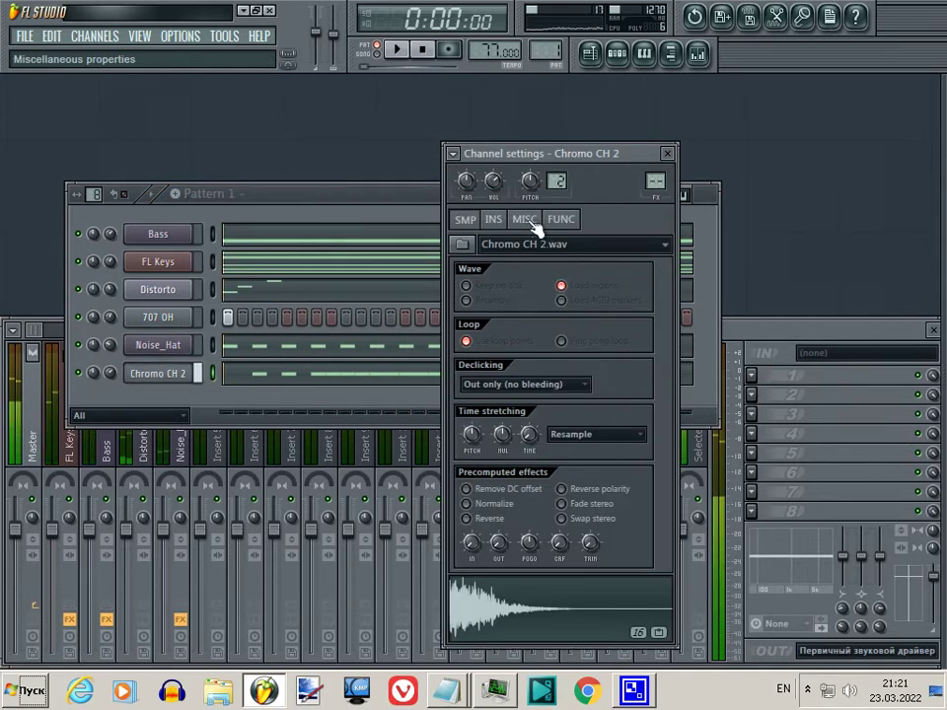
left_click(520, 223)
left_click(496, 220)
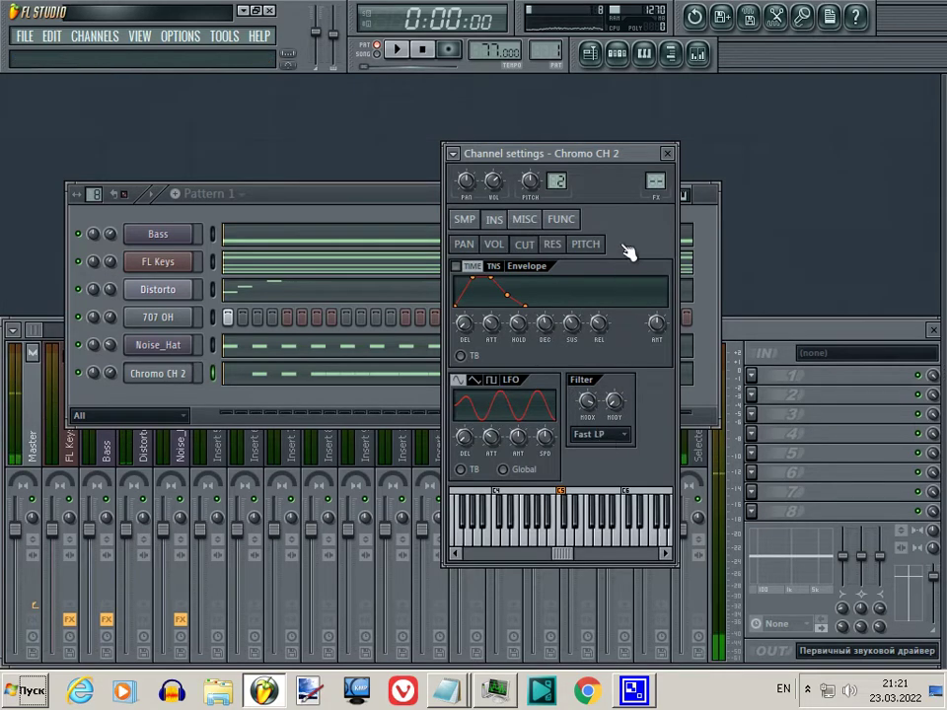
left_click_drag(656, 184, 667, 151)
On Insert 5's equalizer, cut the low shelf strongly and the high shelf slightly, and set the low shelf frequency to 1230 Hz
key("z")
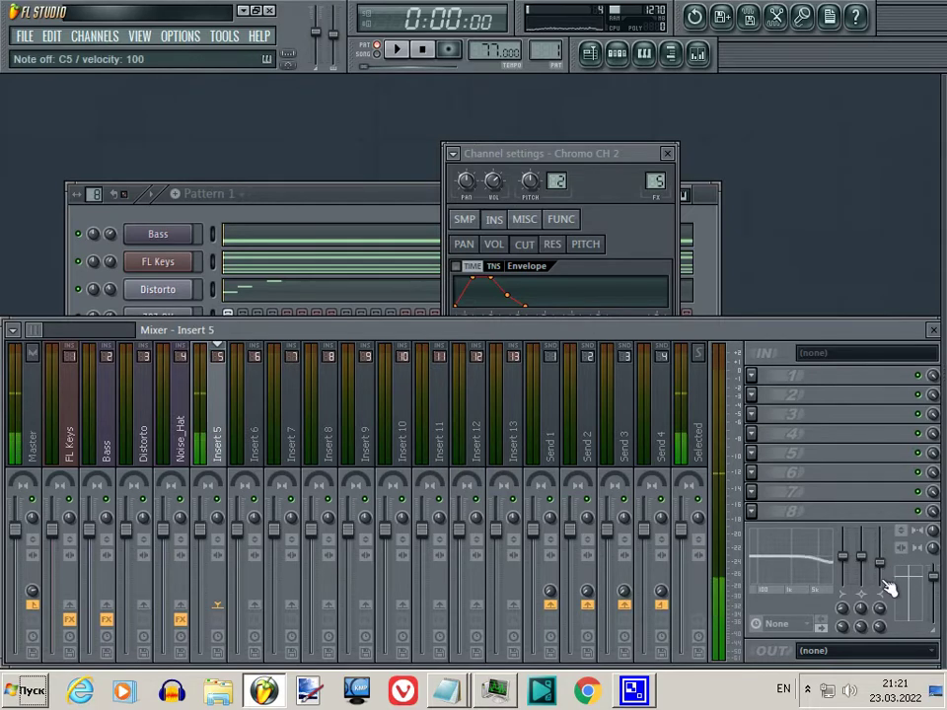
left_click_drag(843, 617, 846, 561)
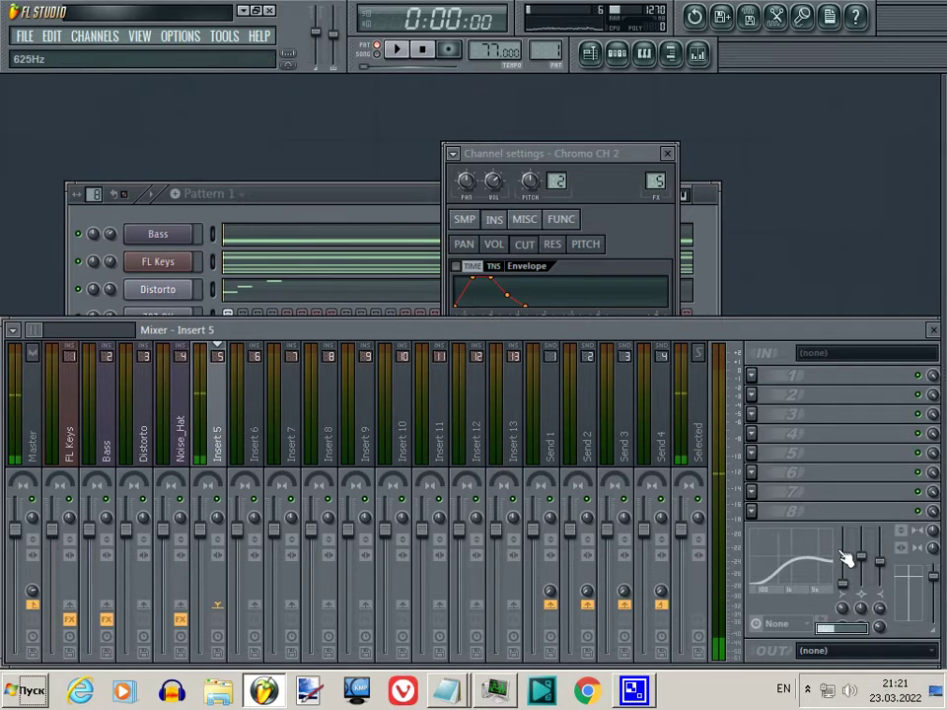
key("z")
key("space")
left_click_drag(847, 620, 853, 604)
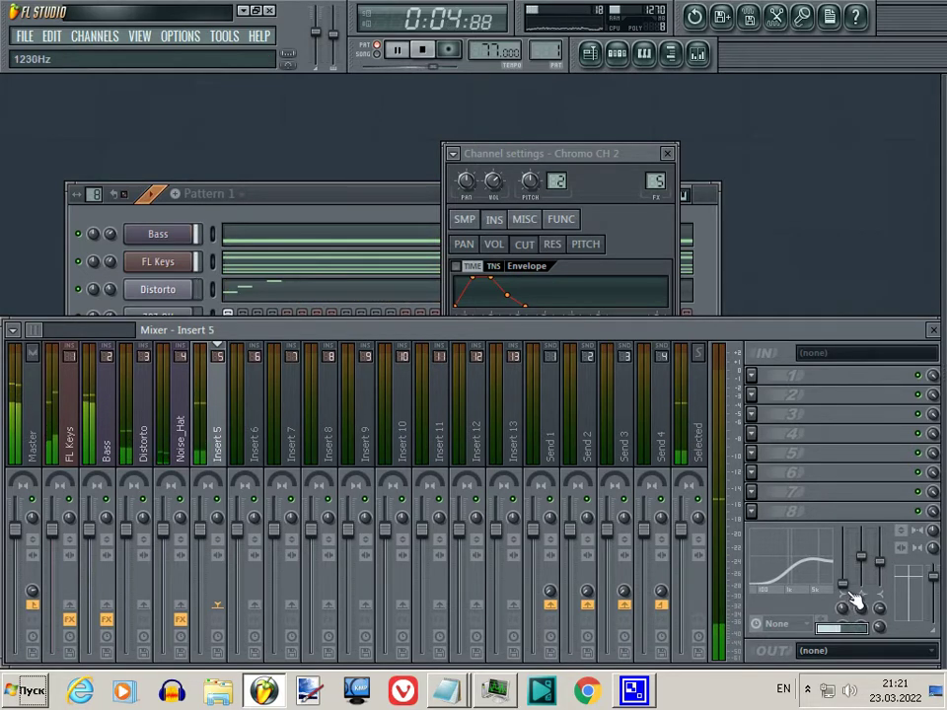
Link the Chromo CH 2 channel to mixer track Insert 5 and return to the pattern's channel list
right_click(219, 434)
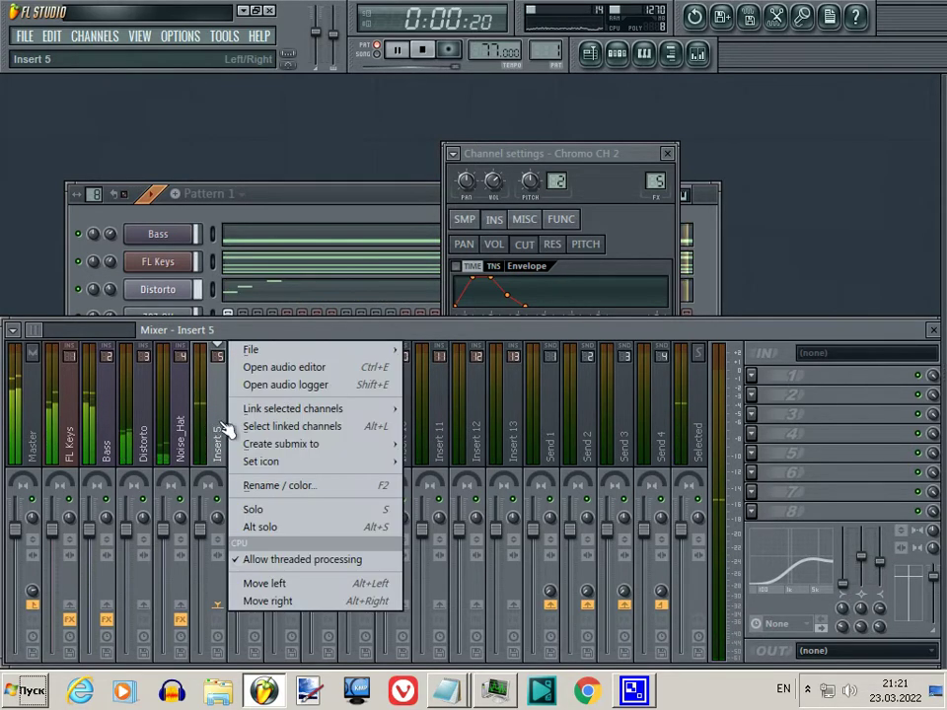
left_click(433, 414)
left_click(296, 253)
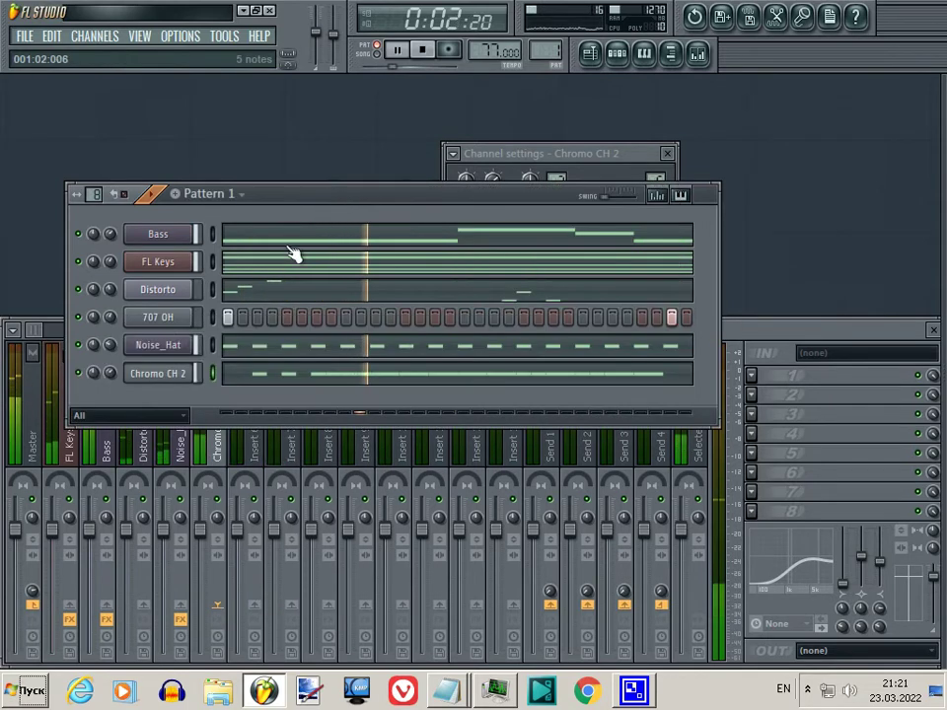
Route the 707 OH channel to mixer track 5 and set its volume to 59%
left_click(163, 320)
left_click_drag(660, 191, 667, 153)
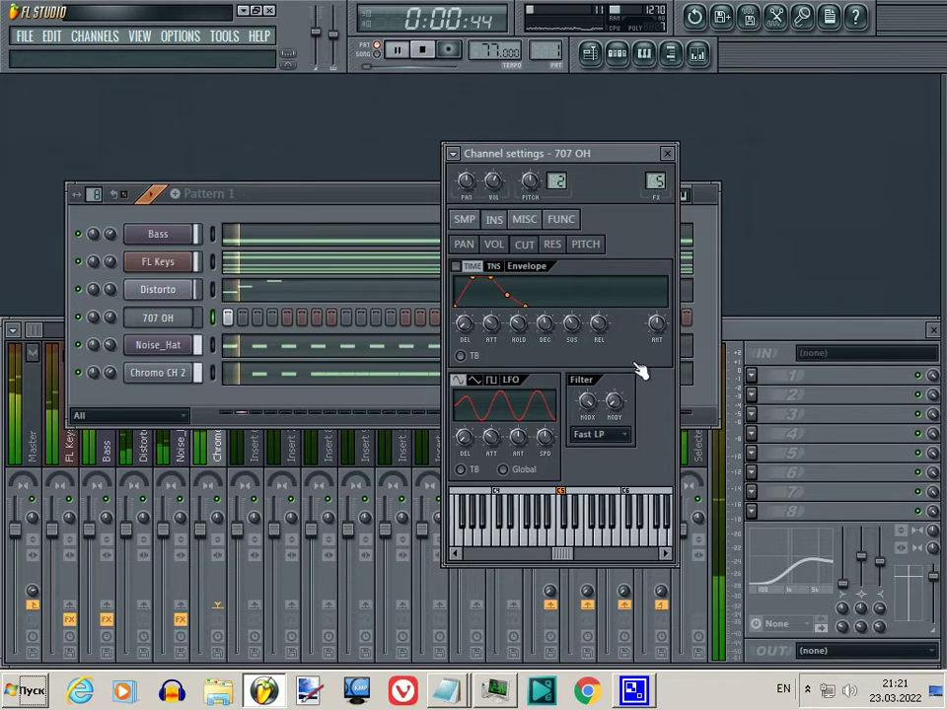
left_click(119, 325)
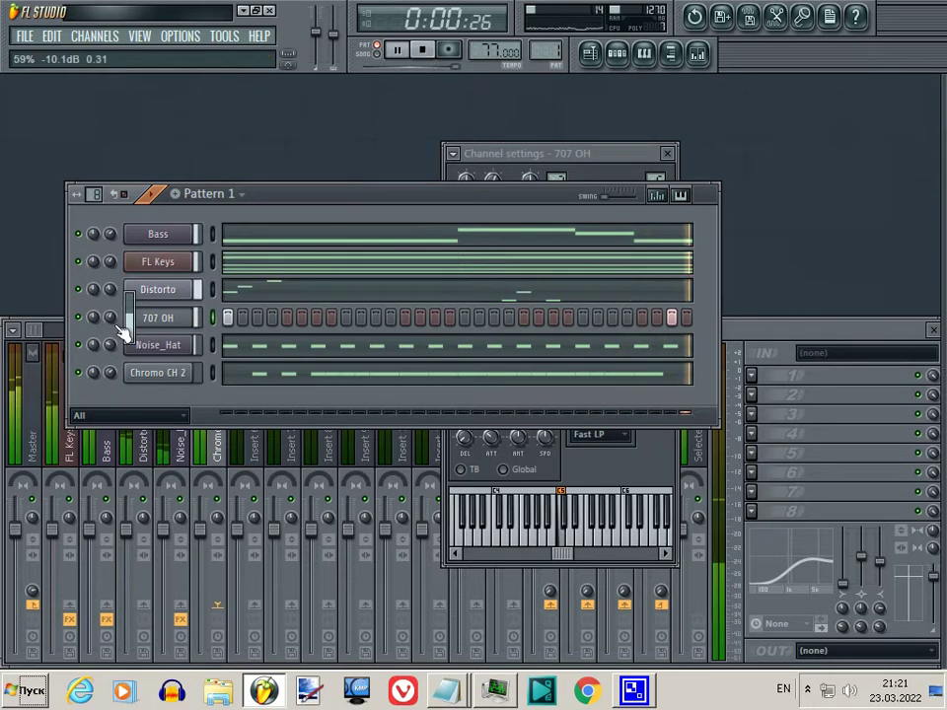
Adjust the Chromo CH 2 mixer track's equalizer frequencies to 8000 Hz for the high band and about 1830 Hz for the low band
left_click(175, 381)
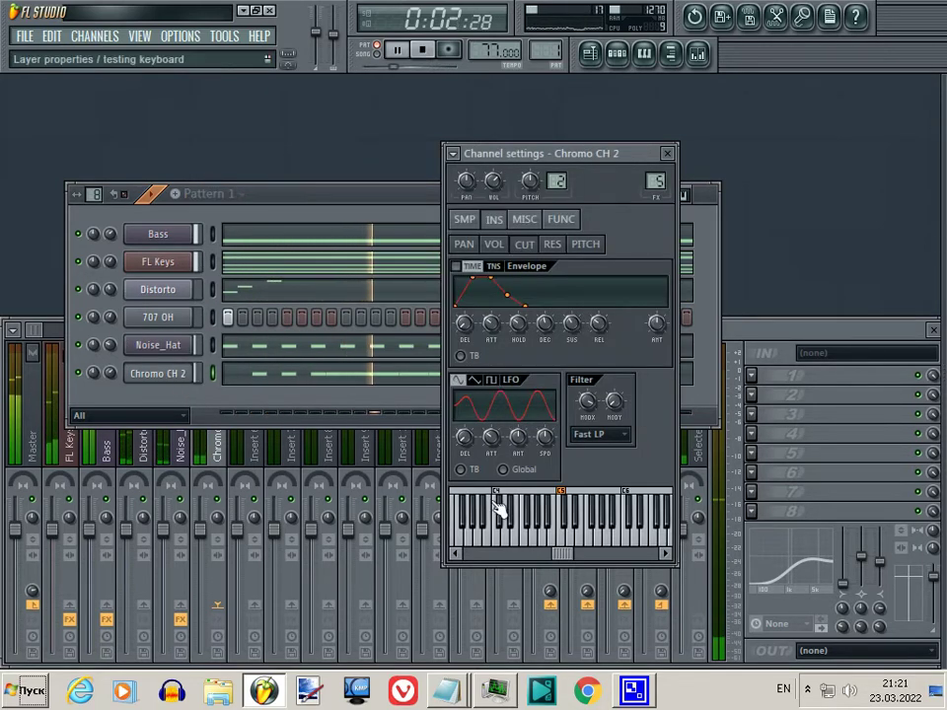
left_click(883, 617)
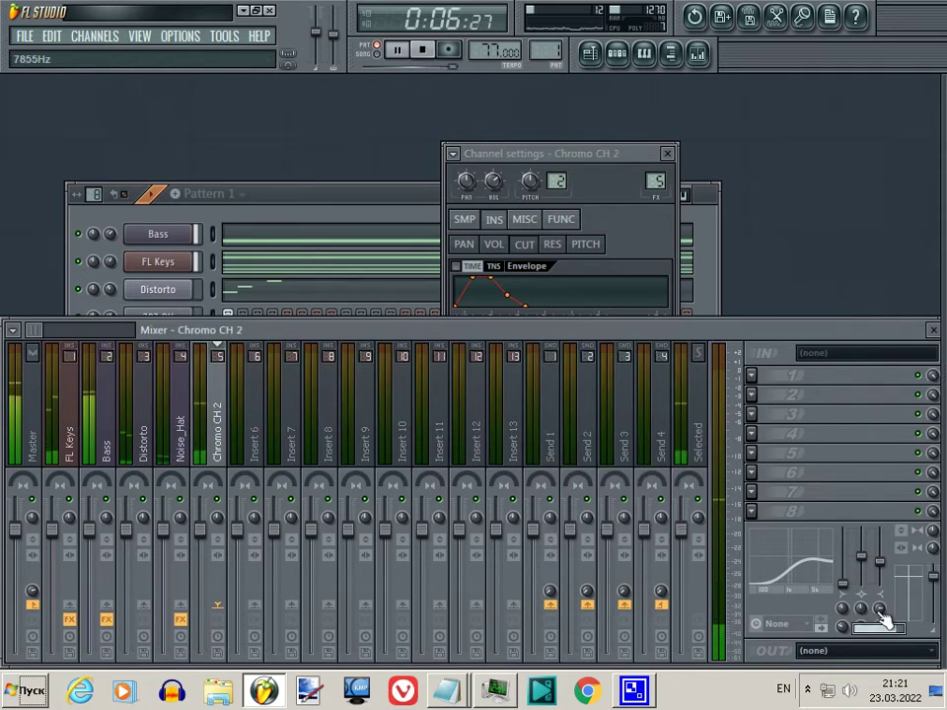
scroll(882, 618, "up", 3)
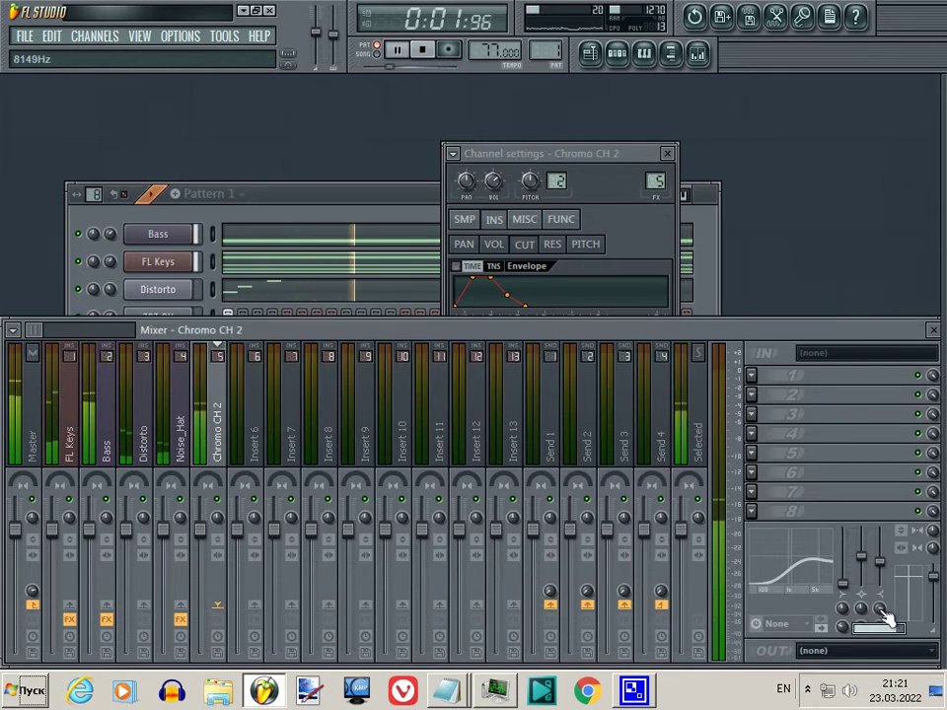
scroll(888, 619, "down", 2)
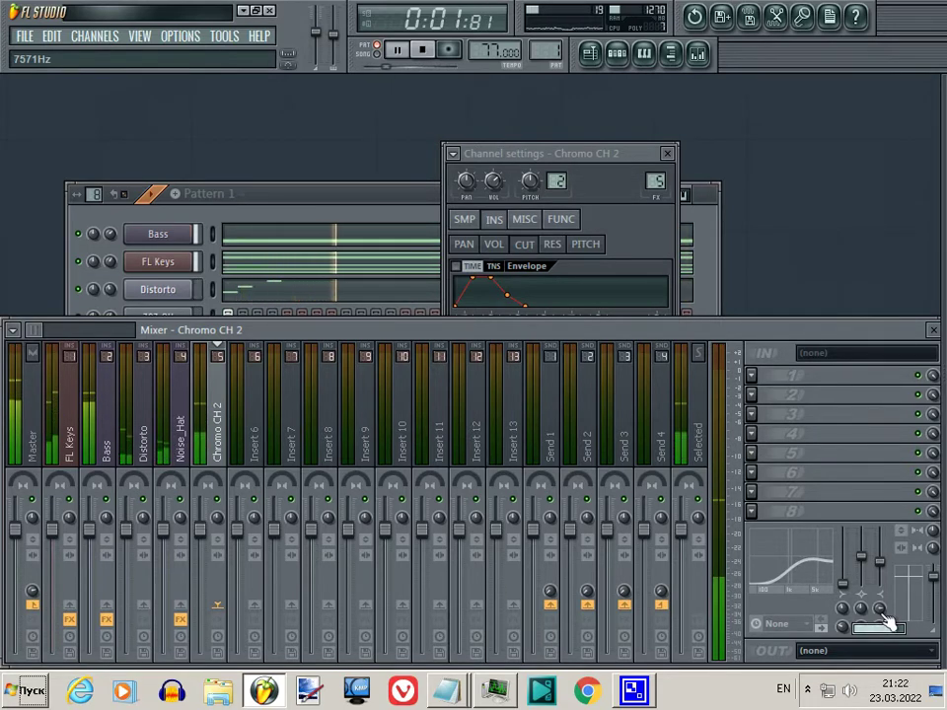
scroll(887, 621, "down", 2)
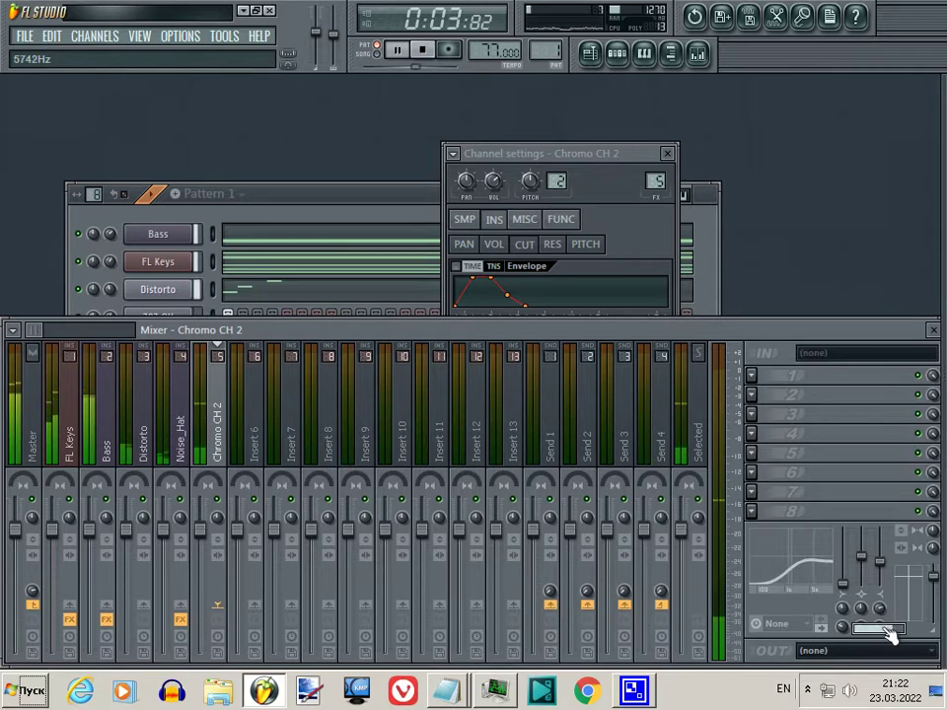
scroll(891, 636, "up", 1)
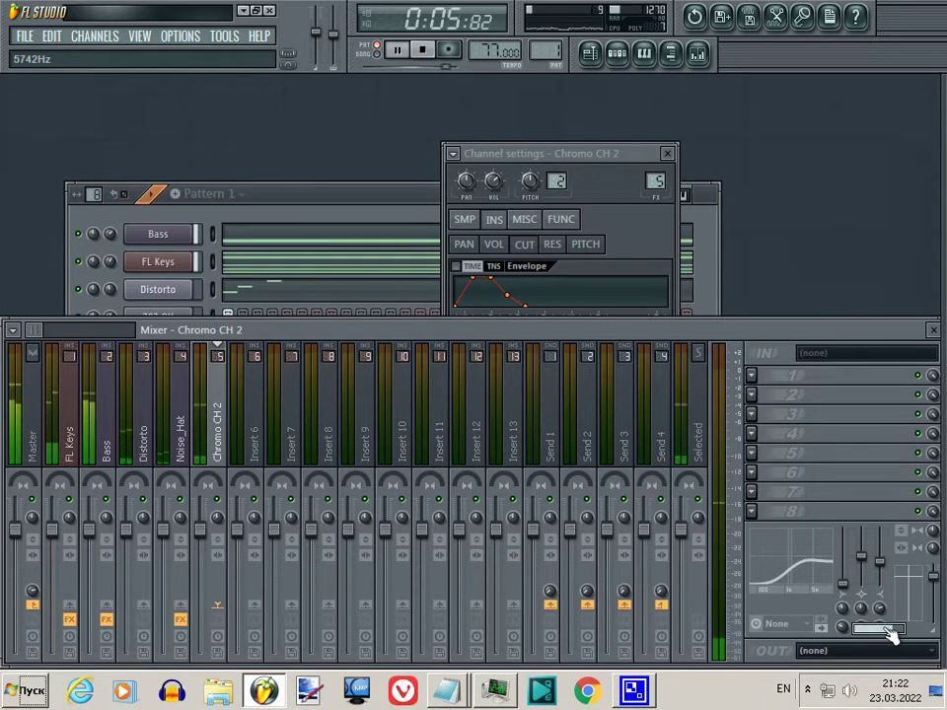
scroll(892, 634, "down", 1)
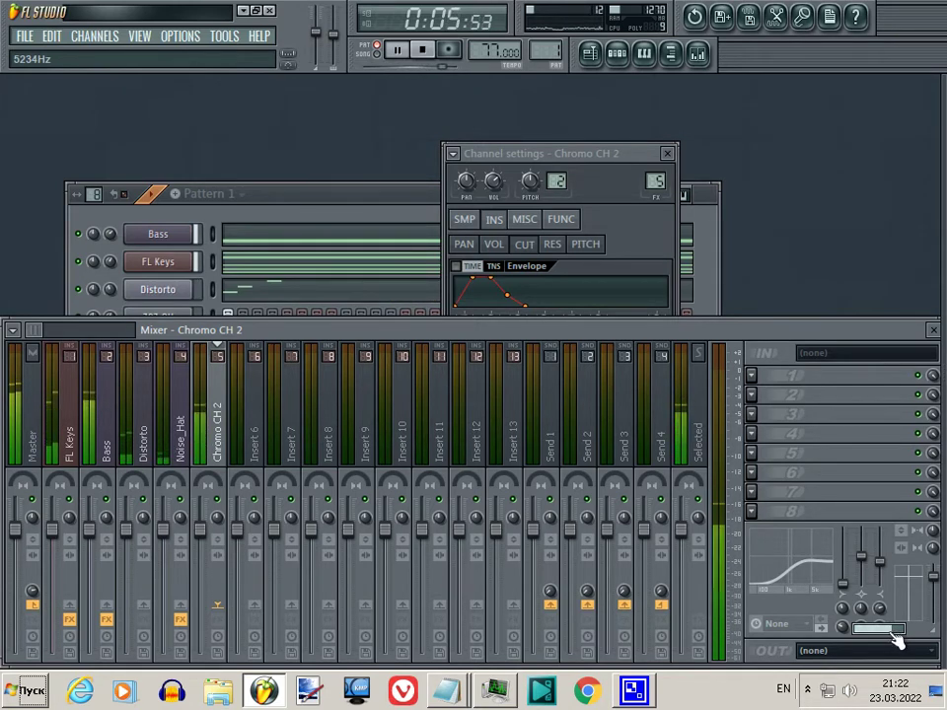
scroll(897, 641, "down", 5)
scroll(878, 608, "up", 3)
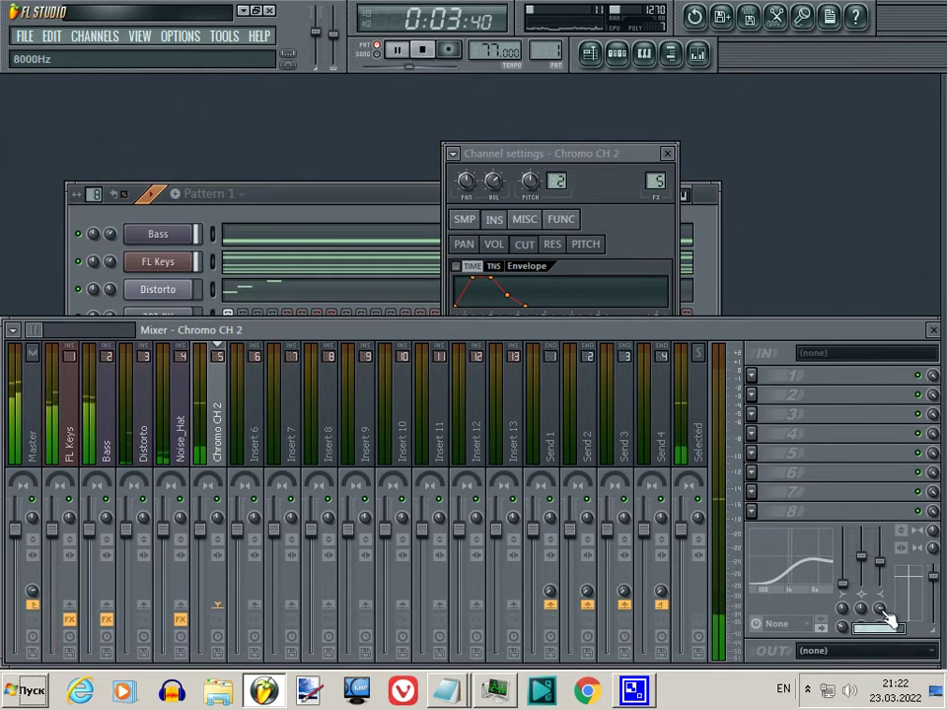
scroll(846, 614, "down", 3)
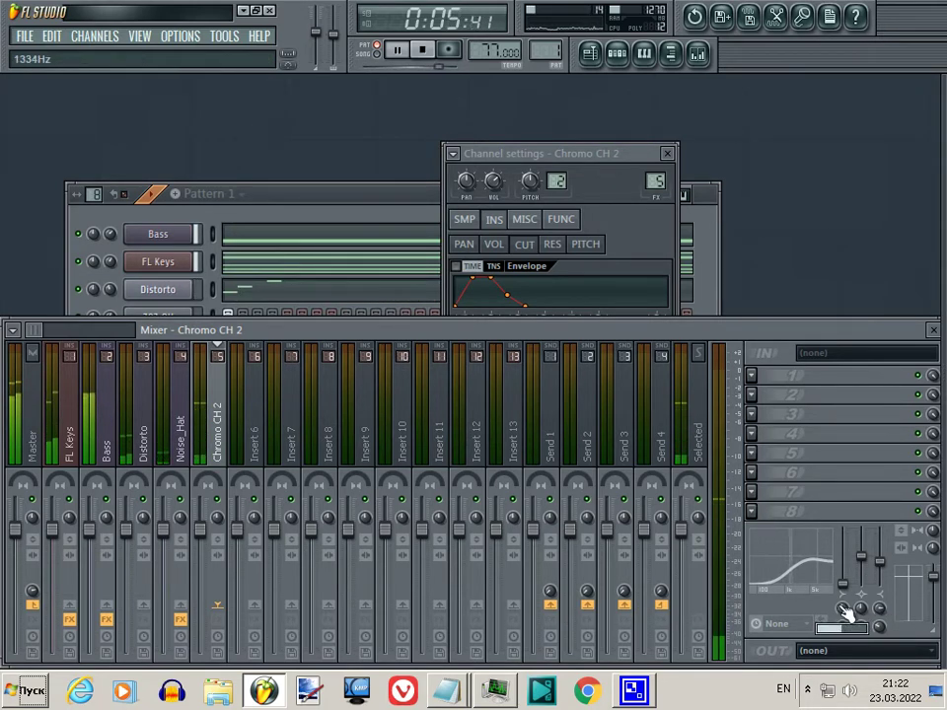
scroll(850, 607, "down", 1)
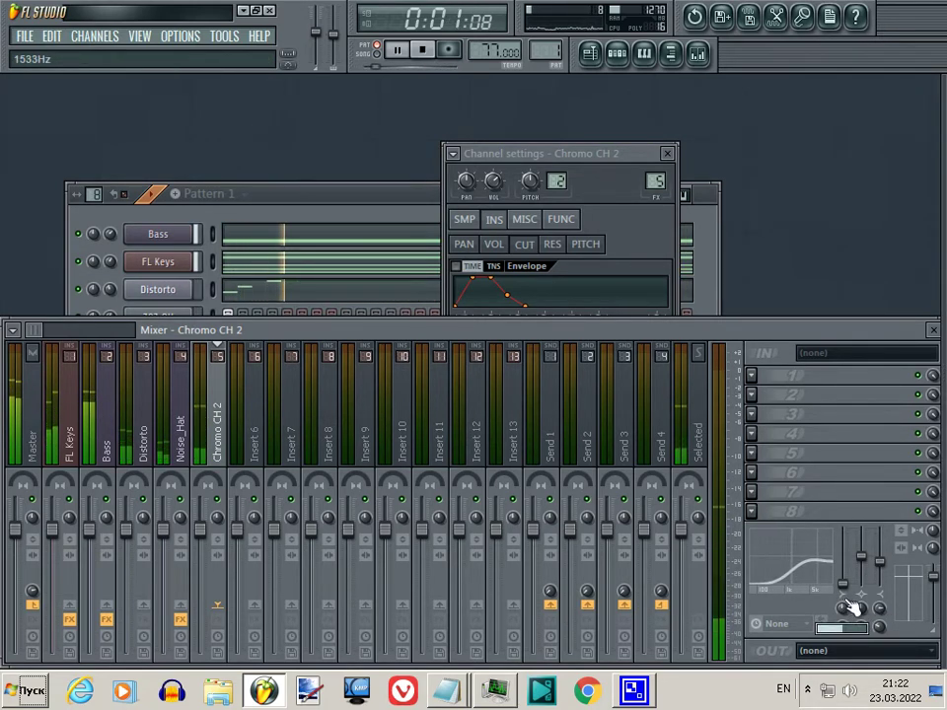
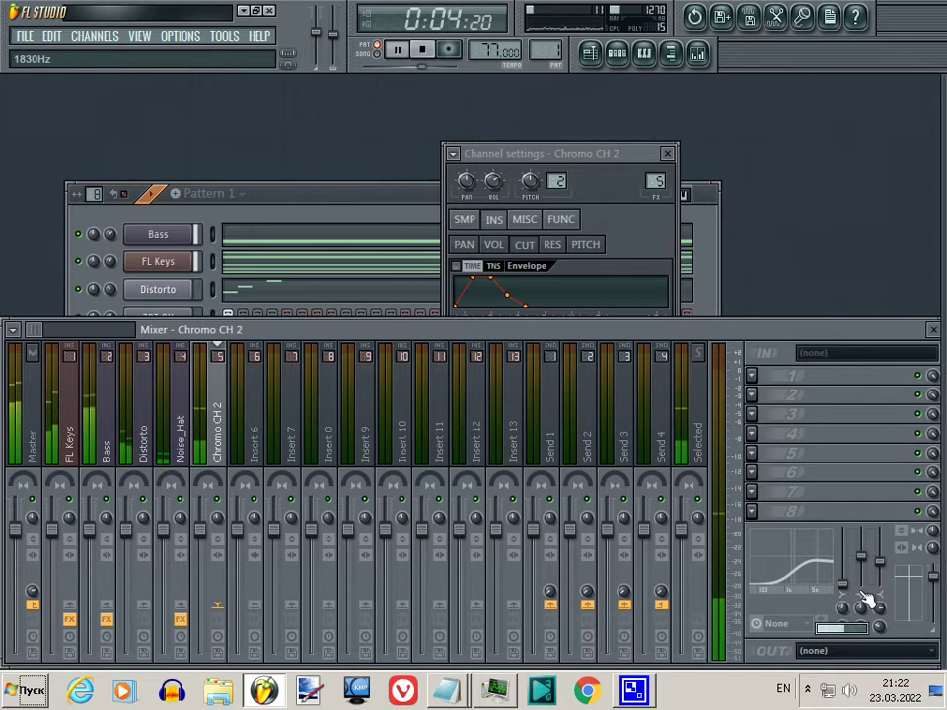
Close the Chromo CH 2 channel settings and move the channel rack higher, clear of more of the mixer
left_click(667, 153)
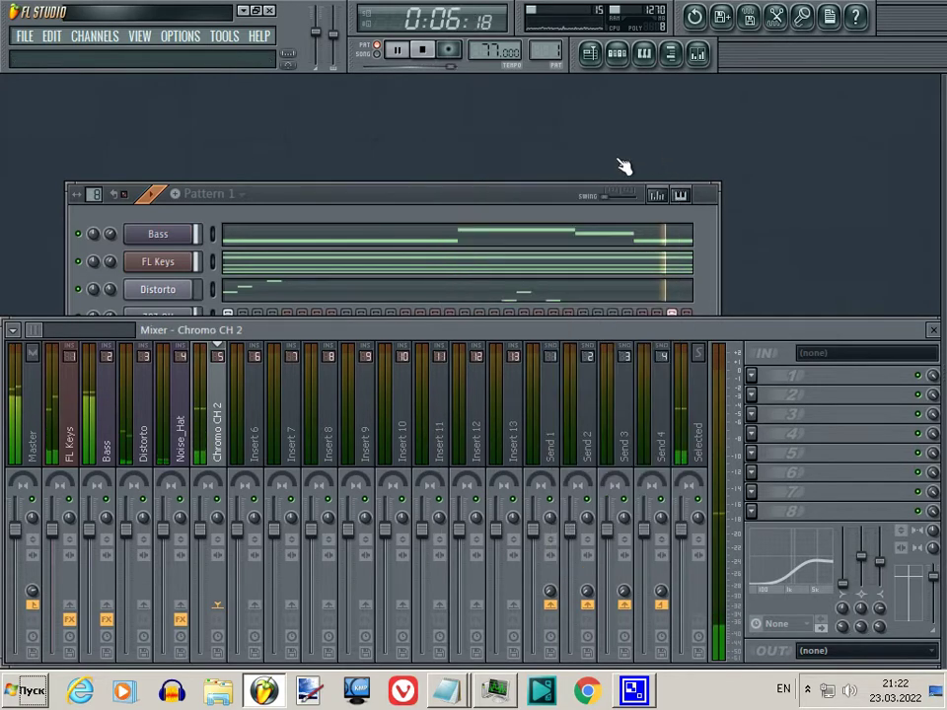
left_click_drag(482, 197, 483, 166)
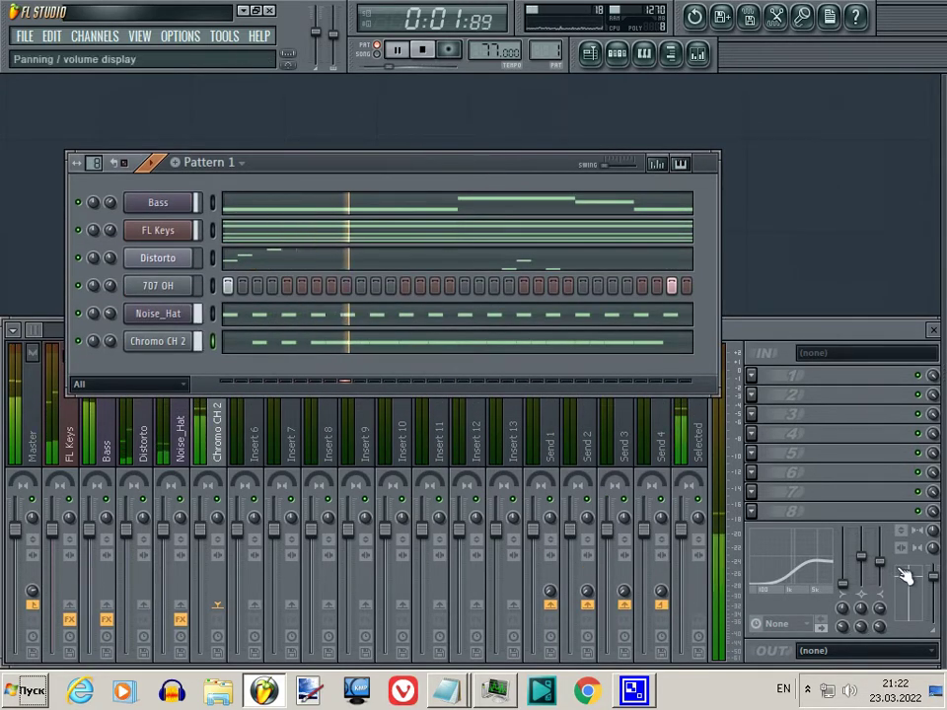
mouse_move(886, 610)
left_mouse_down()
mouse_move(883, 620)
mouse_move(887, 610)
left_mouse_up()
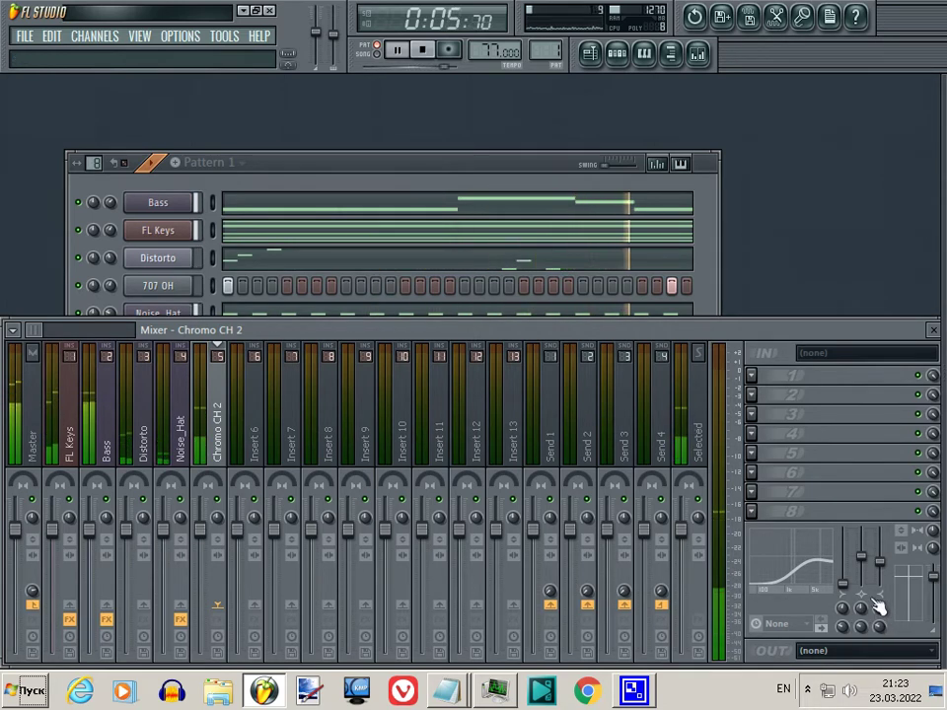
Stop playback and audition the 909, 808 and 707 snares, the Alum snares and the rim samples in the Snares drum pack
left_click(535, 162)
key("space")
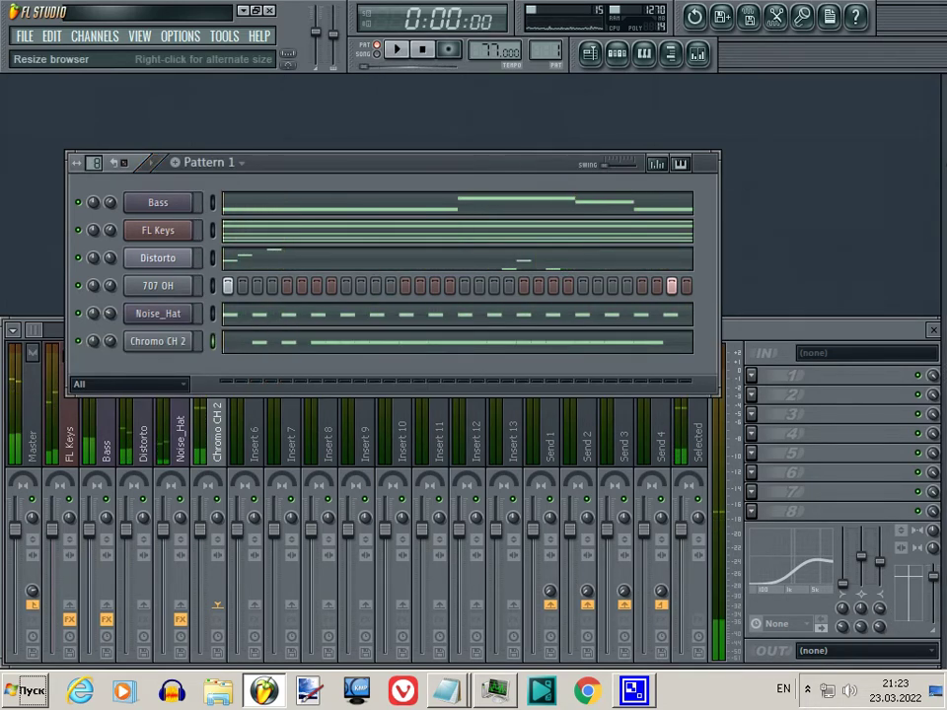
left_click(670, 52)
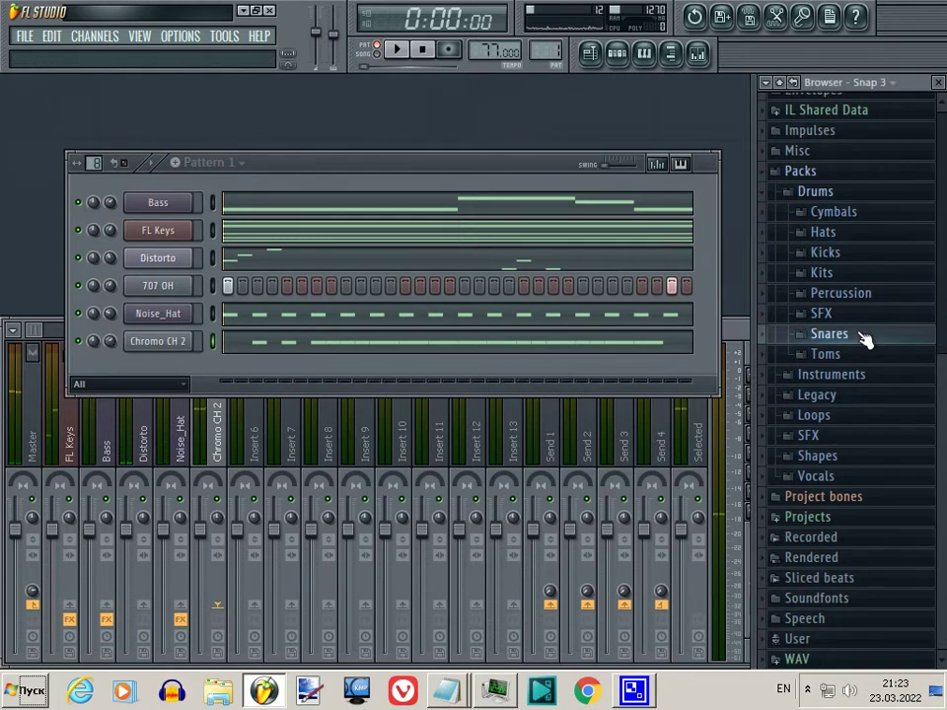
left_click(860, 334)
left_click(890, 251)
left_click(883, 232)
left_click(885, 213)
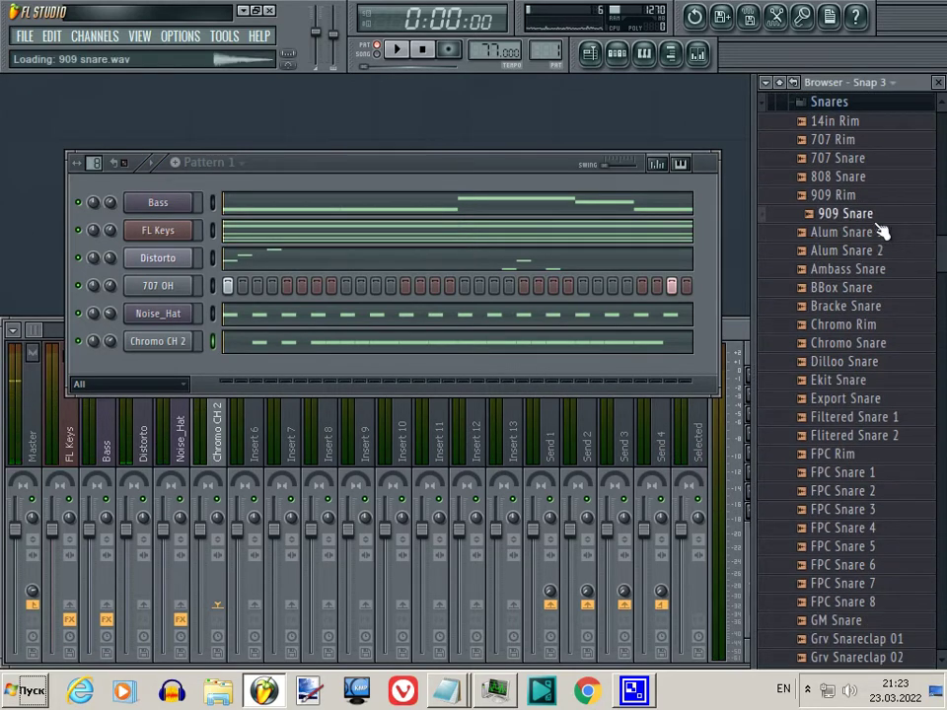
left_click(873, 177)
left_click(873, 160)
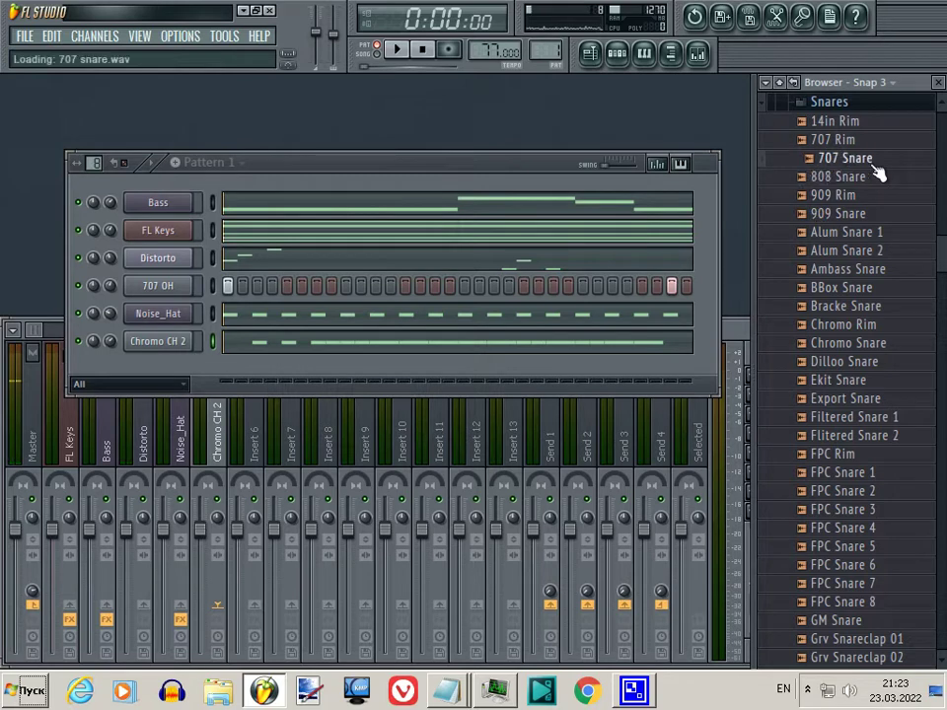
left_click(864, 143)
left_click(867, 325)
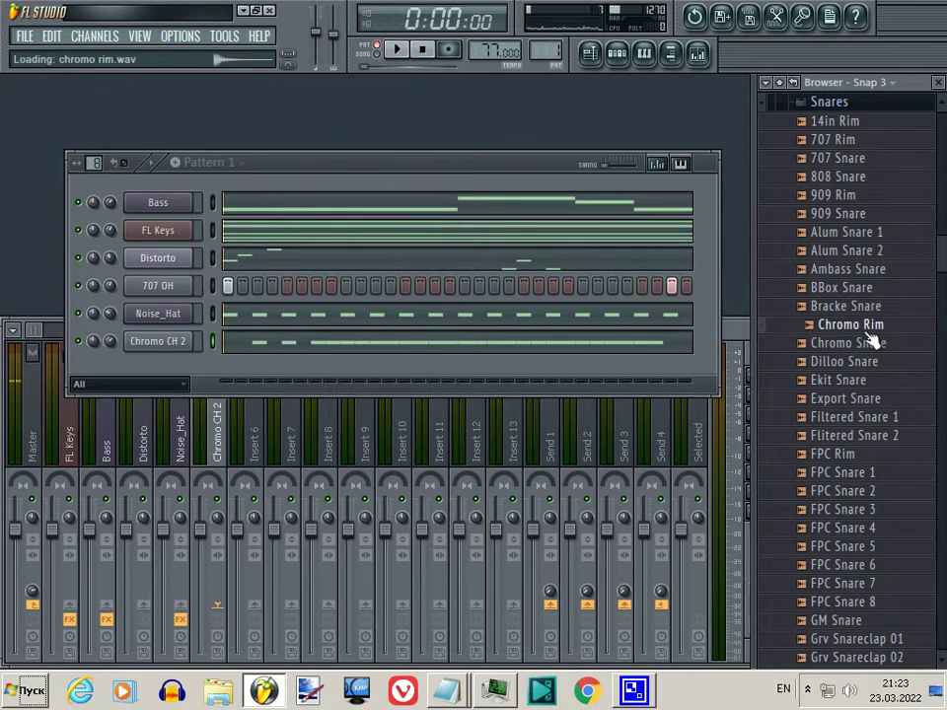
Audition the GM Snare sample and add it as a new channel with hits on steps 9 and 25
scroll(875, 380, "down", 7)
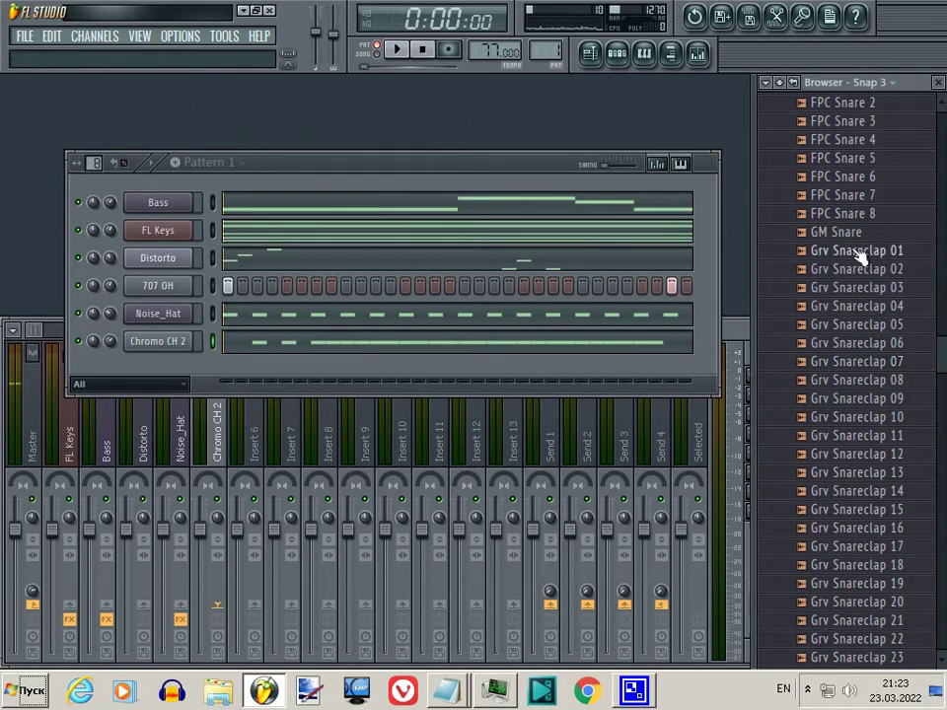
left_click(862, 233)
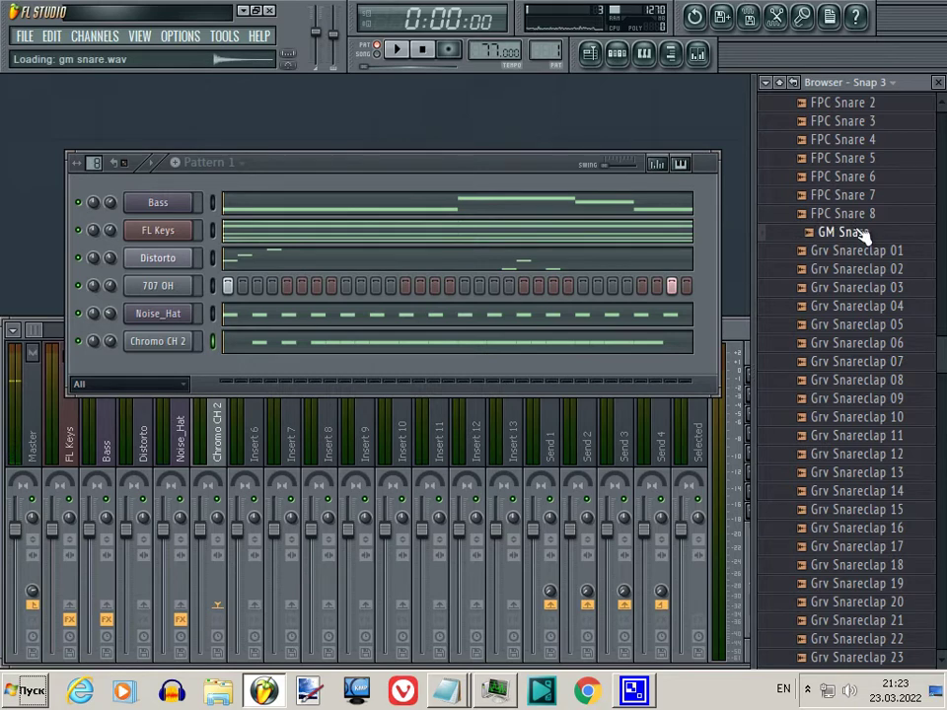
scroll(864, 233, "down", 1)
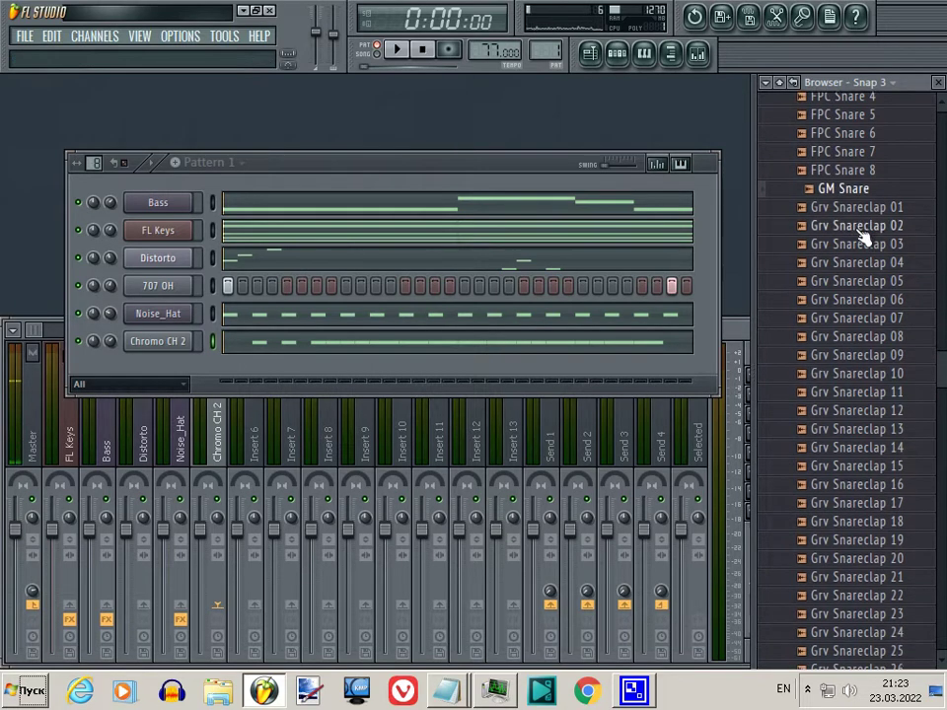
left_click_drag(858, 180, 395, 399)
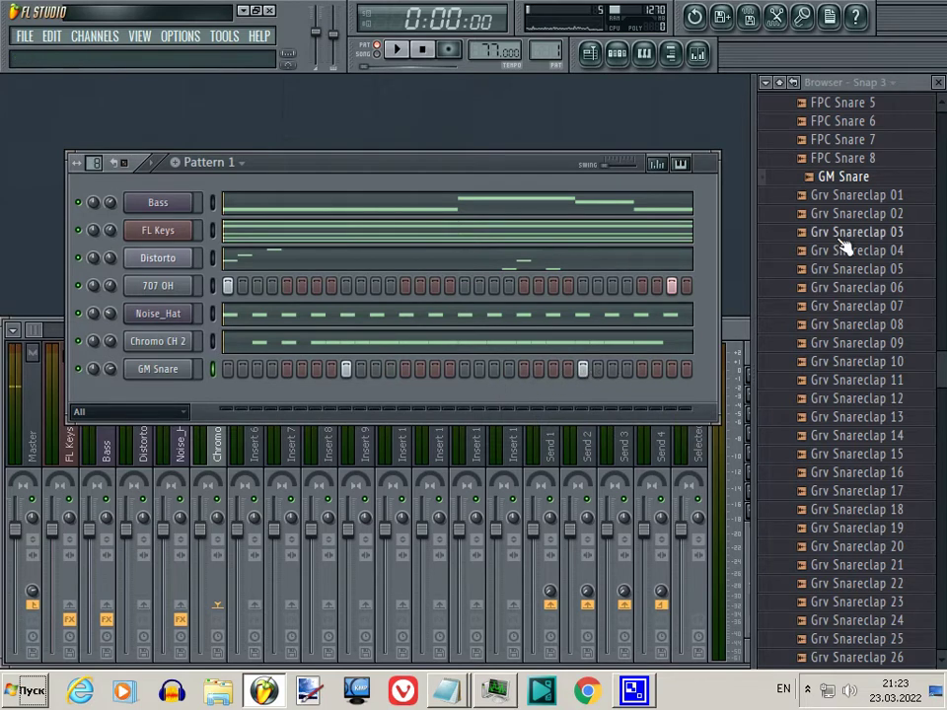
Audition the DNC claps in the Percussion drum pack and add DNC Clap 1 as a new channel below GM Snare
scroll(848, 375, "up", 8)
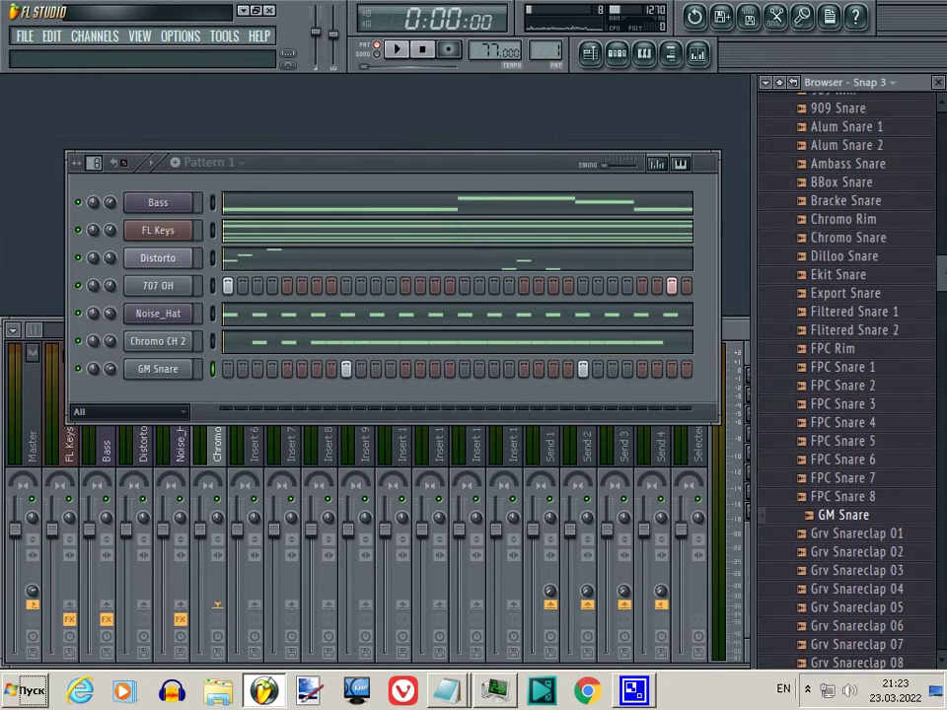
scroll(878, 217, "up", 4)
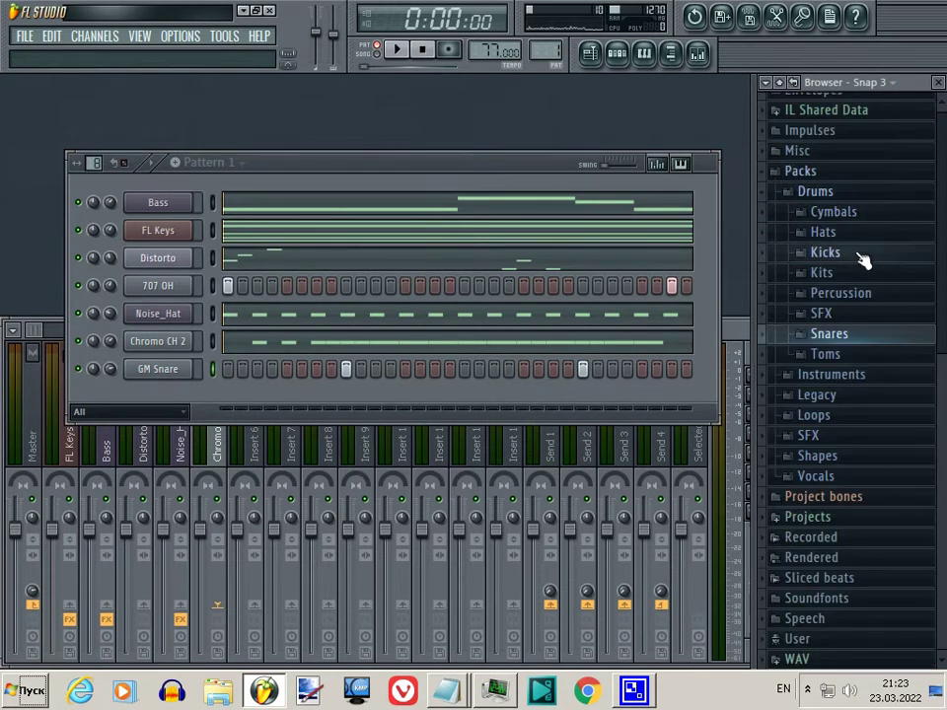
left_click(861, 296)
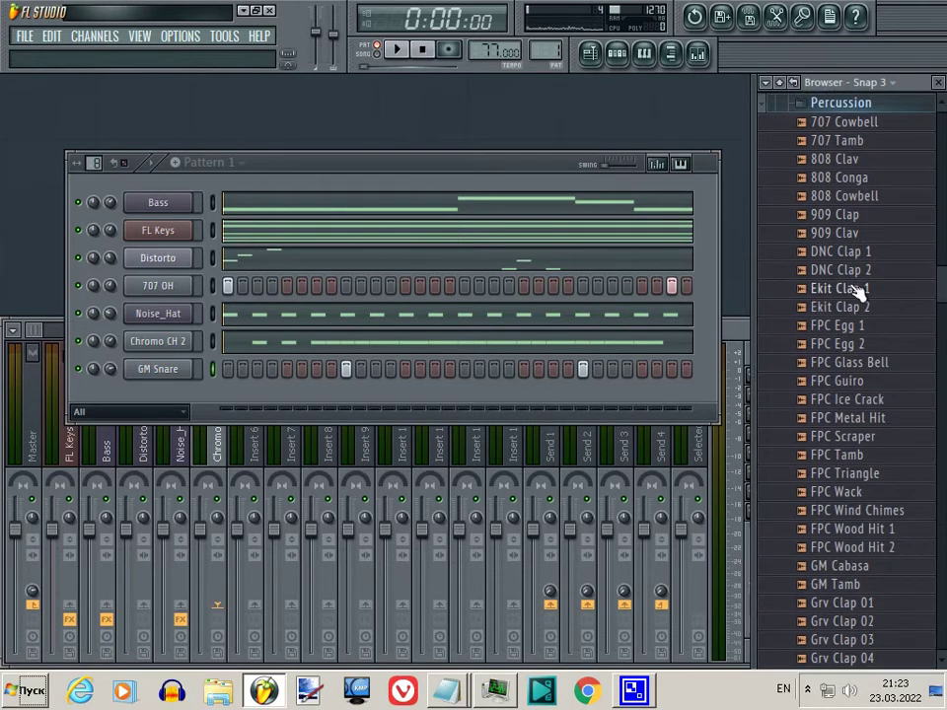
left_click(862, 253)
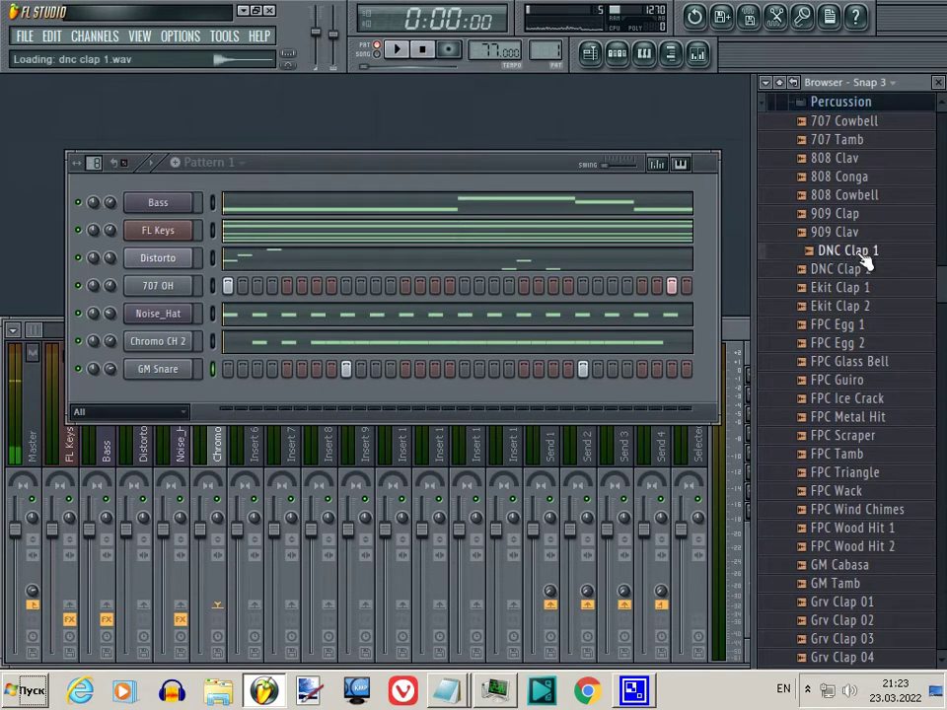
left_click(868, 270)
left_click_drag(846, 250, 170, 406)
Set the DNC Clap 1 channel's filter type to HP
left_click(165, 398)
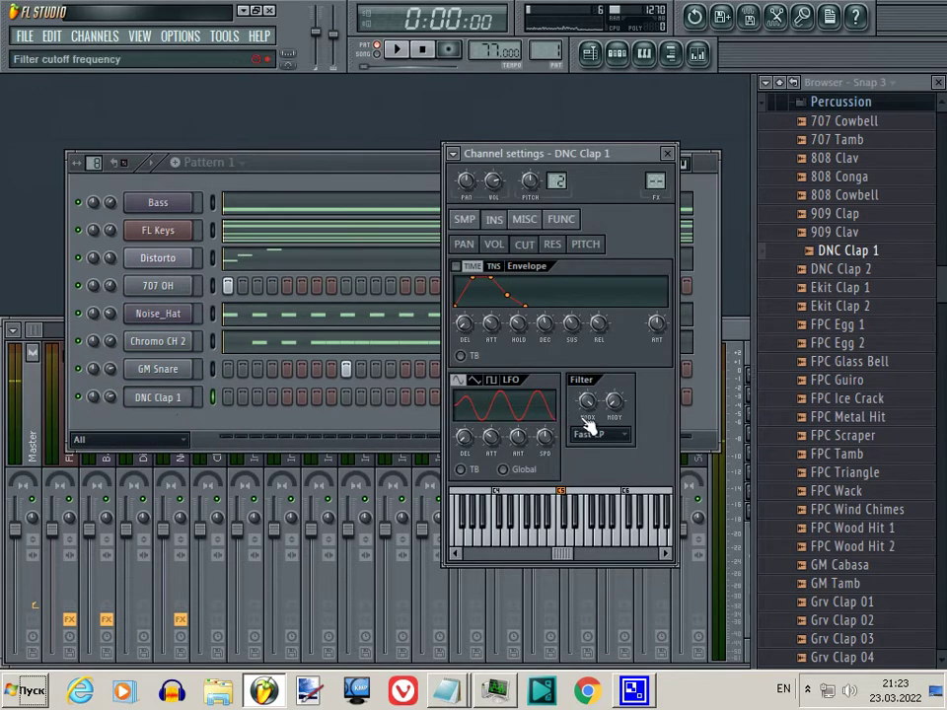
left_click(605, 444)
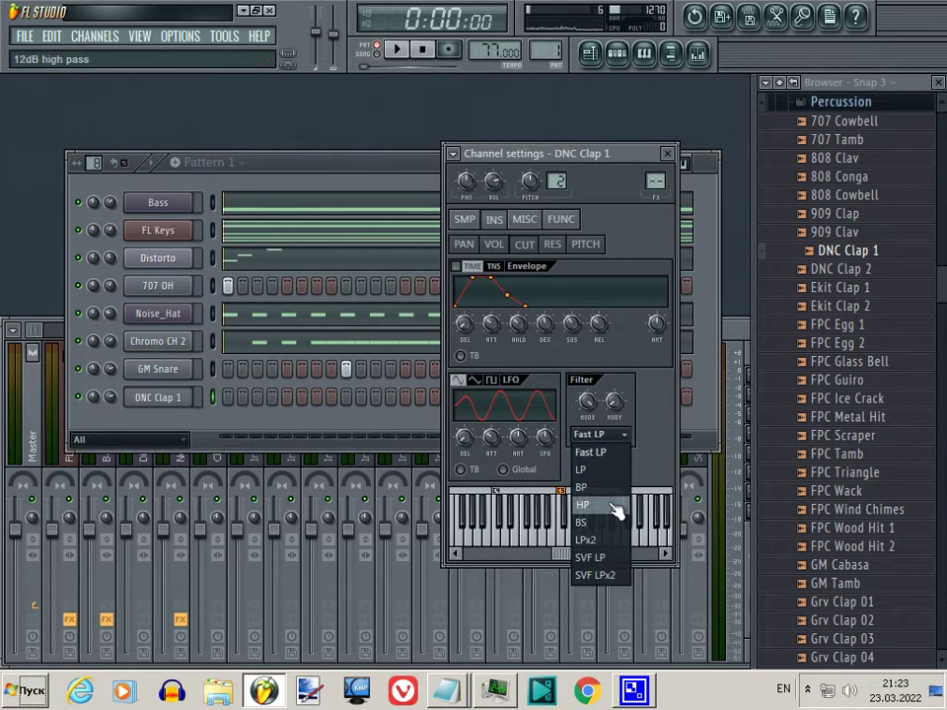
left_click(614, 507)
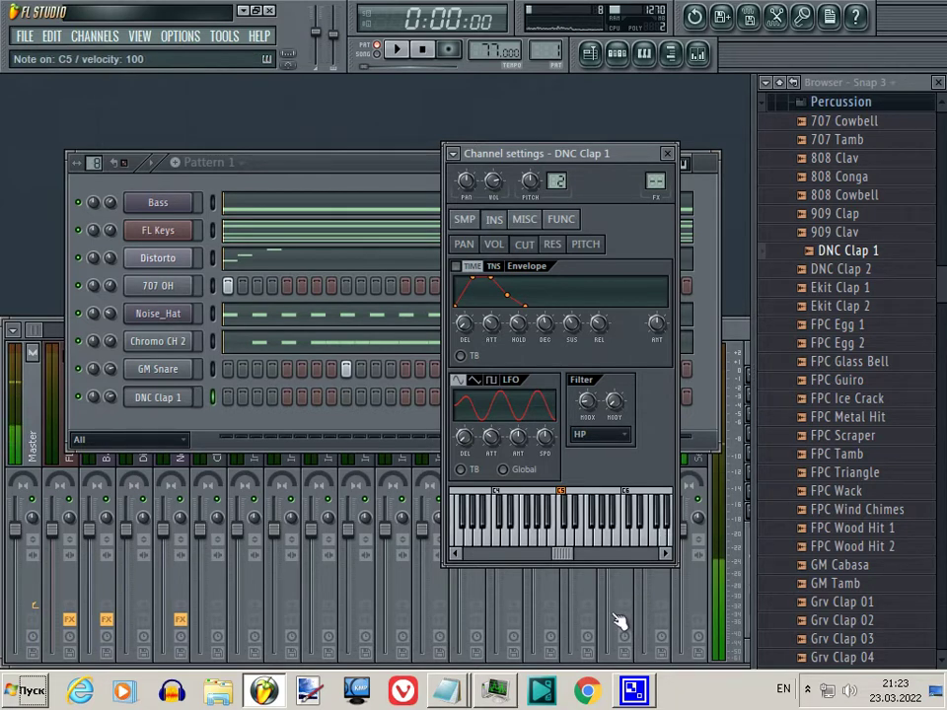
Place a DNC Clap 1 hit on step 9 and play the pattern with Bass, FL Keys, Distorto, 707 OH and Noise_Hat muted
left_click(345, 396)
key("space")
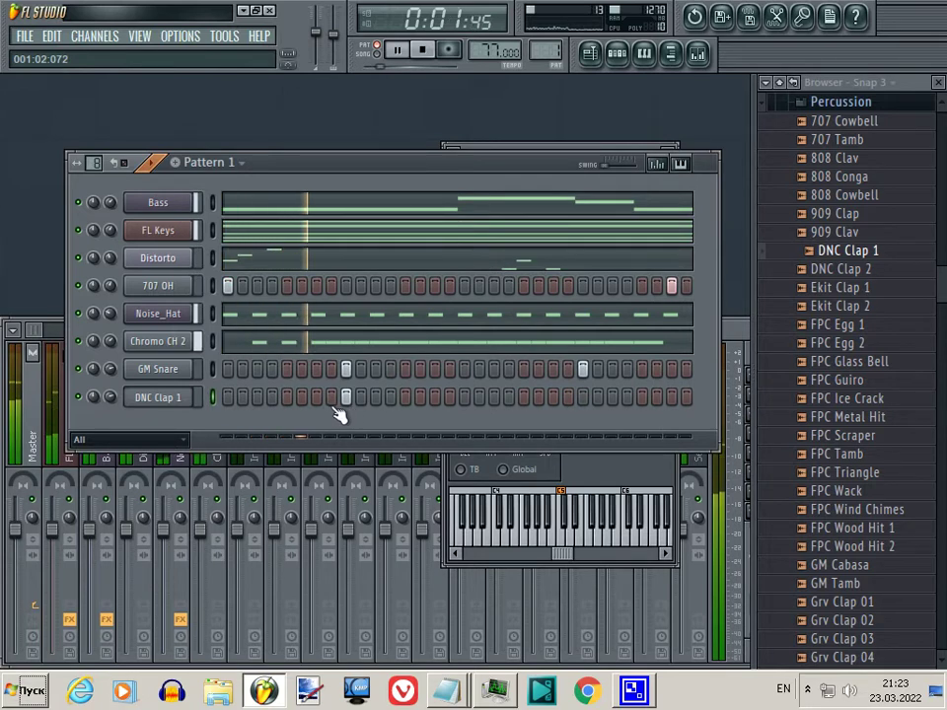
key("space")
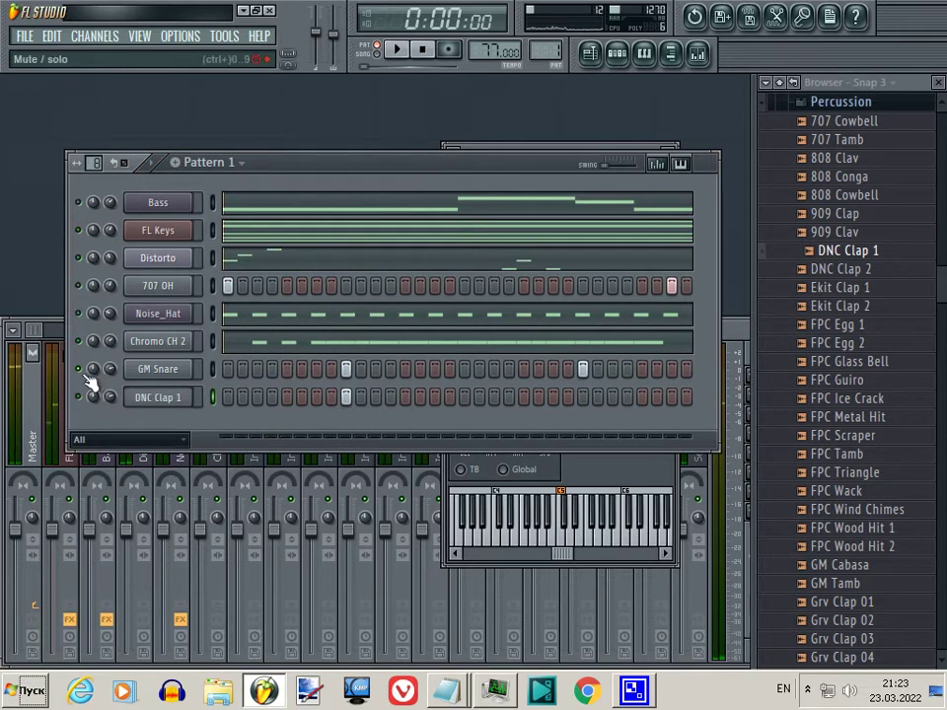
key("space")
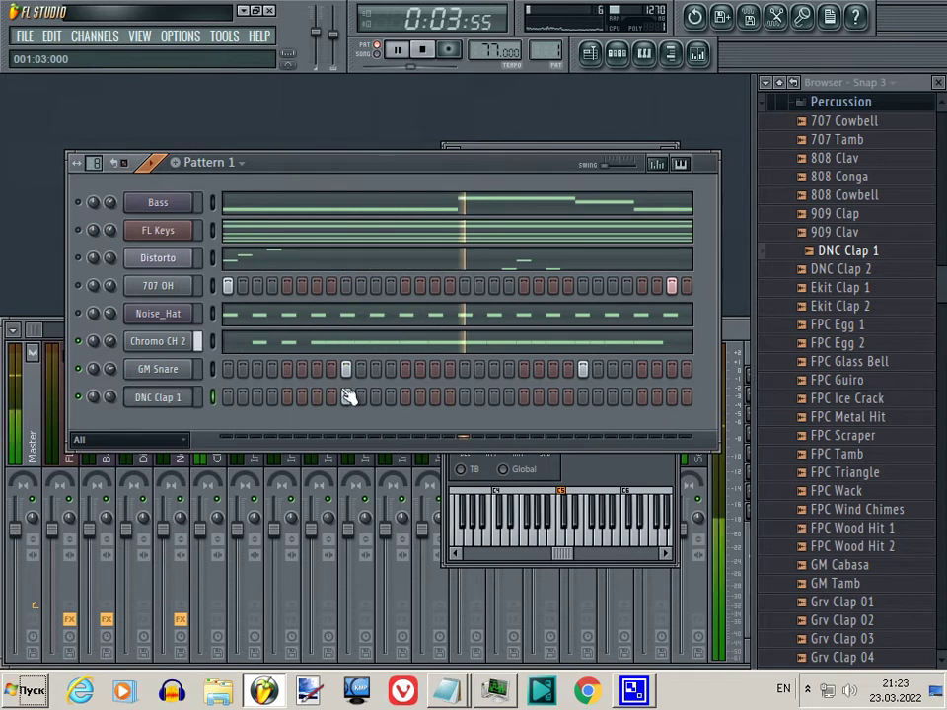
Lower the GM Snare volume, then unmute the 707 OH channel and move it one place down, below Noise_Hat
mouse_move(110, 370)
left_mouse_down()
mouse_move(123, 413)
mouse_move(136, 410)
mouse_move(117, 380)
left_mouse_up()
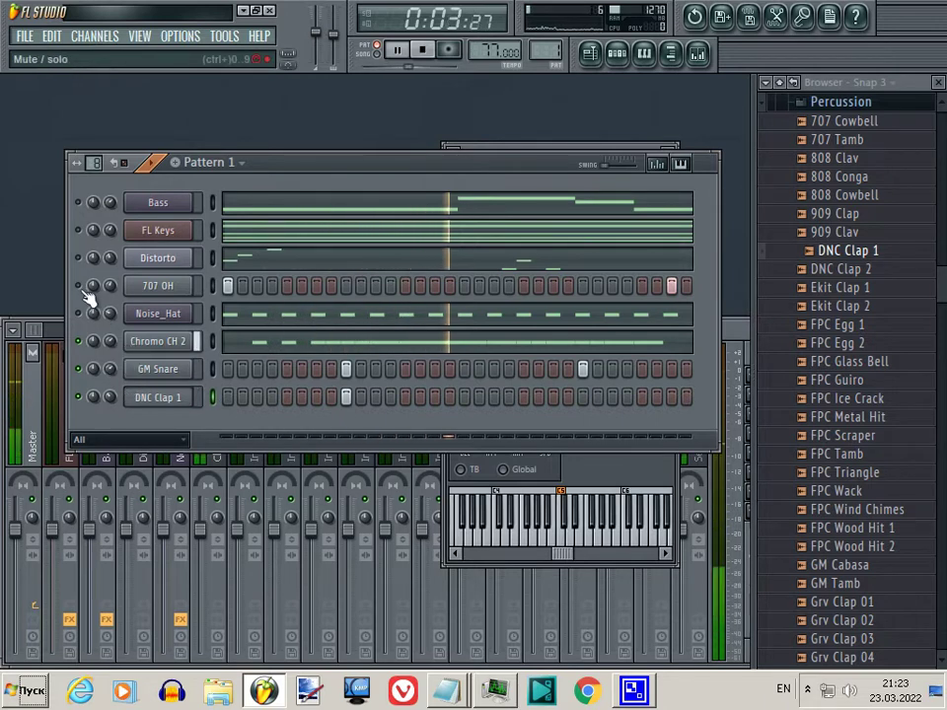
left_click(213, 286)
key("alt+Down")
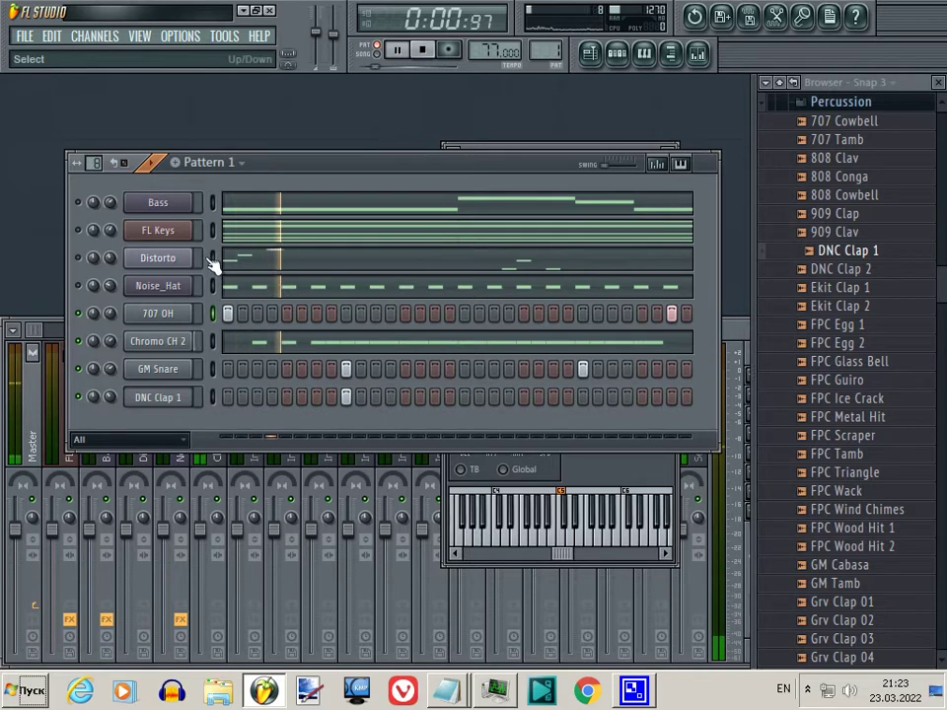
Move the Bass channel from the start to the end of the channel list, below DNC Clap 1
left_click(214, 203)
key("alt+Down")
key("alt+Down")
key("alt+Down")
key("alt+Down")
key("alt+Down")
key("alt+Down")
key("alt+Down")
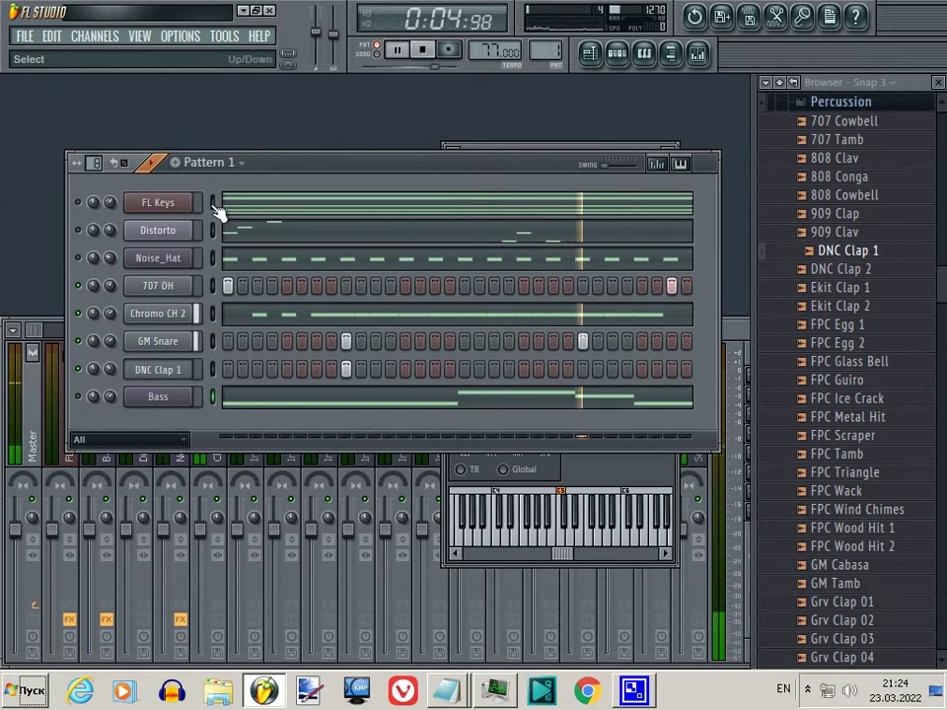
Move the FL Keys channel down to the end of the channel list, below Bass
left_click(214, 203)
key("alt+Down")
key("alt+Down")
key("alt+Down")
key("alt+Down")
key("alt+Down")
key("alt+Down")
key("alt+Down")
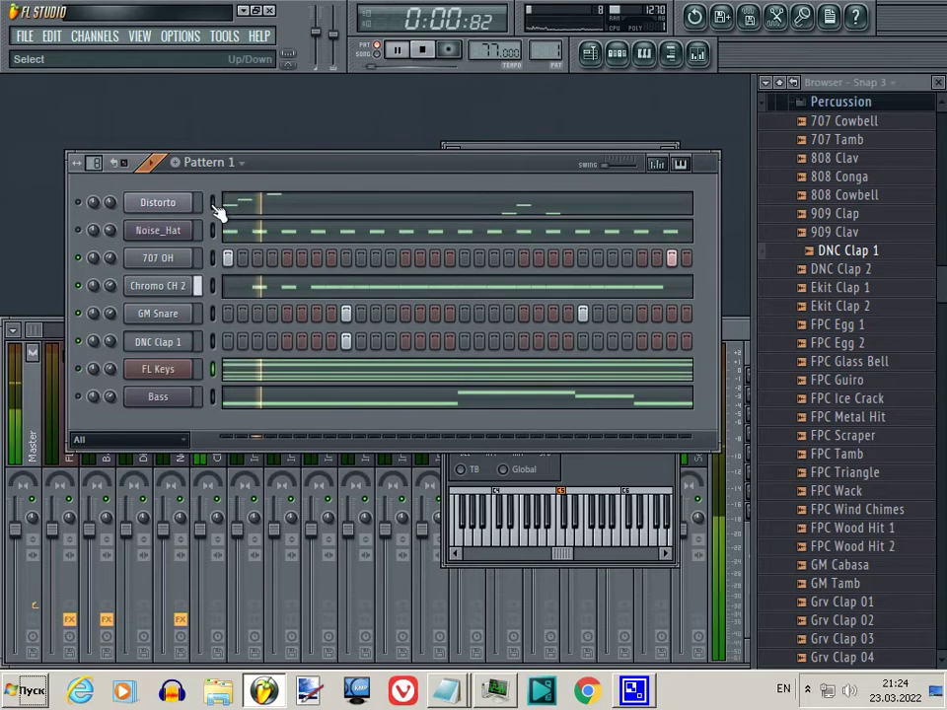
Move the Distorto channel down to the end of the channel list, below FL Keys
left_click(214, 204)
key("alt+Down")
key("alt+Down")
key("alt+Down")
key("alt+Down")
key("alt+Down")
key("alt+Down")
key("alt+Down")
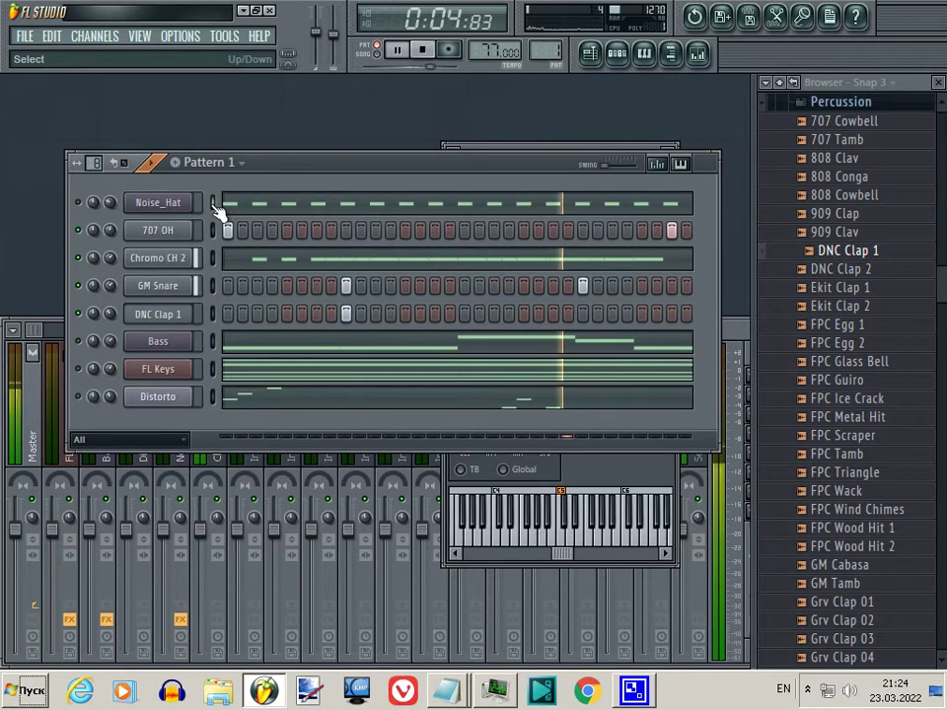
Move Noise_Hat to the end of the channel list, and shift 707 OH and Chromo CH 2 two places down, below DNC Clap 1
left_click(214, 203)
key("alt+Down")
key("alt+Down")
key("alt+Down")
key("alt+Down")
key("alt+Down")
key("alt+Down")
key("alt+Down")
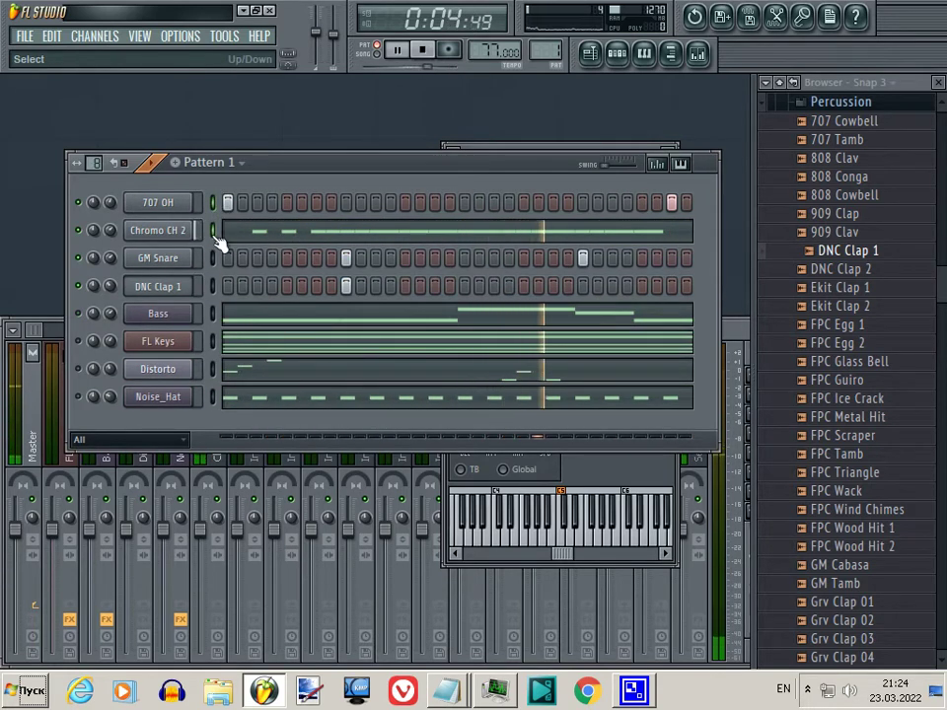
key("alt+Down")
key("alt+Down")
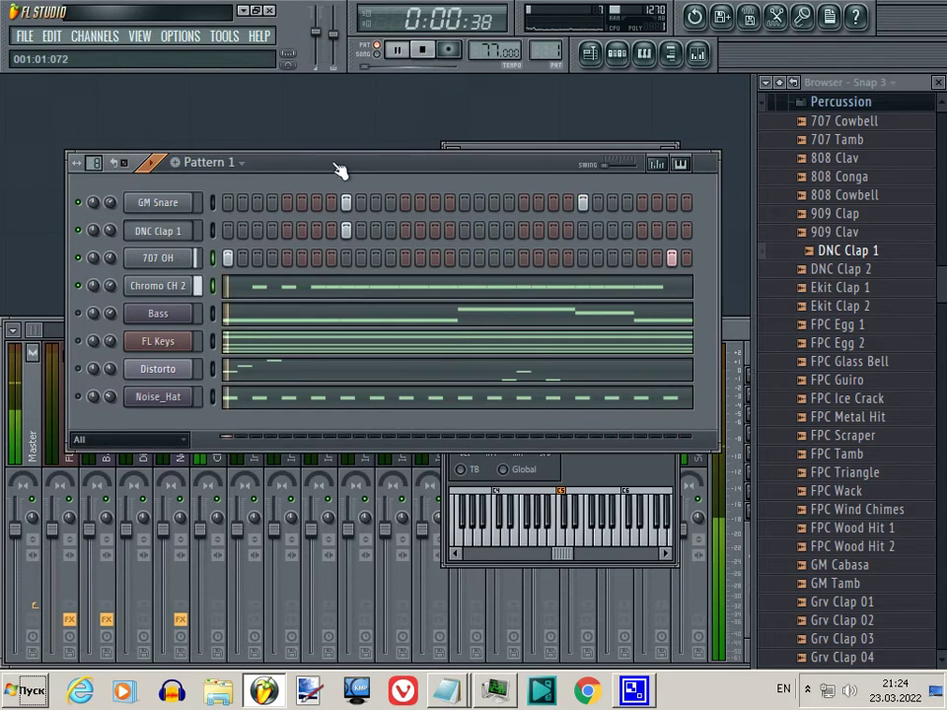
Fine-tune the GM Snare volume, stop playback and set the DNC Clap 1 volume to about 53%
left_click(110, 202)
left_click_drag(115, 204, 116, 203)
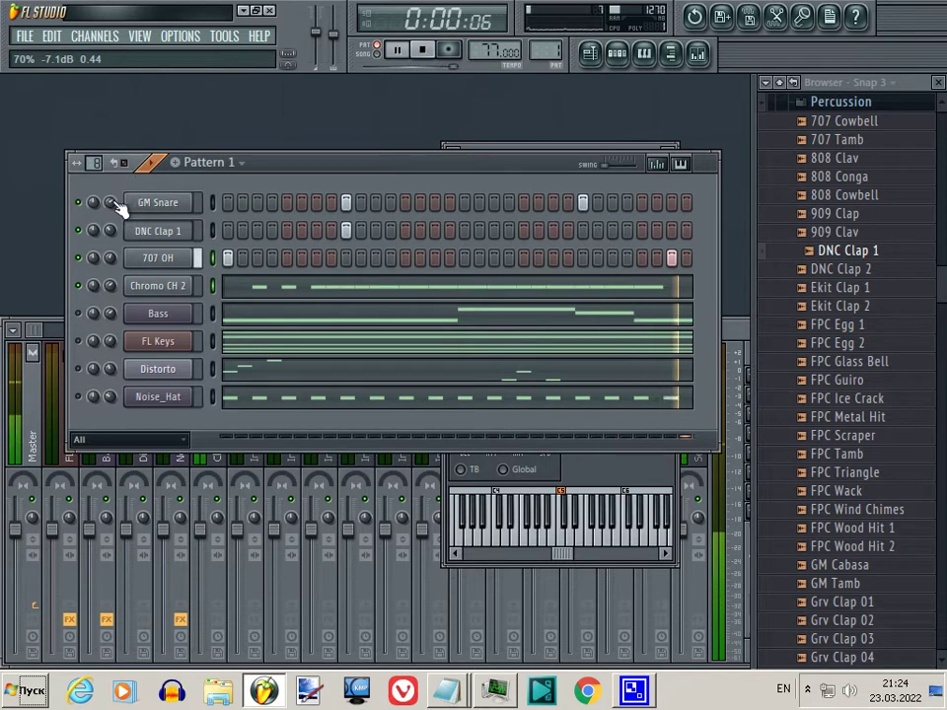
mouse_move(122, 212)
left_mouse_down()
mouse_move(122, 228)
mouse_move(122, 198)
left_mouse_up()
key("space")
left_click(163, 233)
left_click(117, 237)
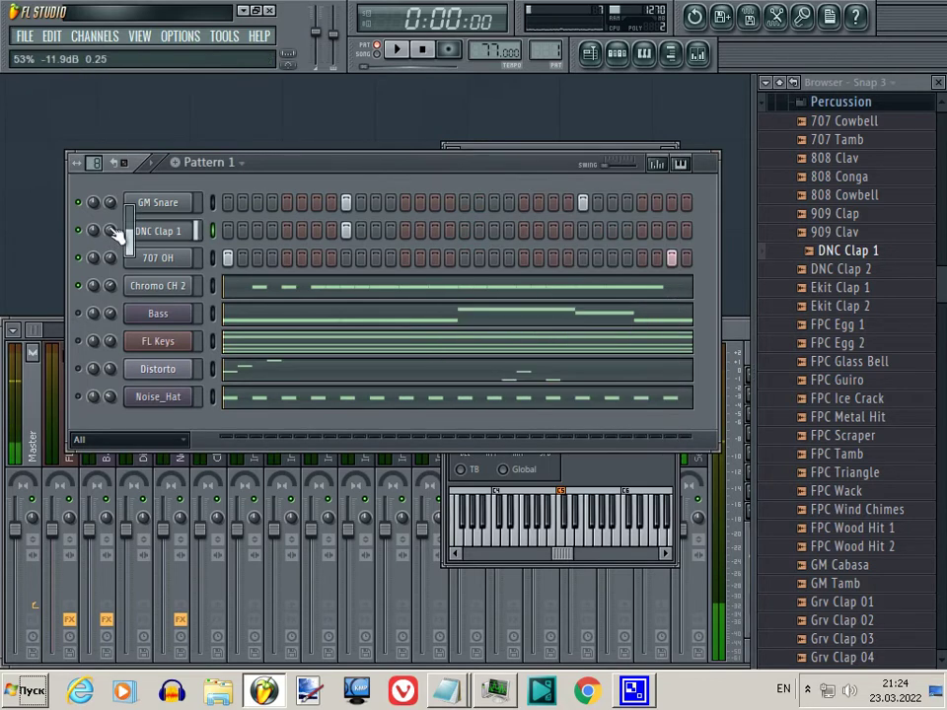
Check DNC Clap 1's filter and time settings while playing the pattern, and add a DNC Clap 1 hit on step 25
left_click(567, 150)
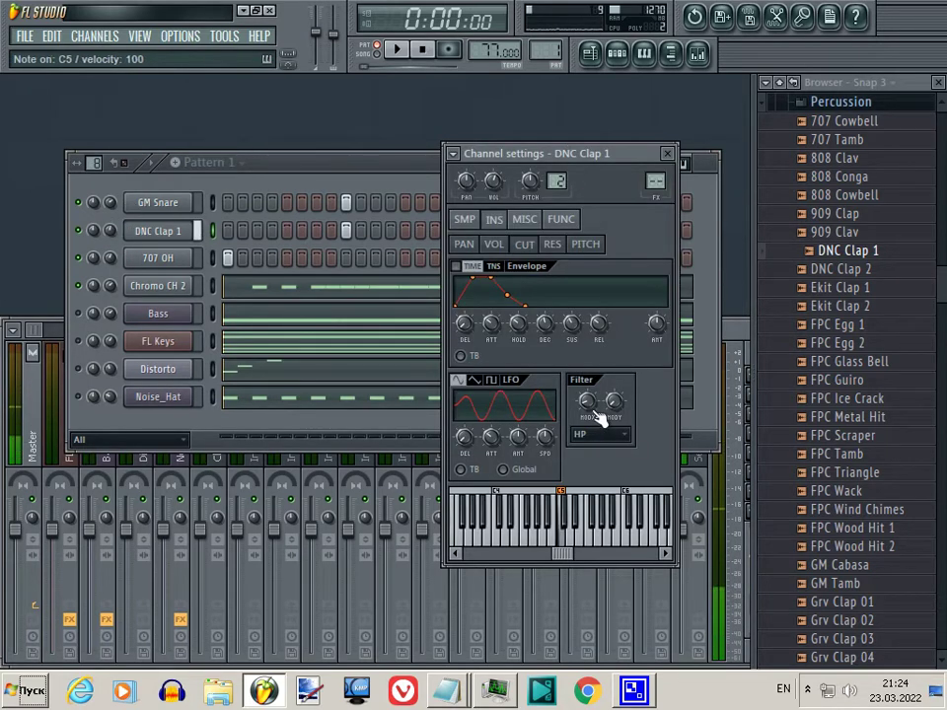
left_click(558, 228)
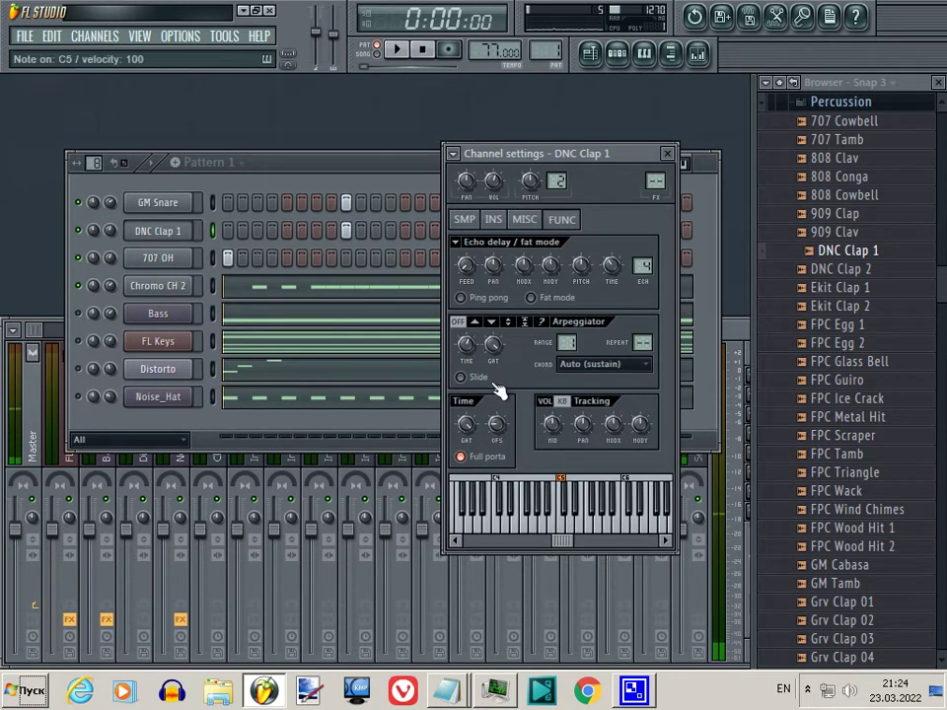
key("space")
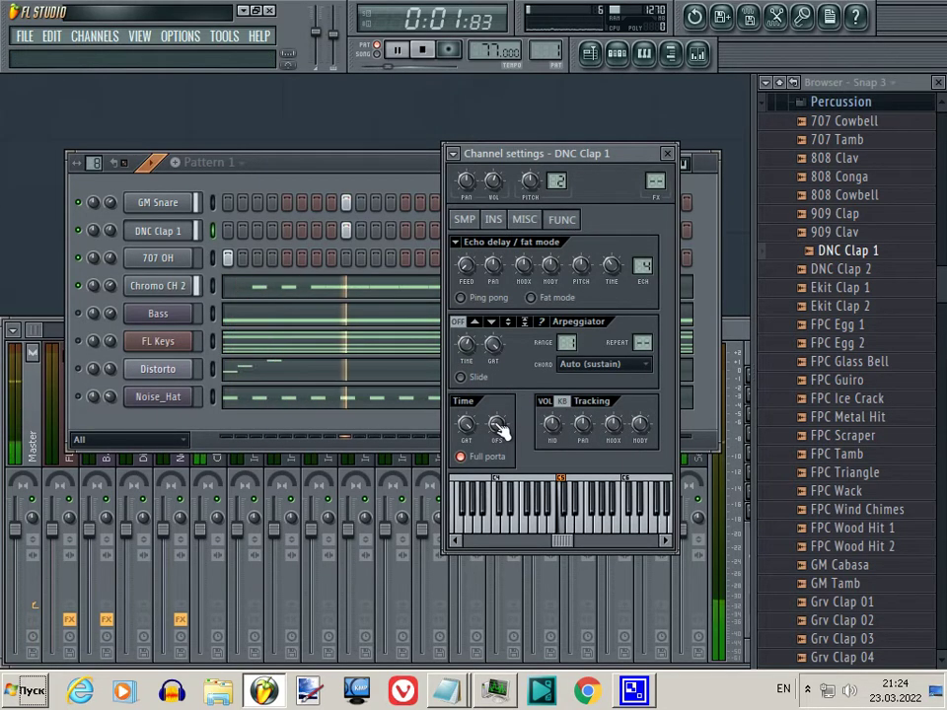
left_click(111, 235)
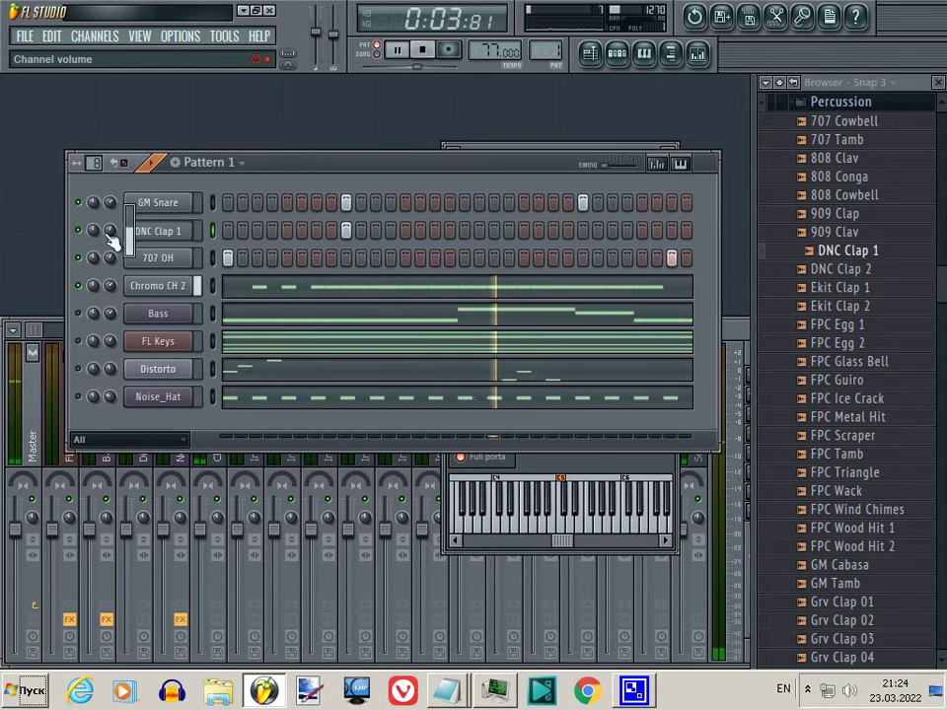
left_click(583, 230)
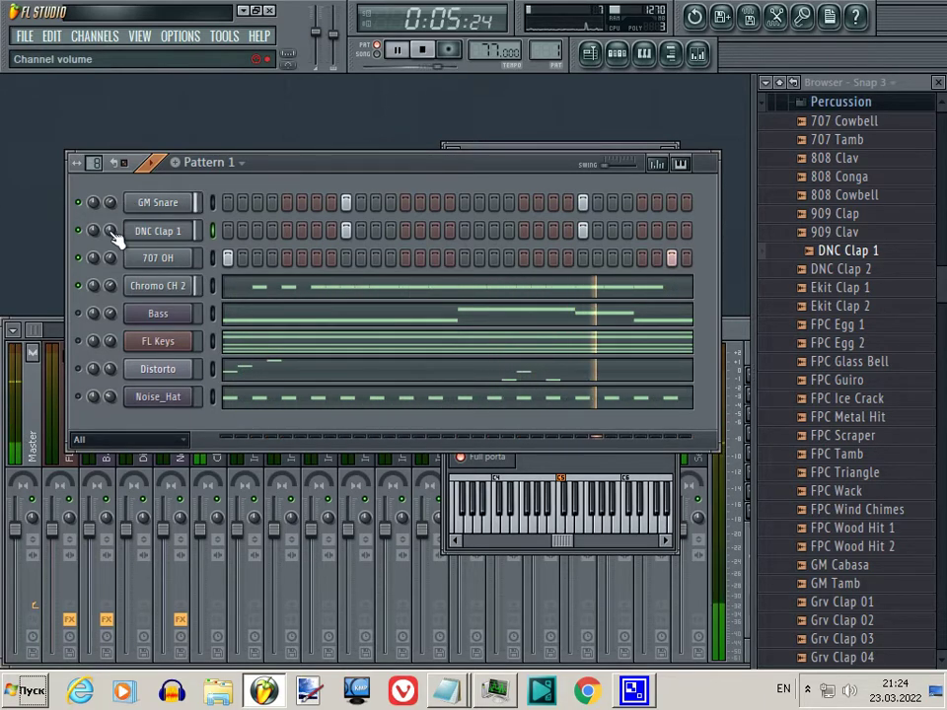
Collapse the Percussion pack folder and readjust the DNC Clap 1 volume with all channels playing
left_click(673, 147)
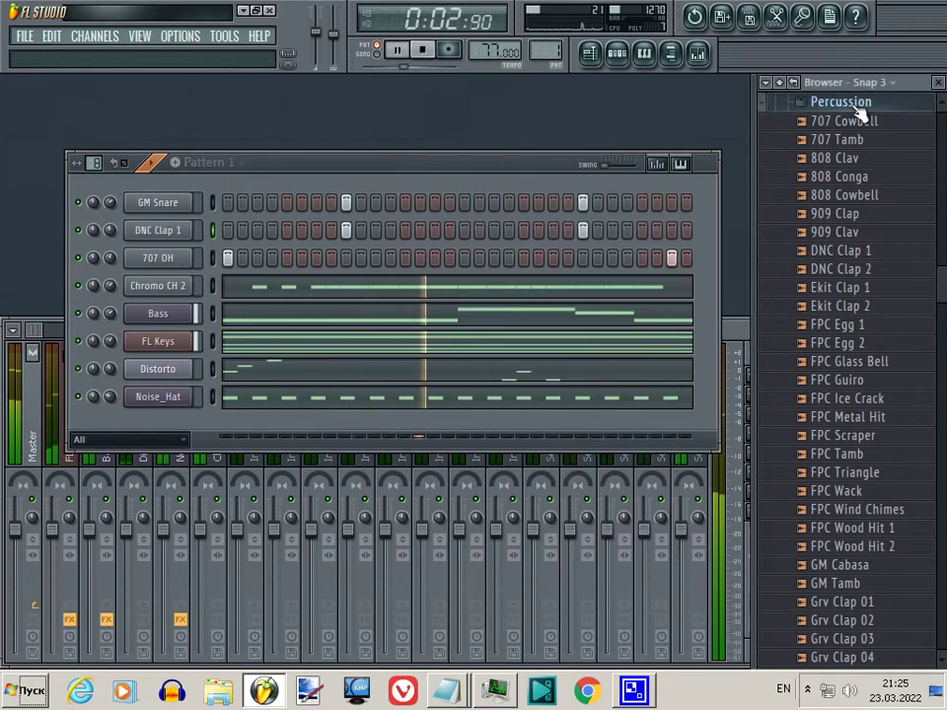
left_click(854, 106)
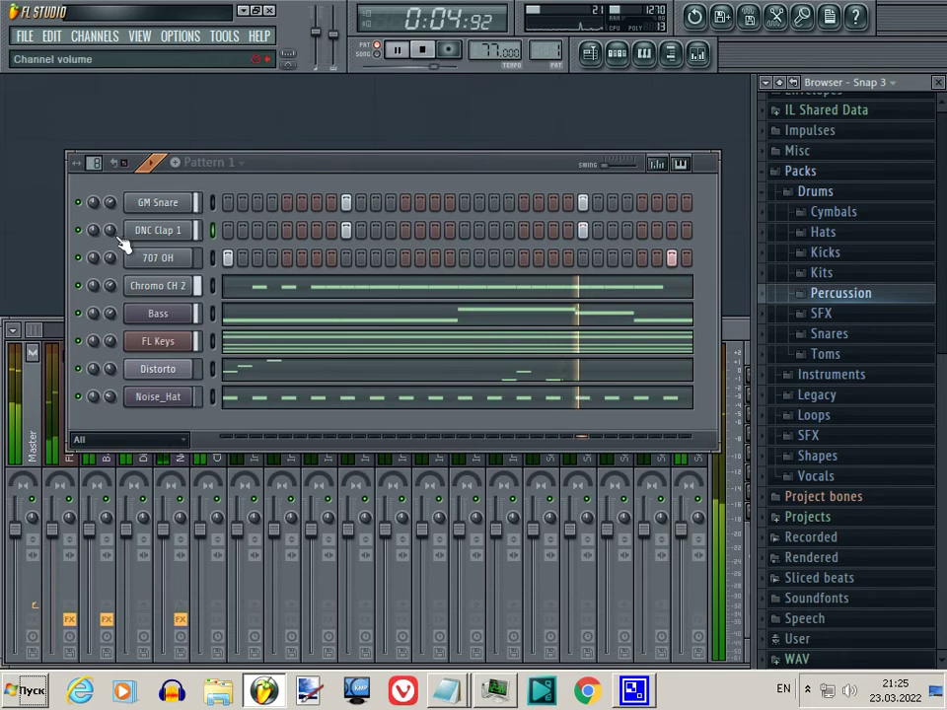
left_click(117, 235)
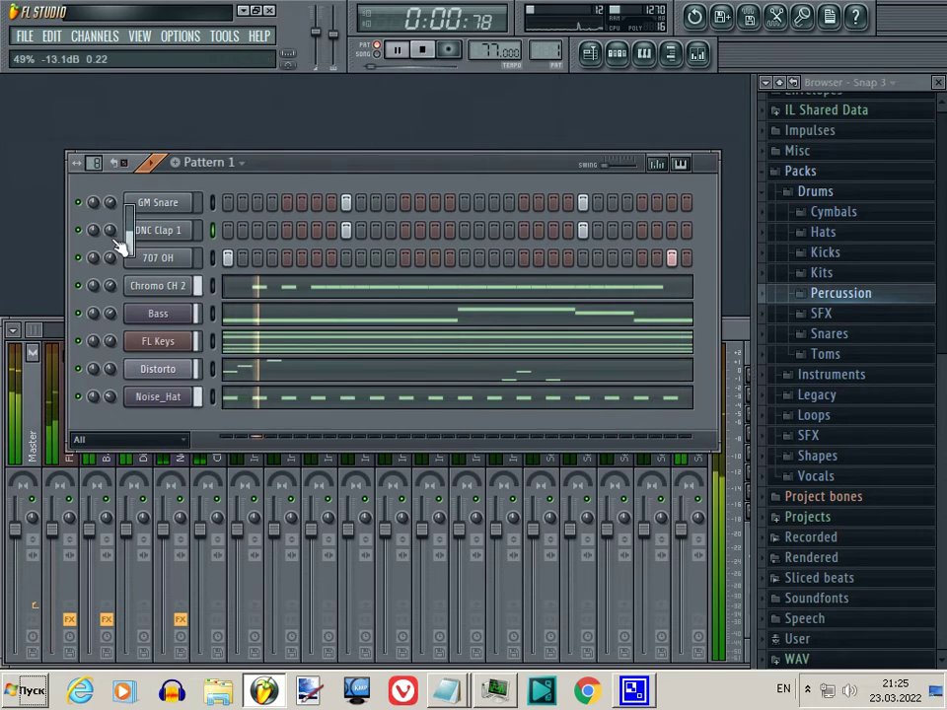
left_click_drag(120, 244, 122, 231)
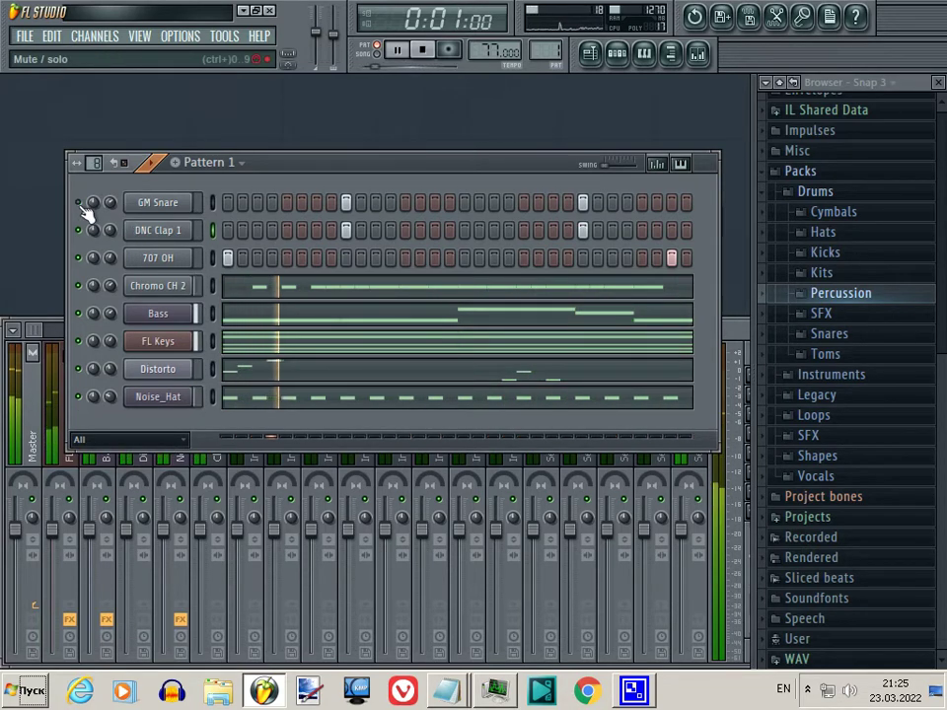
Review the instrument properties of DNC Clap 1 with the GM Snare channel muted
left_click(132, 237)
left_click(526, 221)
left_click(495, 223)
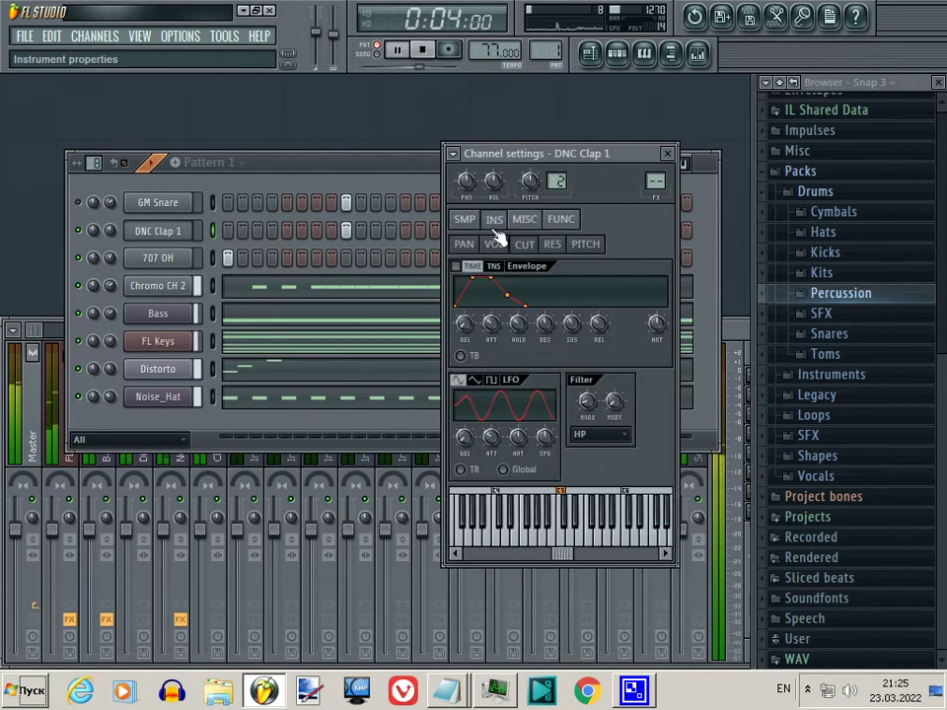
left_click(124, 241)
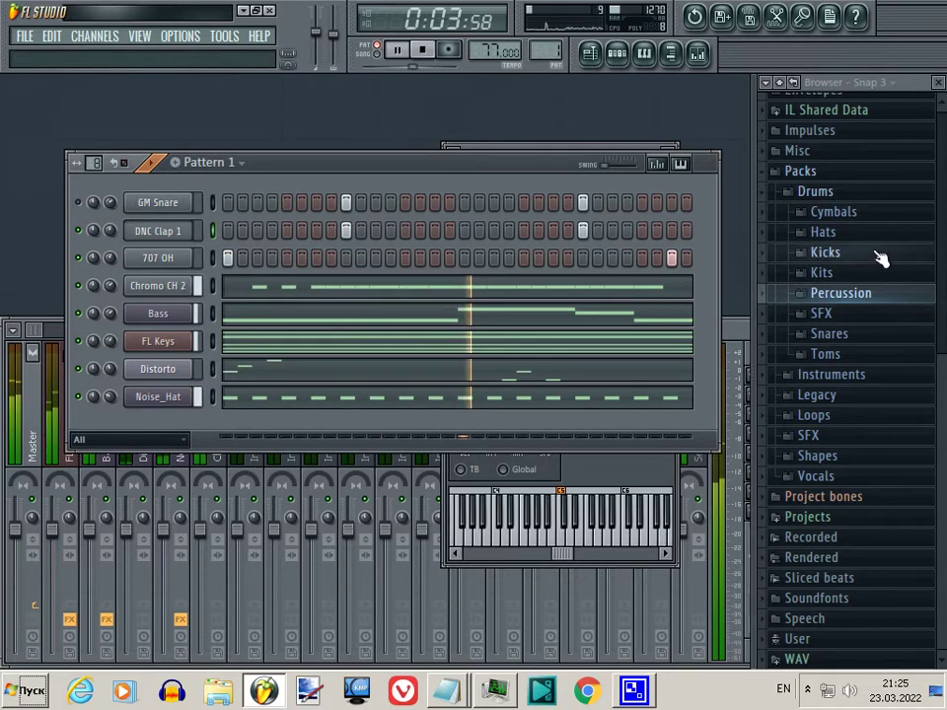
Audition Alum Snare 2 and Ambass Snare in the Snares pack, replace the GM Snare sample with Ambass Snare and unmute that channel
left_click(862, 334)
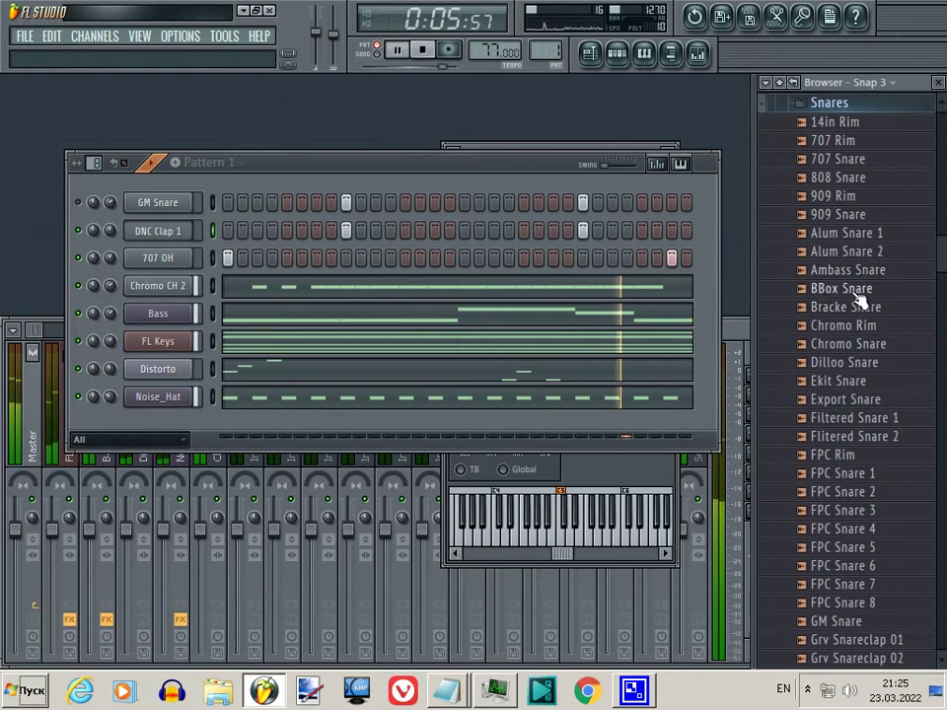
left_click(809, 268)
left_click(872, 252)
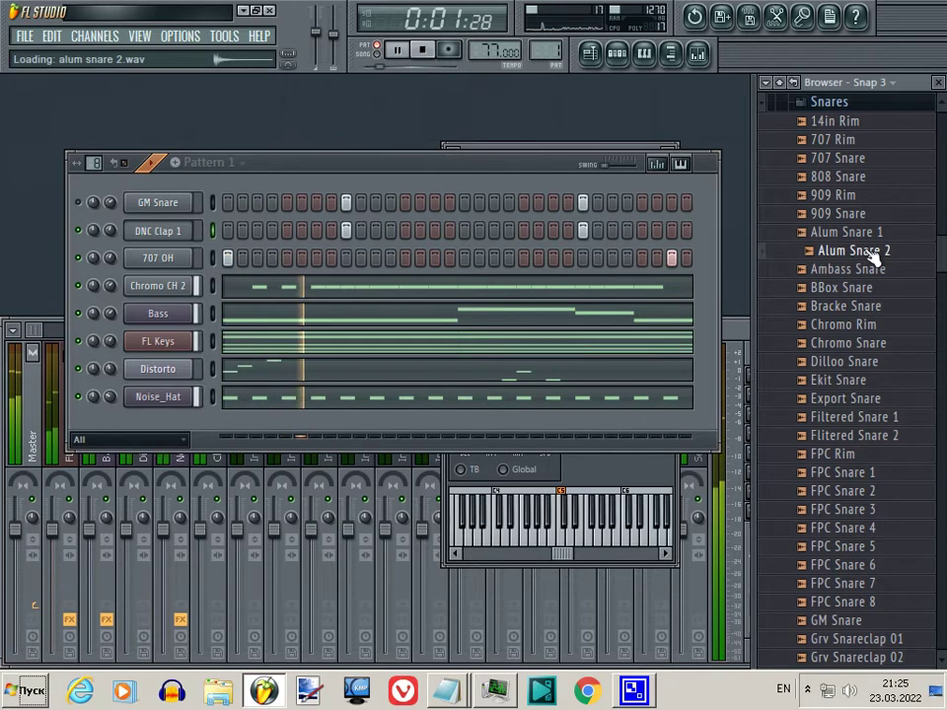
left_click(872, 269)
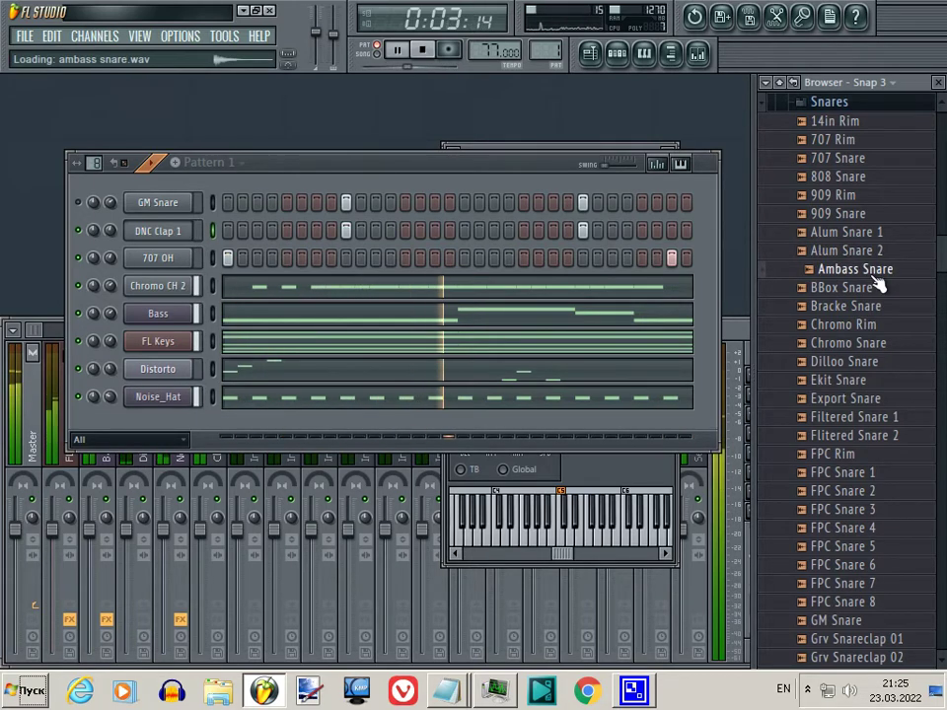
left_click_drag(871, 269, 178, 207)
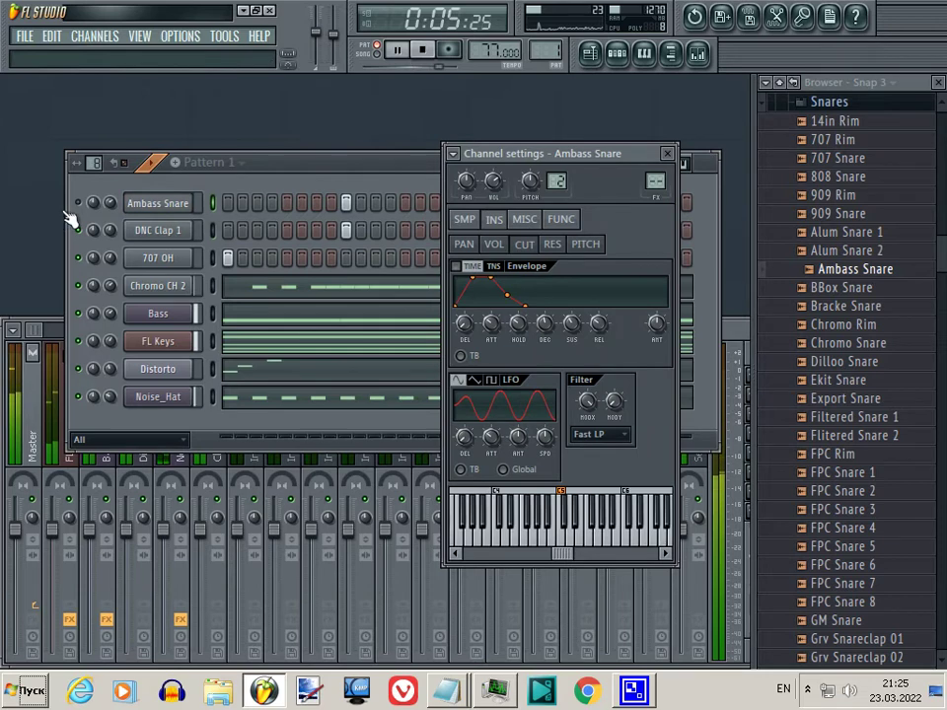
left_click(79, 205)
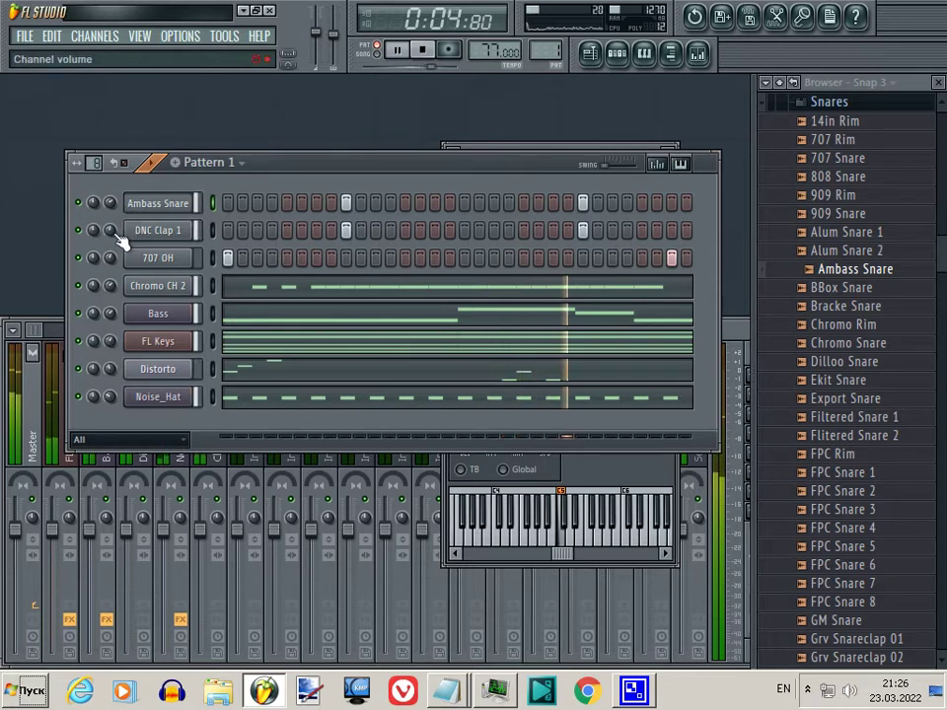
Set the DNC Clap 1 volume to about 54% against the Ambass Snare
left_click(118, 237)
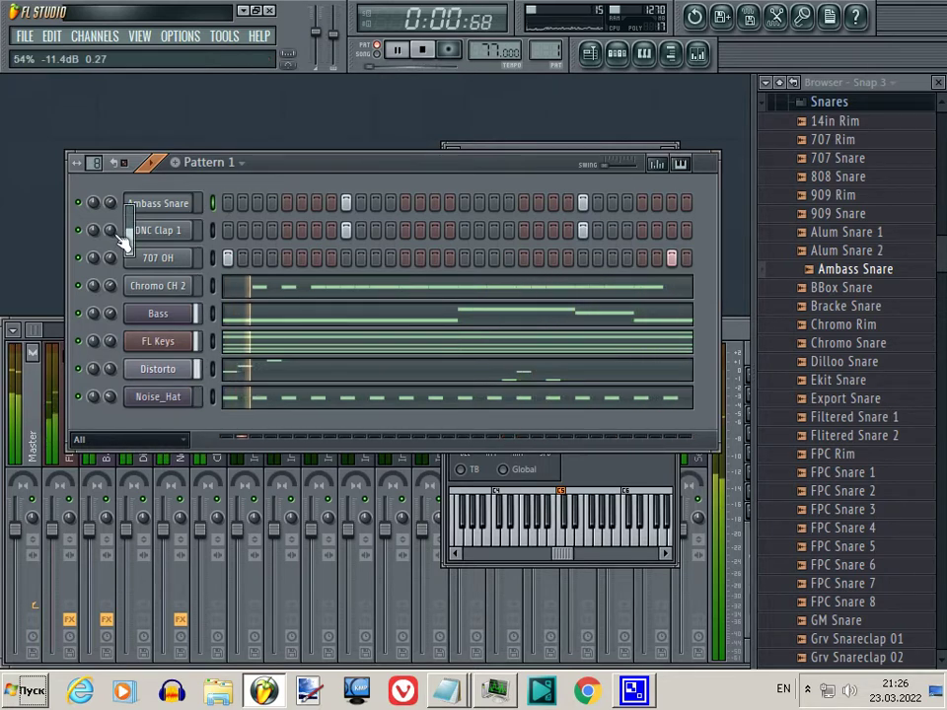
left_click_drag(121, 238, 119, 234)
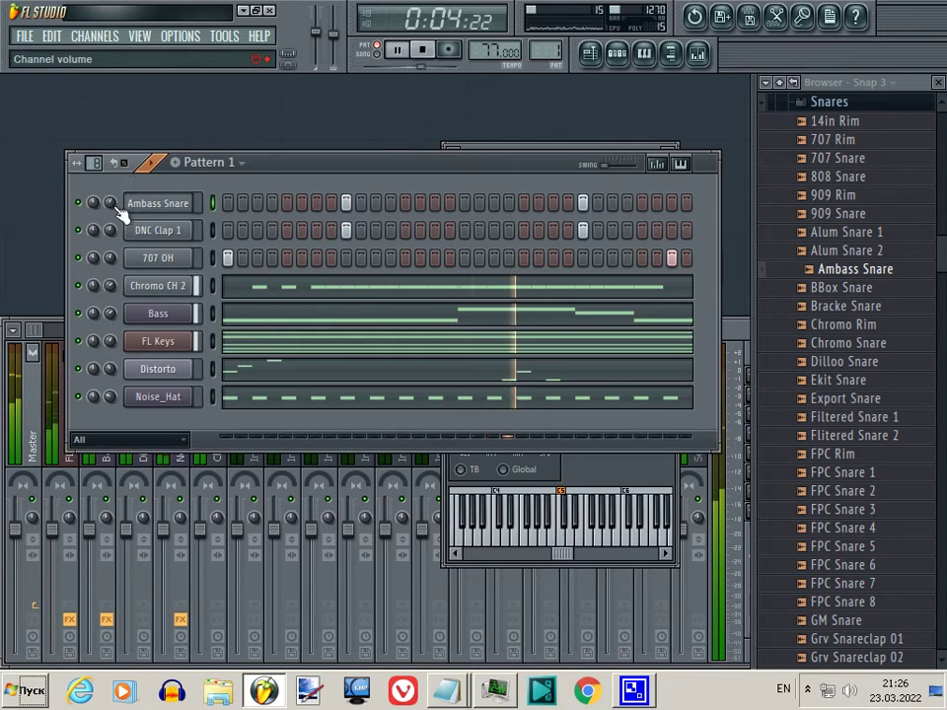
Add extra Ambass Snare hits on steps 15 and 19
left_click(437, 205)
left_click(497, 207)
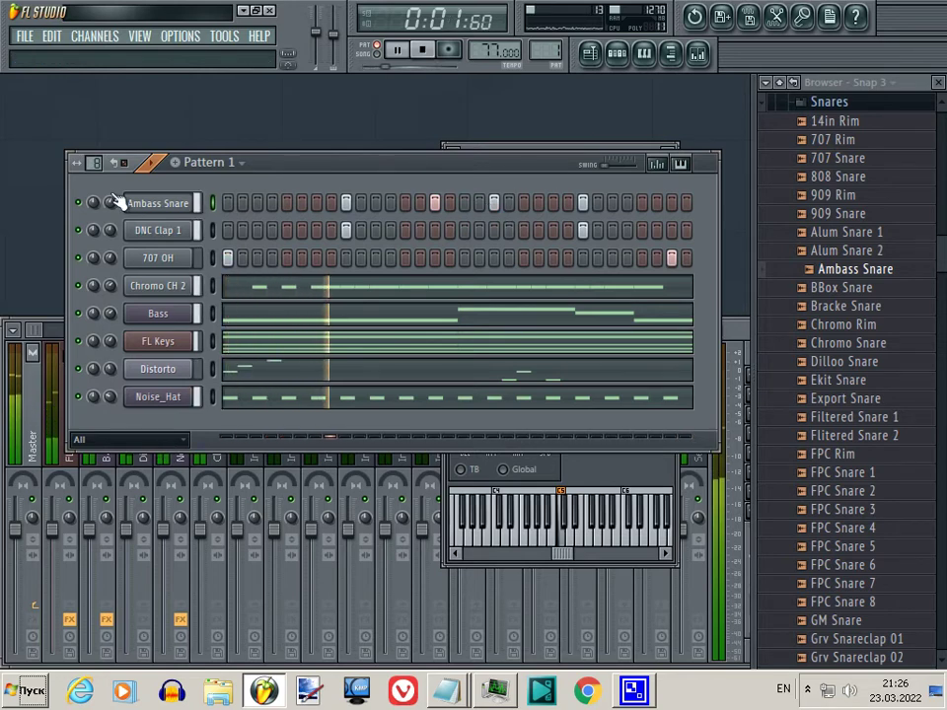
Lower the Ambass Snare volume in small increments to about 58%
left_click_drag(110, 194, 130, 202)
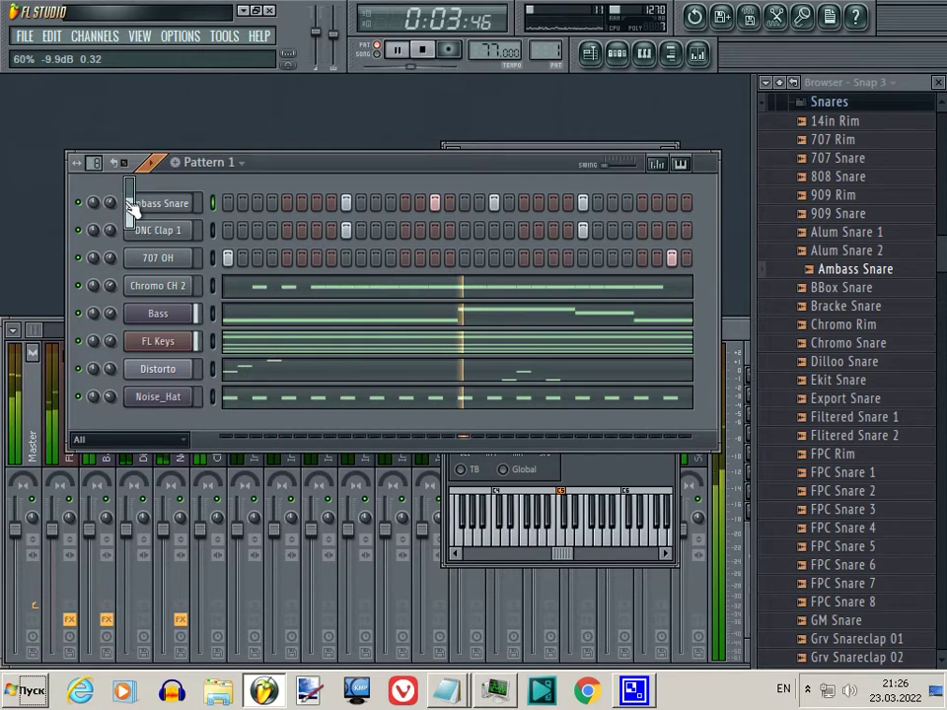
left_click_drag(131, 207, 131, 208)
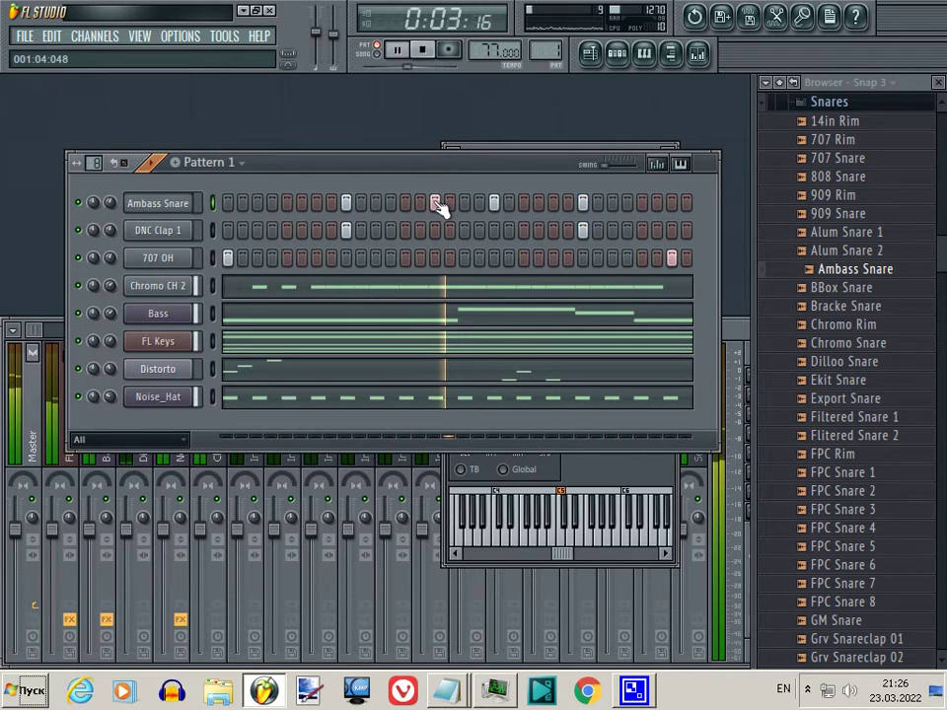
scroll(109, 203, "down", 5)
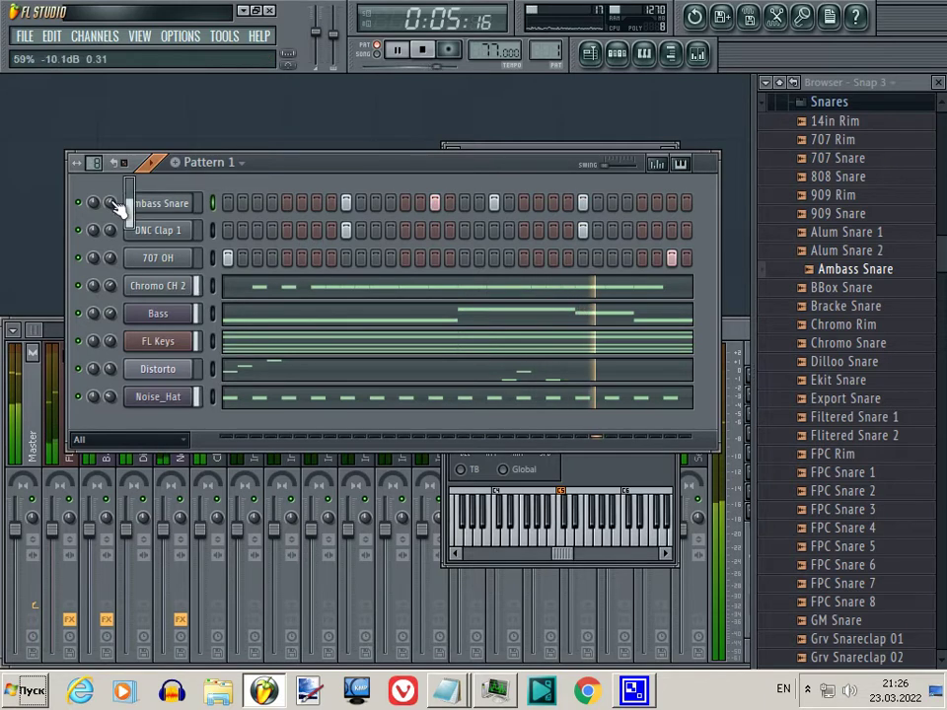
scroll(116, 205, "down", 2)
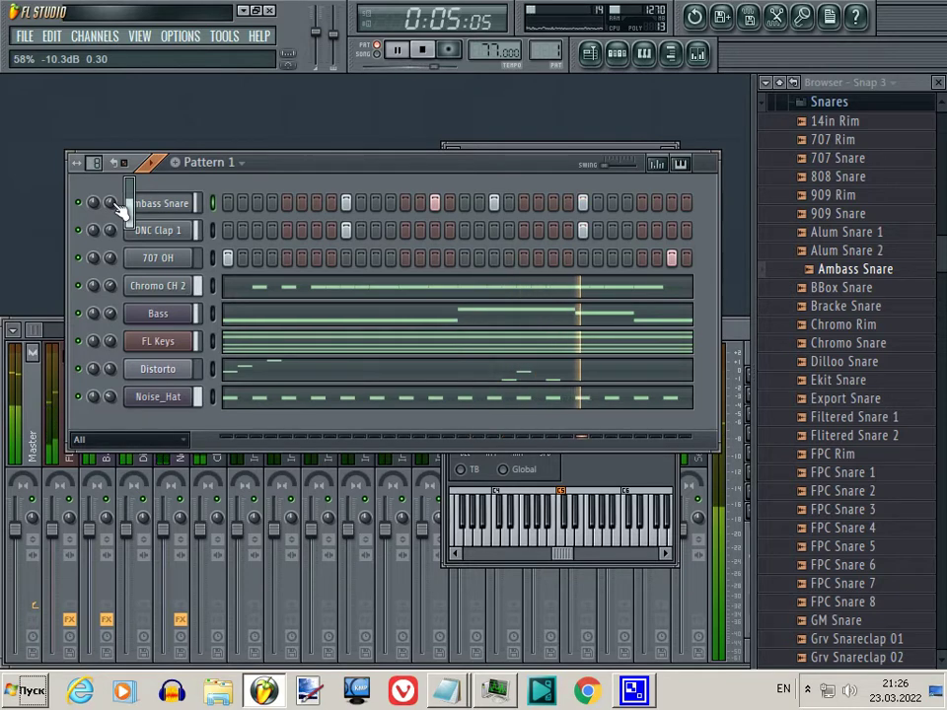
Remove the Ambass Snare hits on steps 15 and 19
left_click(434, 202)
left_click(490, 202)
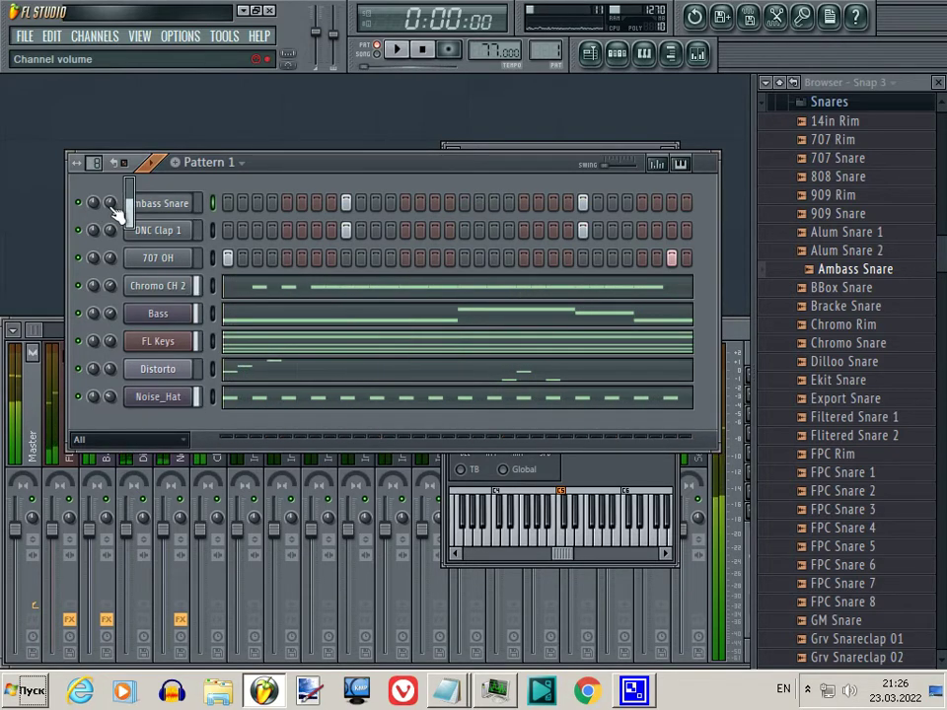
Play only Ambass Snare and DNC Clap 1 with the other channels muted, and set the Ambass Snare volume to about 57%
key("space")
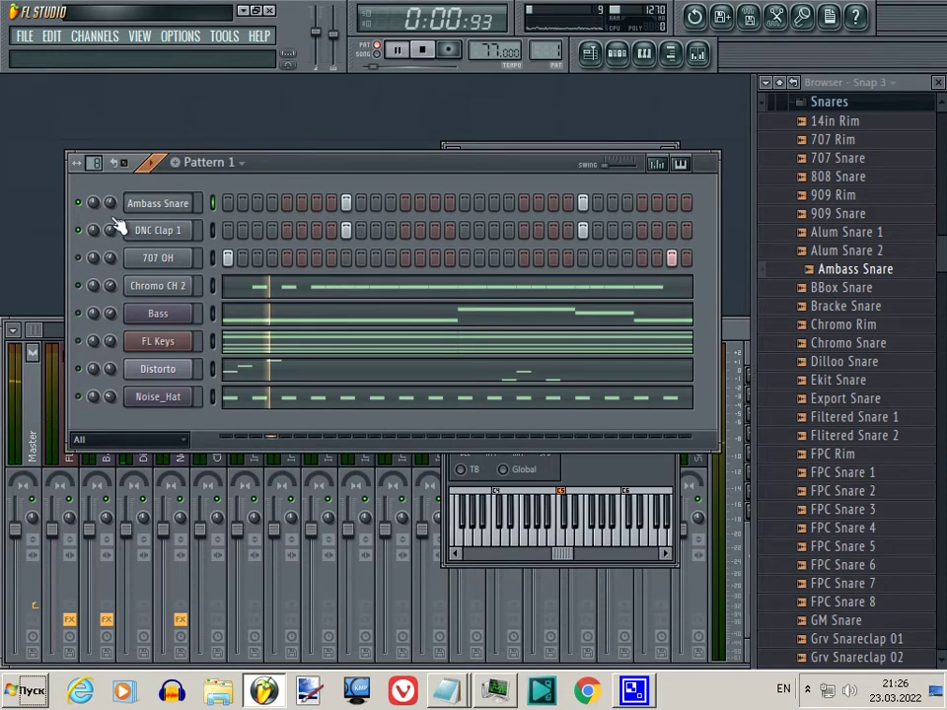
key("space")
key("z")
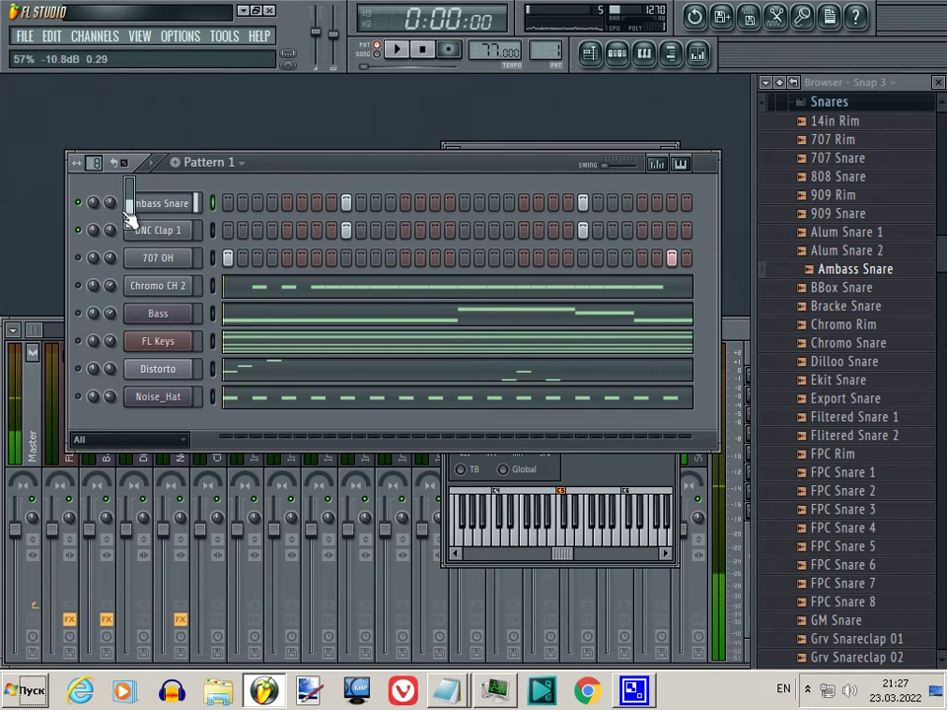
Lower the Ambass Snare volume to about 55% during playback and collapse the Snares sample folder
key("space")
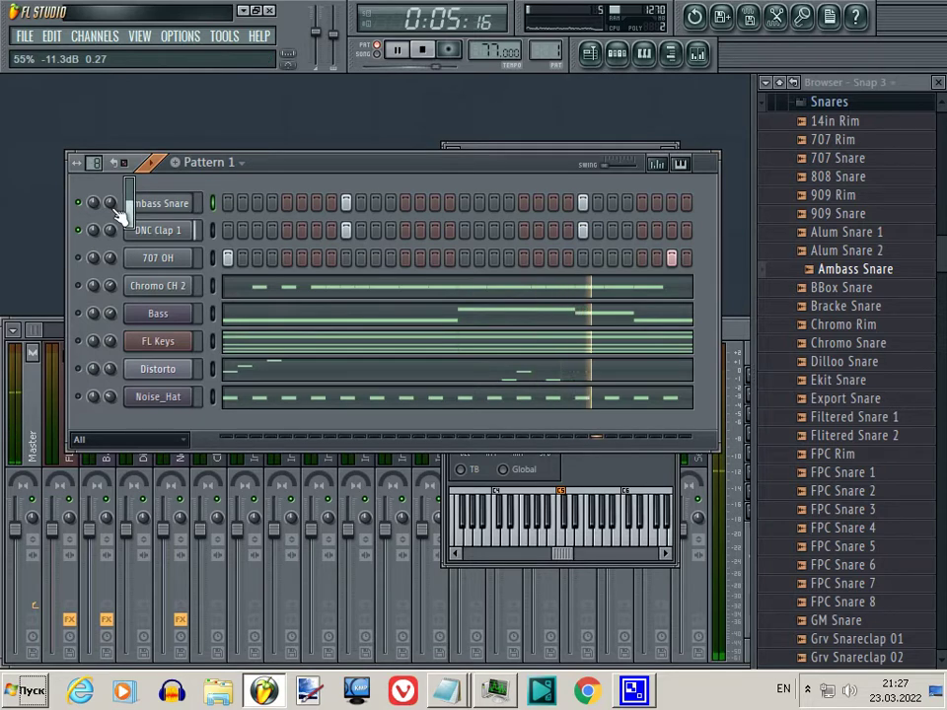
scroll(122, 219, "down", 1)
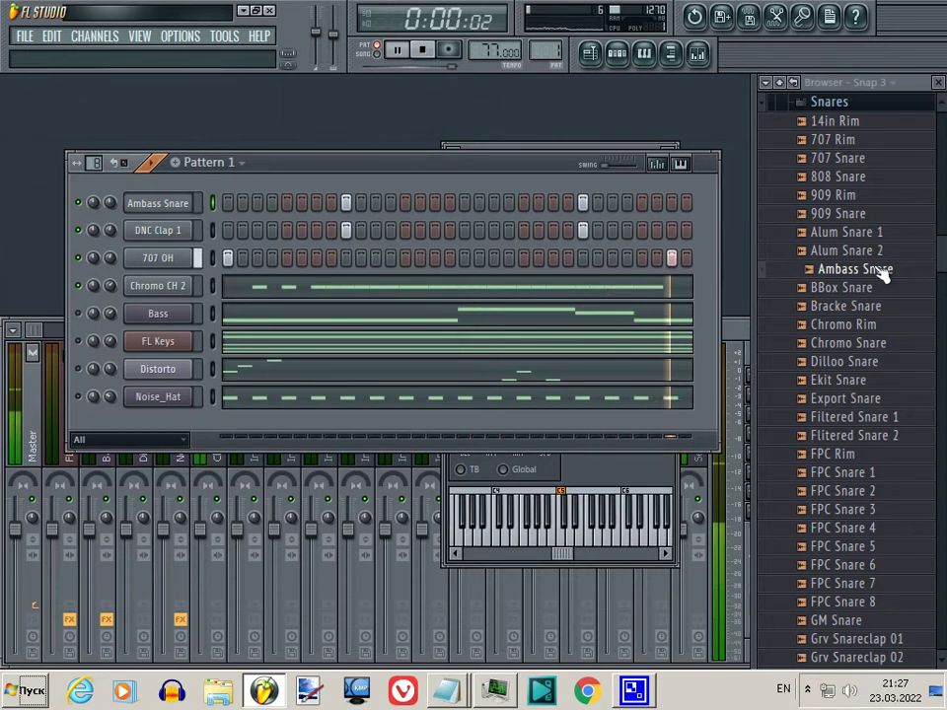
left_click(838, 104)
scroll(905, 294, "up", 3)
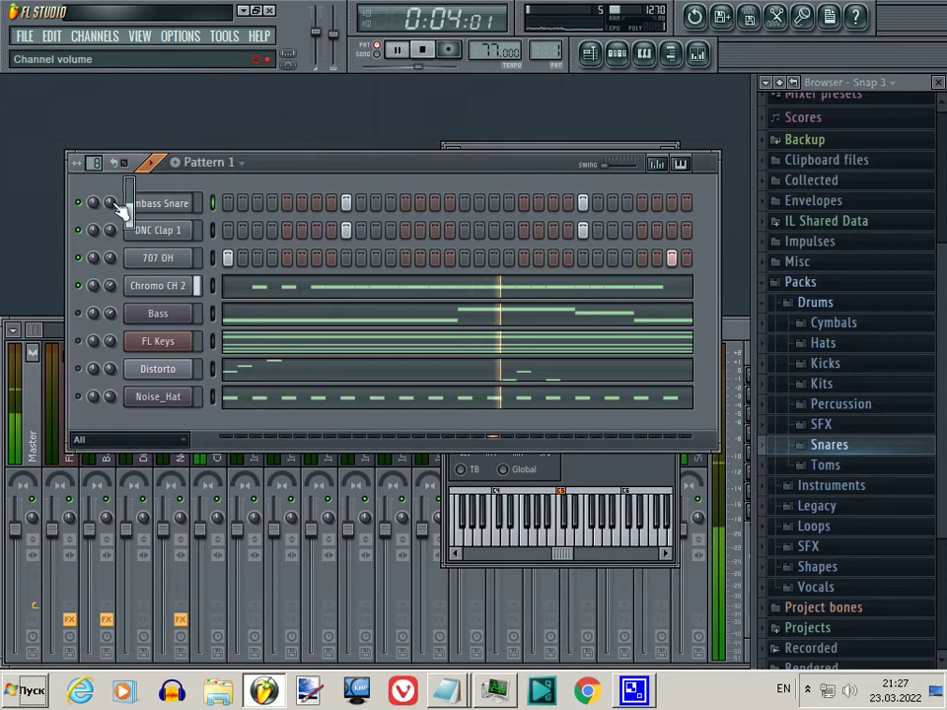
scroll(112, 203, "down", 2)
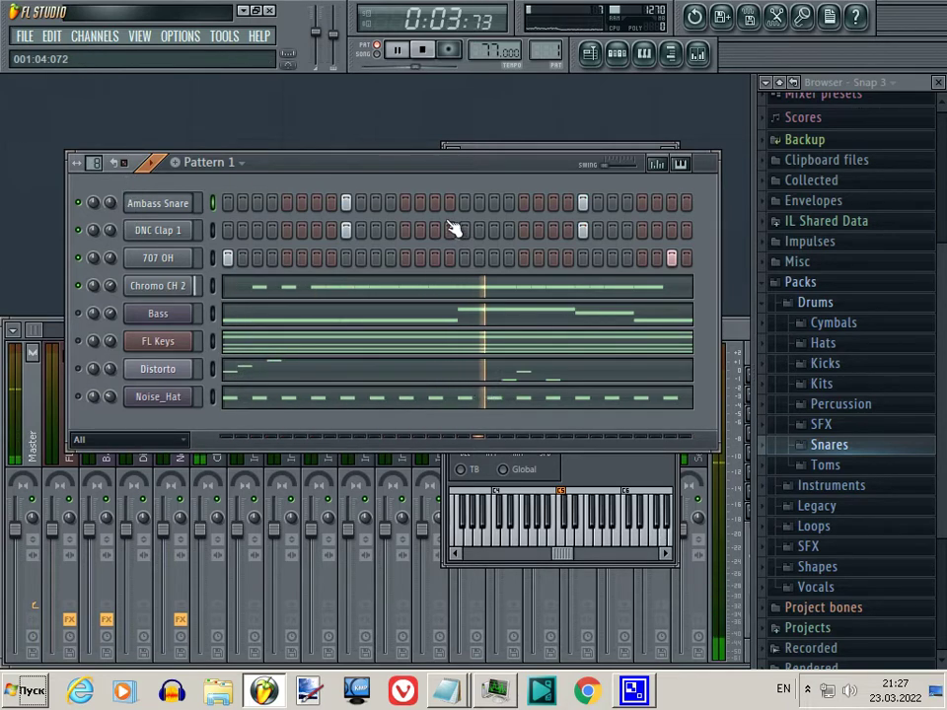
Try extra Ambass Snare hits on steps 7 and 11 while the pattern plays
left_click(318, 203)
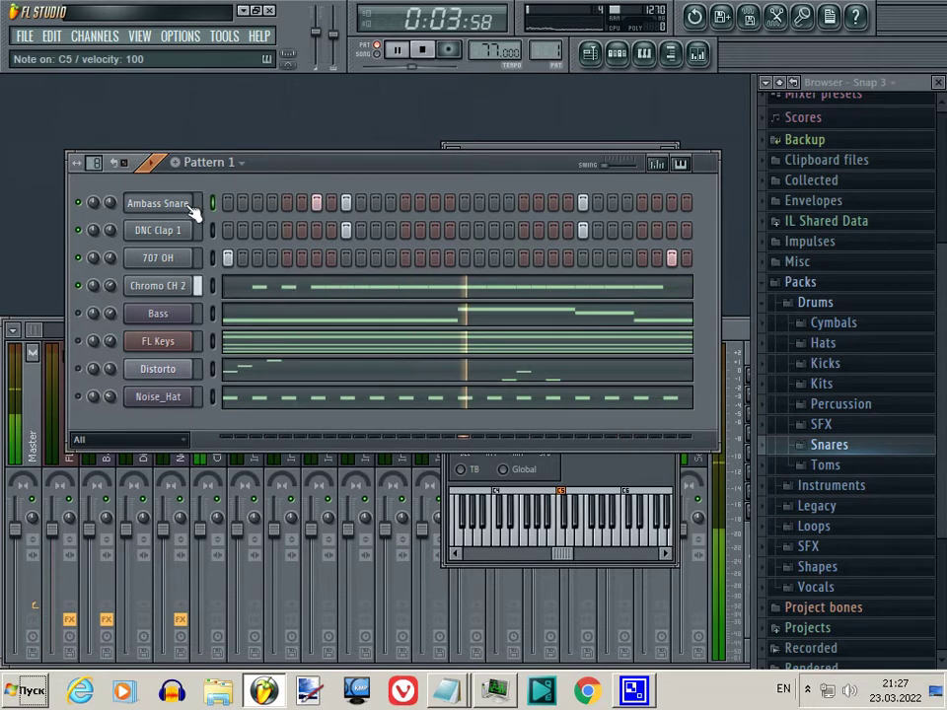
left_click(194, 209)
left_click(355, 182)
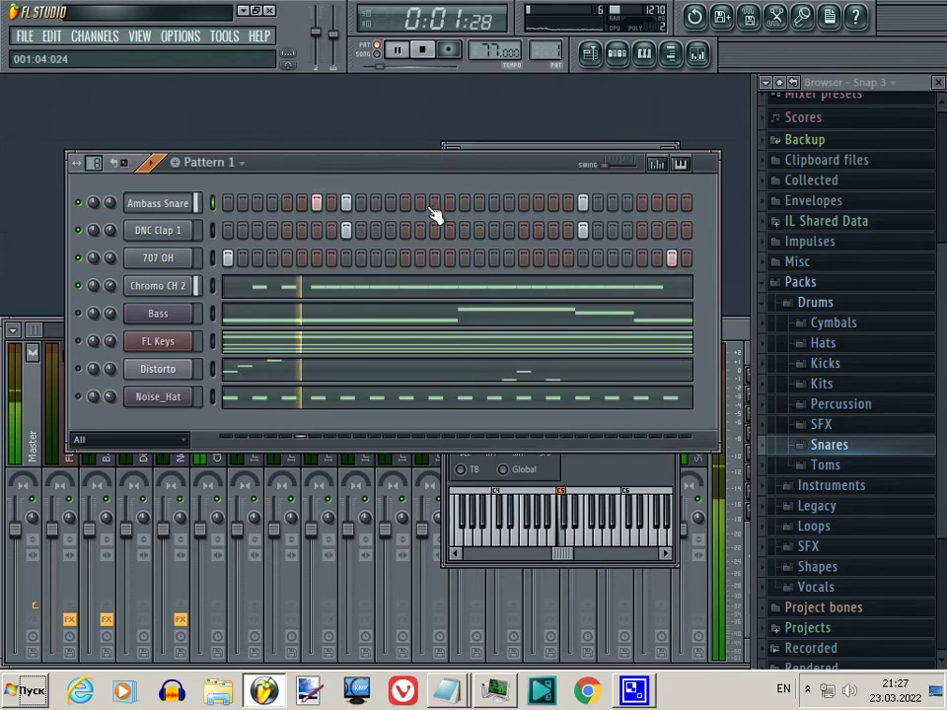
left_click(377, 205)
key("space")
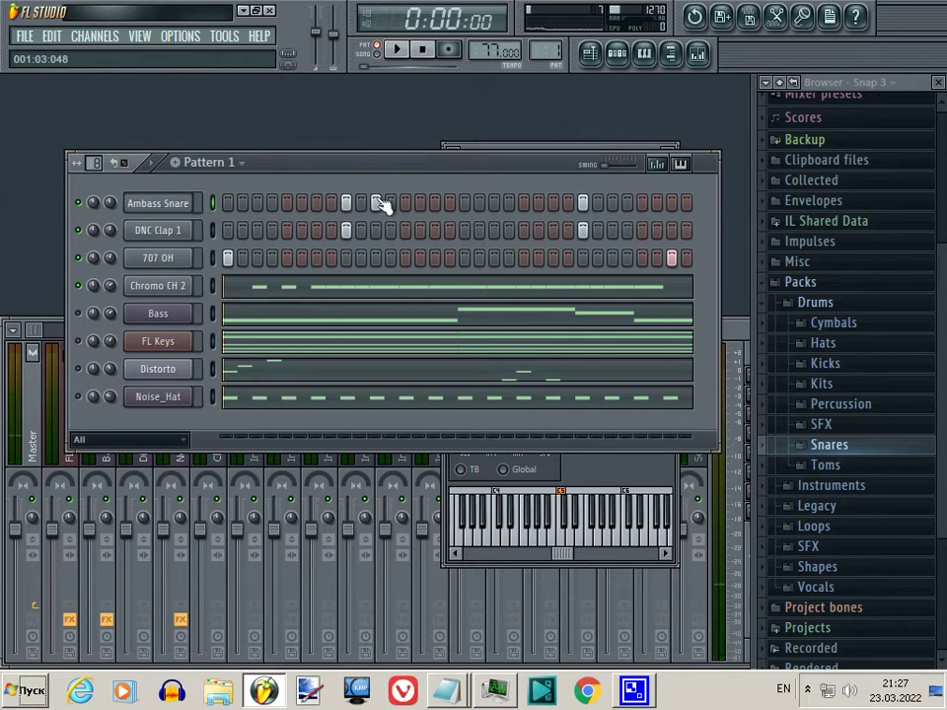
Add an Ambass Snare hit on step 7 and replay the pattern from the start
left_click_drag(110, 195, 123, 183)
key("space")
left_click(316, 203)
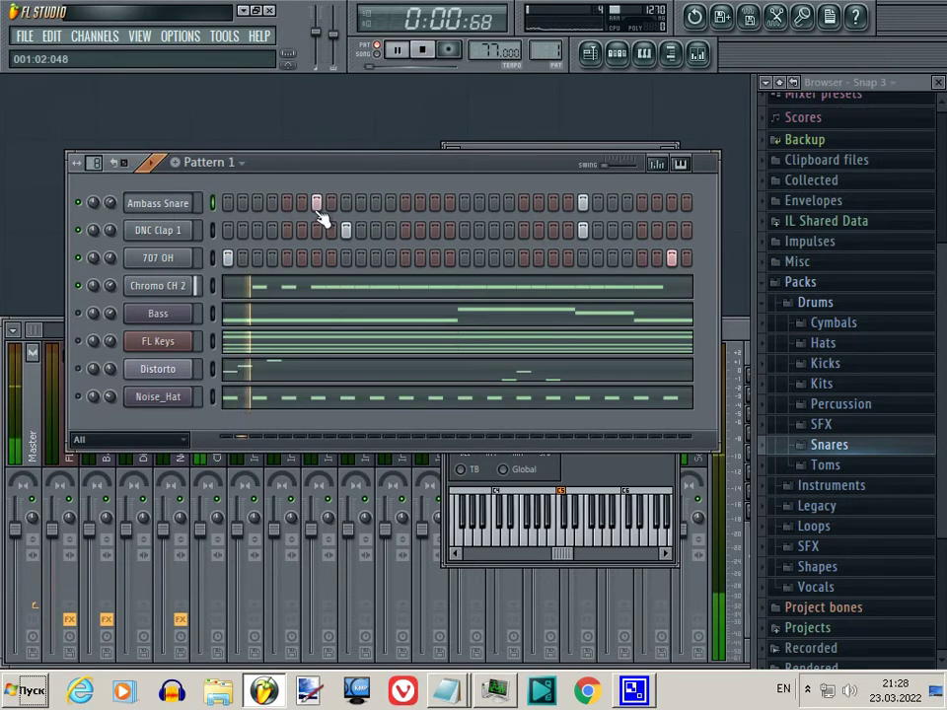
key("space")
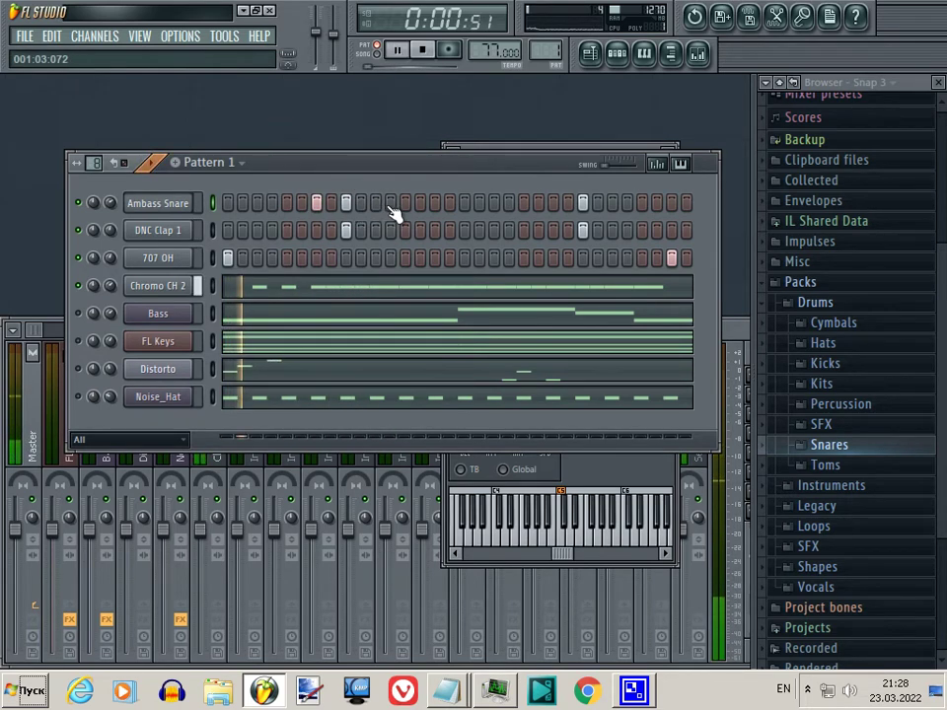
Add Ambass Snare hits on steps 15 and 19 and lower the channel's volume slightly
left_click(404, 204)
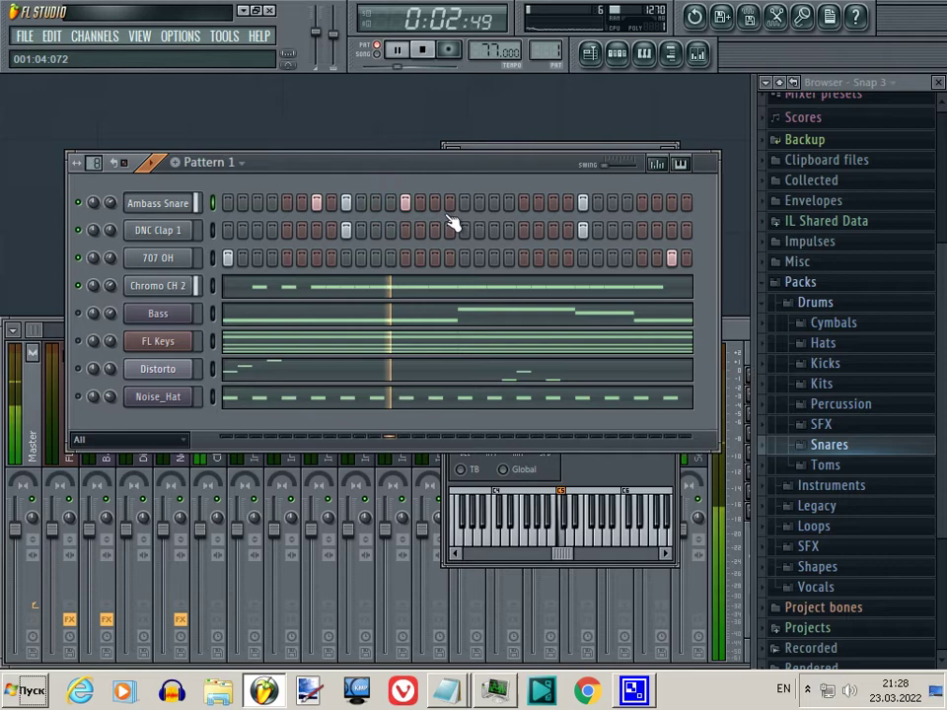
key("space")
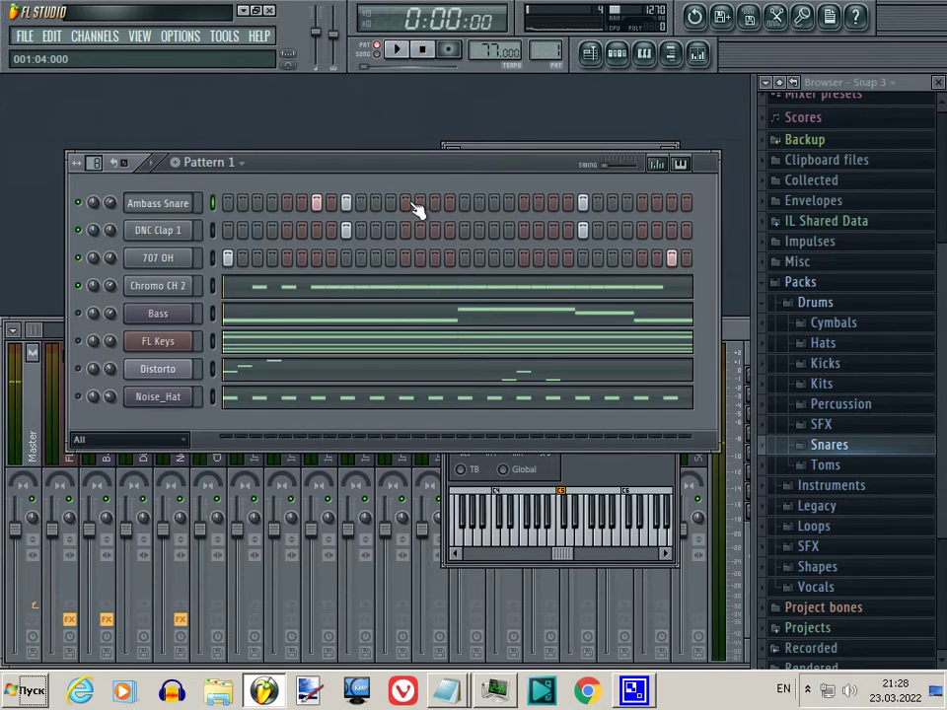
key("space")
left_click(435, 203)
left_click(493, 203)
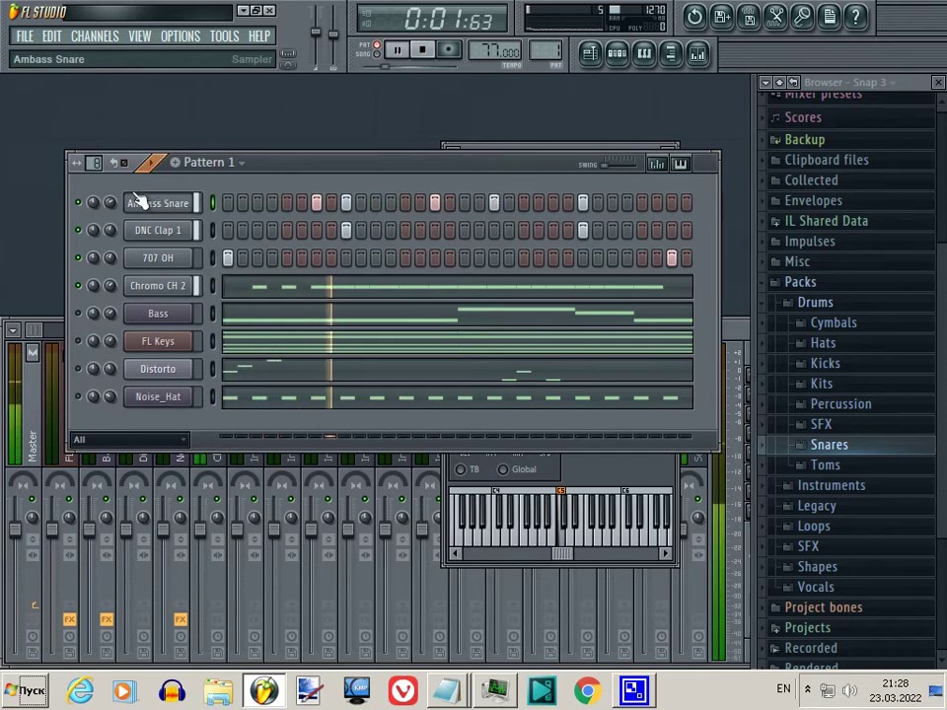
left_click_drag(116, 211, 118, 219)
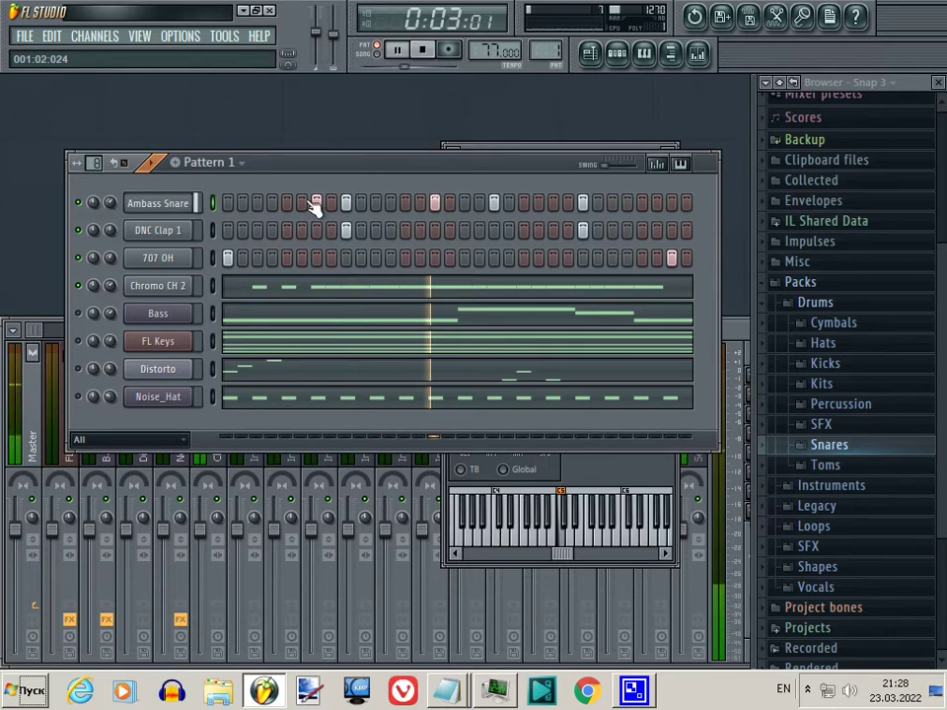
Try Ambass Snare hits near the end of the pattern and keep the ones on steps 28 and 29
left_click(643, 204)
left_click(643, 204)
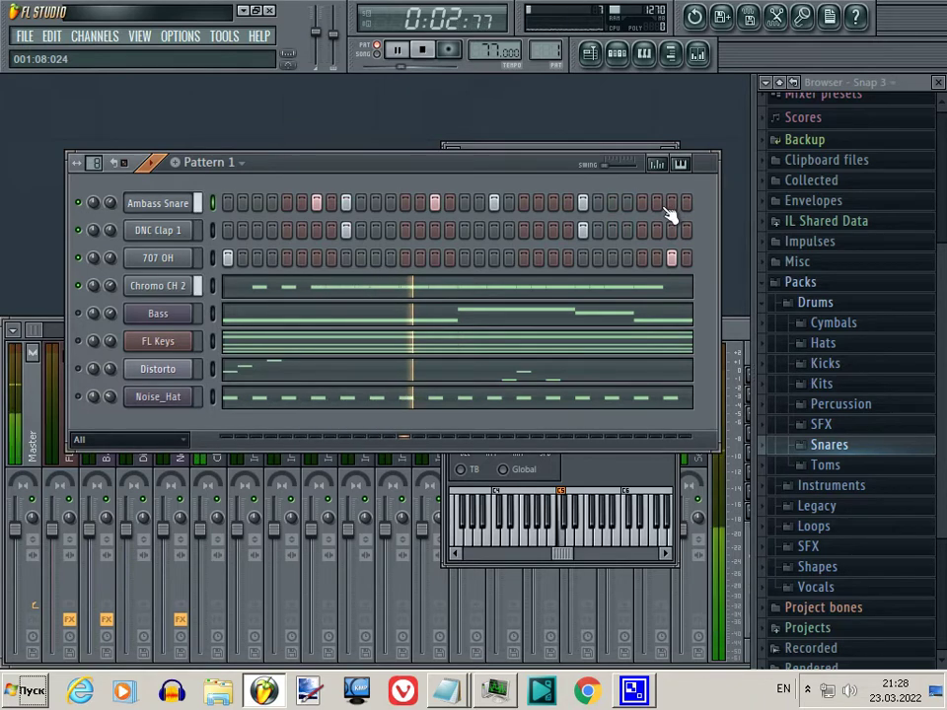
left_click(657, 204)
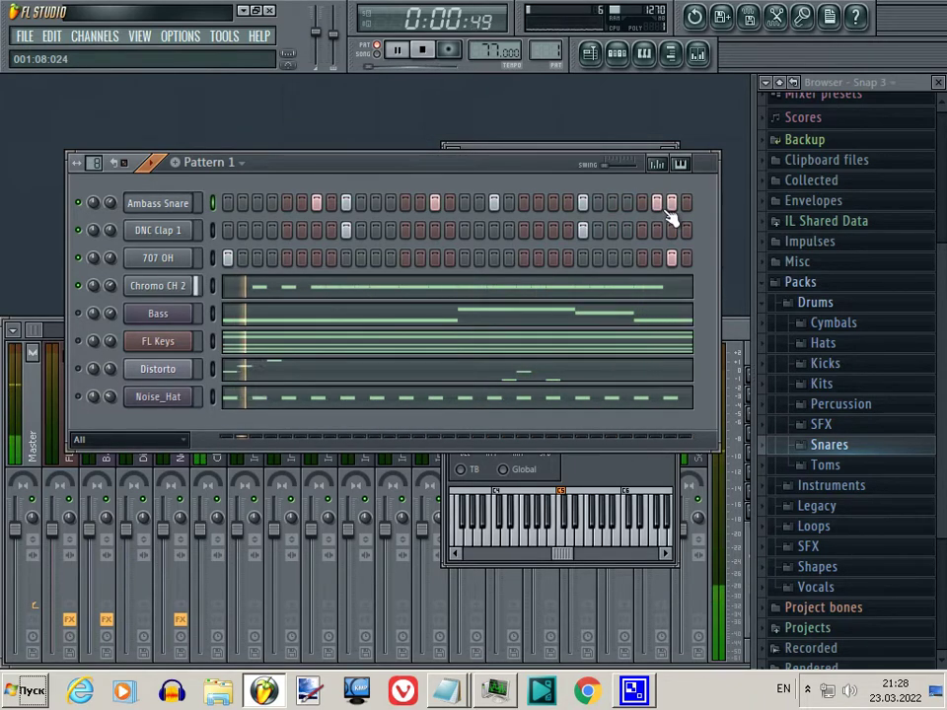
left_click(672, 205)
left_click(657, 204)
left_click(642, 204)
left_click(627, 204)
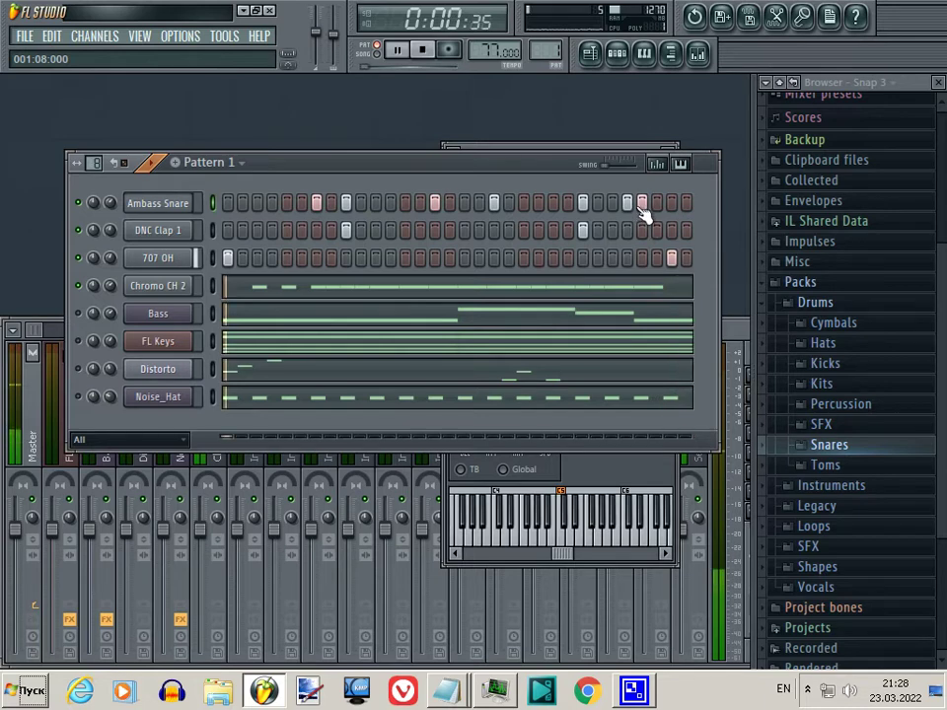
Lower the velocity of the Ambass Snare hits on steps 7, 15, 19, 28 and 29 in the graph editor
left_click(658, 164)
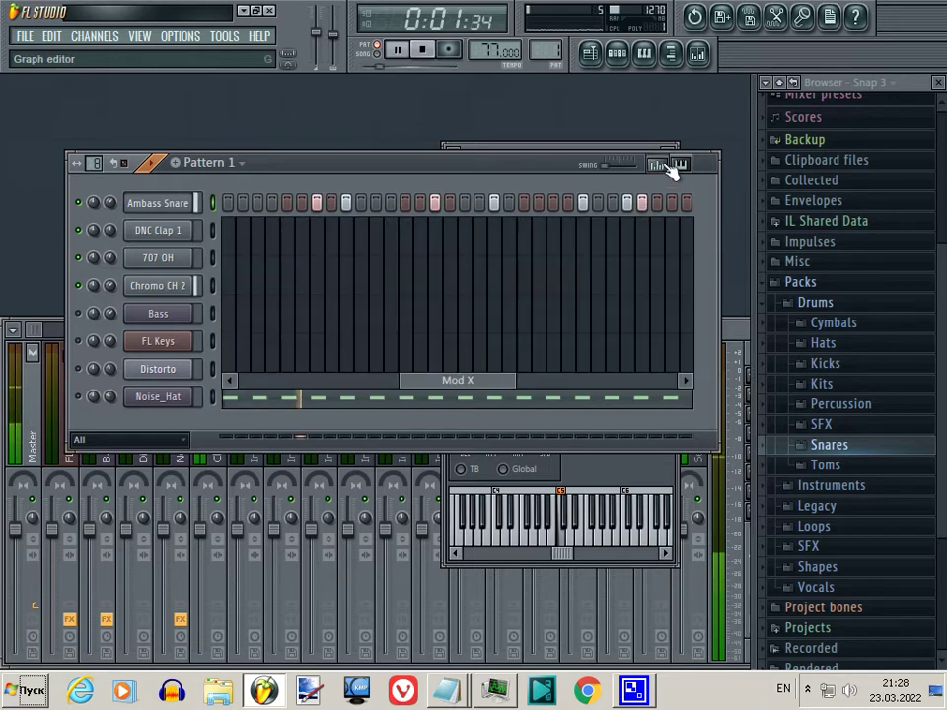
left_click(360, 380)
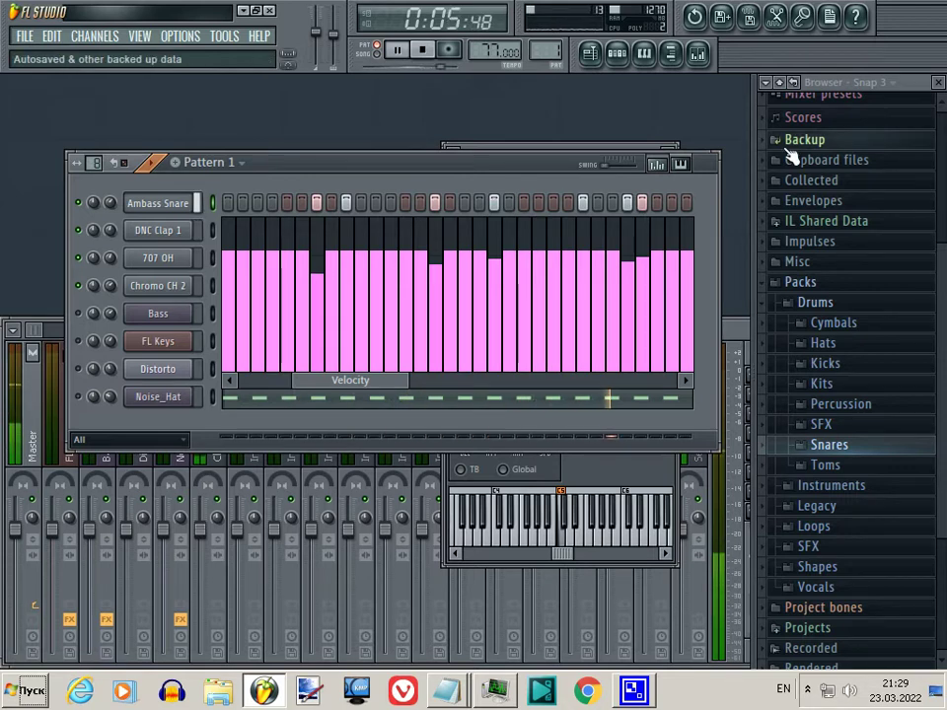
left_click(661, 163)
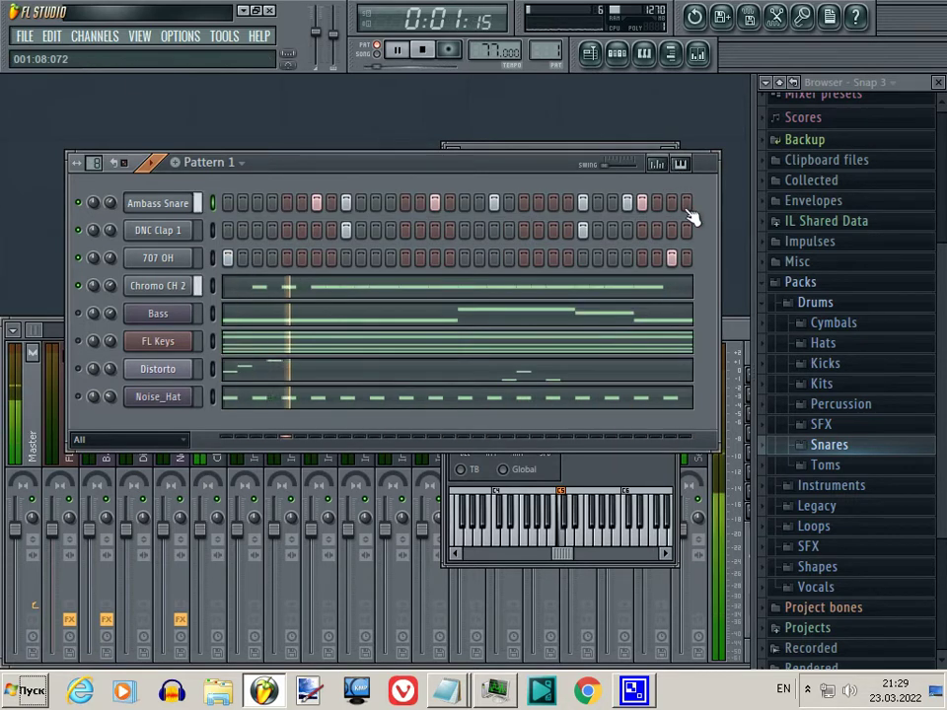
Try an Ambass Snare hit on step 31 with a strongly reduced velocity
left_click(672, 203)
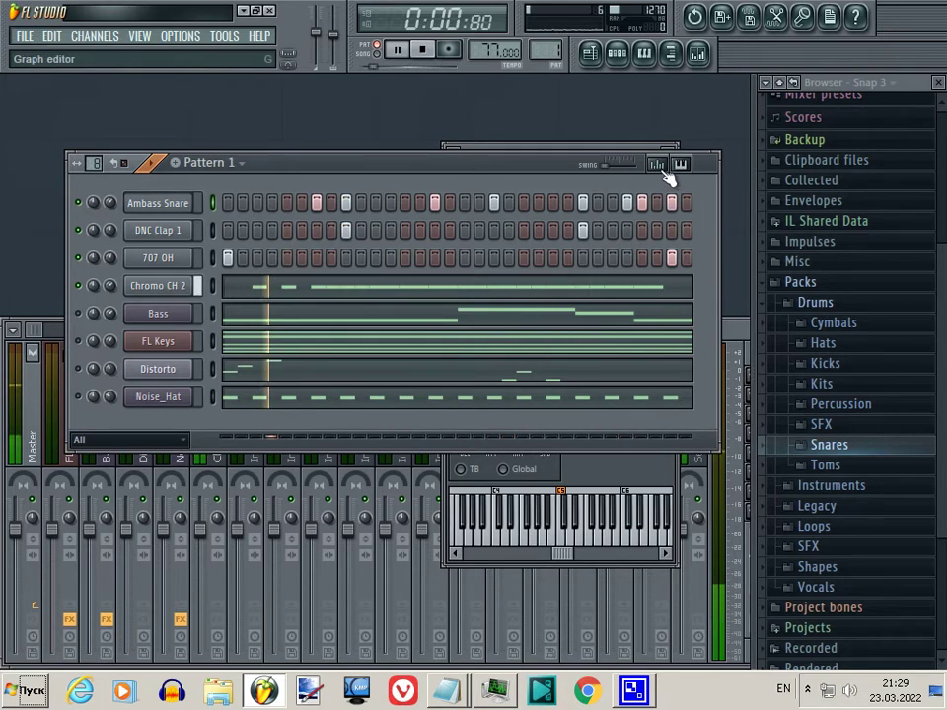
left_click(663, 168)
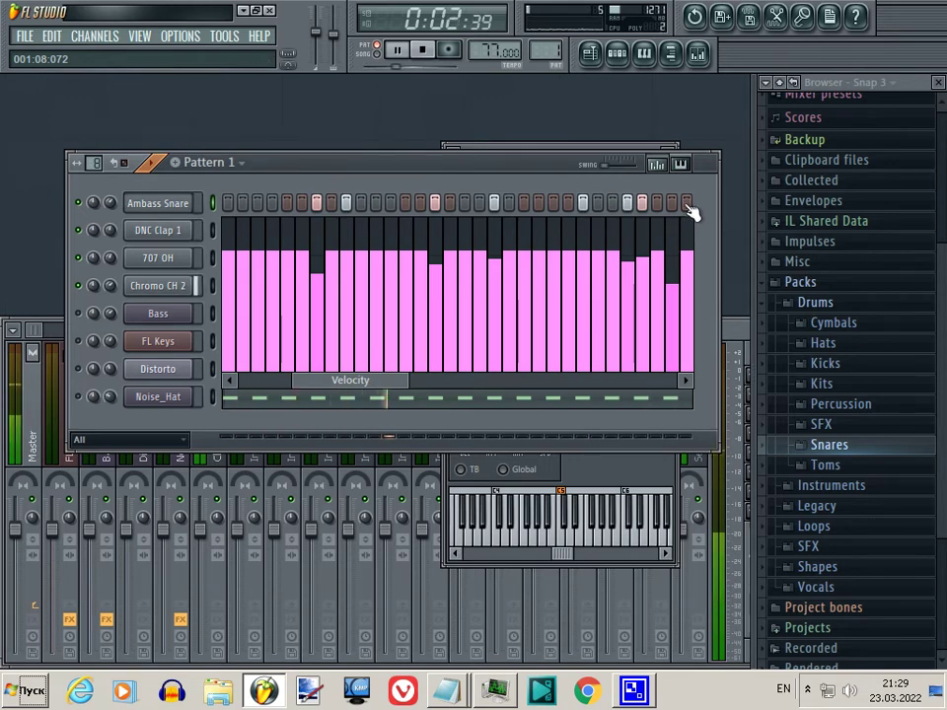
left_click(658, 163)
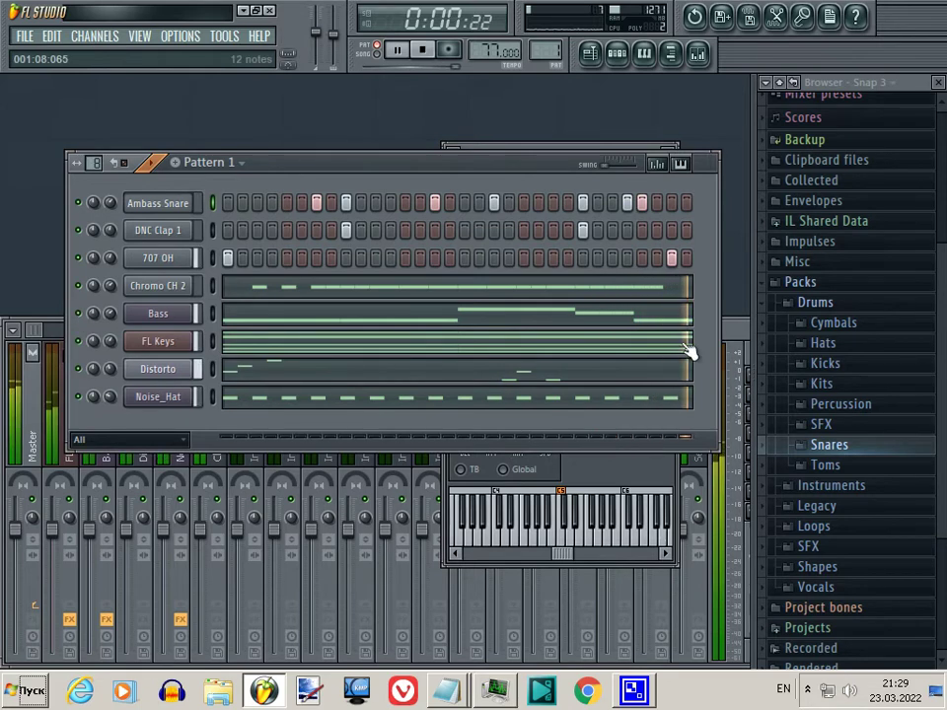
Stop playback, preview samples from the Kicks folder and add 707 Kick as a new channel above Ambass Snare
left_click(821, 363)
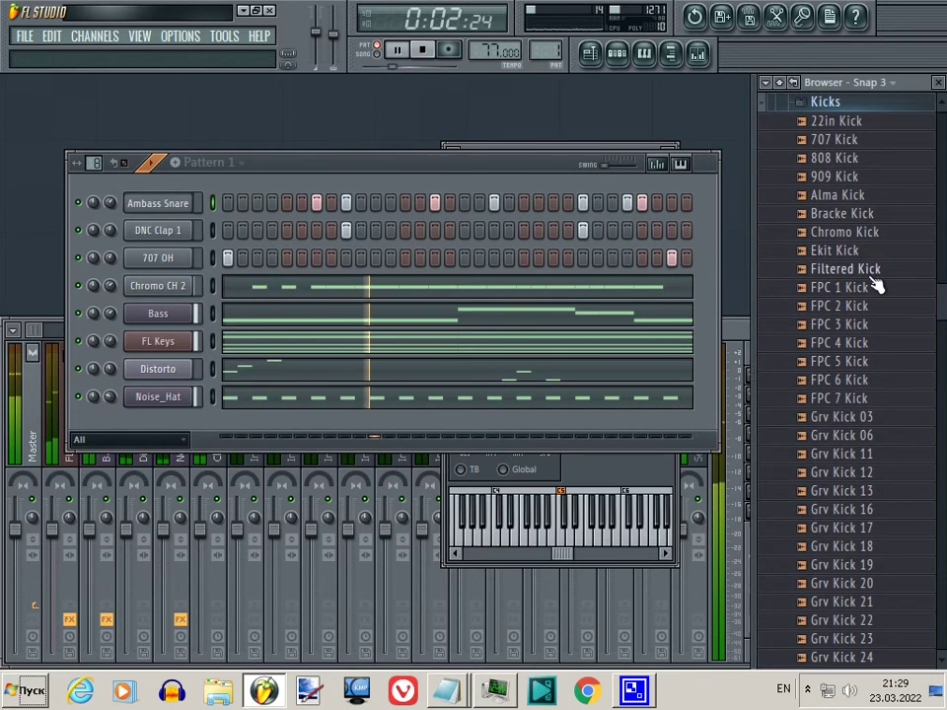
key("space")
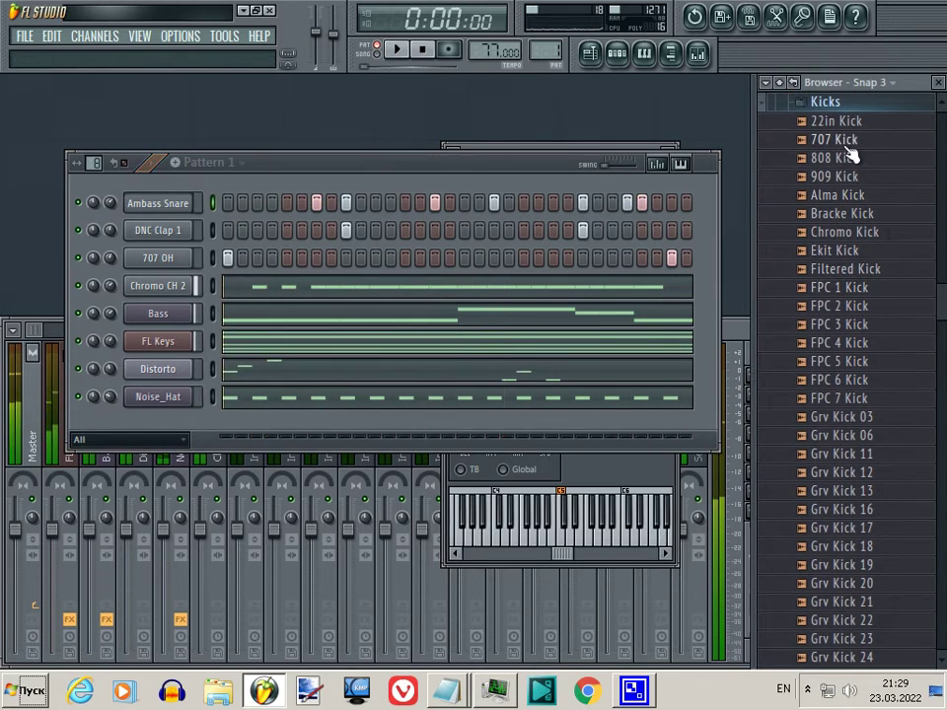
left_click(854, 140)
left_click(854, 129)
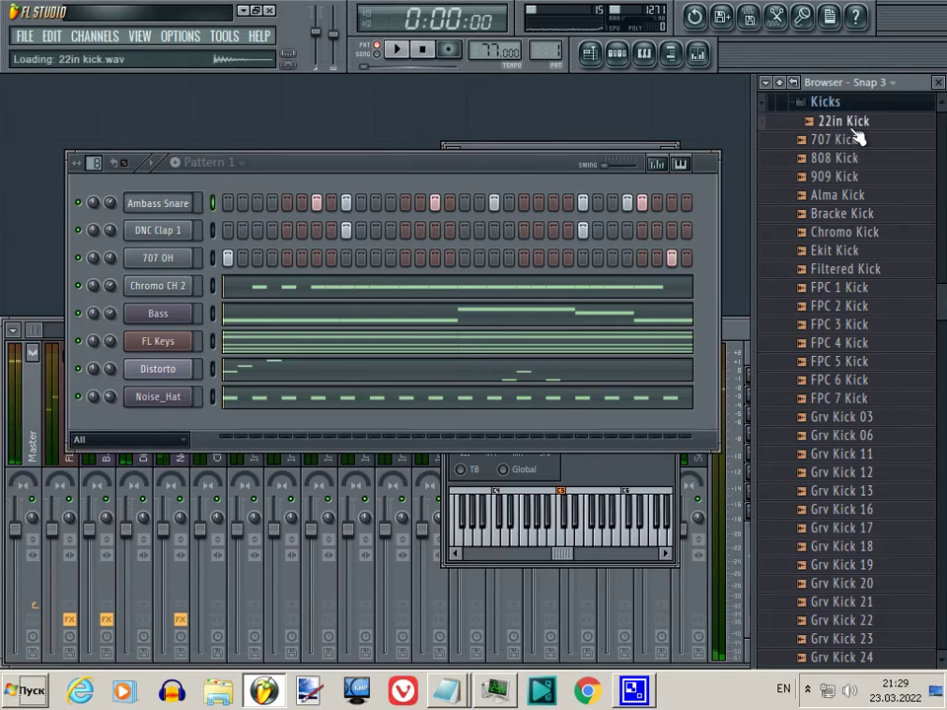
left_click(858, 141)
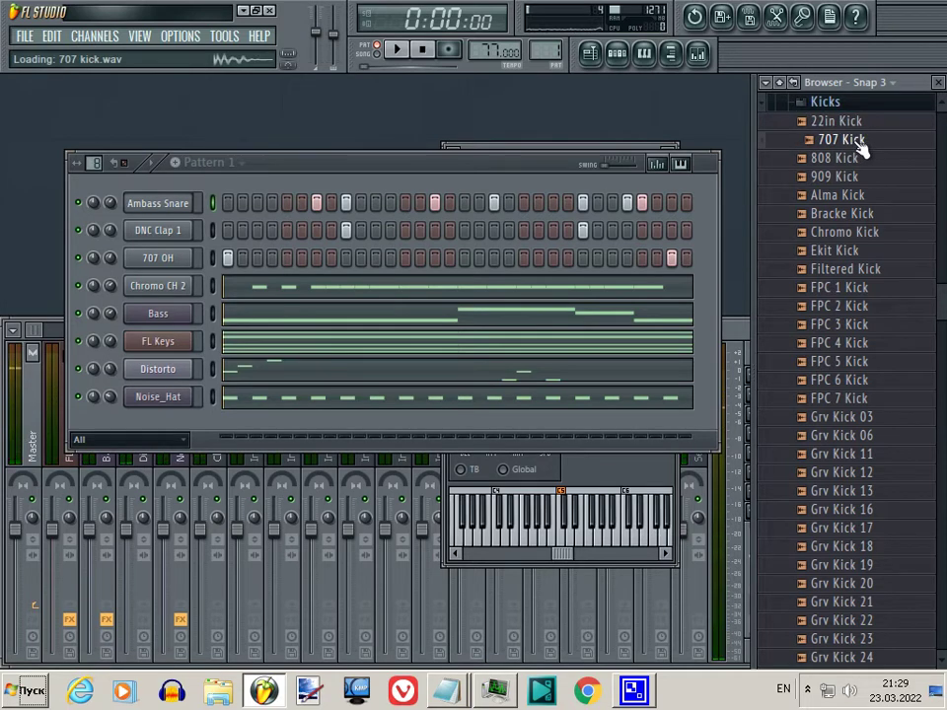
left_click_drag(858, 143, 166, 192)
Preview more kick samples and replace the sample in the 707 Kick channel with 909 Kick
left_click(873, 196)
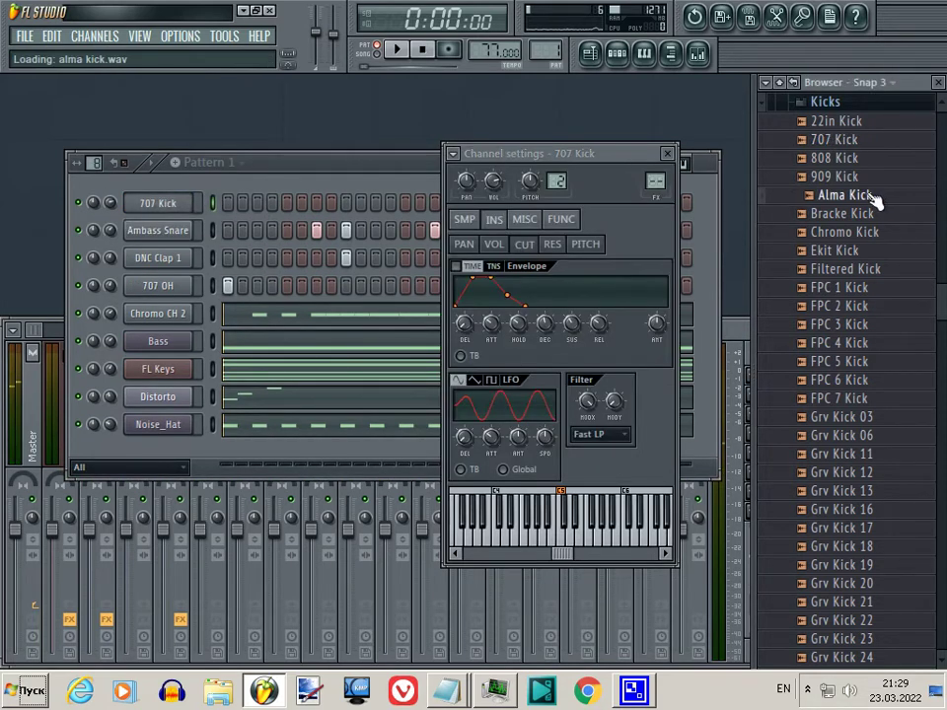
left_click(867, 182)
left_click_drag(870, 193, 184, 217)
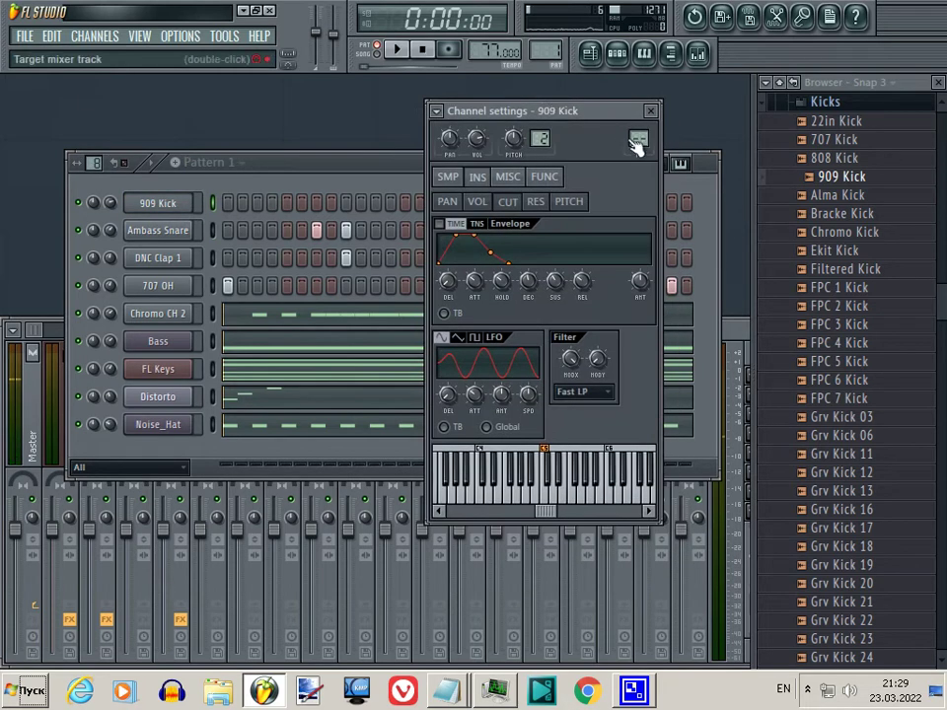
Route the 909 Kick channel to mixer track 6 and link the channel to that track
left_click_drag(638, 145, 639, 106)
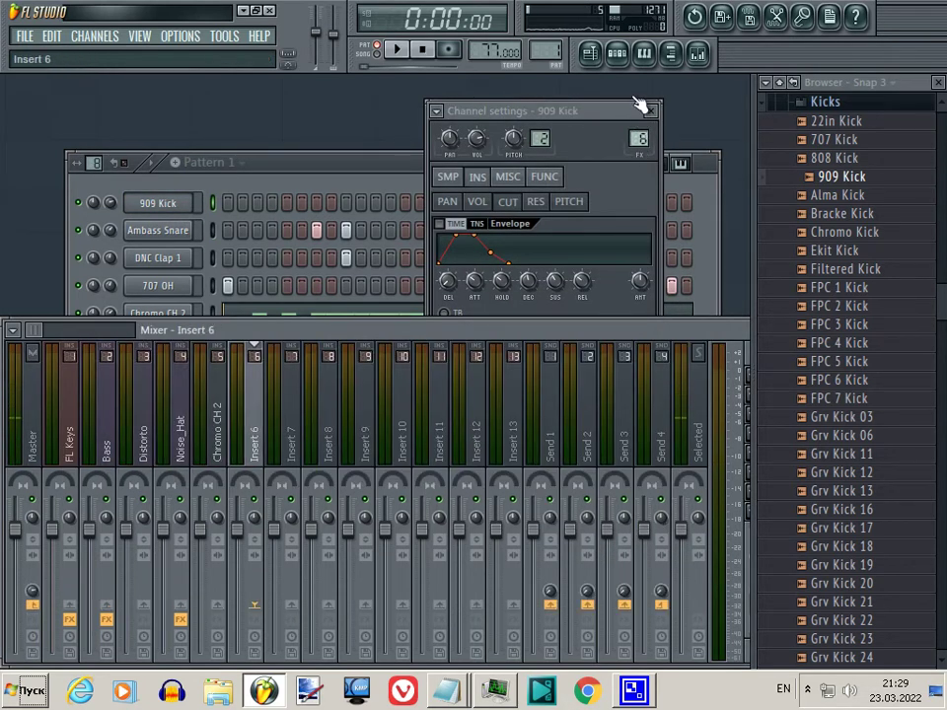
right_click(269, 411)
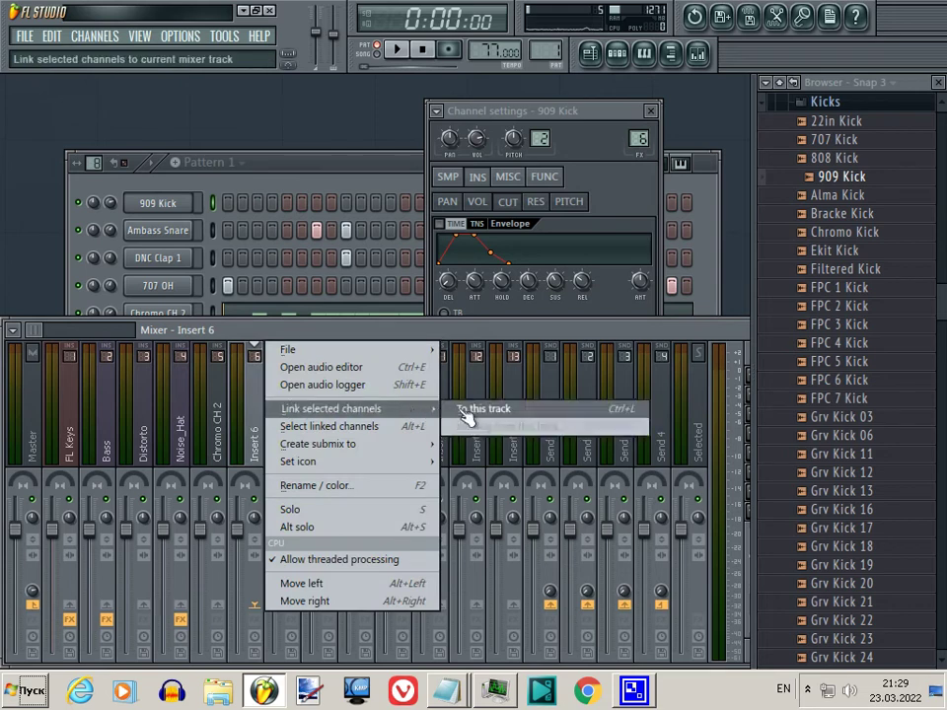
left_click(471, 409)
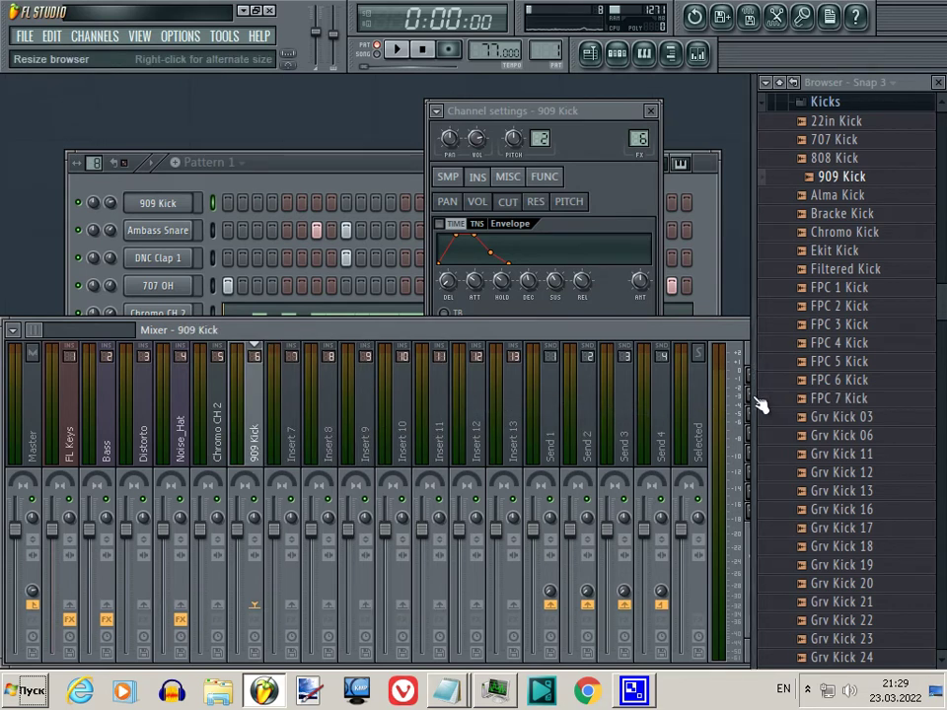
Hide the browser and load Fruity Love Philter in the first effect slot of the 909 Kick mixer track
key("F8")
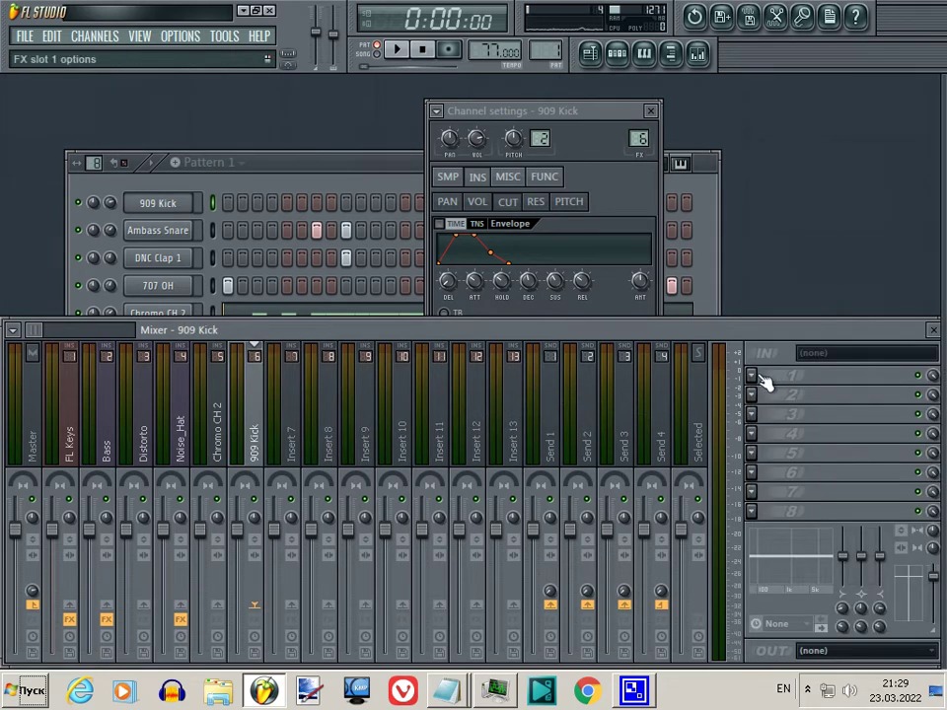
left_click(588, 311)
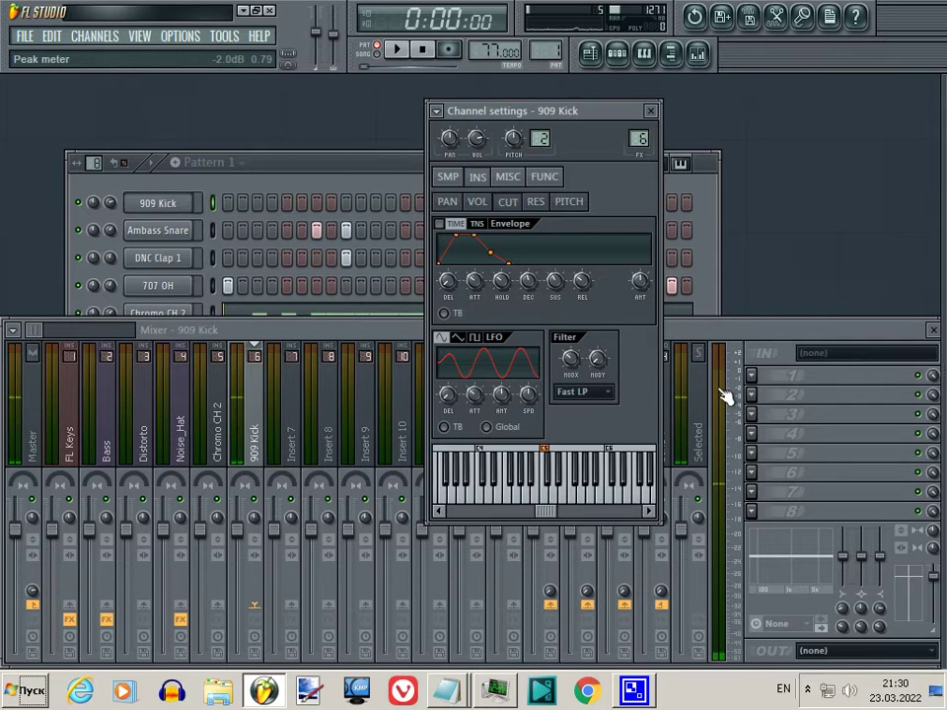
left_click(752, 376)
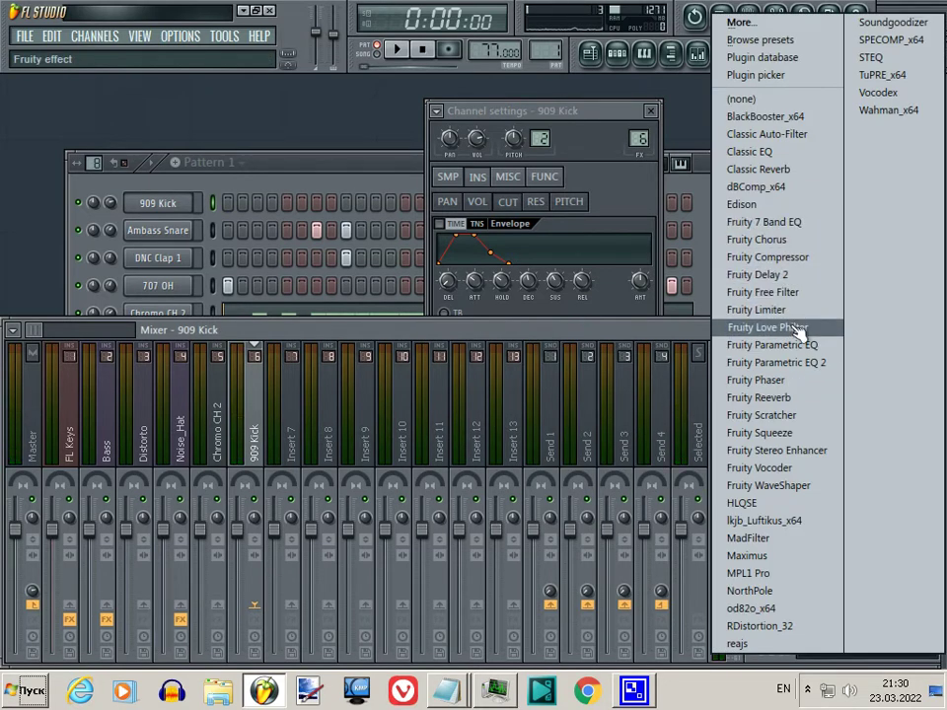
left_click(744, 329)
Load the Philter's Default preset, turn its filter off and enable the waveshaper, adjusting its amp and mix for the kick
right_click(573, 209)
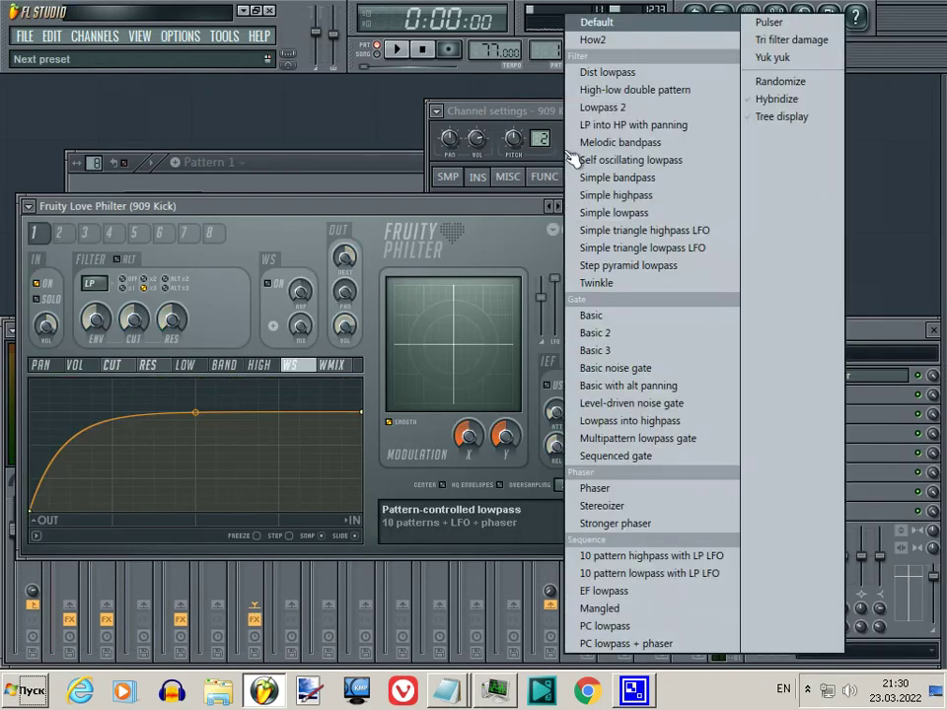
left_click(596, 28)
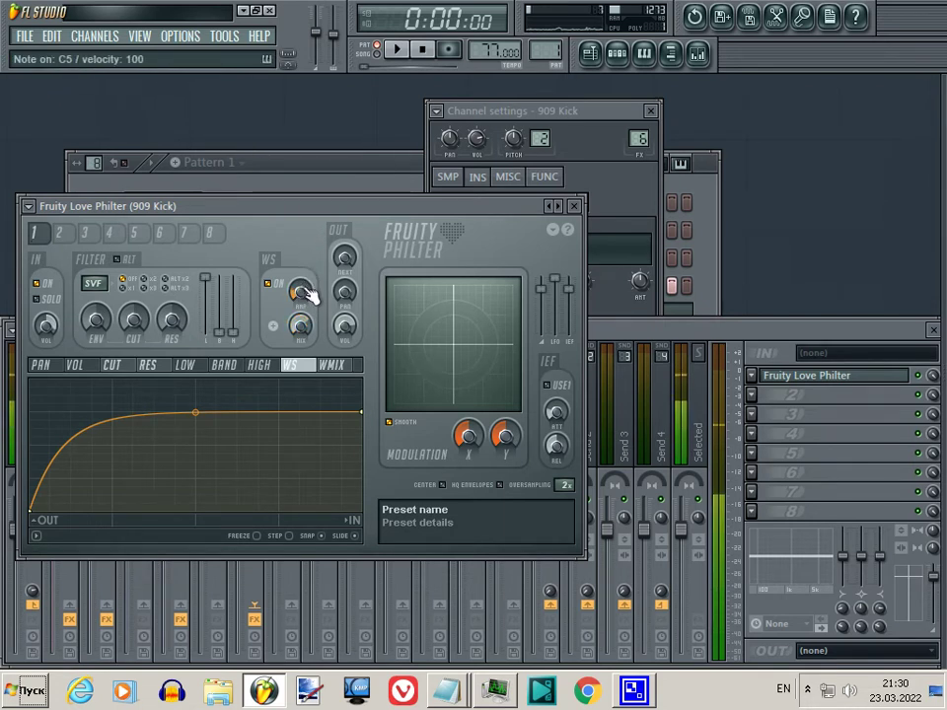
left_click_drag(307, 288, 312, 275)
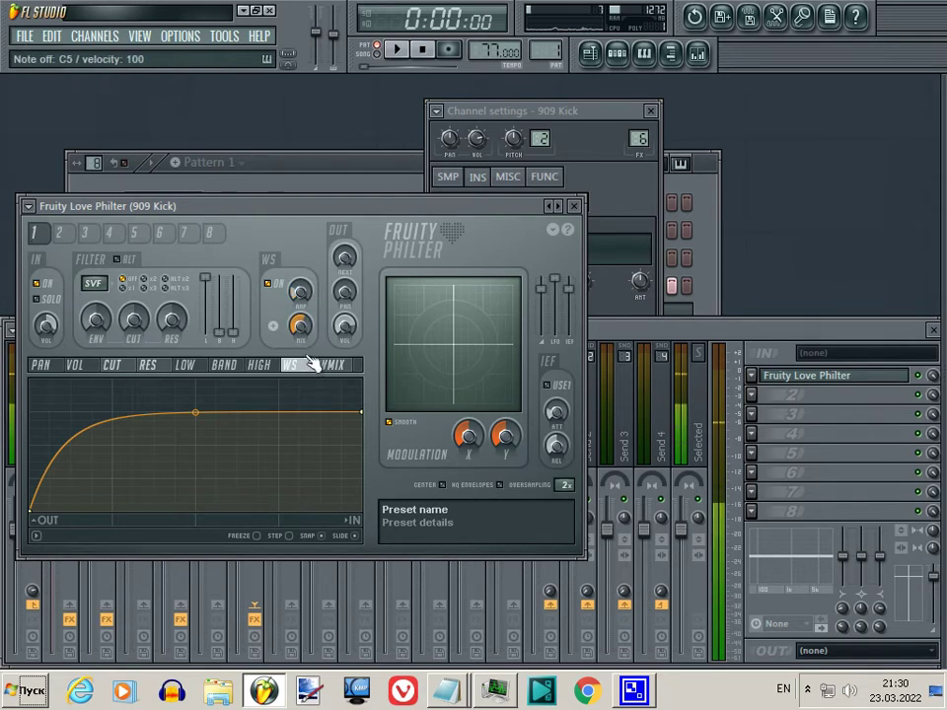
Place 909 Kick hits on steps 1 and 5 and play the pattern with Chromo CH 2, Bass, FL Keys, Distorto and Noise_Hat muted
left_click(307, 168)
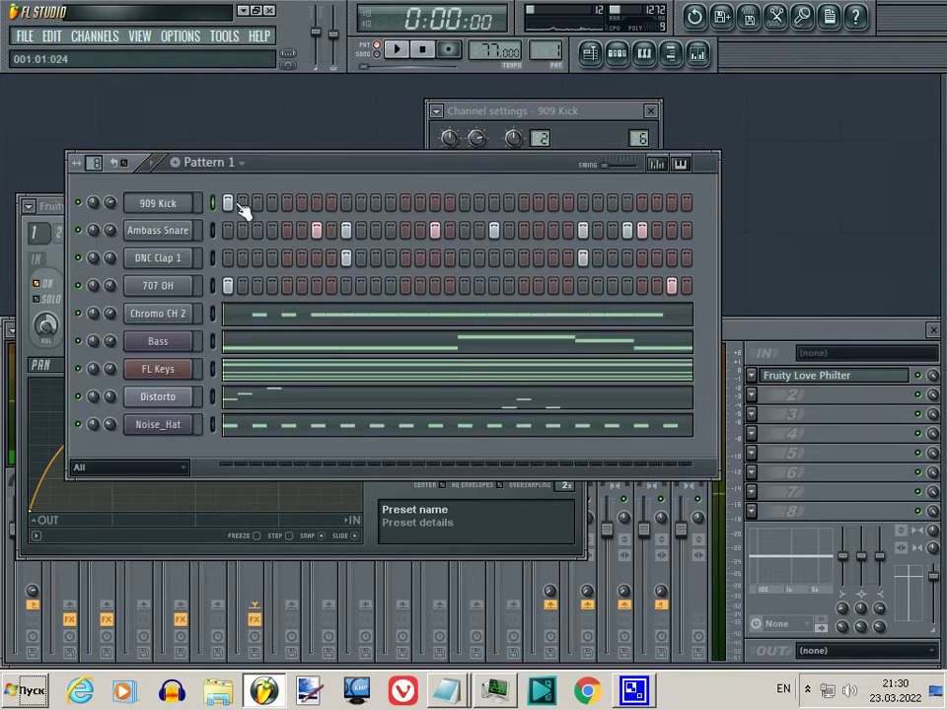
key("space")
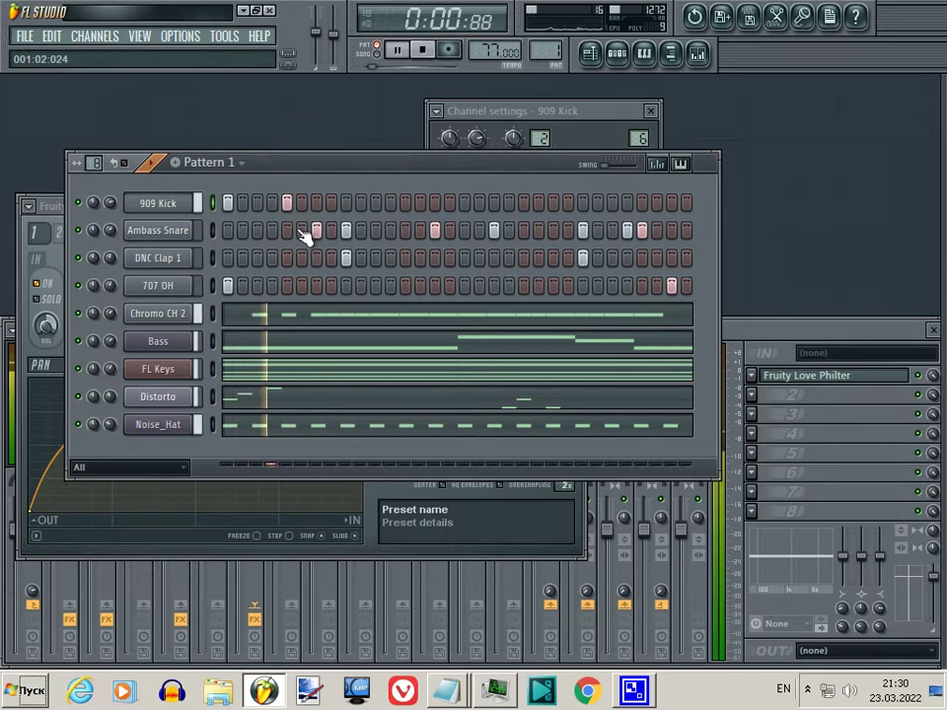
key("space")
left_click(170, 201)
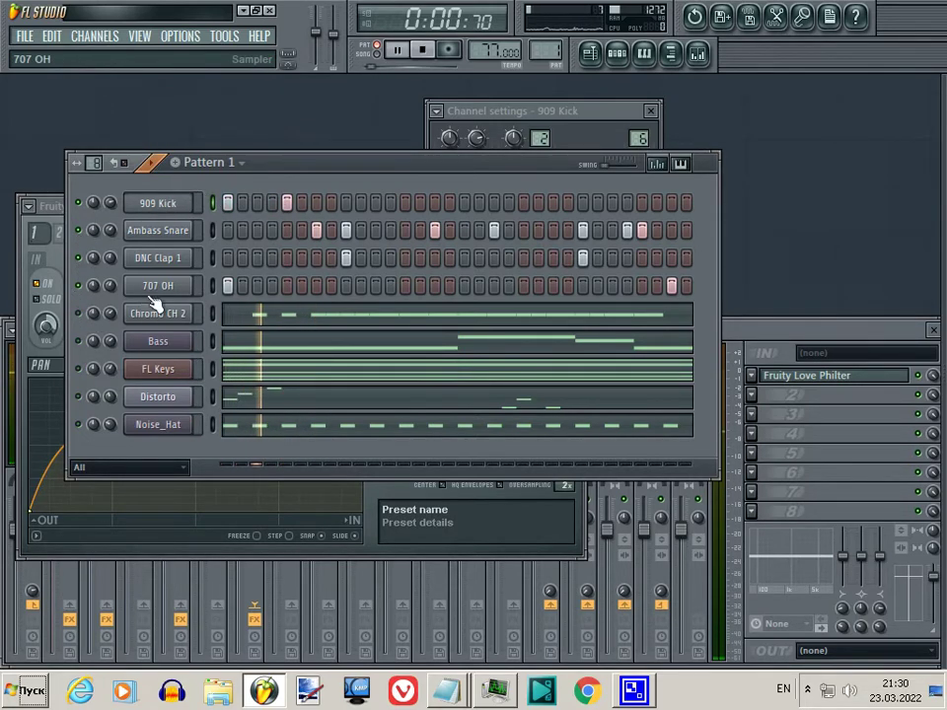
Readjust the kick's Philter settings and move the second 909 Kick hit from step 5 to step 4
left_click(888, 385)
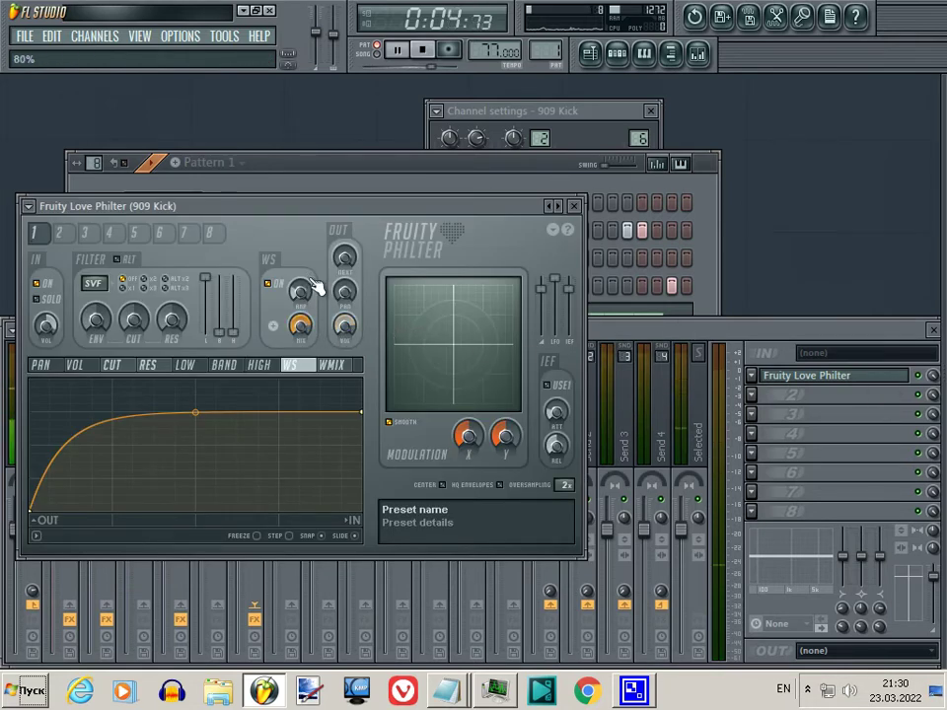
left_click(439, 167)
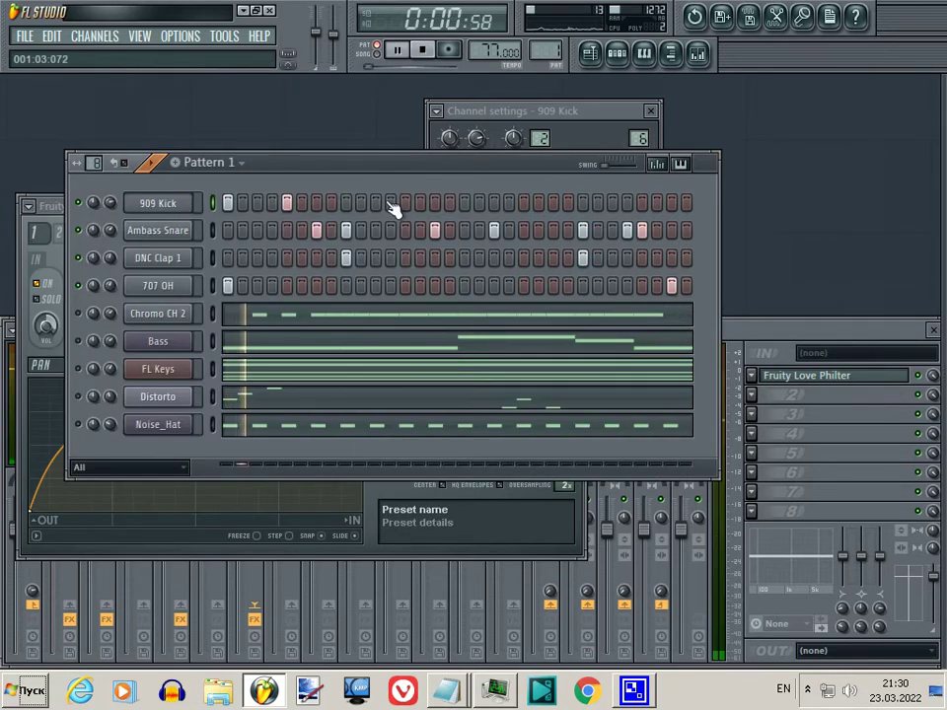
key("space")
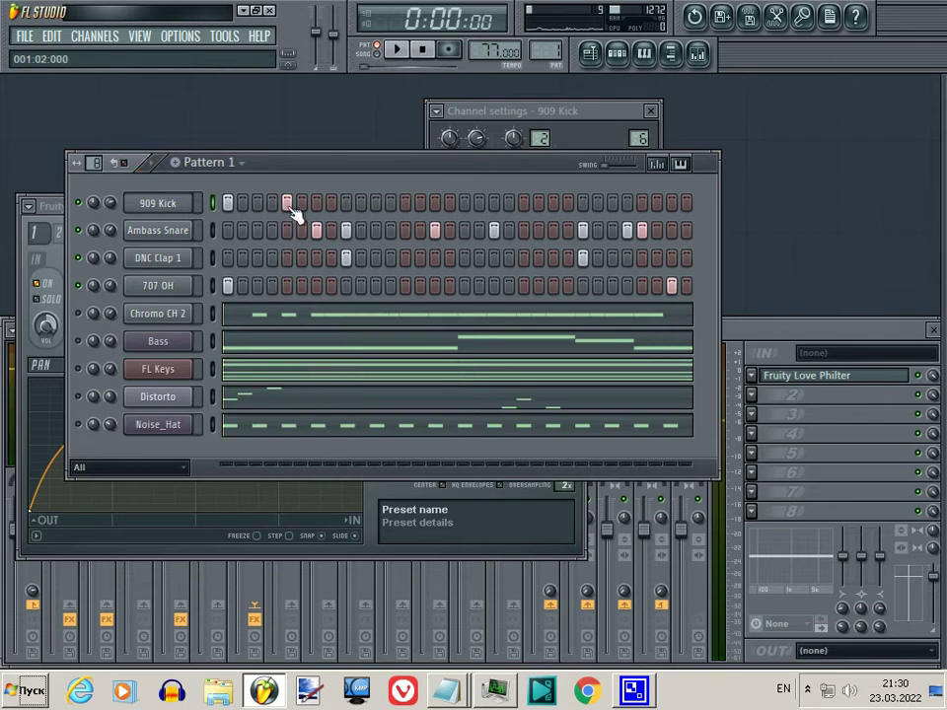
left_click(273, 203)
key("space")
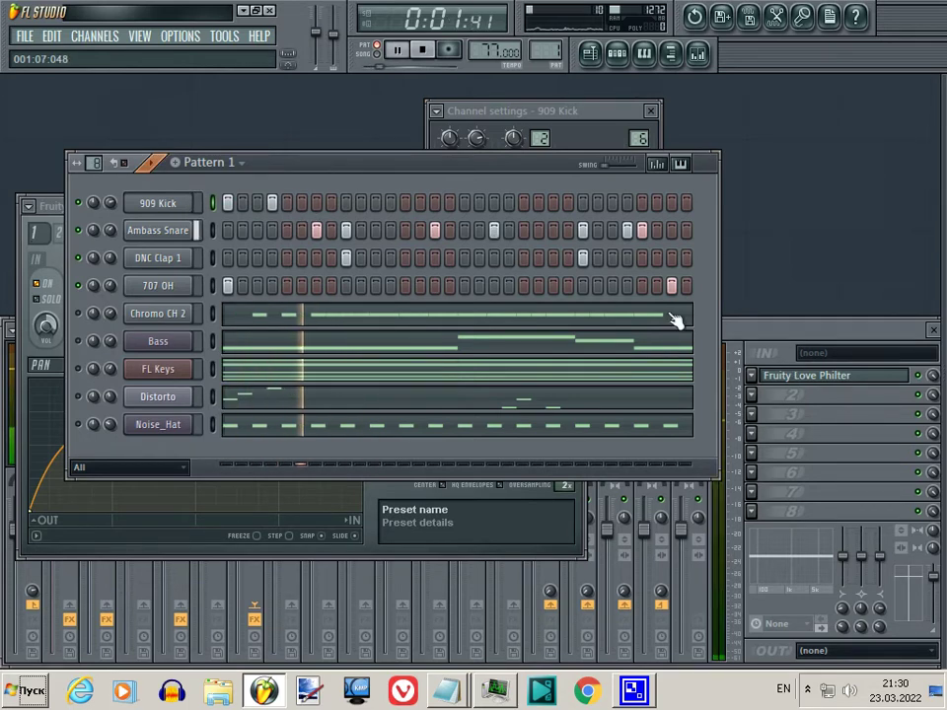
Fine-tune the kick's Philter waveshaper and unmute Chromo CH 2 while replaying the pattern
left_click(873, 379)
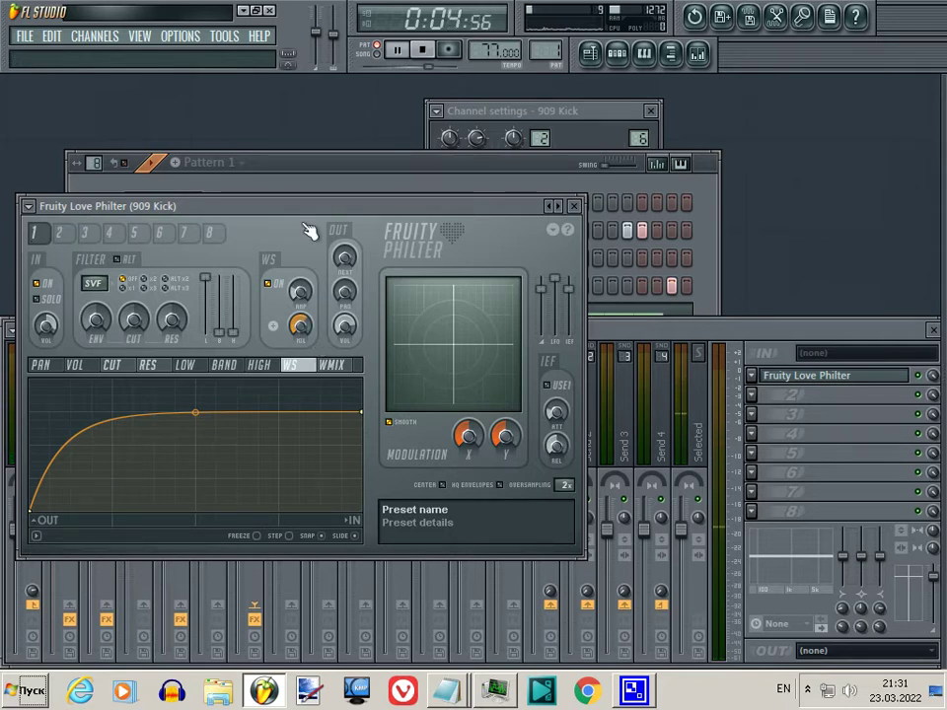
left_click(301, 189)
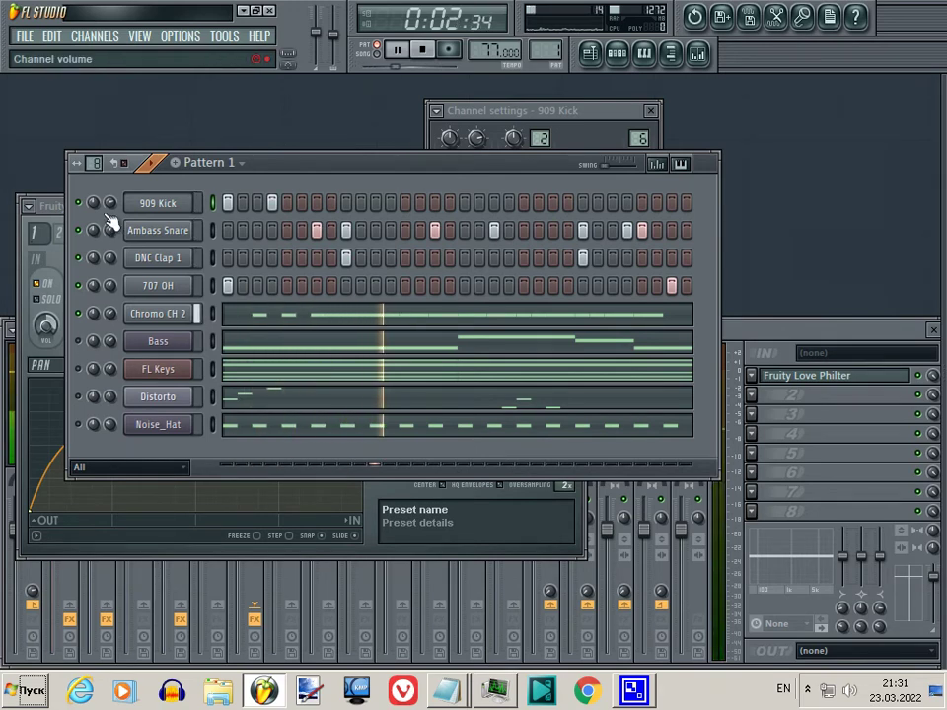
key("space")
key("space")
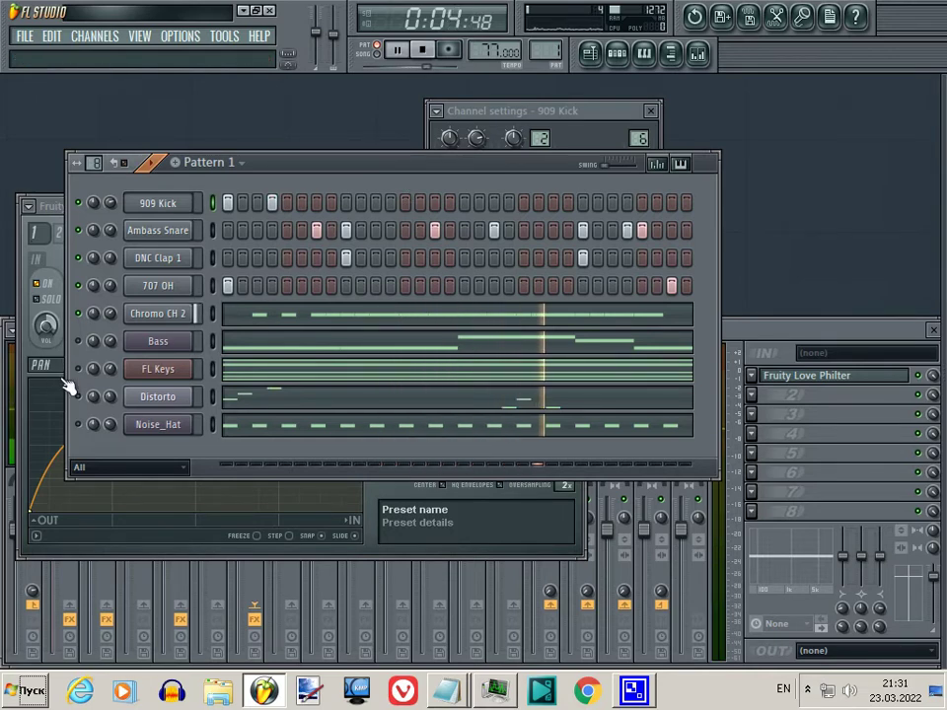
Unmute the remaining channels and close the kick's Philter and channel settings windows
left_click(583, 544)
left_click(575, 207)
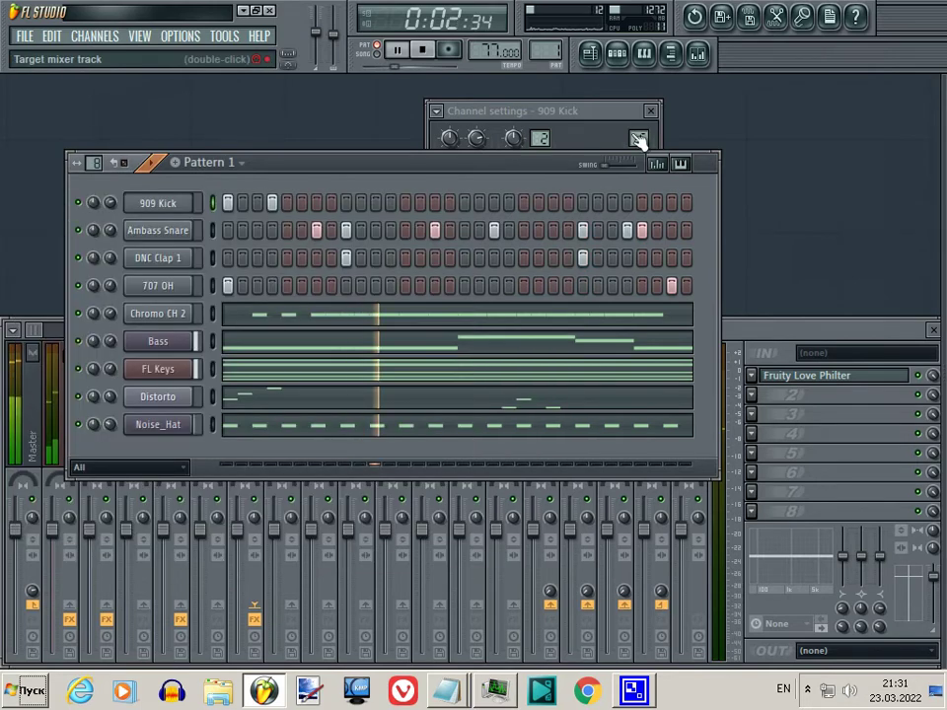
left_click(651, 111)
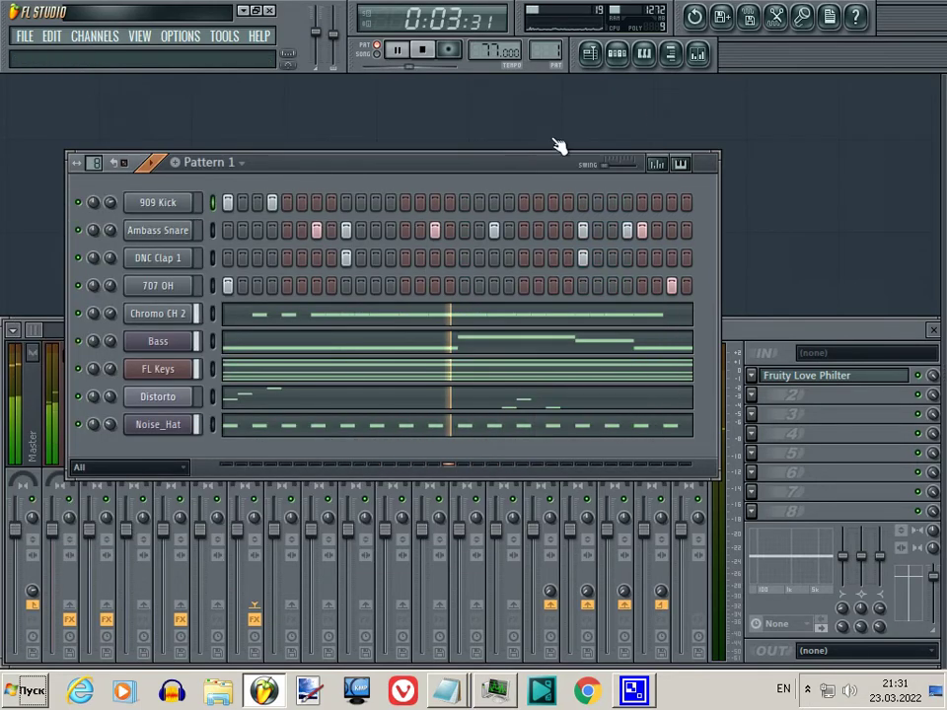
Stop playback and load Fruity Love Philter in the first effect slot of Chromo CH 2's mixer track 5
left_click(167, 320)
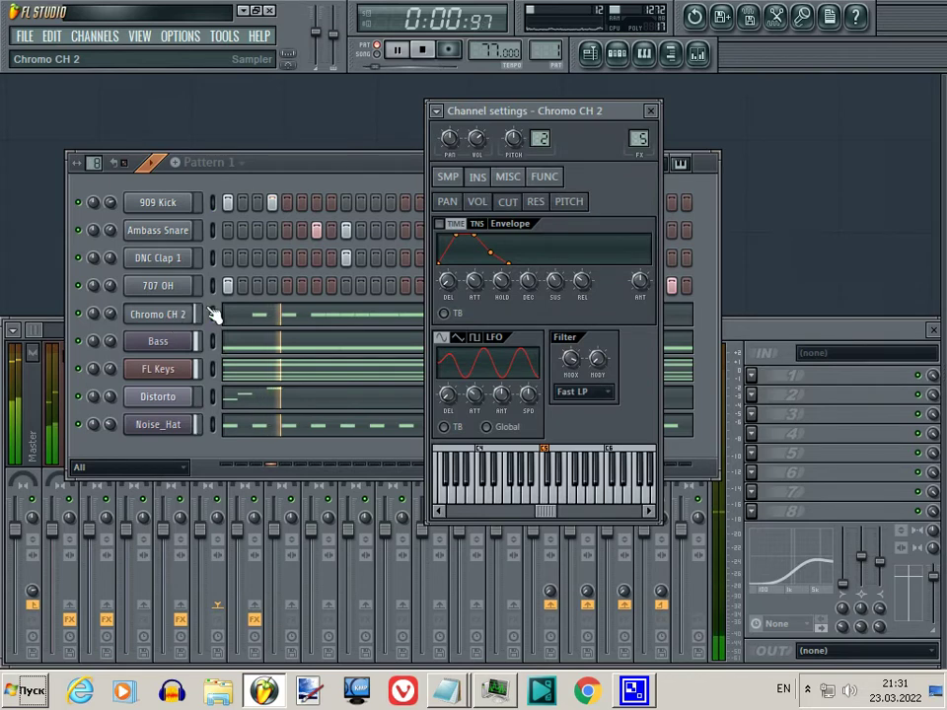
double_click(639, 139)
key("space")
left_click(749, 376)
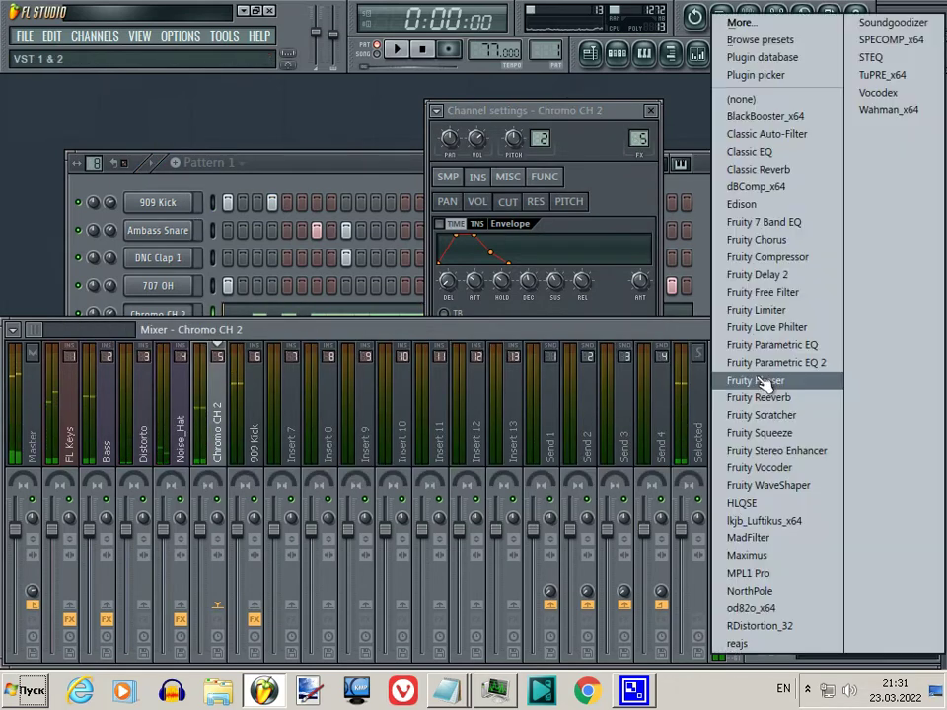
left_click(805, 328)
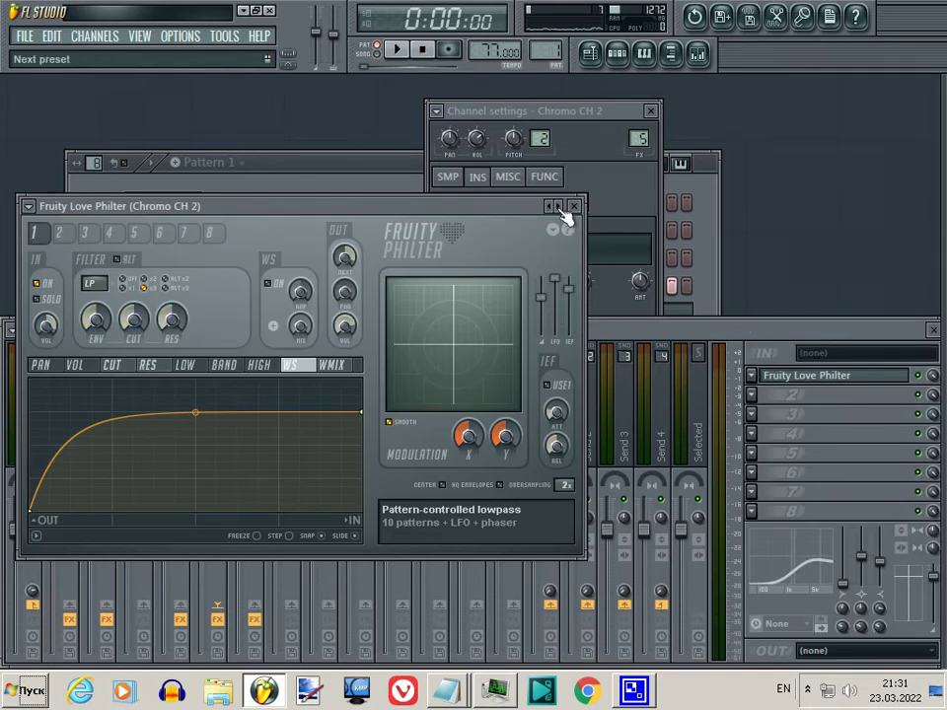
Load the Simple triangle lowpass LFO preset and adjust its filter resonance and cutoff while auditioning Chromo CH 2
right_click(560, 209)
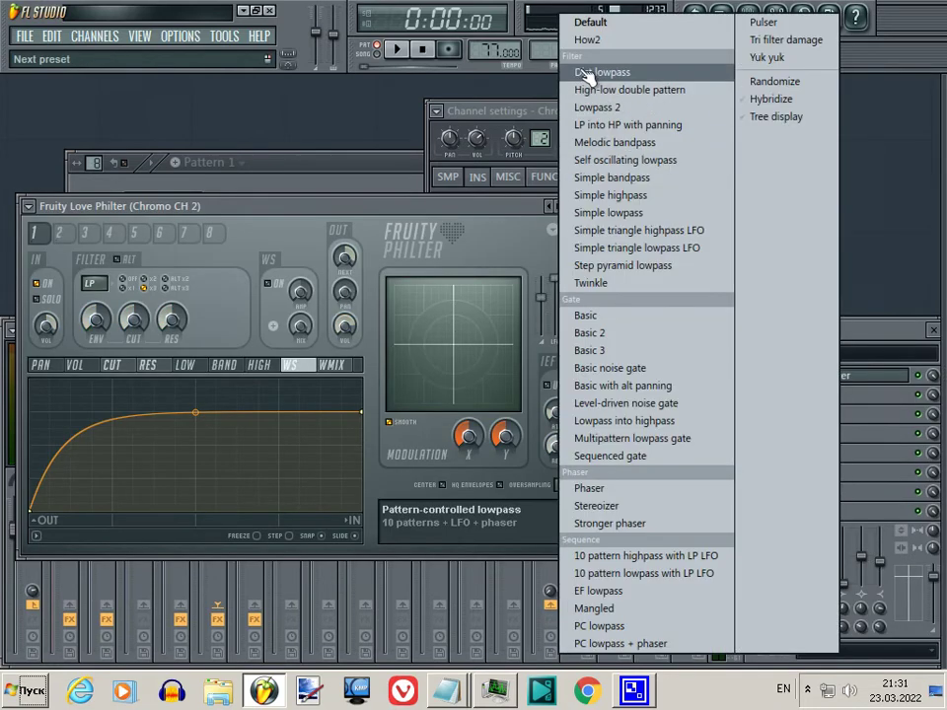
left_click(664, 252)
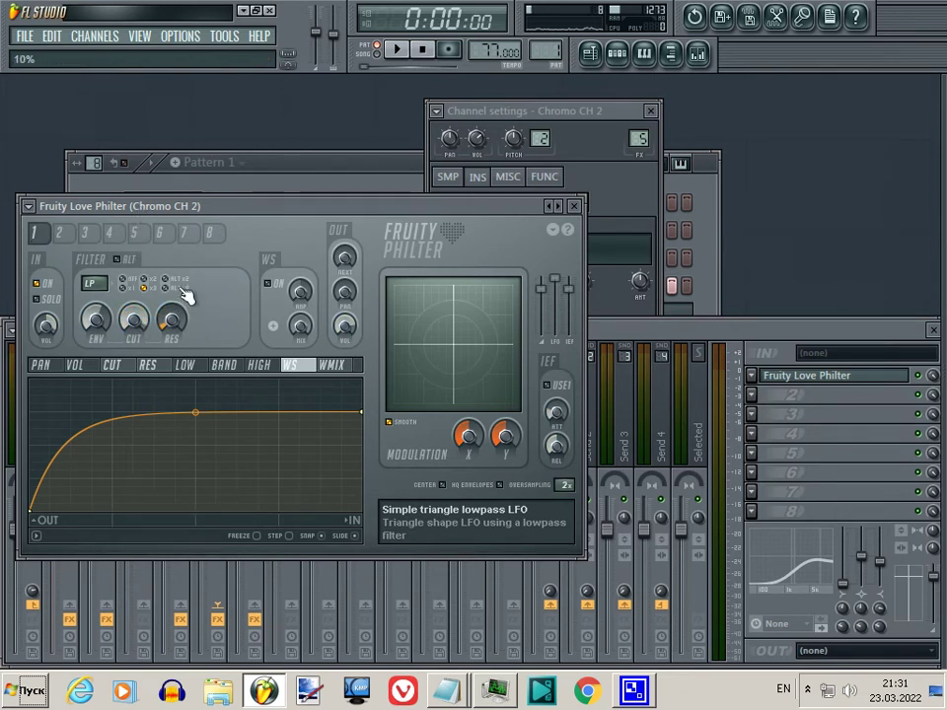
key("z")
key("z")
key("z")
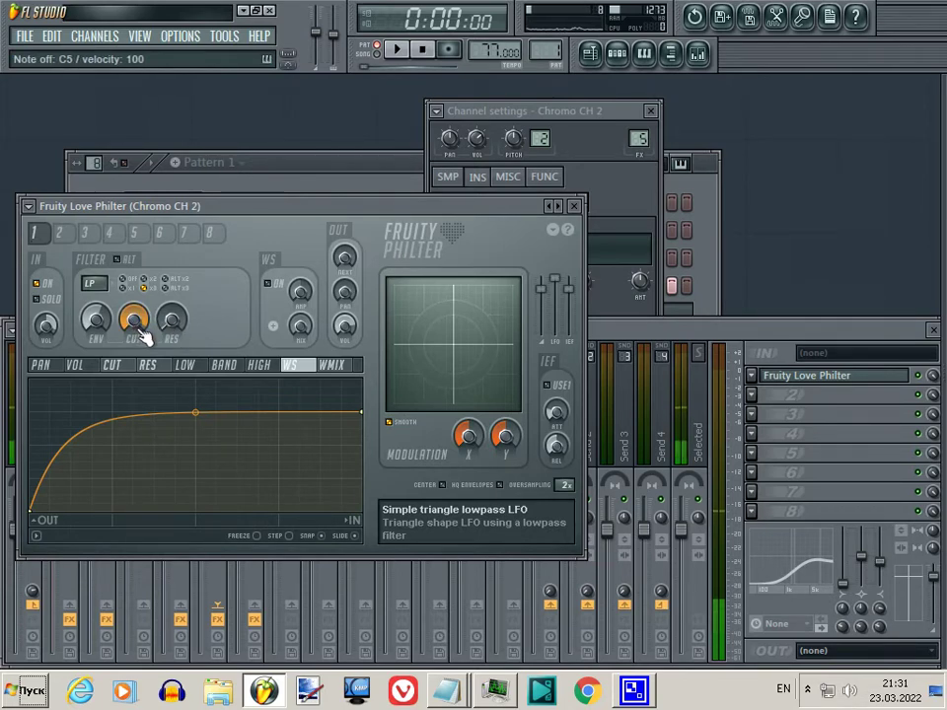
key("space")
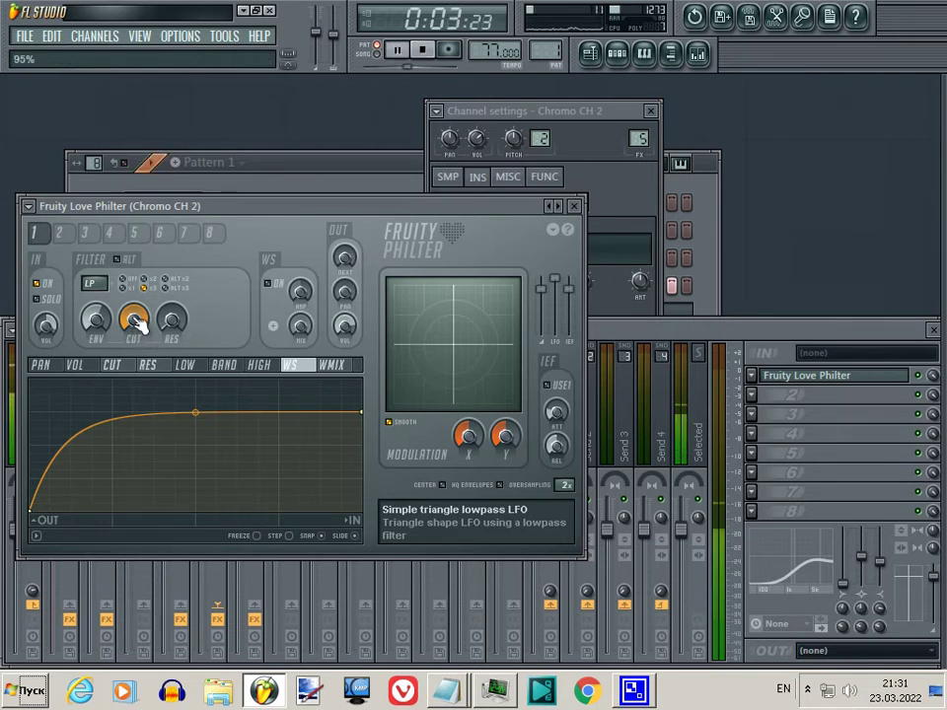
key("space")
Try a nearly flat cutoff envelope at 50% with its second and fourth points at 38%, auditioning the pattern
left_click(76, 365)
left_click(117, 366)
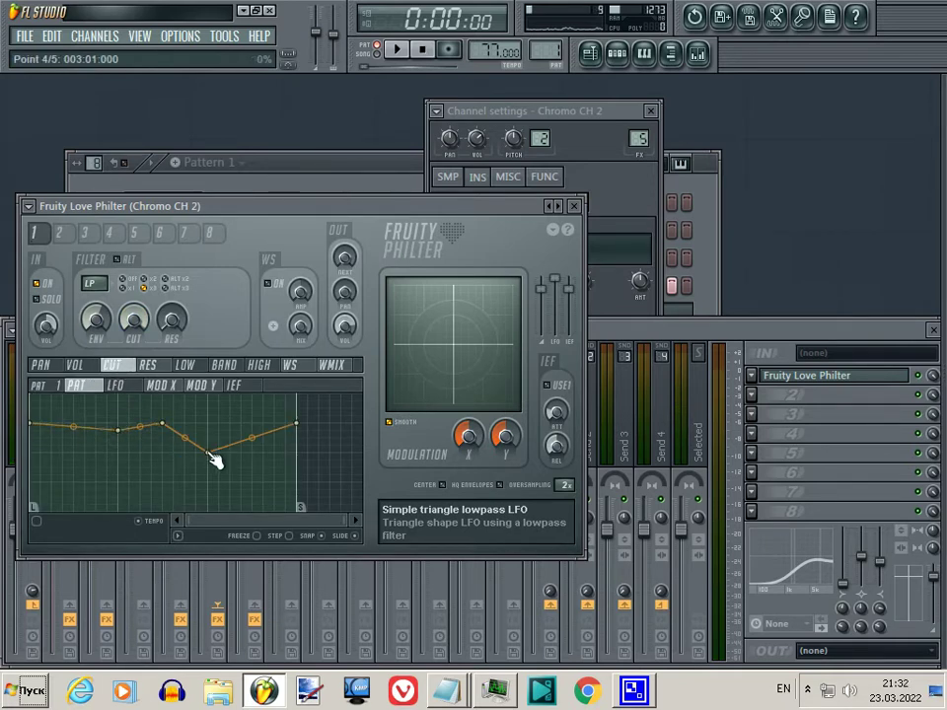
key("space")
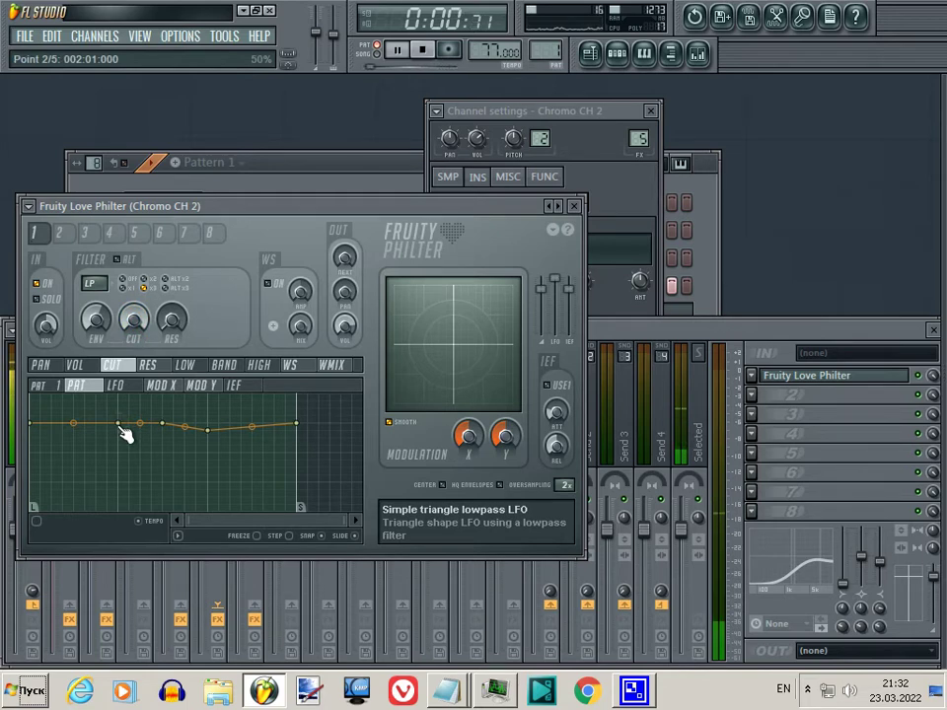
key("space")
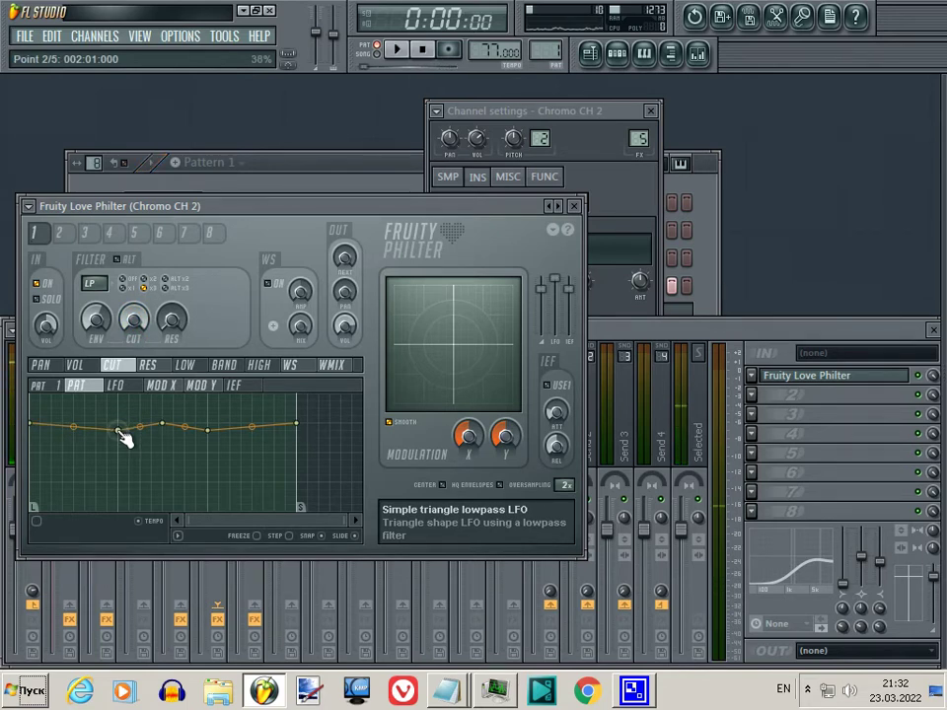
left_click(62, 233)
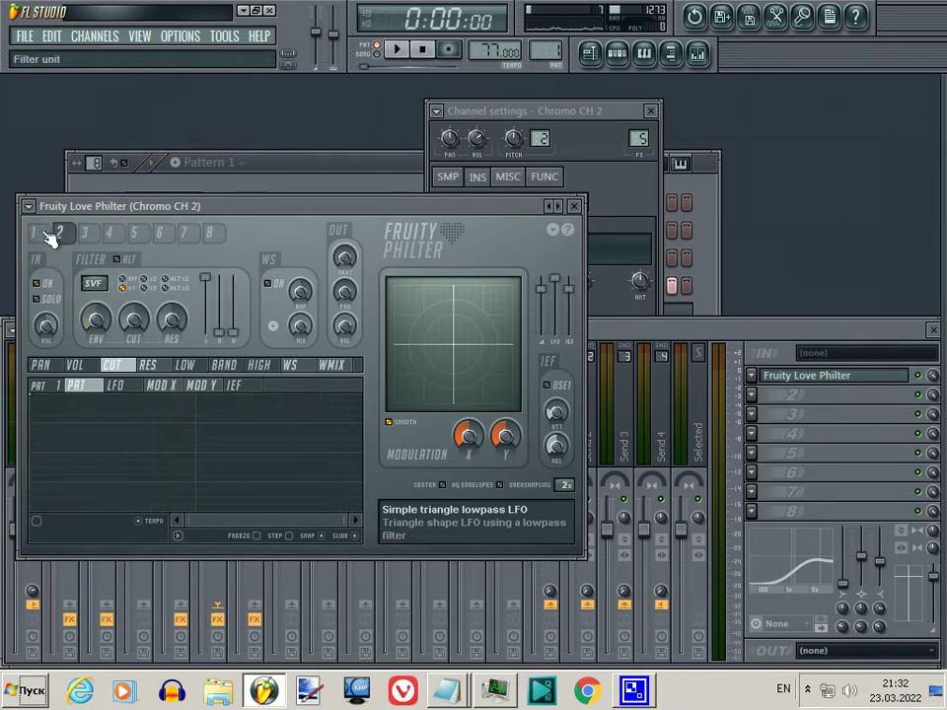
left_click(39, 234)
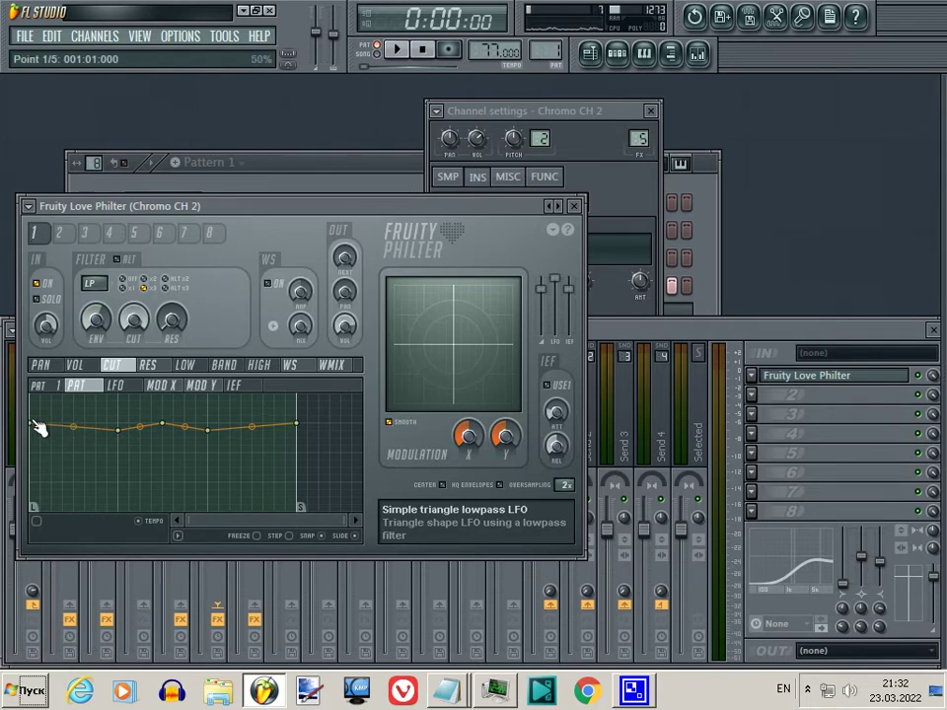
left_click(149, 365)
left_click(115, 366)
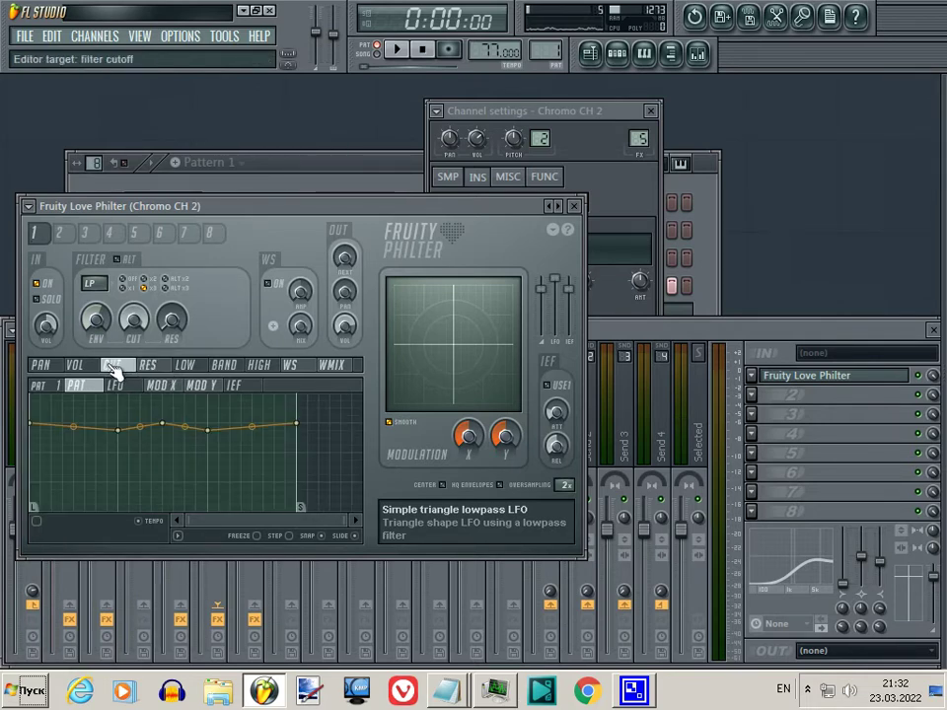
left_click(77, 365)
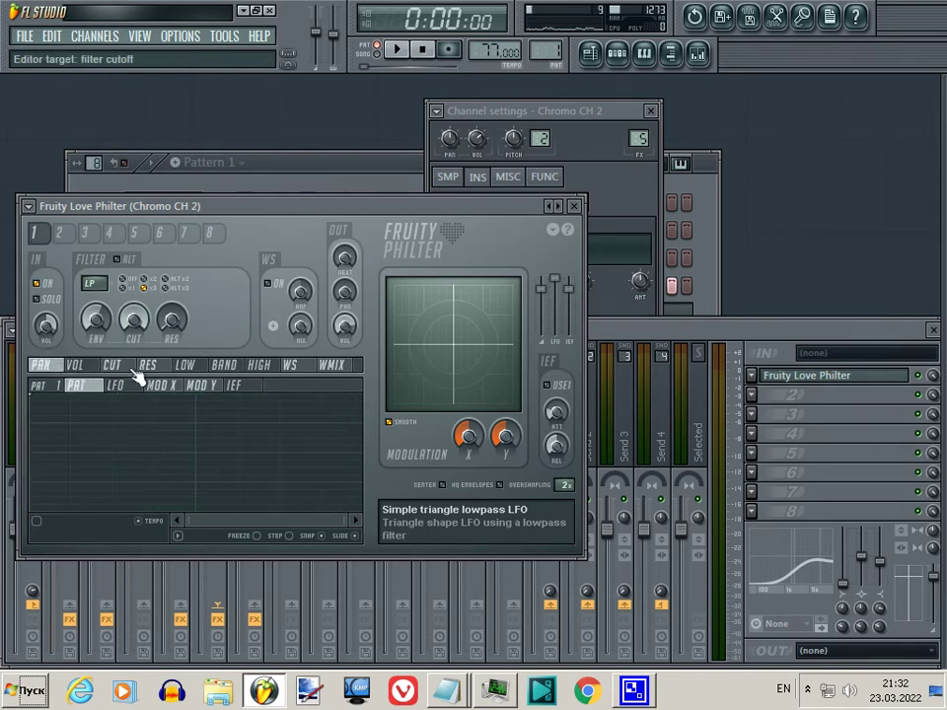
Raise the cutoff envelope to the maximum with its fourth point at 88%, and adjust the Philter slot's mix level
left_click(130, 367)
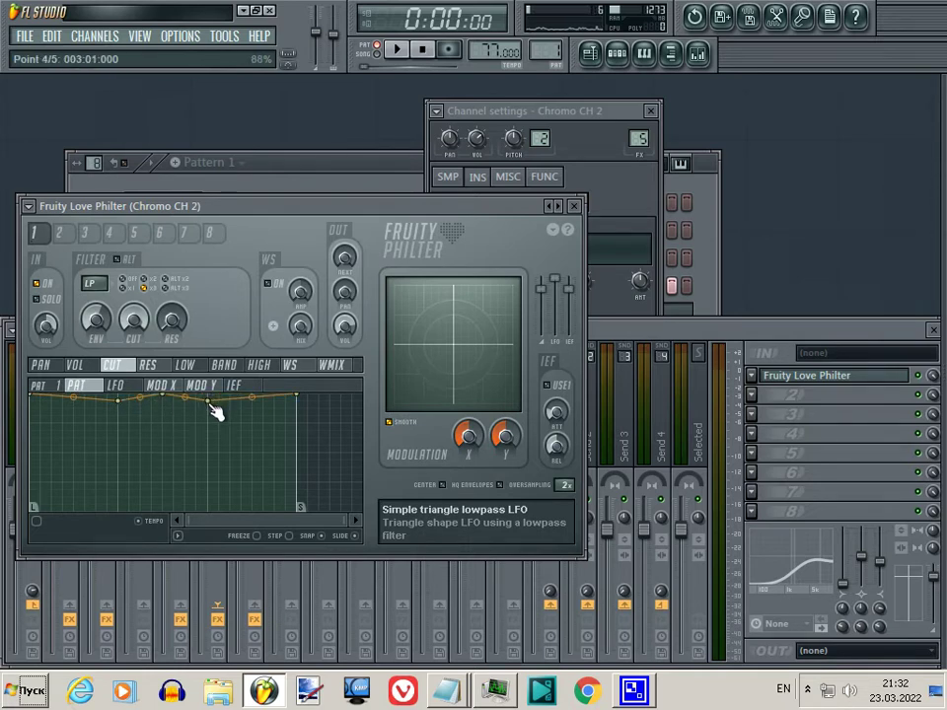
key("space")
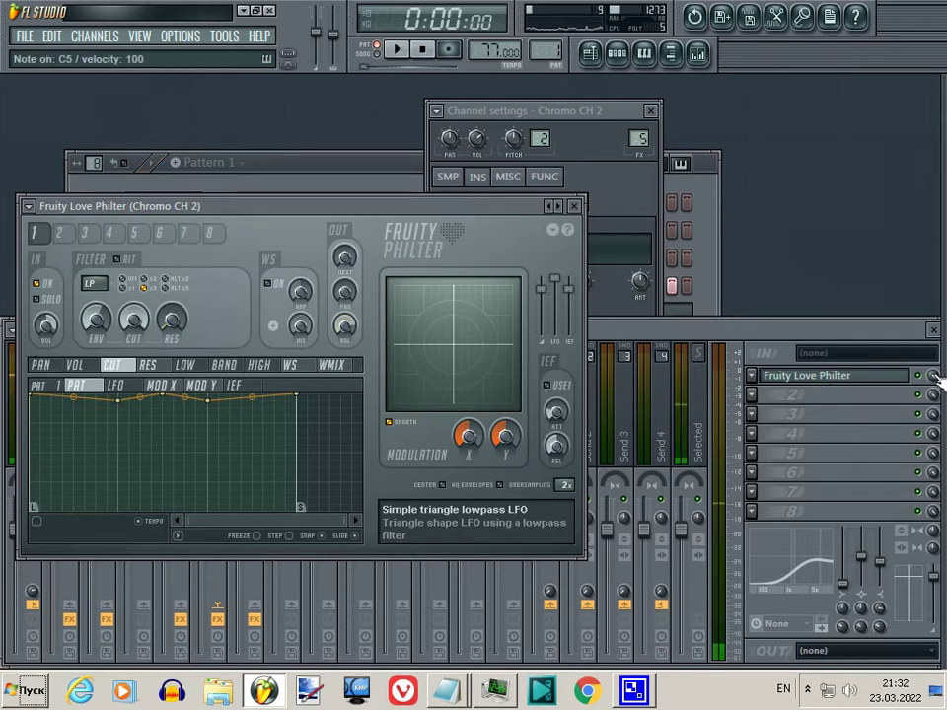
left_click(936, 383)
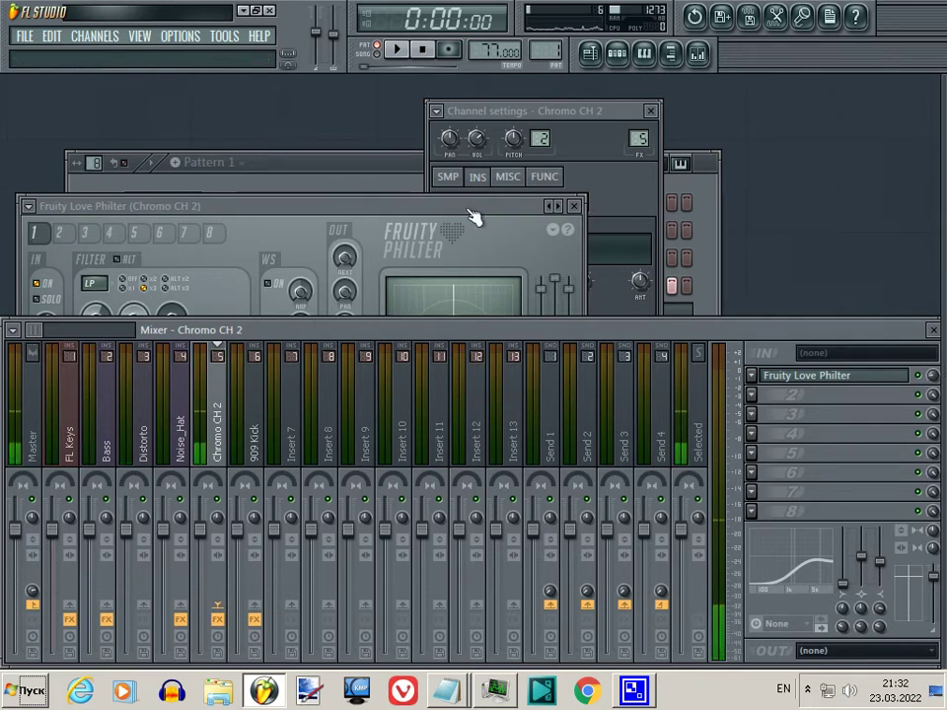
Audition the pattern with the filtered Chromo CH 2, stop playback, and remove Fruity Love Philter from its first effect slot
left_click(396, 249)
key("space")
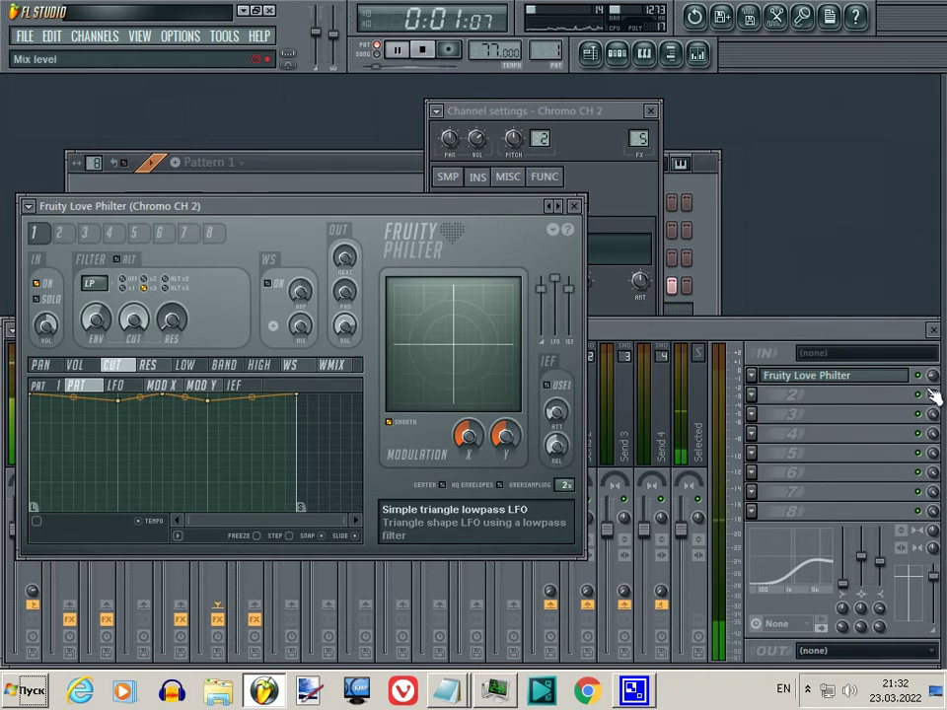
key("F9")
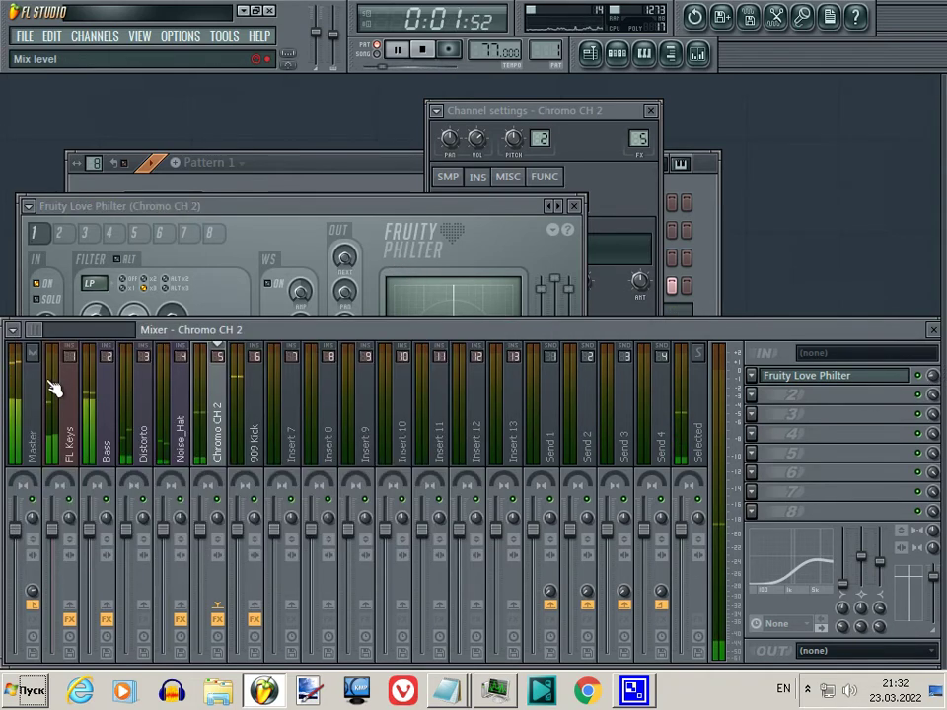
key("space")
left_click(756, 380)
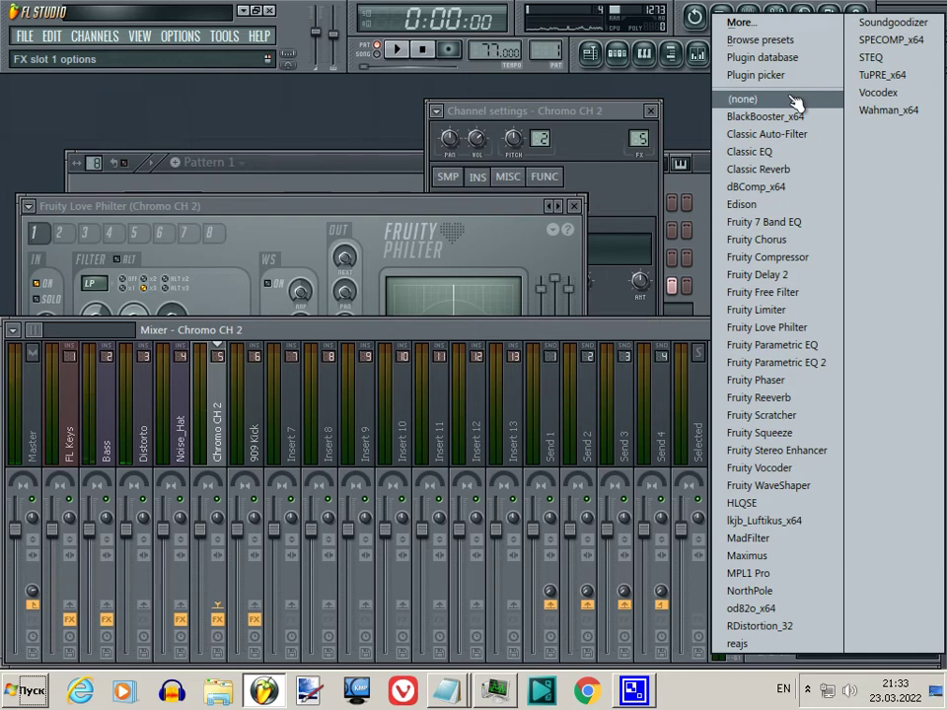
left_click(792, 98)
Play Pattern 1, unmute FL Keys, Distorto and Noise_Hat, and close the Chromo CH 2 channel settings
left_click(381, 168)
key("space")
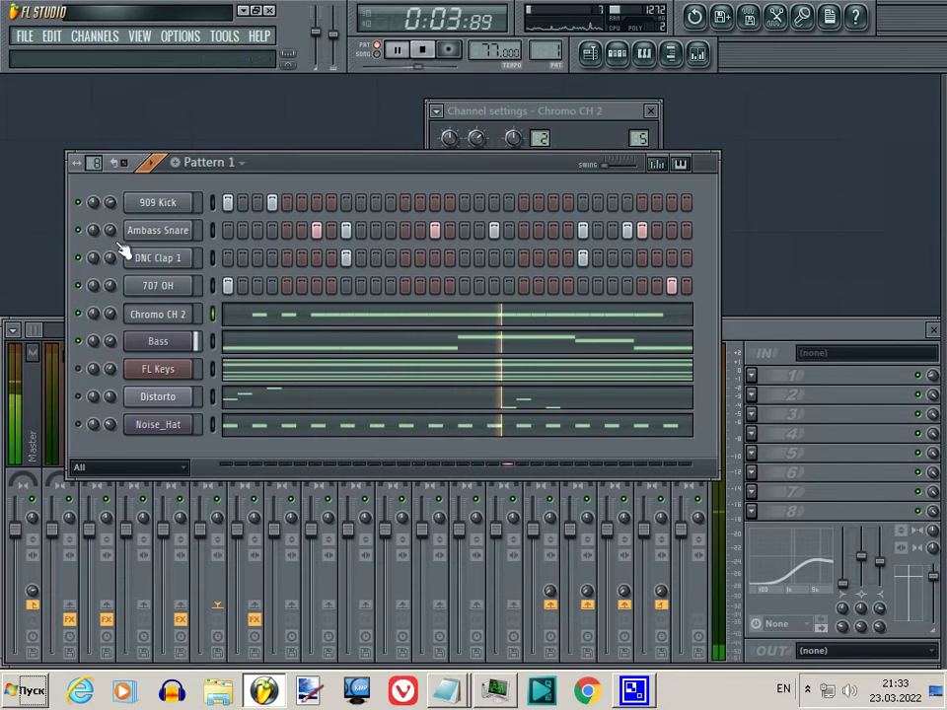
left_click_drag(106, 237, 117, 242)
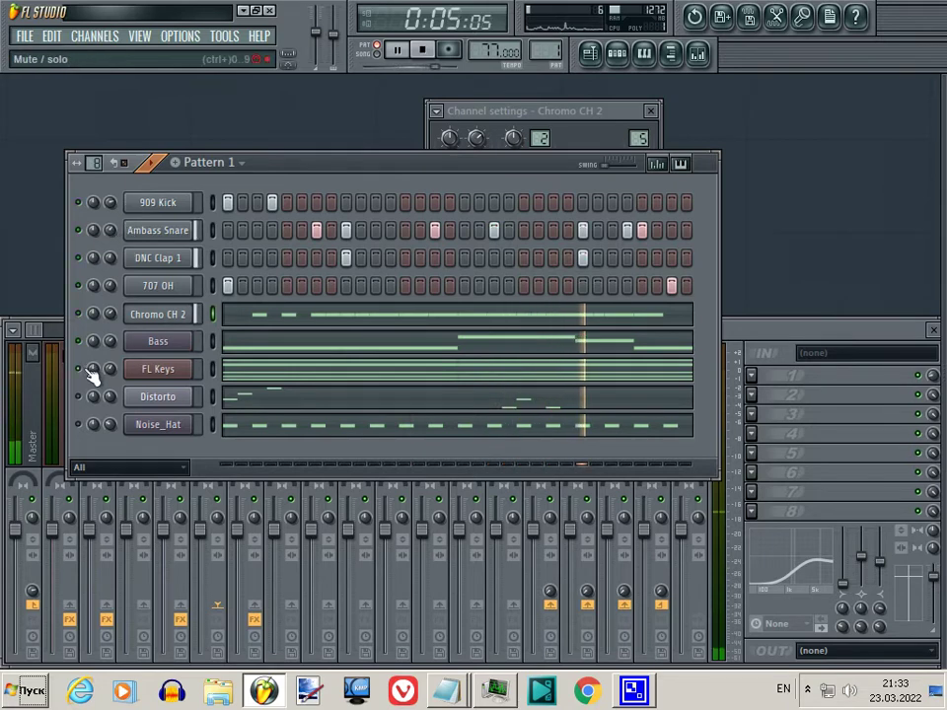
left_click(651, 111)
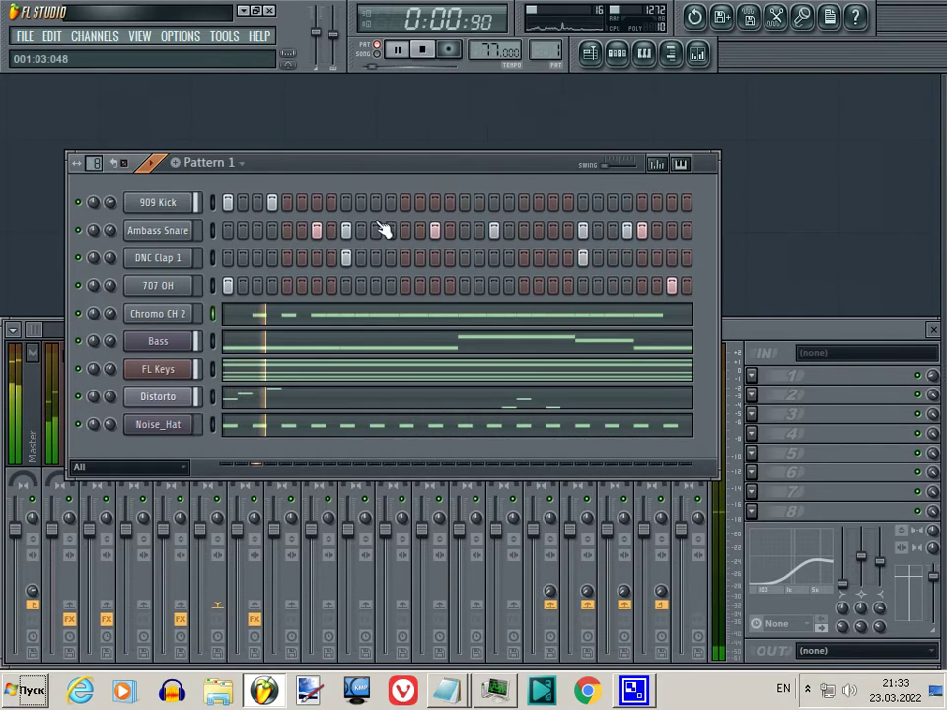
Select the FL Keys mixer track and set its low-shelf EQ level to -5.8 dB during playback
left_click(165, 345)
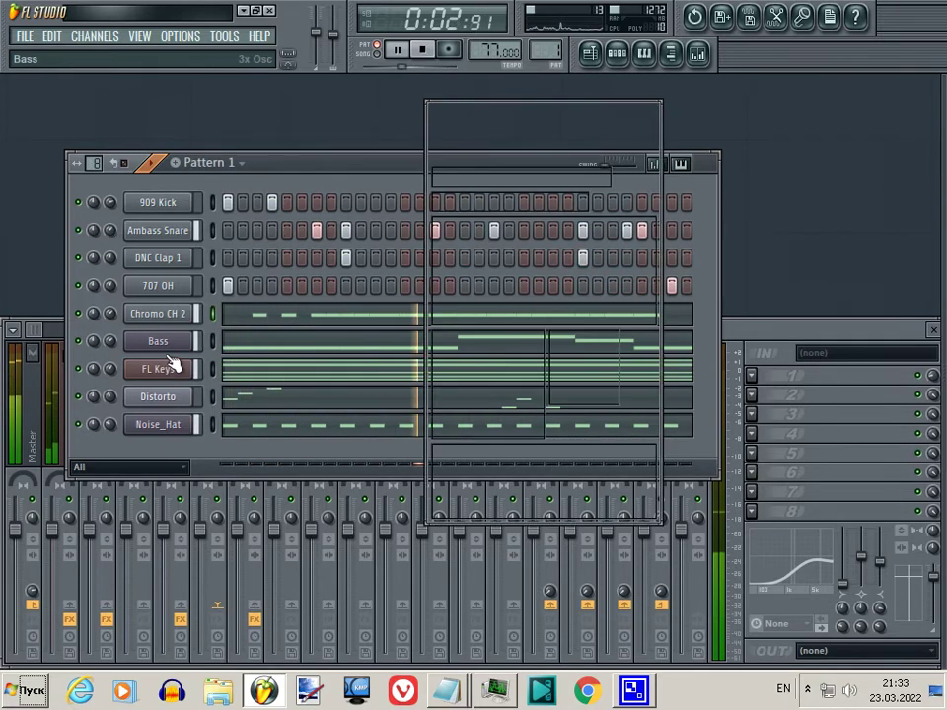
left_click(183, 372)
left_click(756, 341)
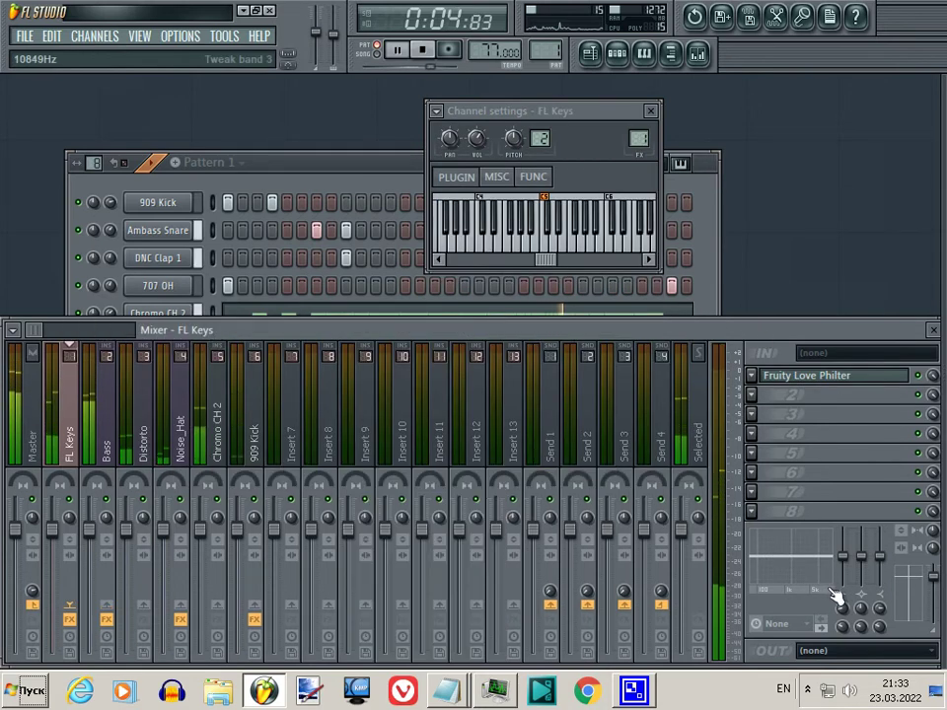
left_click_drag(853, 589, 843, 603)
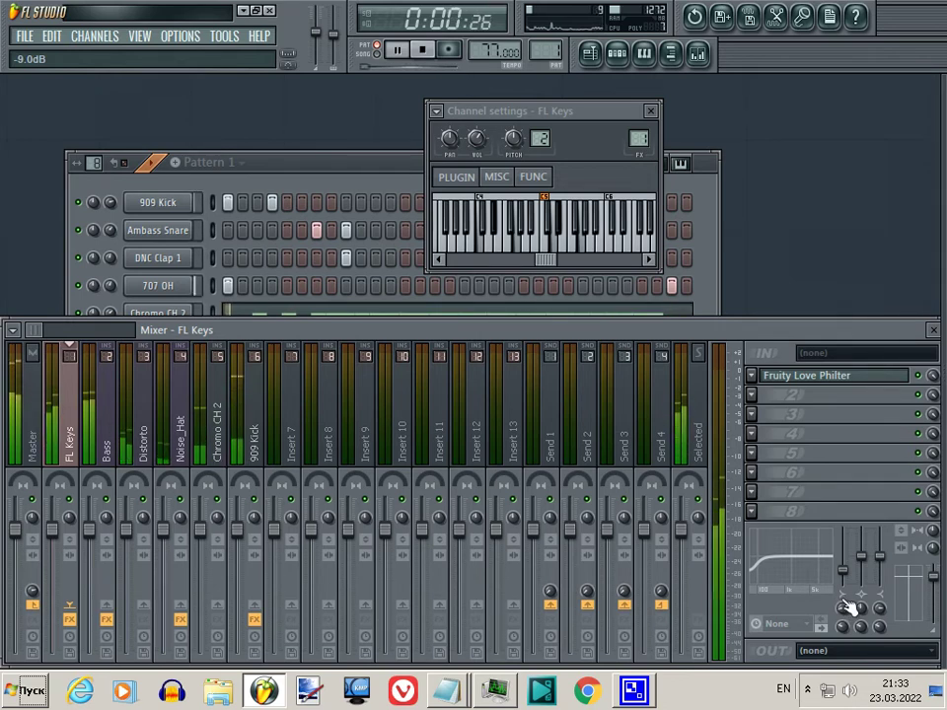
scroll(846, 603, "up", 2)
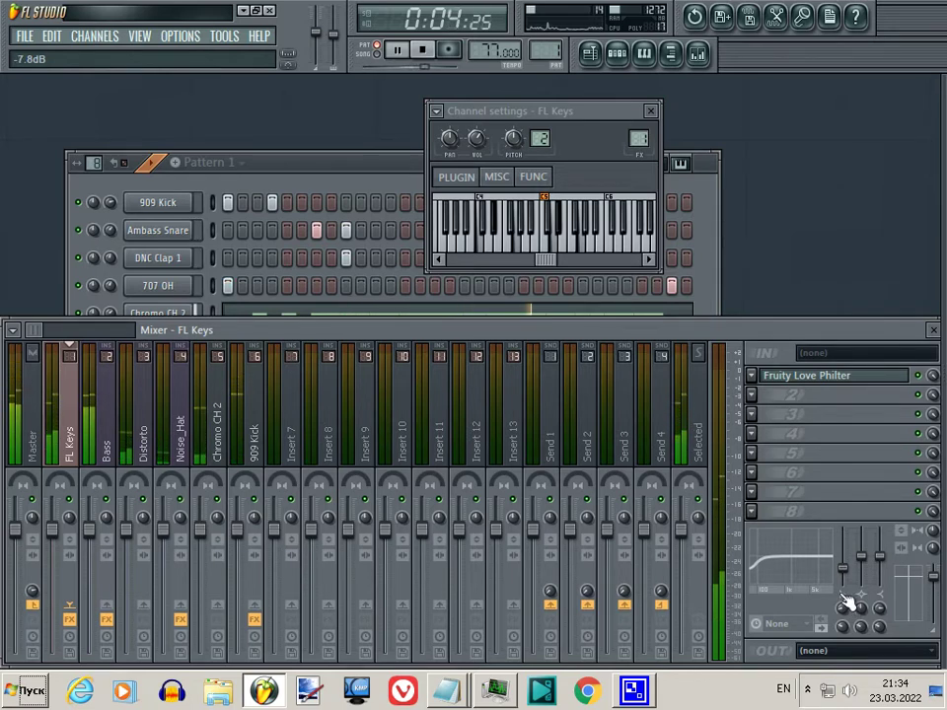
scroll(846, 601, "up", 2)
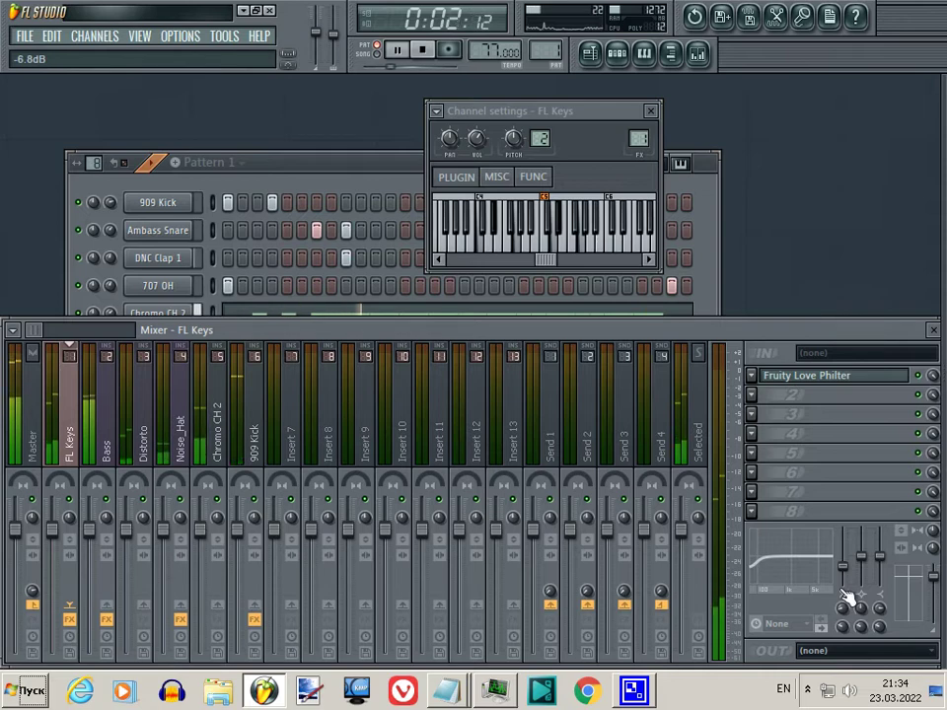
scroll(846, 592, "up", 1)
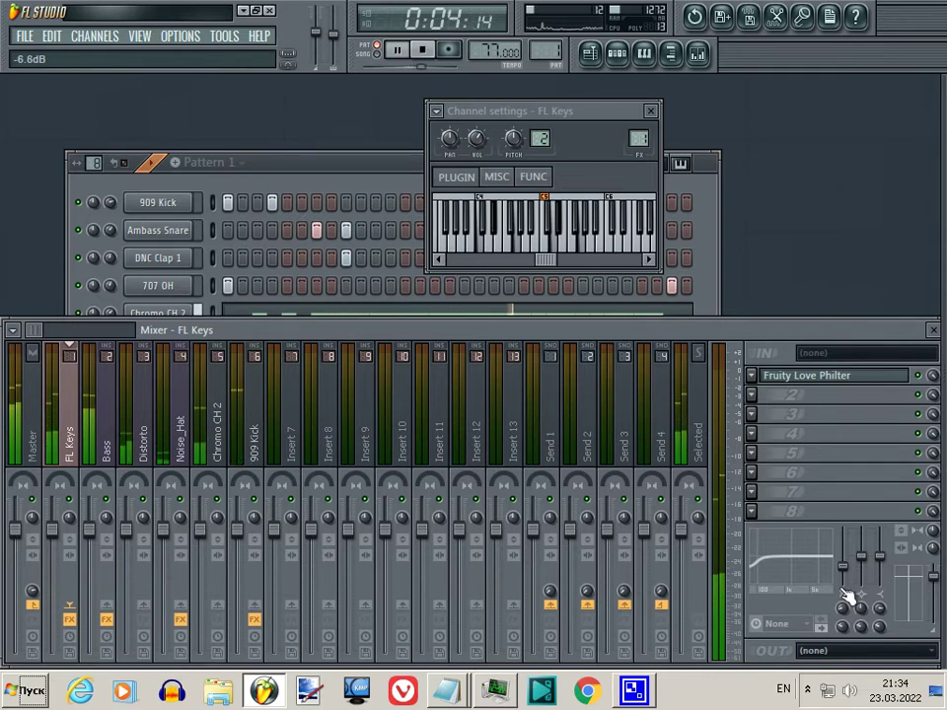
scroll(849, 592, "up", 2)
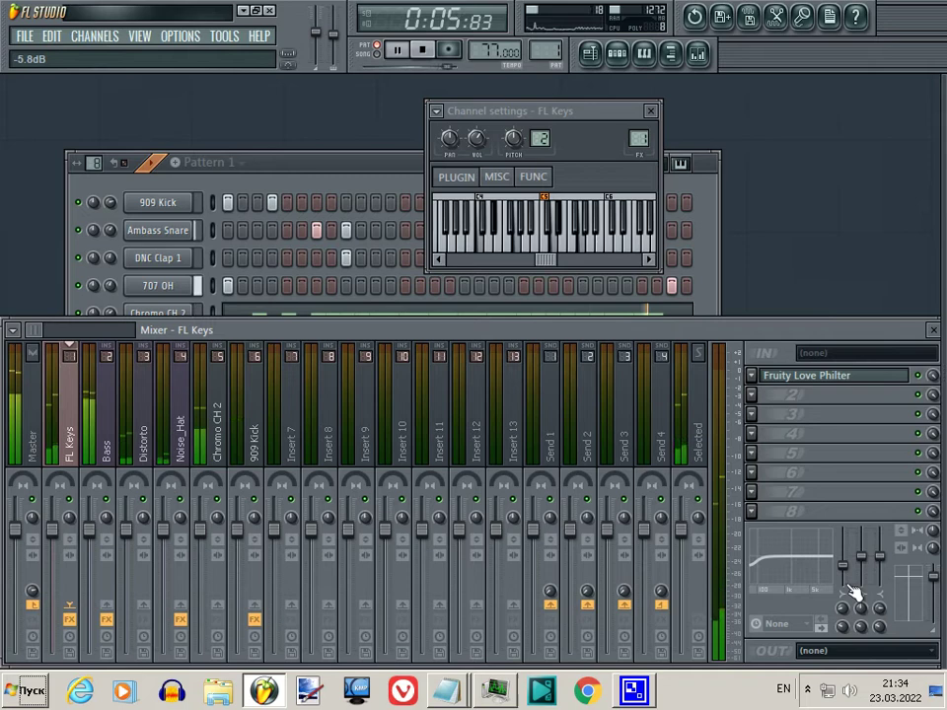
Mute the drums, deepen the FL Keys low-shelf cut, and set the shelf frequency to 113 Hz
left_click(349, 169)
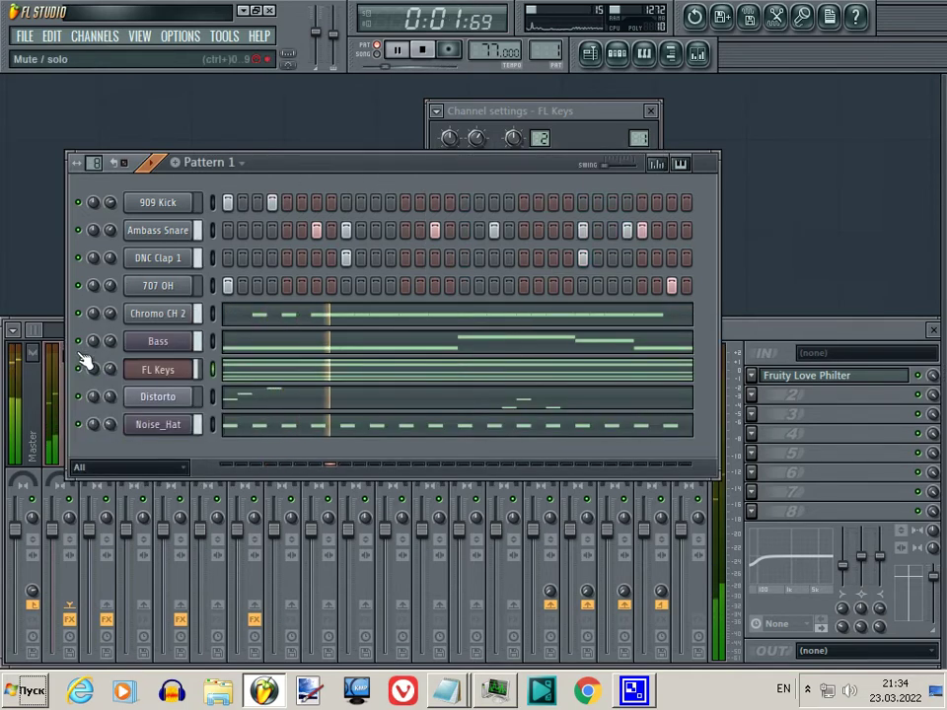
left_click_drag(845, 570, 848, 609)
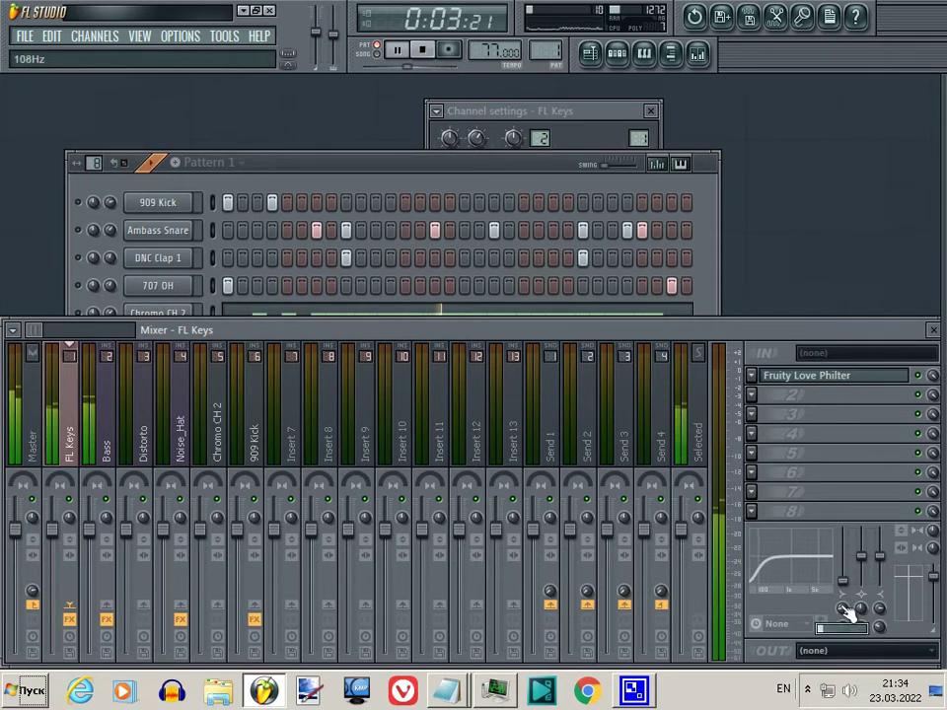
left_click_drag(848, 612, 849, 610)
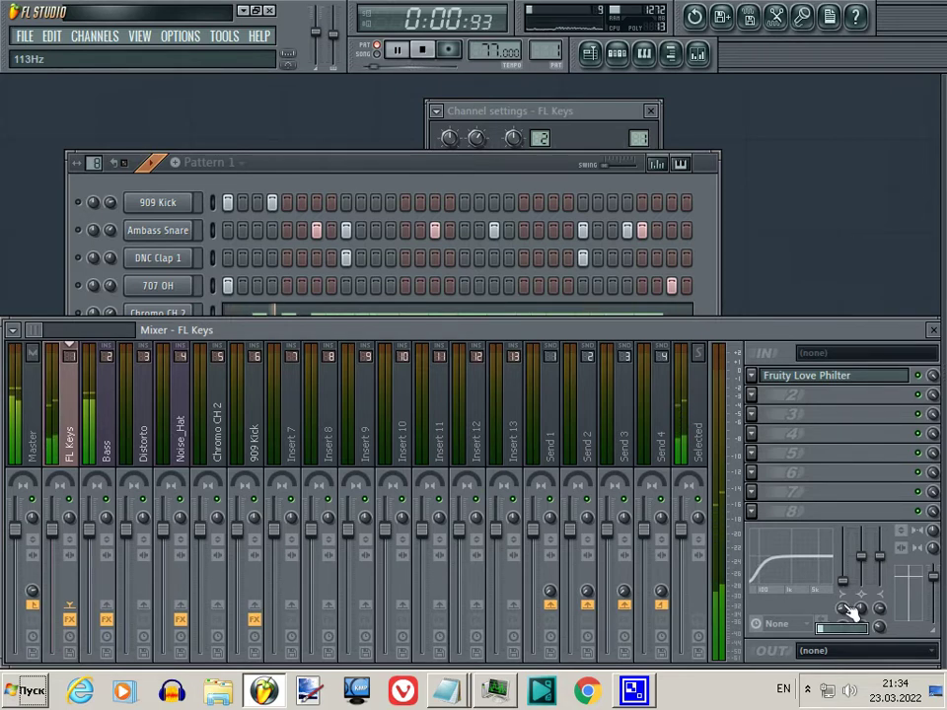
Unmute the drums, close the FL Keys channel settings, set its low-shelf EQ frequency to 108 Hz, and stop playback
left_click(396, 165)
left_click(78, 286)
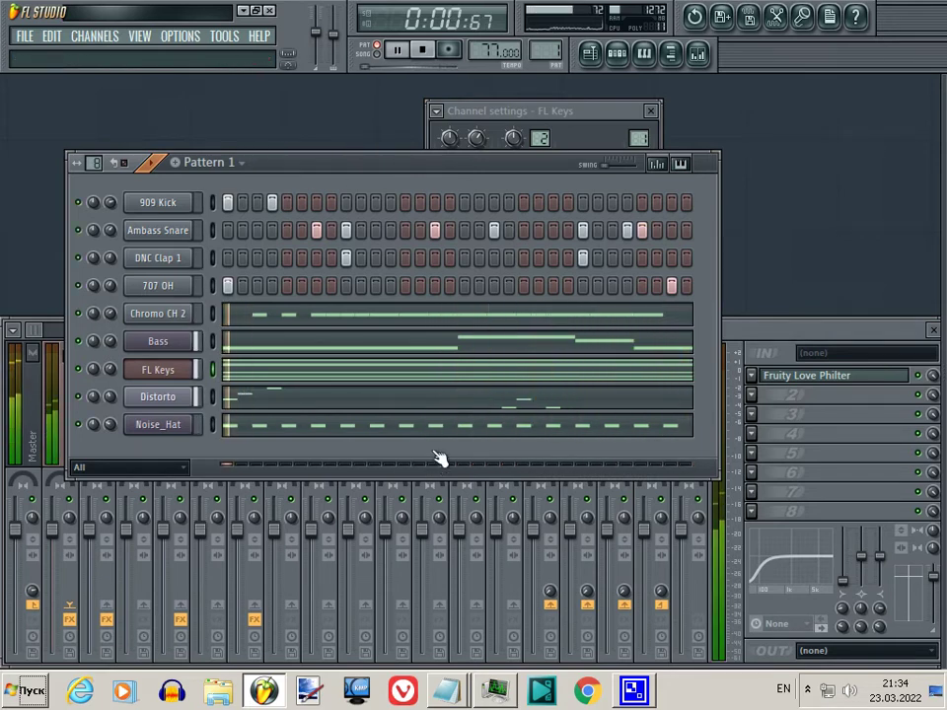
left_click(650, 110)
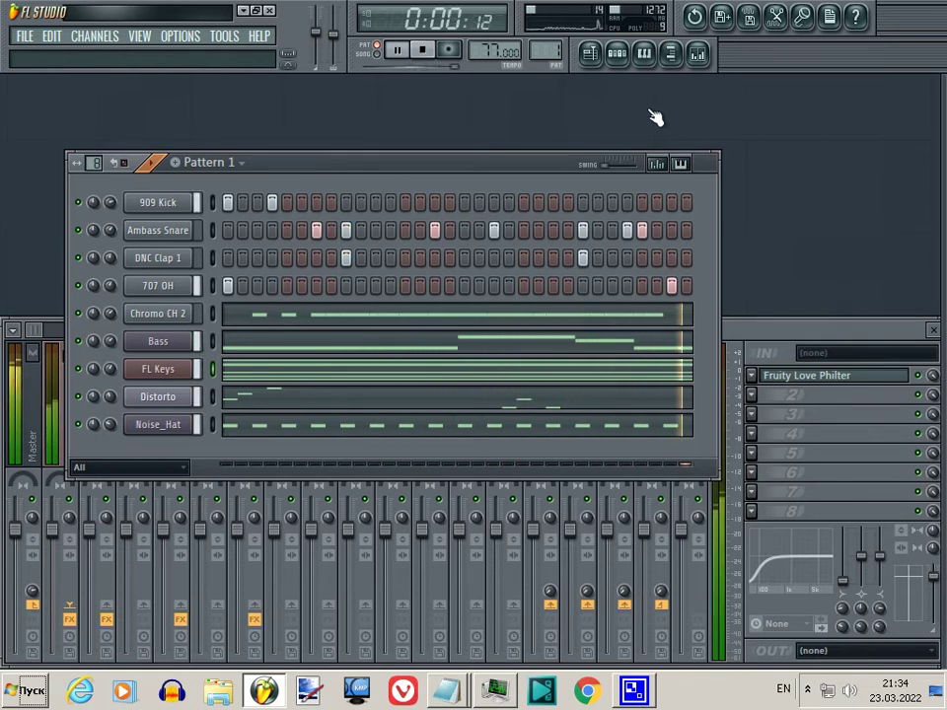
left_click(844, 609)
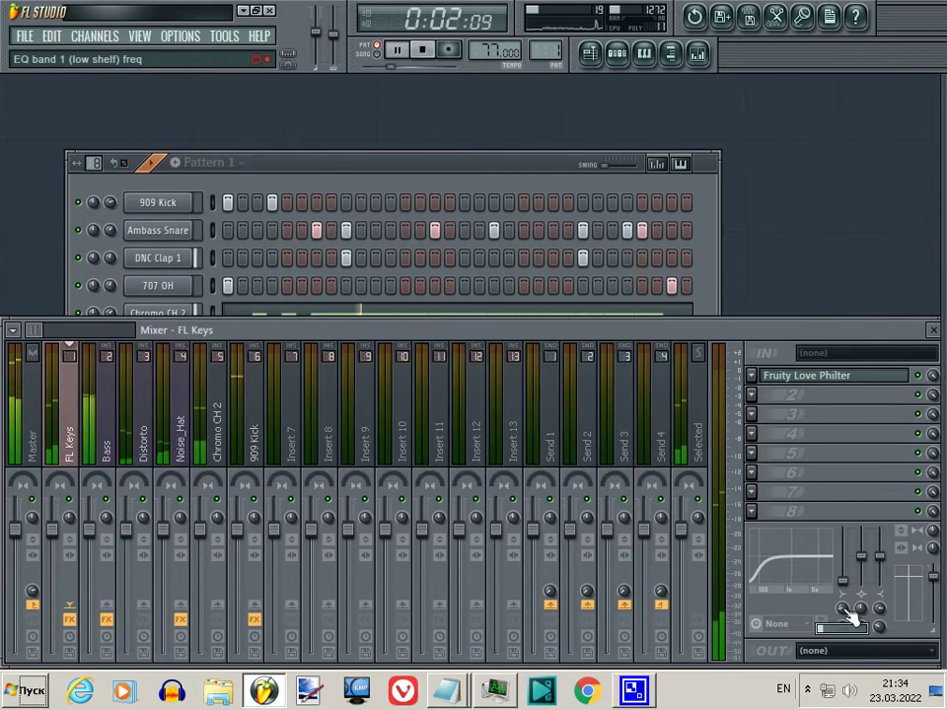
scroll(849, 612, "up", 2)
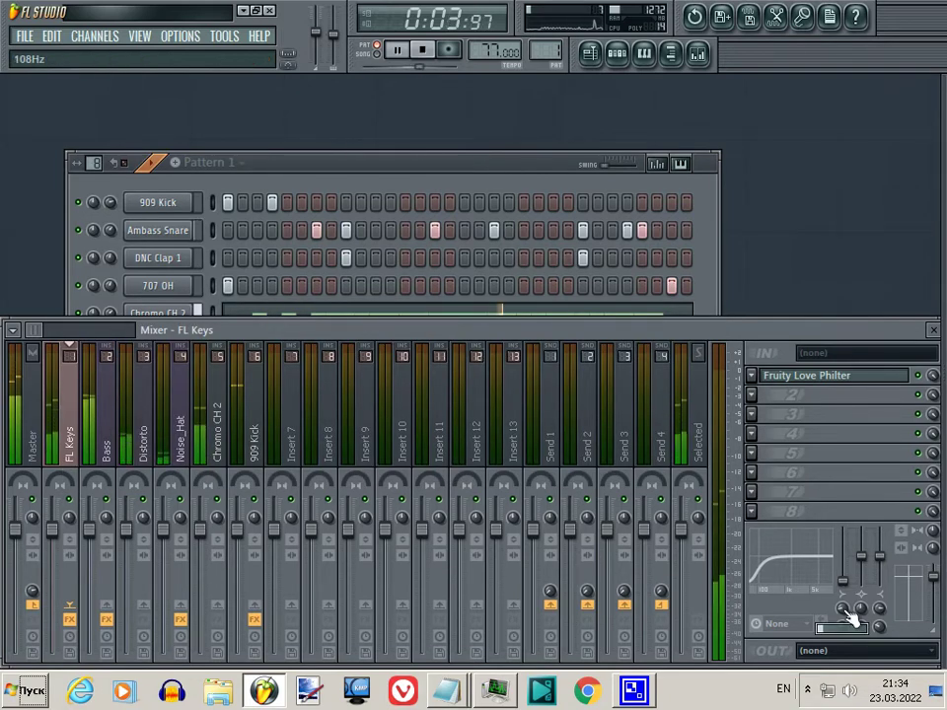
key("space")
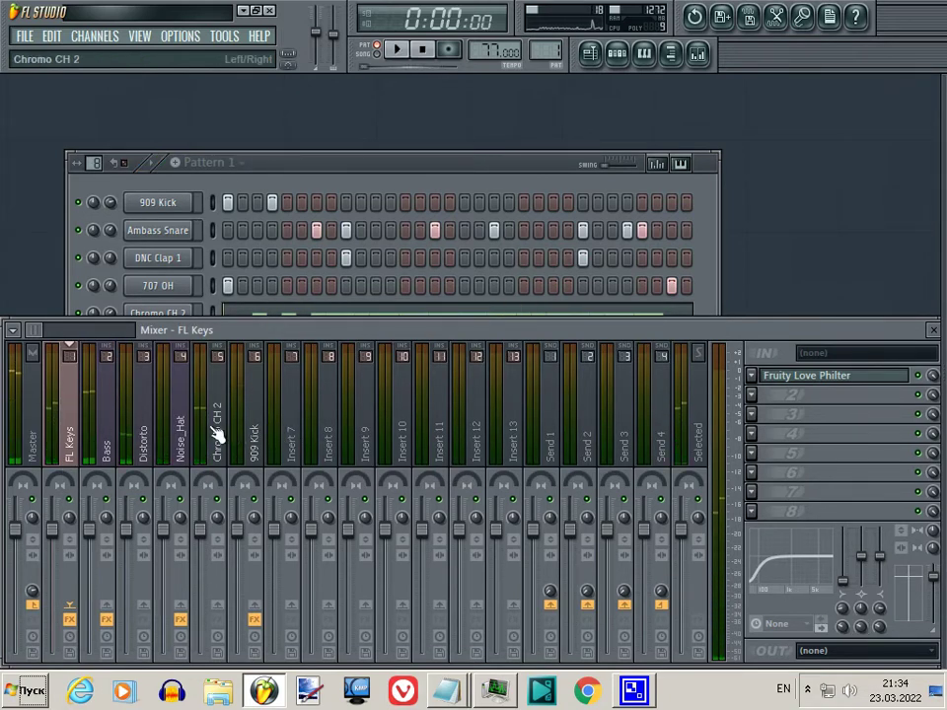
Load Fruity Reeverb into the second effect slot of the Noise_Hat mixer track
left_click(185, 433)
left_click(750, 394)
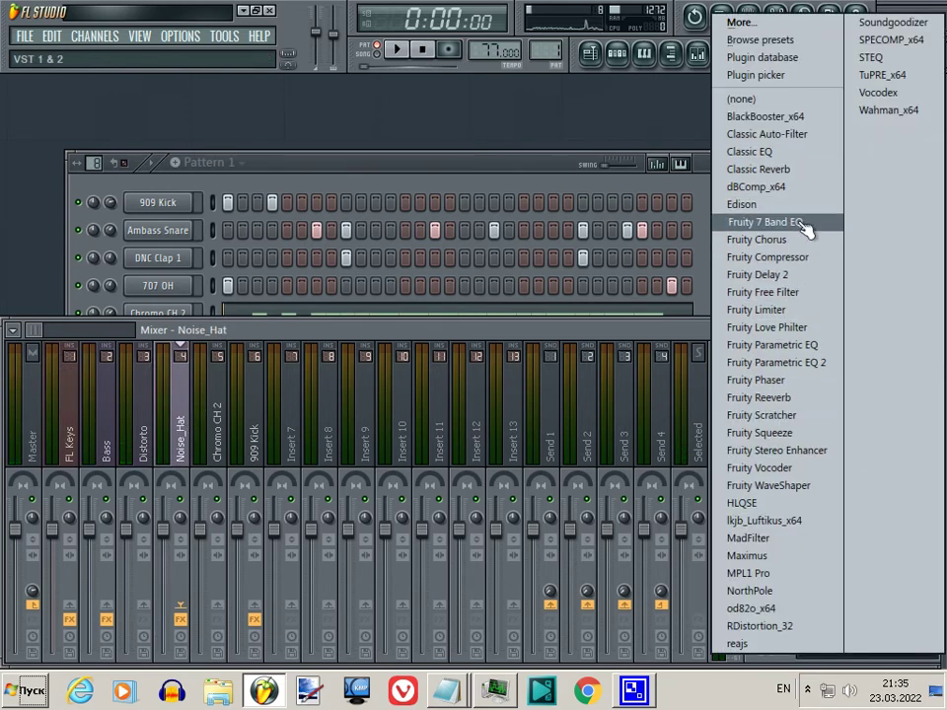
left_click(795, 398)
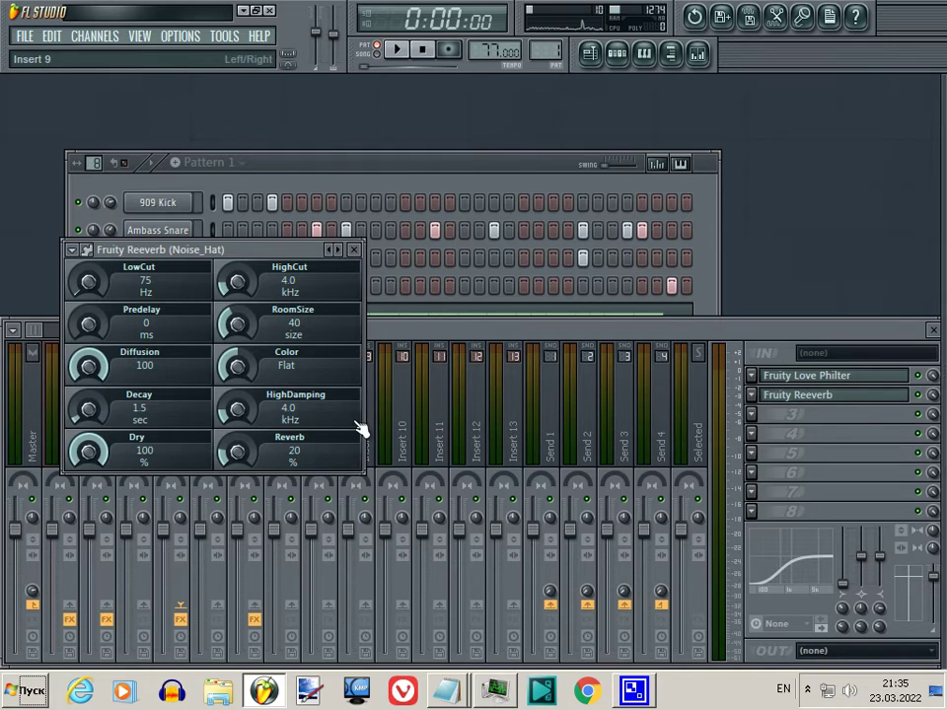
Solo Noise_Hat and set its Fruity Reeverb mix level to 12%, bringing the Bass back in while auditioning
key("space")
left_click(424, 173)
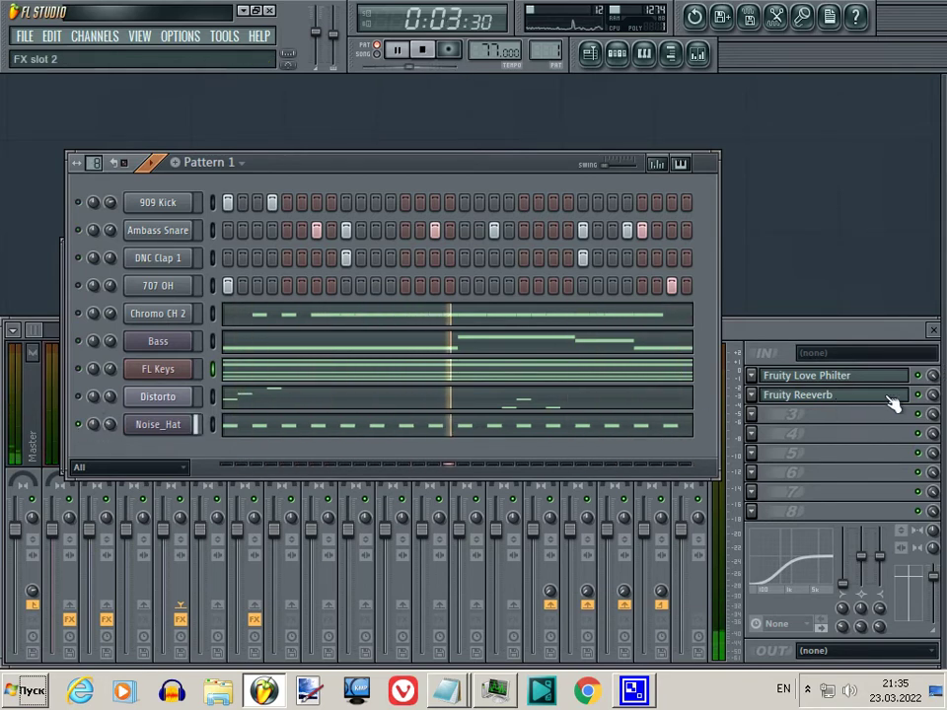
left_click(941, 401)
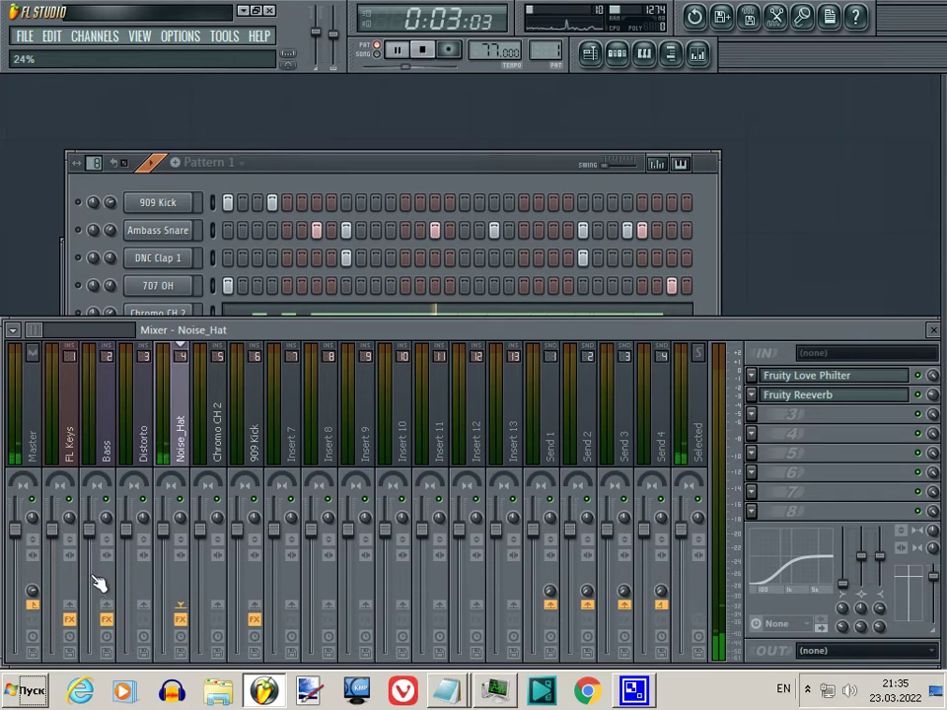
left_click(272, 158)
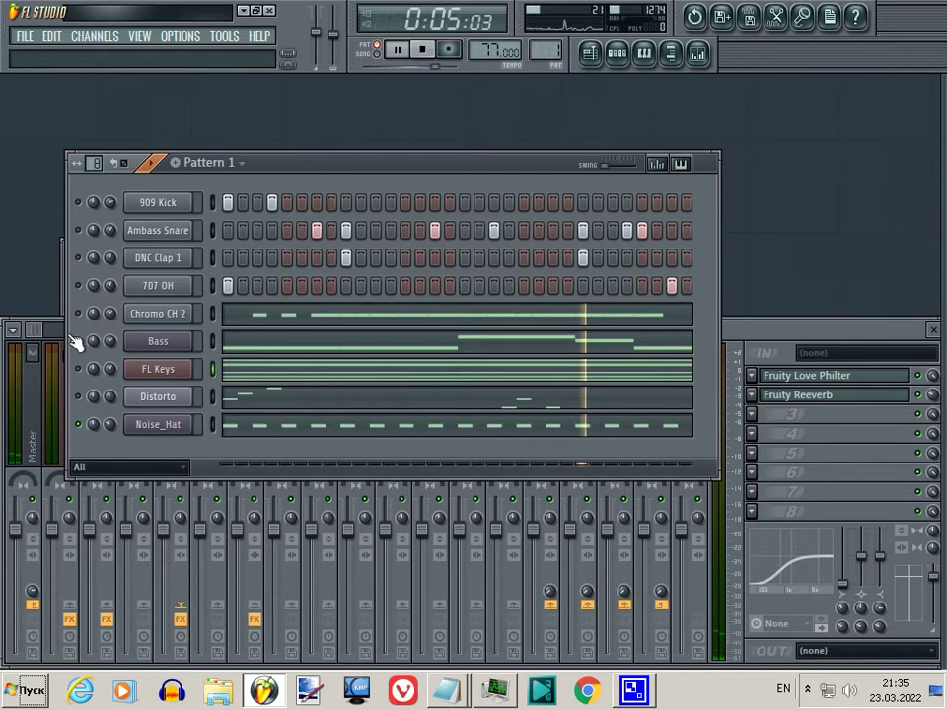
left_click(937, 399)
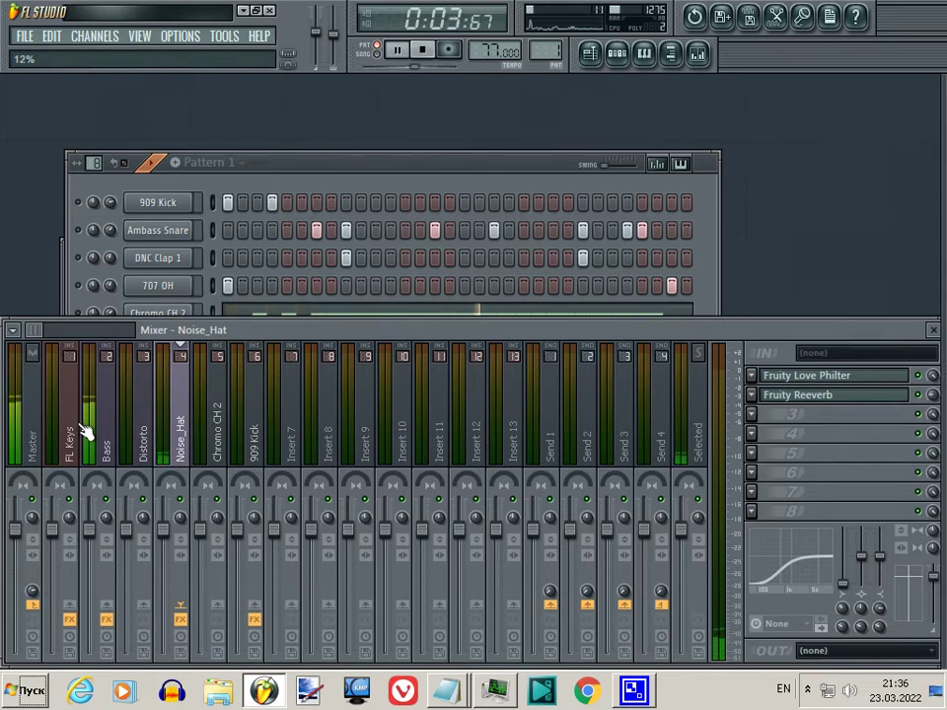
Unmute the remaining channels and fine-tune the Noise_Hat reverb's mix level against the full beat
left_click(440, 180)
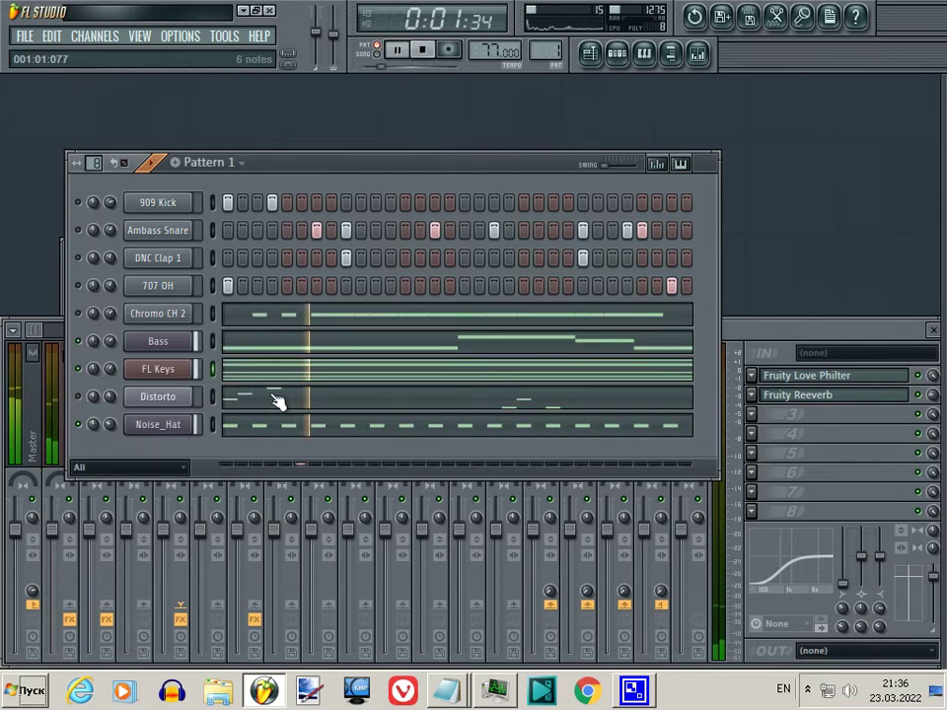
left_click(56, 406)
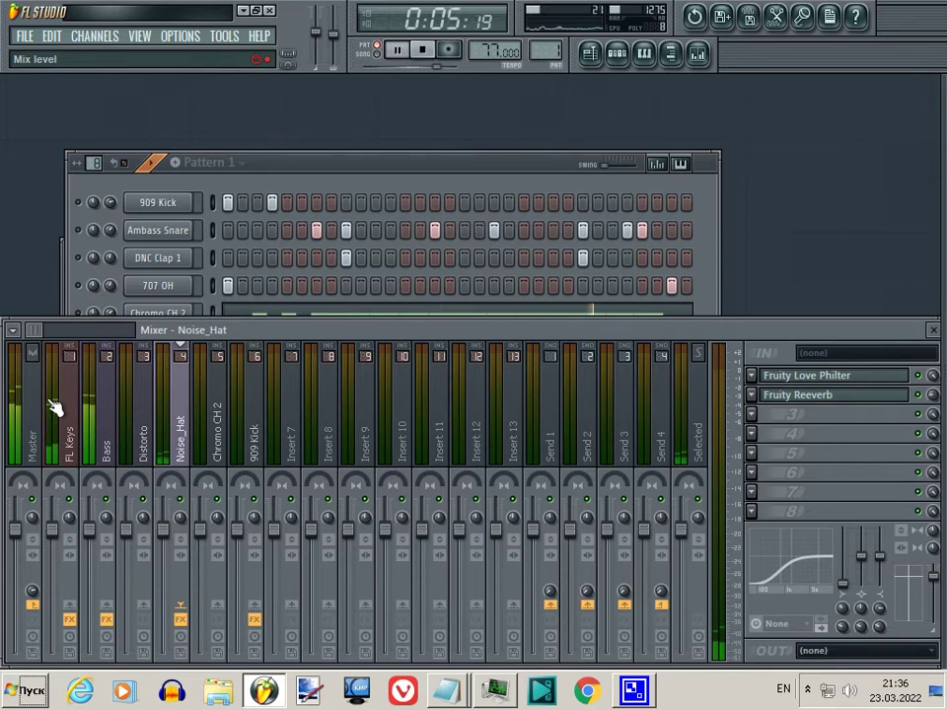
left_click(514, 165)
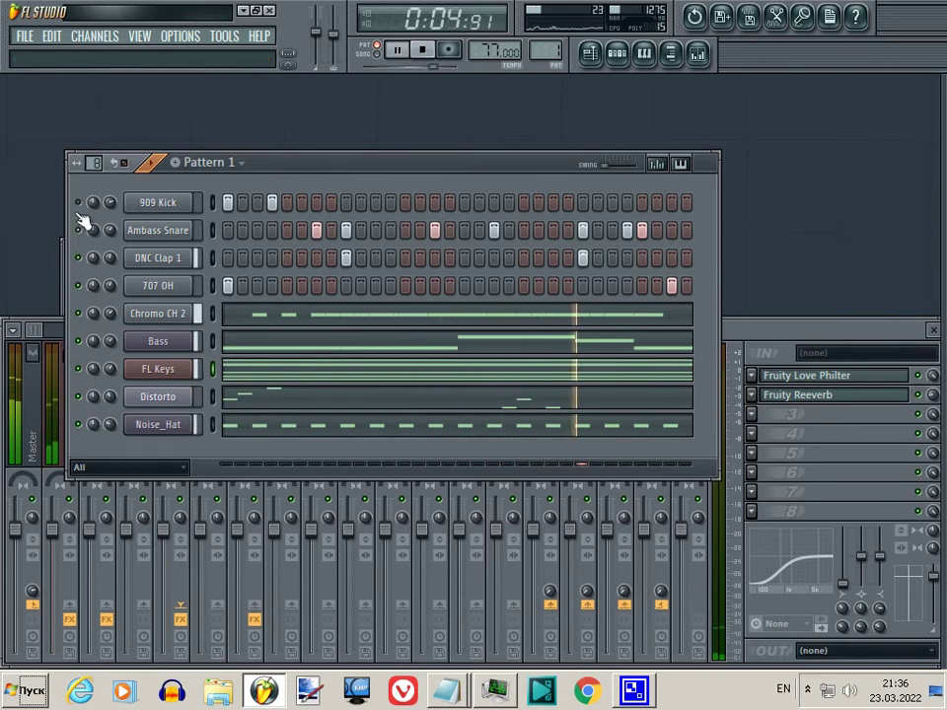
left_click(865, 336)
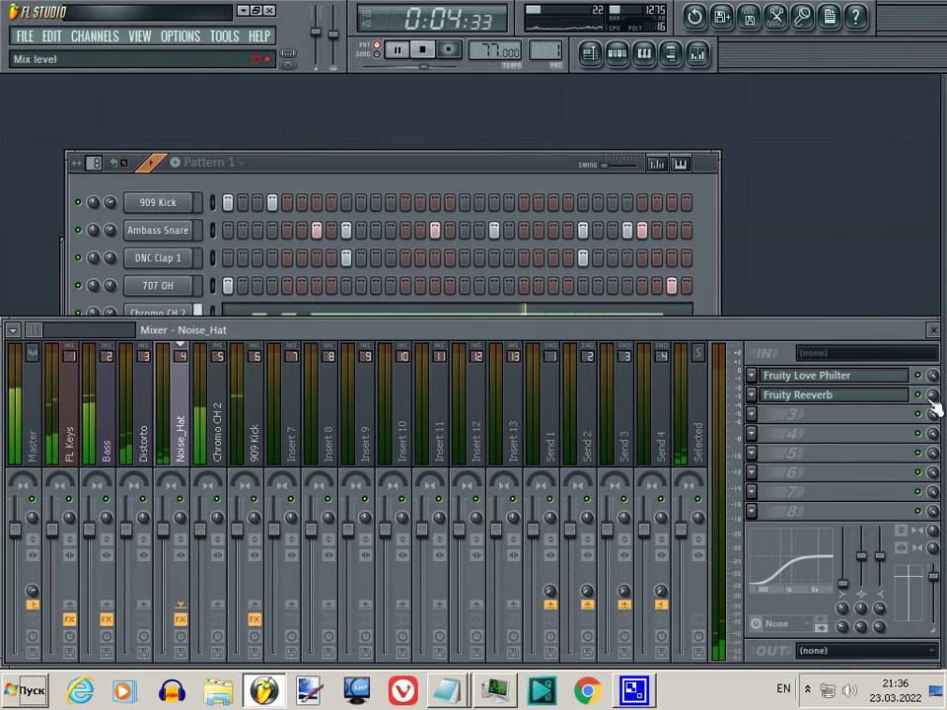
left_click(520, 170)
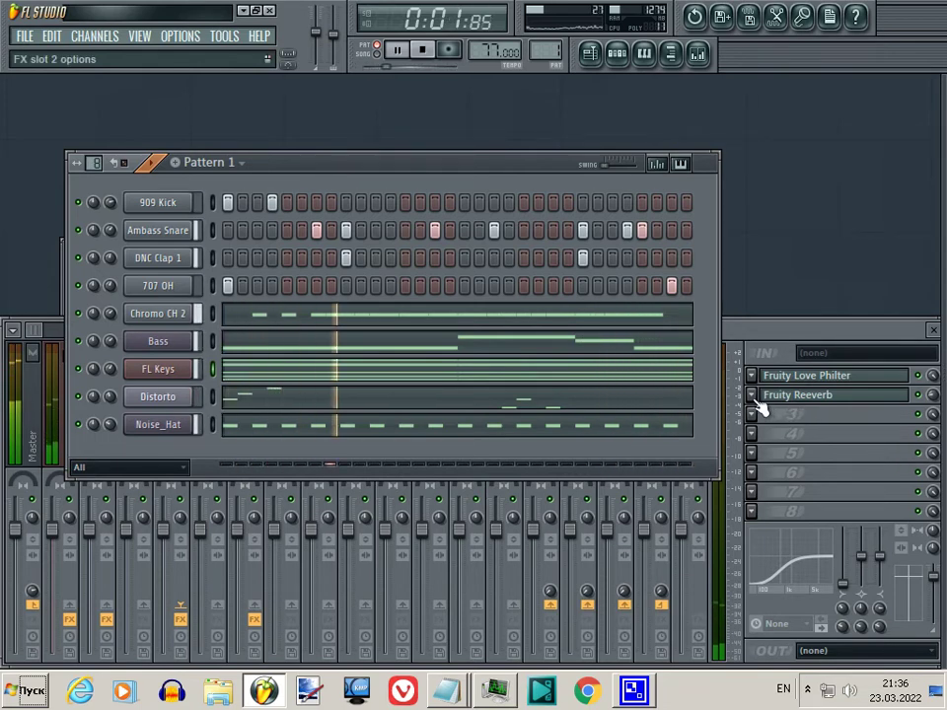
left_click(923, 401)
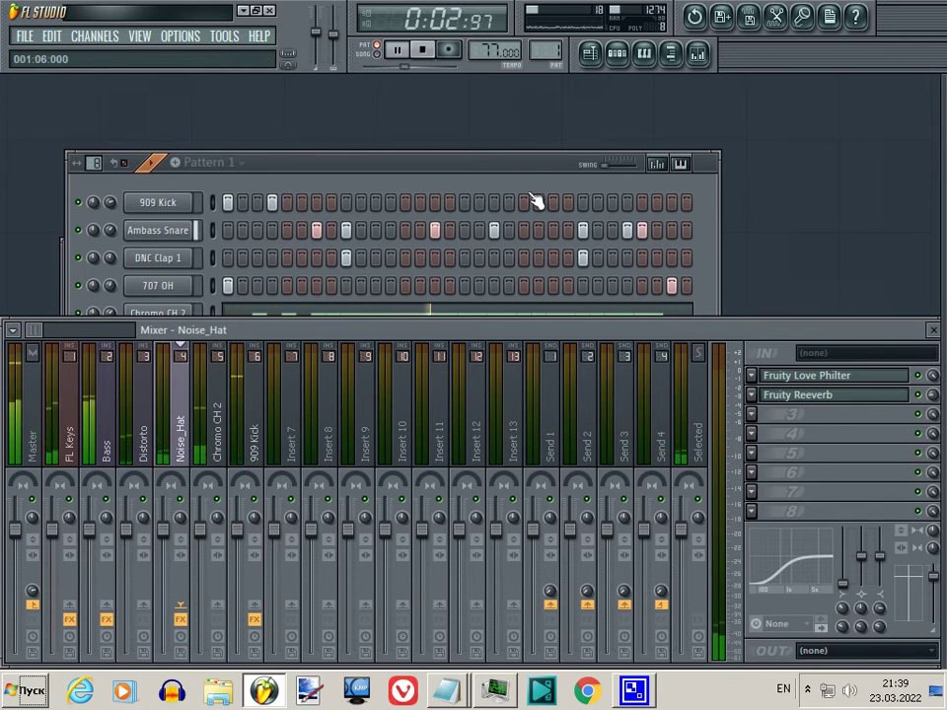
Stop playback and insert a new 3x Osc channel above Noise_Hat in Pattern 1
left_click(514, 168)
key("space")
right_click(153, 424)
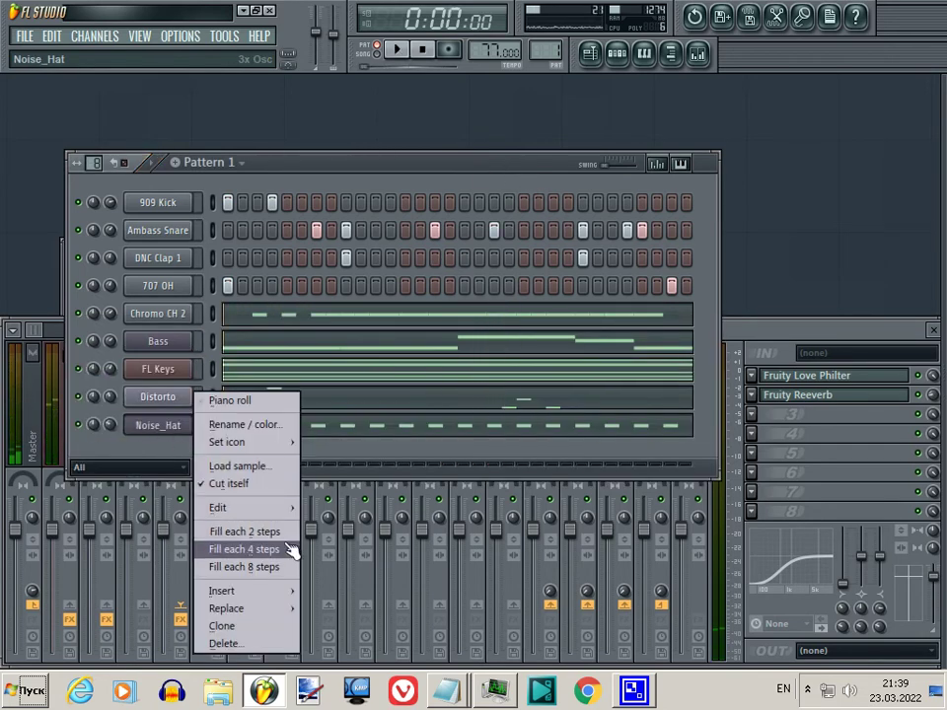
mouse_move(300, 592)
left_click(412, 294)
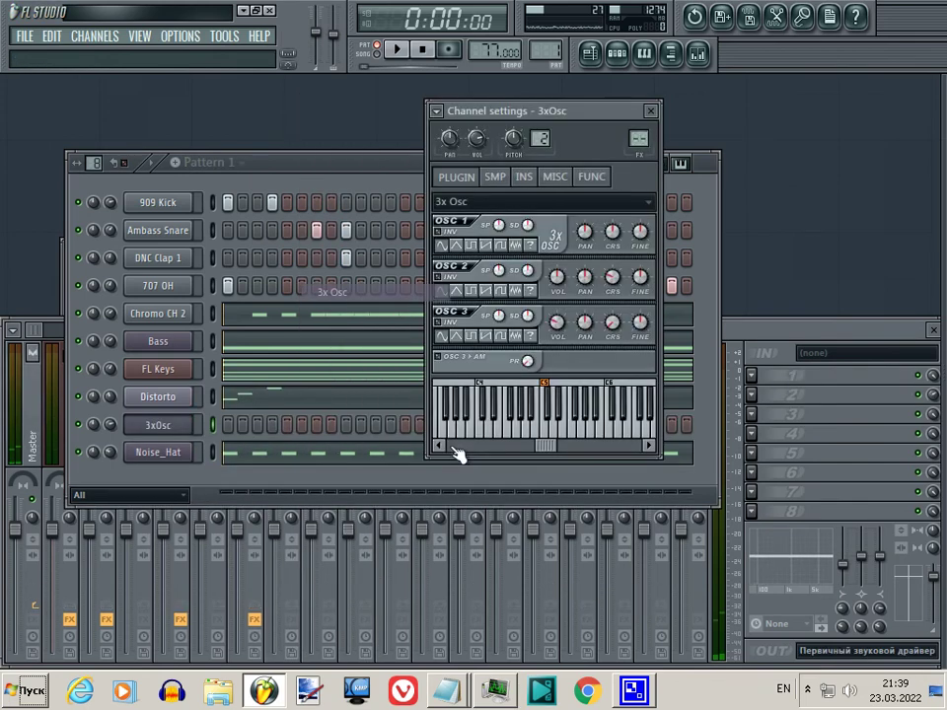
Turn oscillator 2's volume down to 0% and lower the overall 3xOsc channel volume
left_click(495, 178)
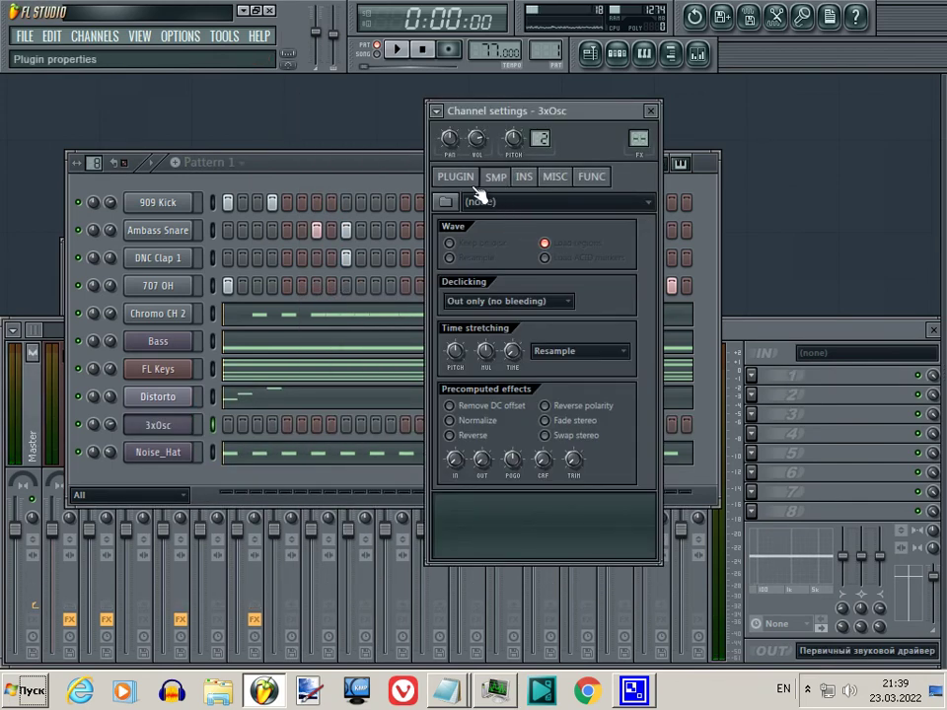
left_click(471, 179)
left_click_drag(558, 277, 564, 321)
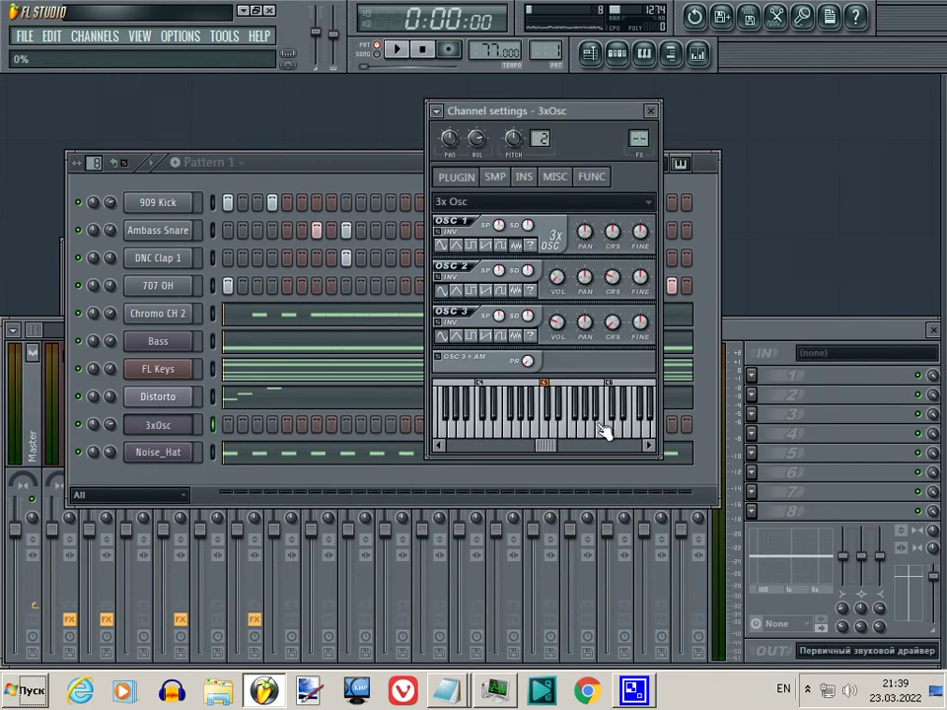
left_click_drag(477, 139, 503, 252)
In the 3xOsc piano roll, draw one long C5 note spanning the last quarter of bar 1
right_click(185, 428)
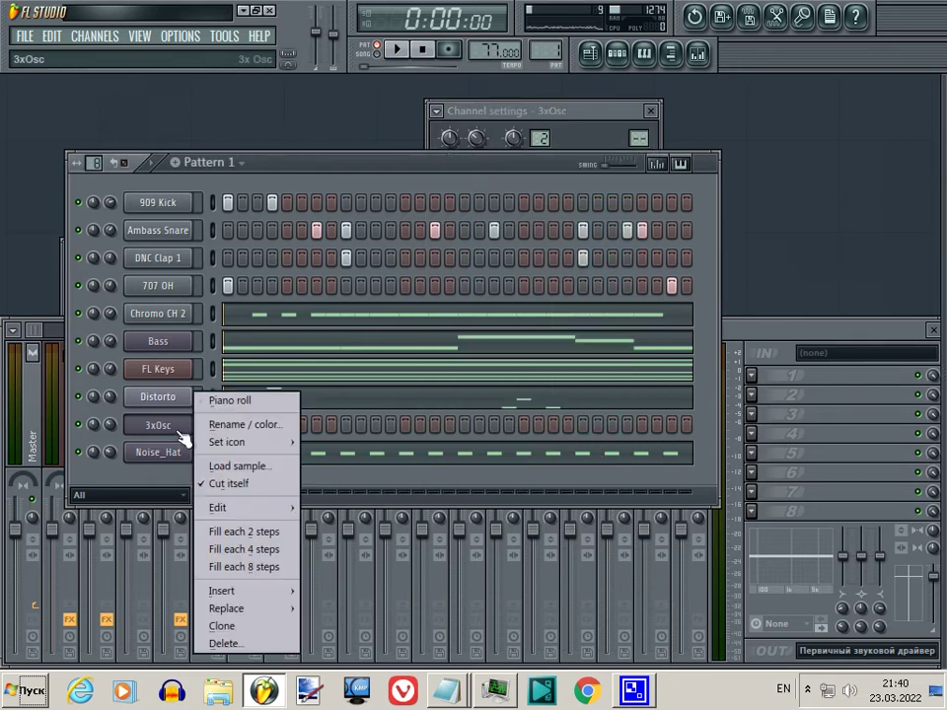
left_click(219, 401)
left_click_drag(190, 103, 506, 101)
left_click(477, 341)
left_click_drag(492, 348, 619, 355)
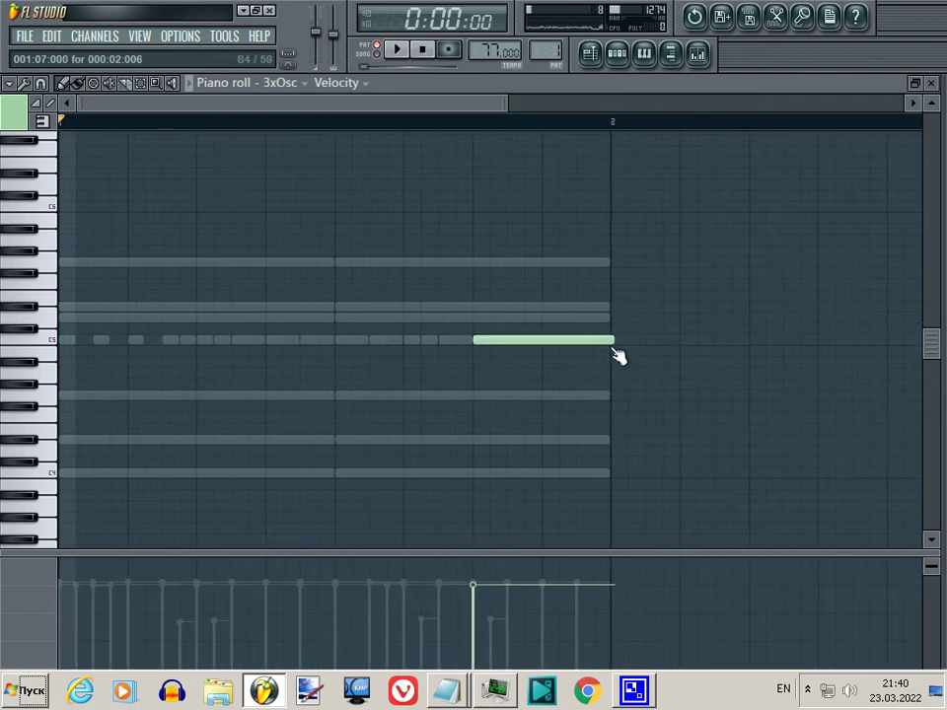
Enable the 3xOsc cutoff envelope, bring its hold, decay, sustain and release down, and set its attack time to 8 steps
left_click(620, 55)
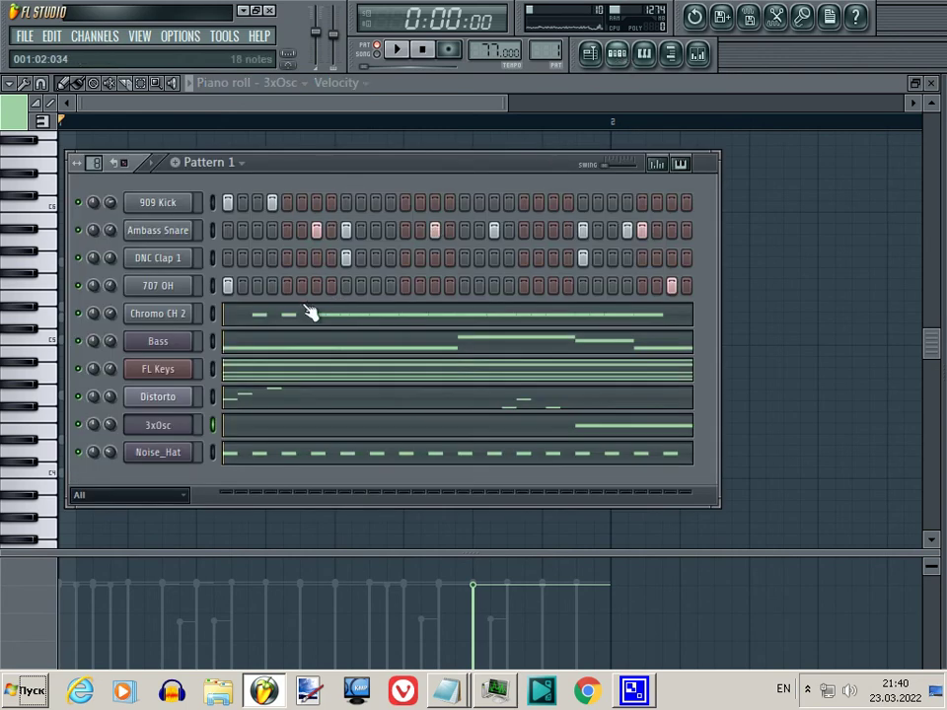
left_click(182, 424)
left_click(498, 183)
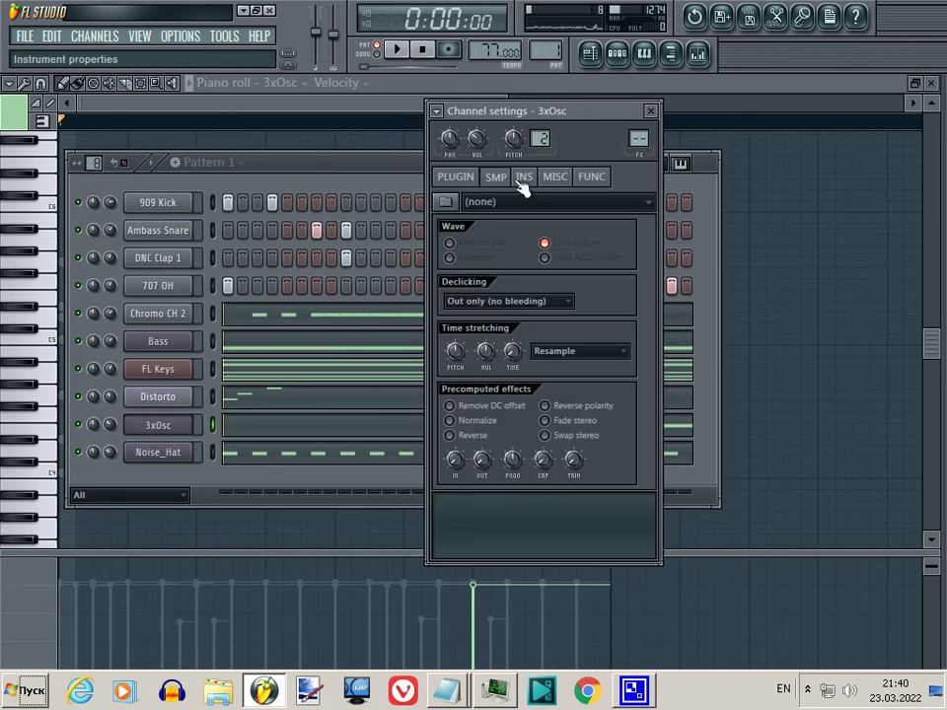
left_click(524, 183)
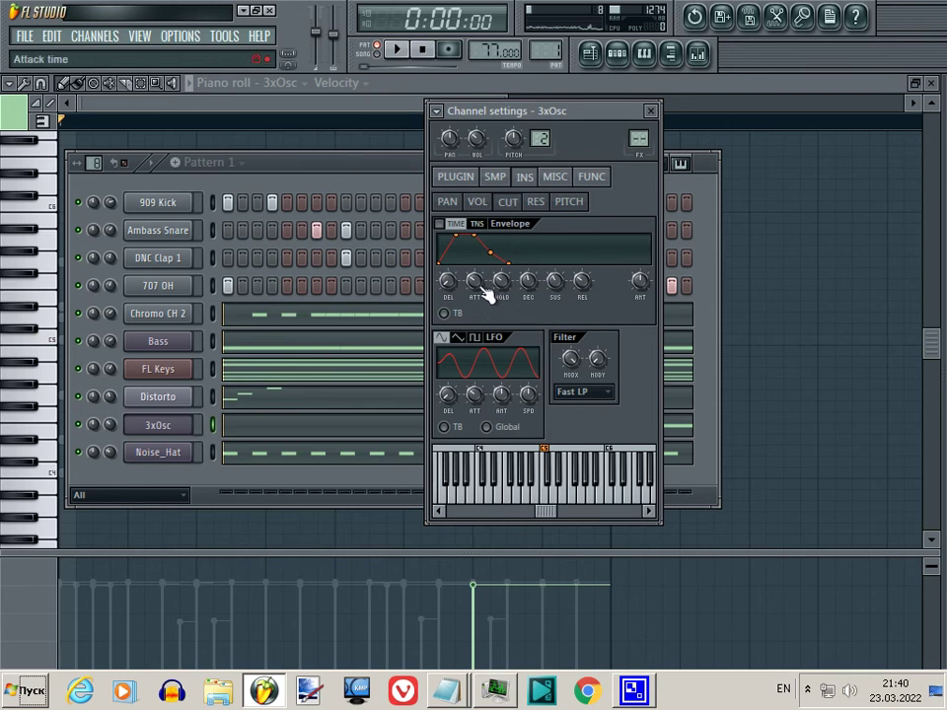
left_click_drag(483, 295, 486, 275)
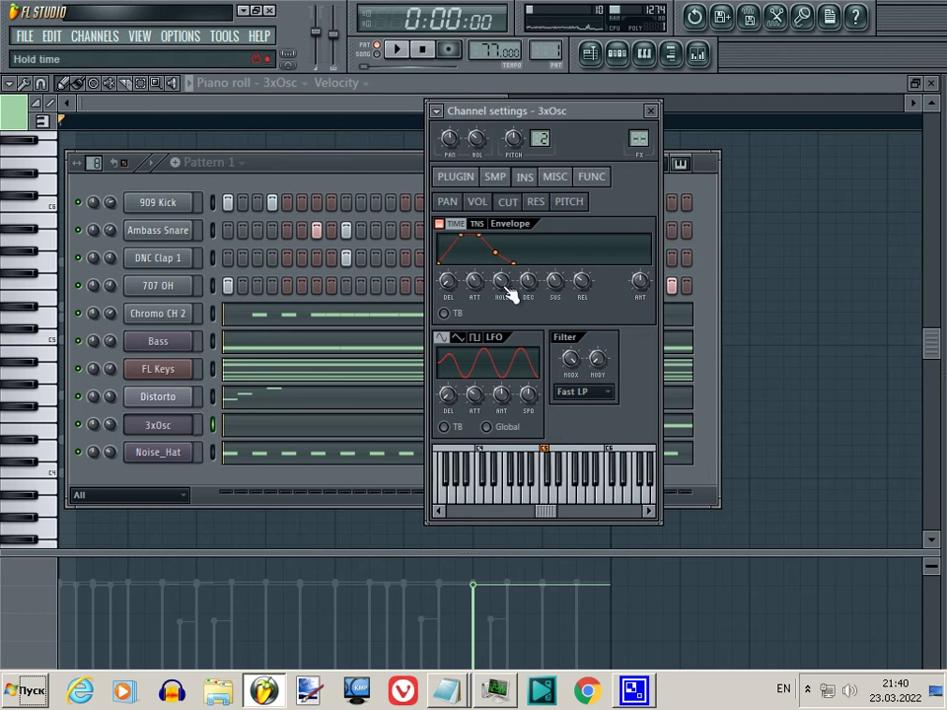
scroll(512, 295, "down", 5)
scroll(539, 292, "down", 5)
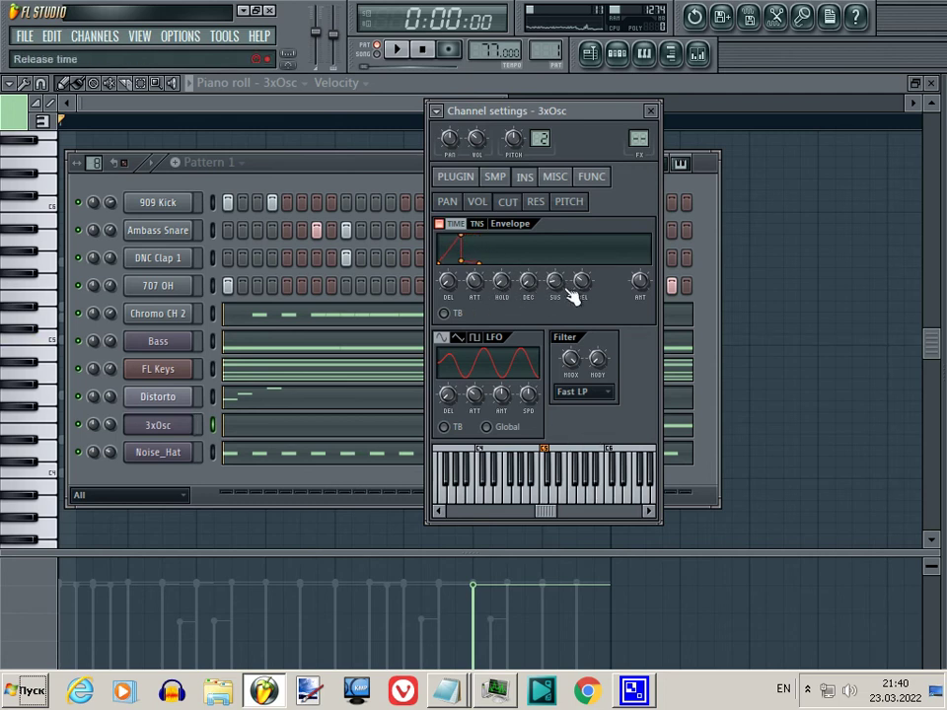
right_click(476, 284)
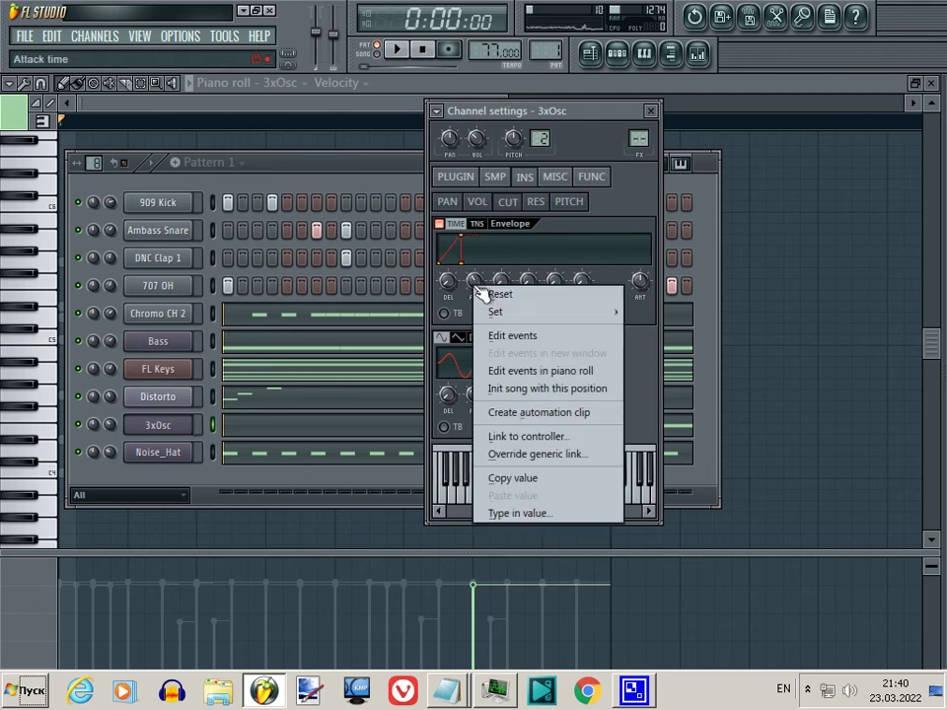
mouse_move(575, 314)
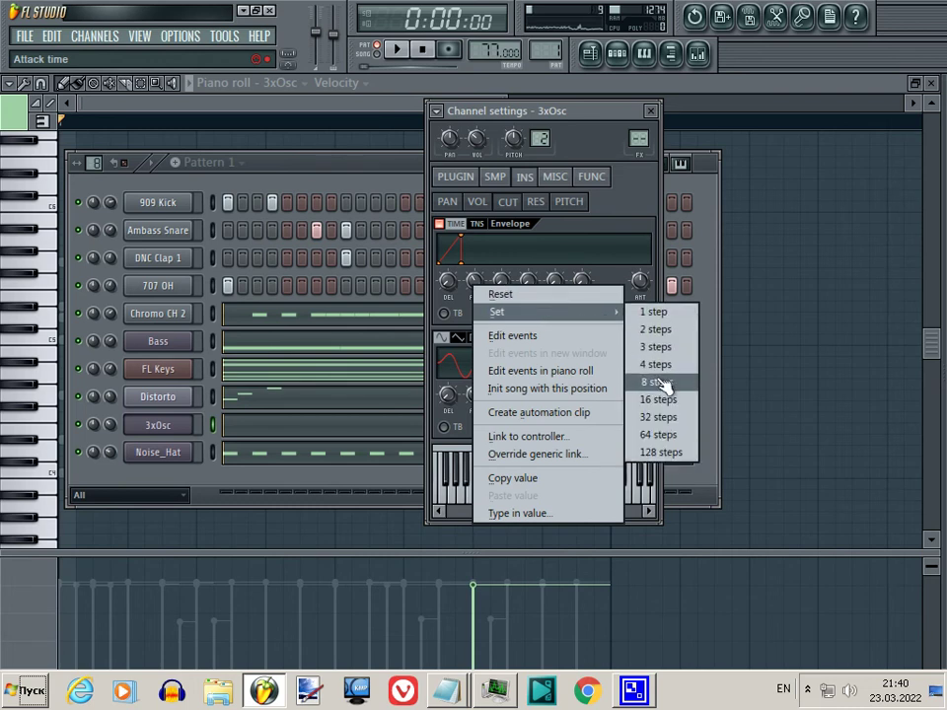
left_click(659, 382)
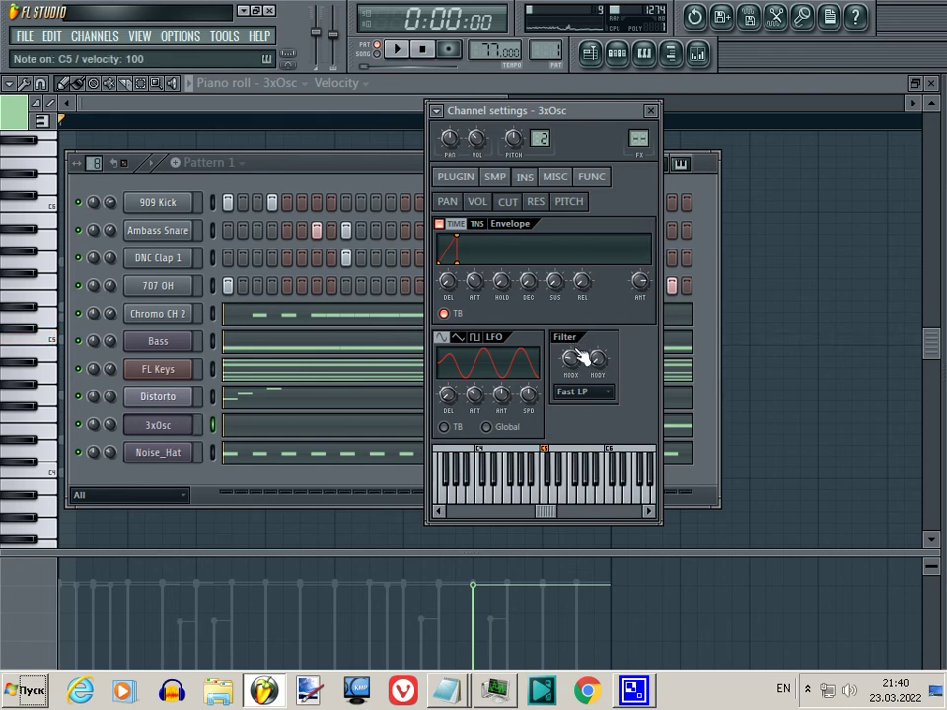
Check the 3xOsc note's length in the piano roll and reapply the 8-step attack time to the tempo-based cutoff envelope
left_click(653, 148)
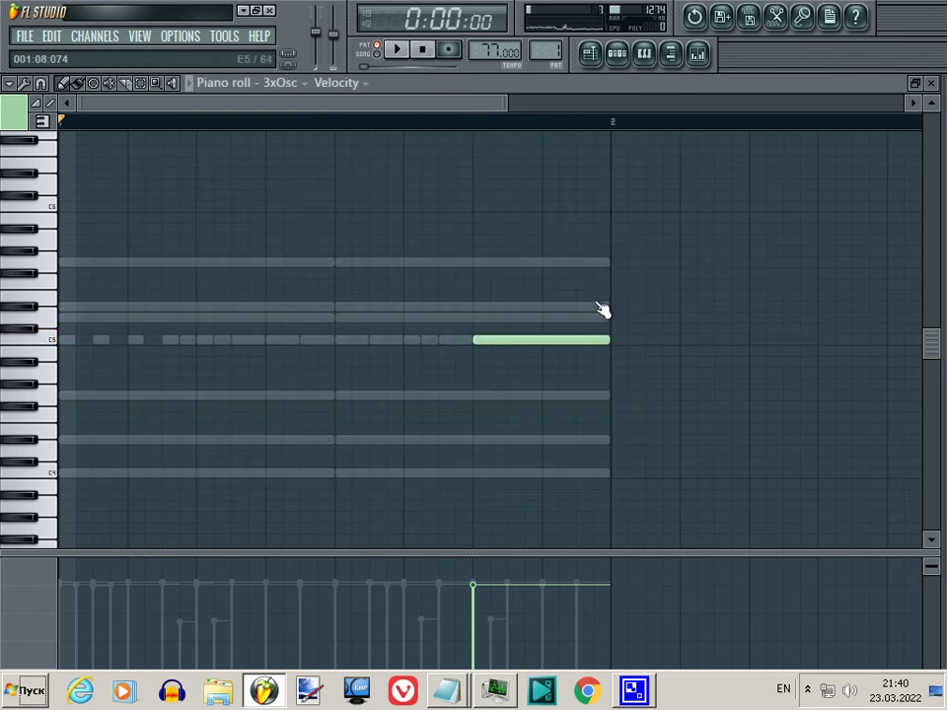
left_click(616, 54)
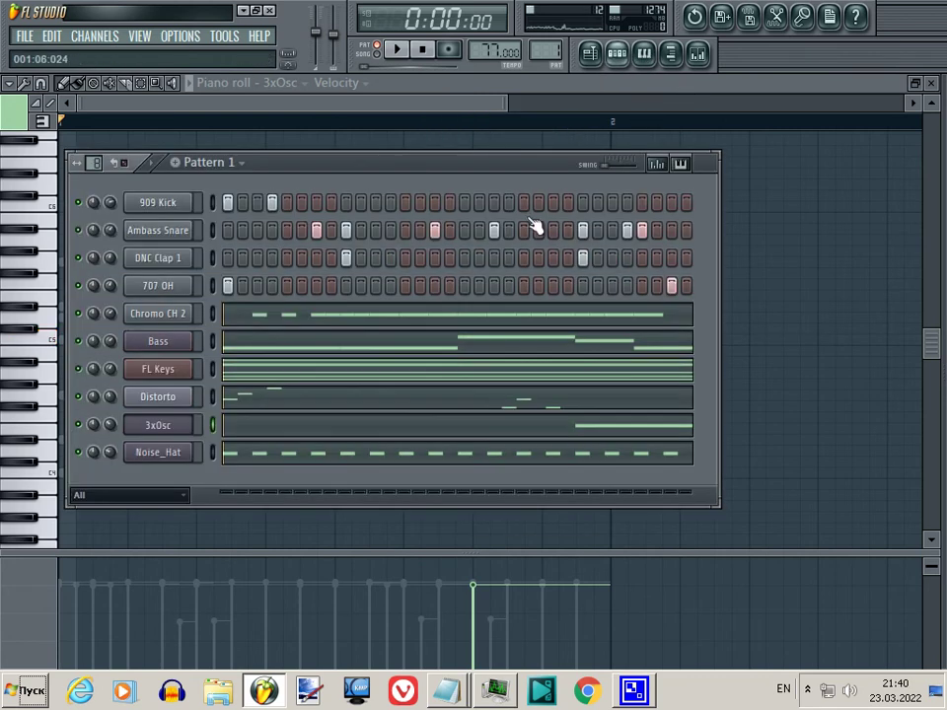
left_click(172, 424)
right_click(476, 287)
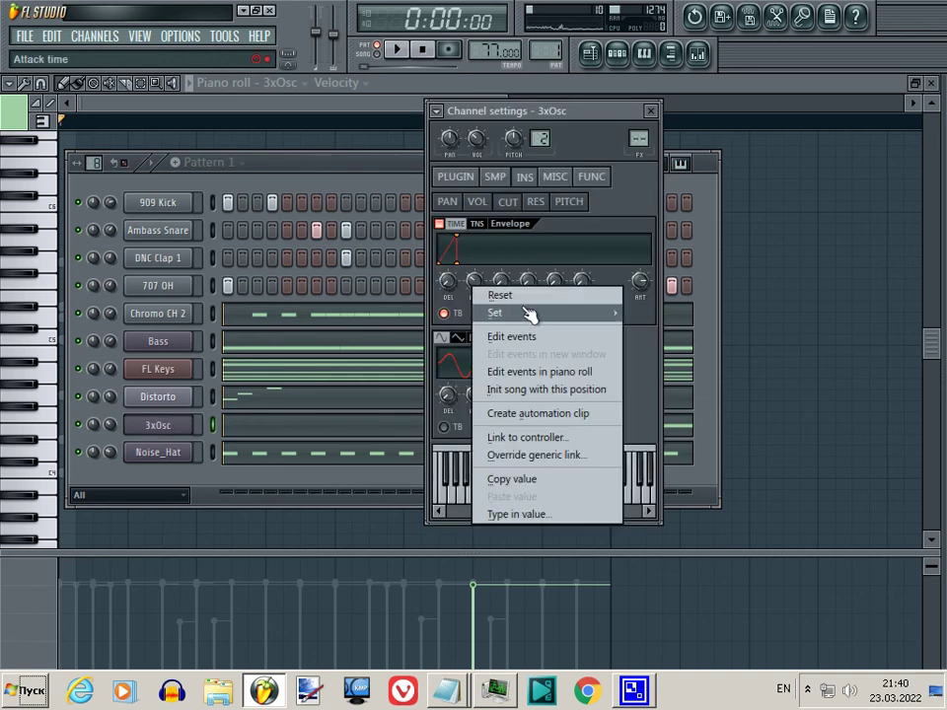
mouse_move(552, 312)
left_click(654, 382)
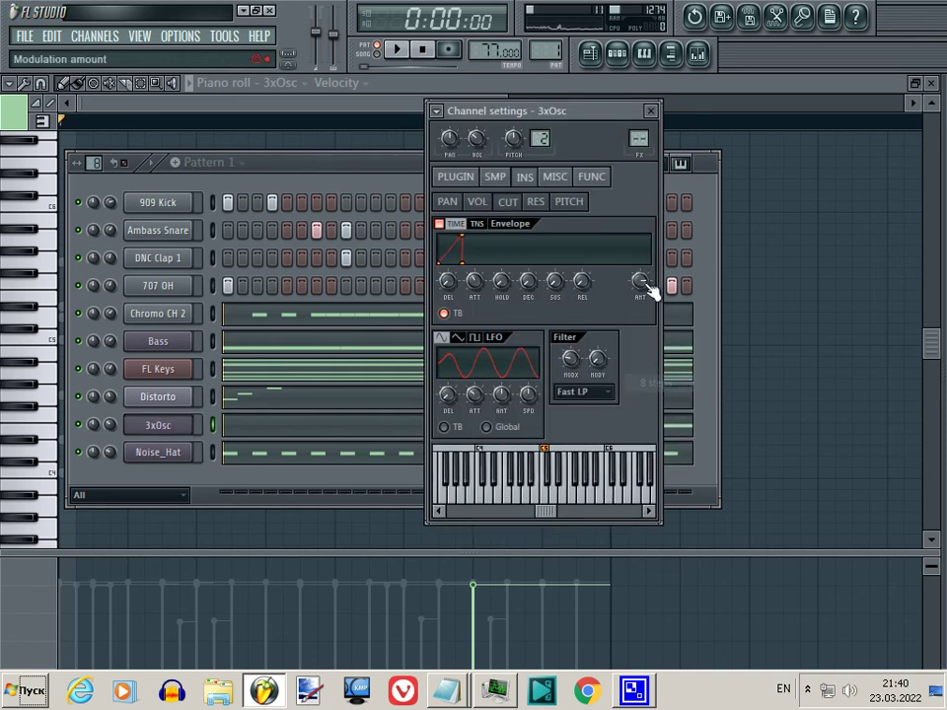
Play Pattern 1 and mute every channel except FL Keys, Distorto and 3xOsc
left_click(719, 93)
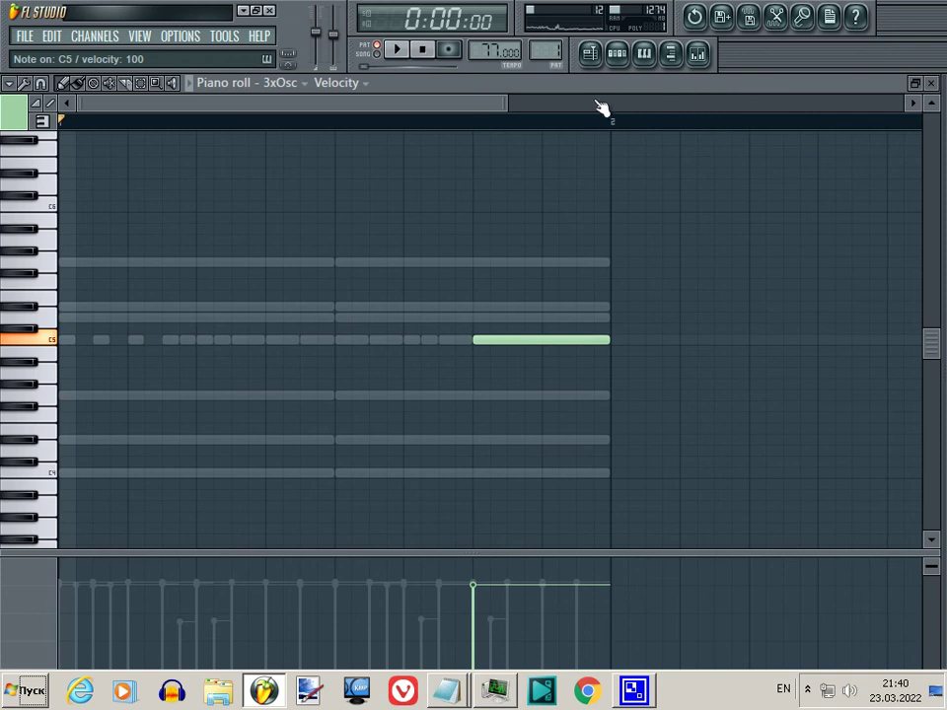
key("space")
left_click(697, 52)
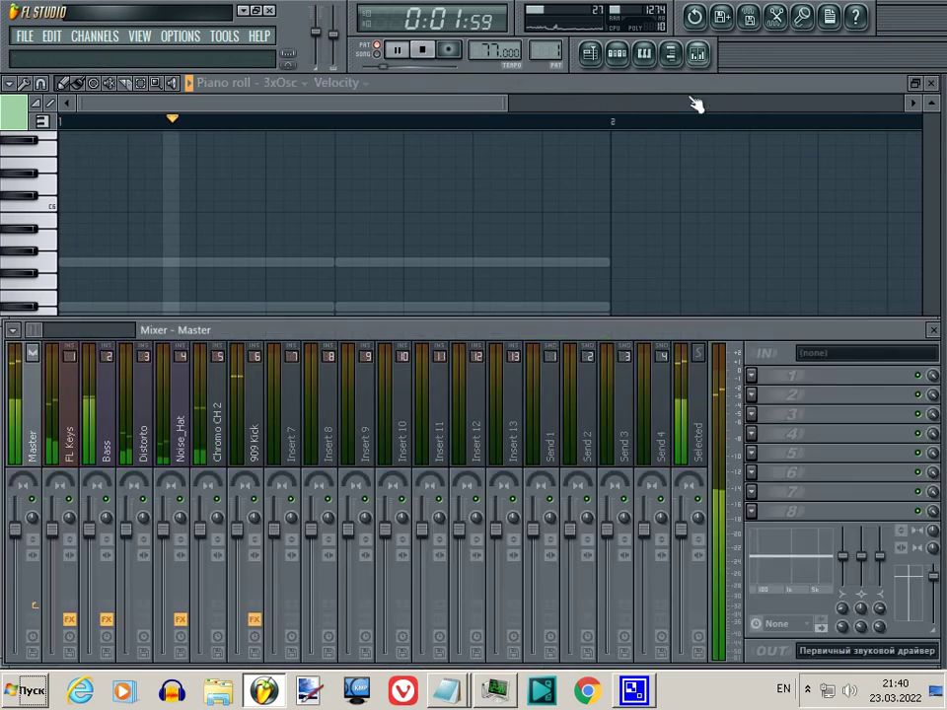
left_click(619, 54)
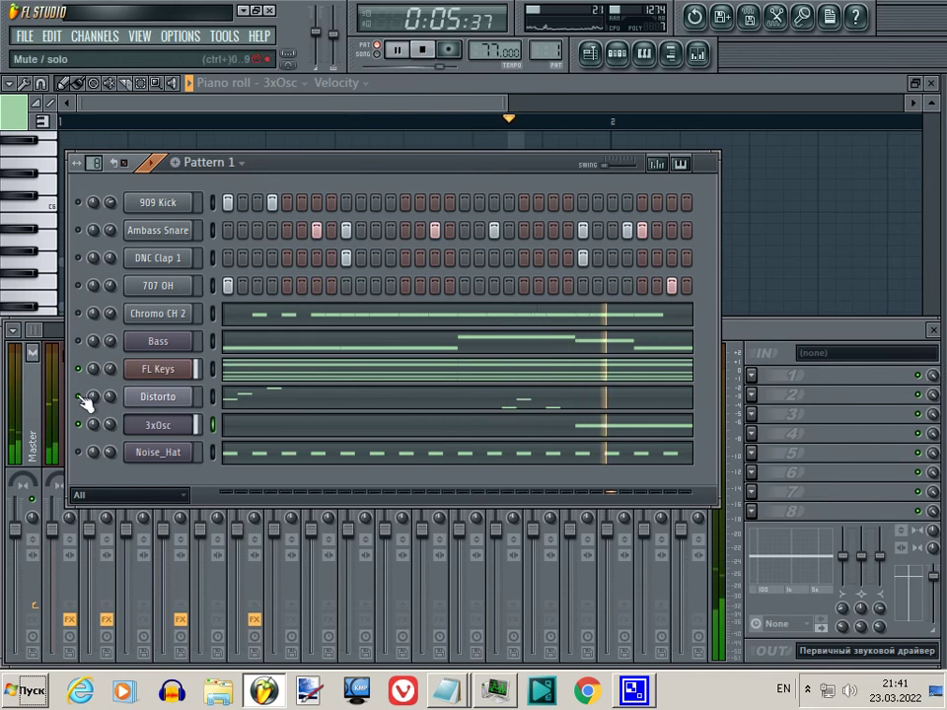
Route 3xOsc to mixer track 7 and load Fruity Delay 2 into that track's first effect slot
left_click(132, 432)
key("space")
left_click(771, 375)
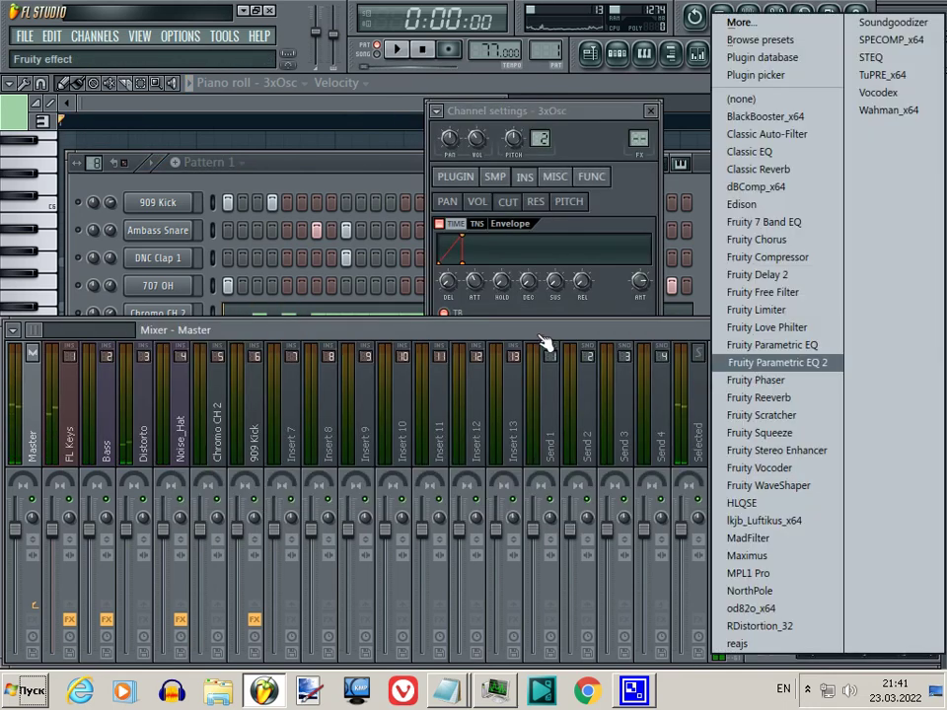
key("Escape")
left_click_drag(638, 138, 656, 94)
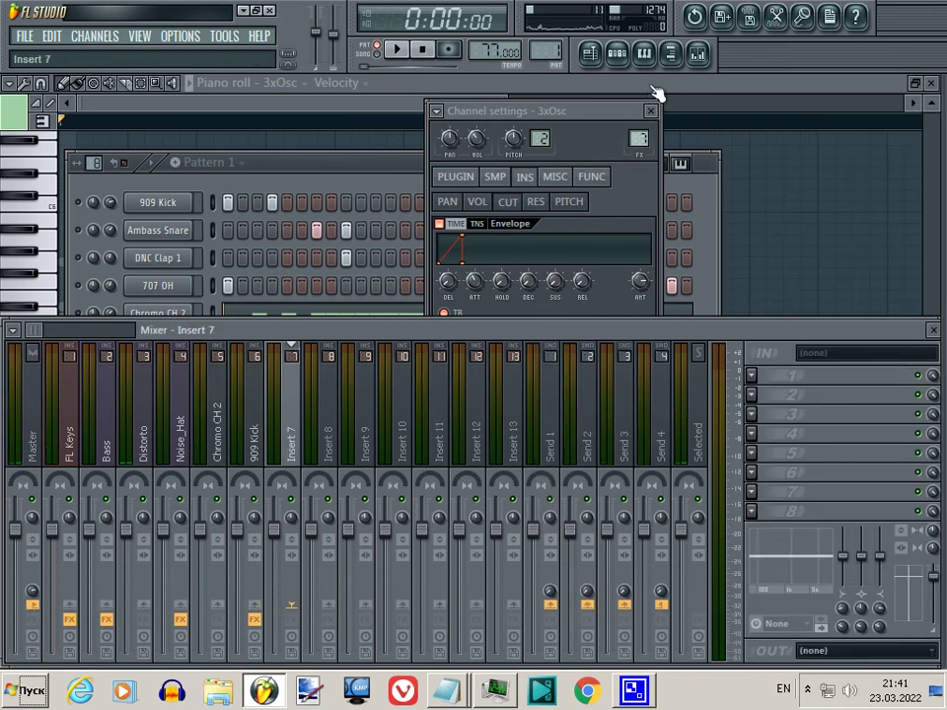
left_click(765, 376)
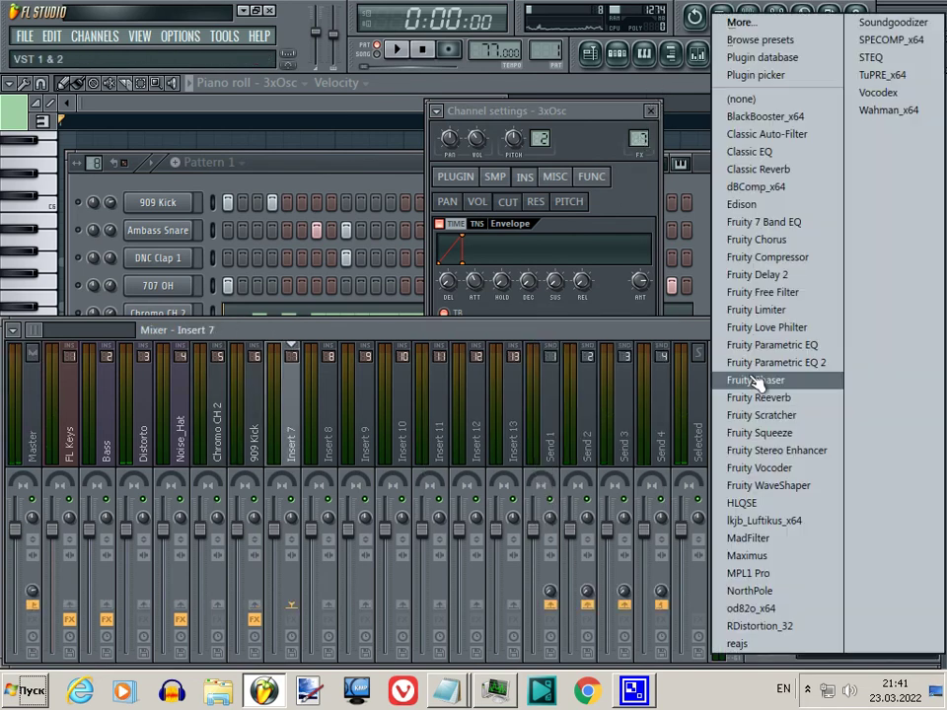
left_click(790, 279)
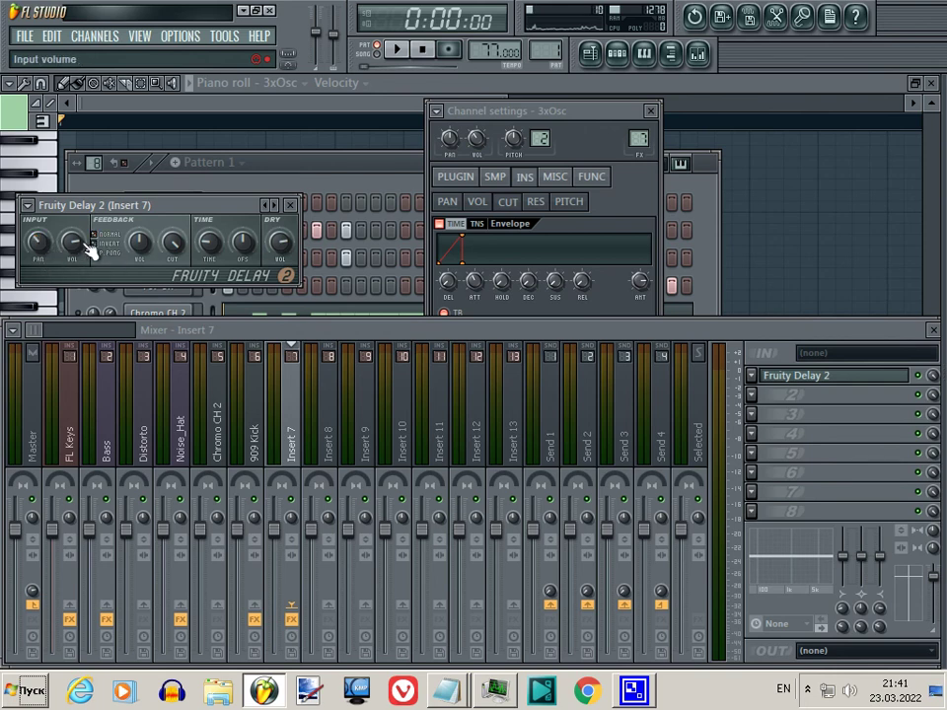
Give the first Fruity Delay 2 a step-based delay time, switch it to ping-pong feedback and lower its feedback cutoff
right_click(219, 251)
mouse_move(314, 274)
left_click(398, 286)
left_click_drag(175, 247, 181, 278)
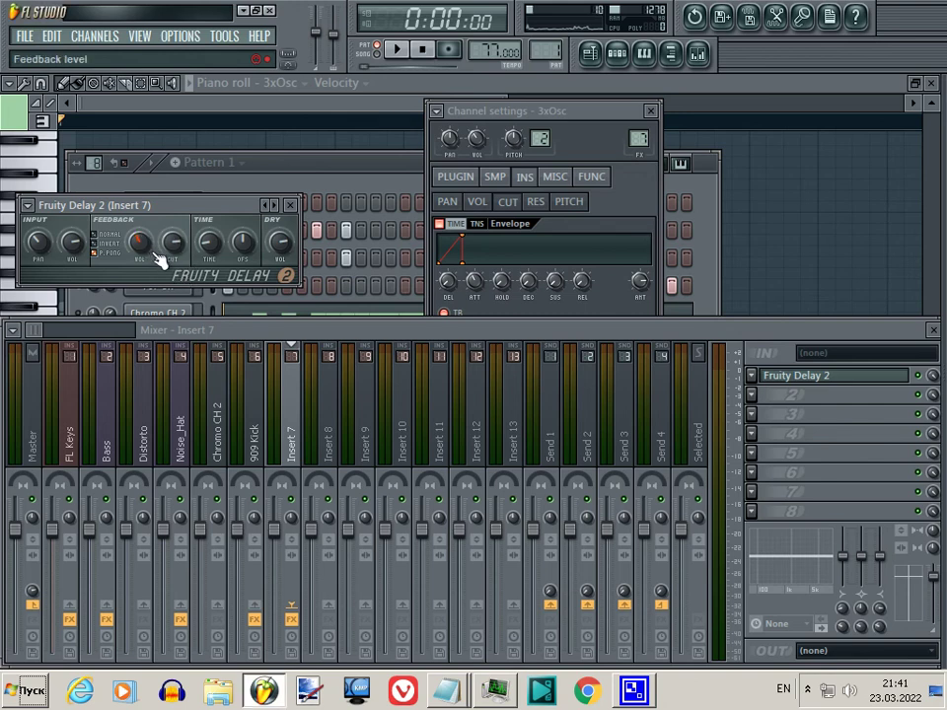
Load a second Fruity Delay 2 into Insert 7's second slot and adjust both delays' levels while auditioning 3xOsc
left_click(753, 395)
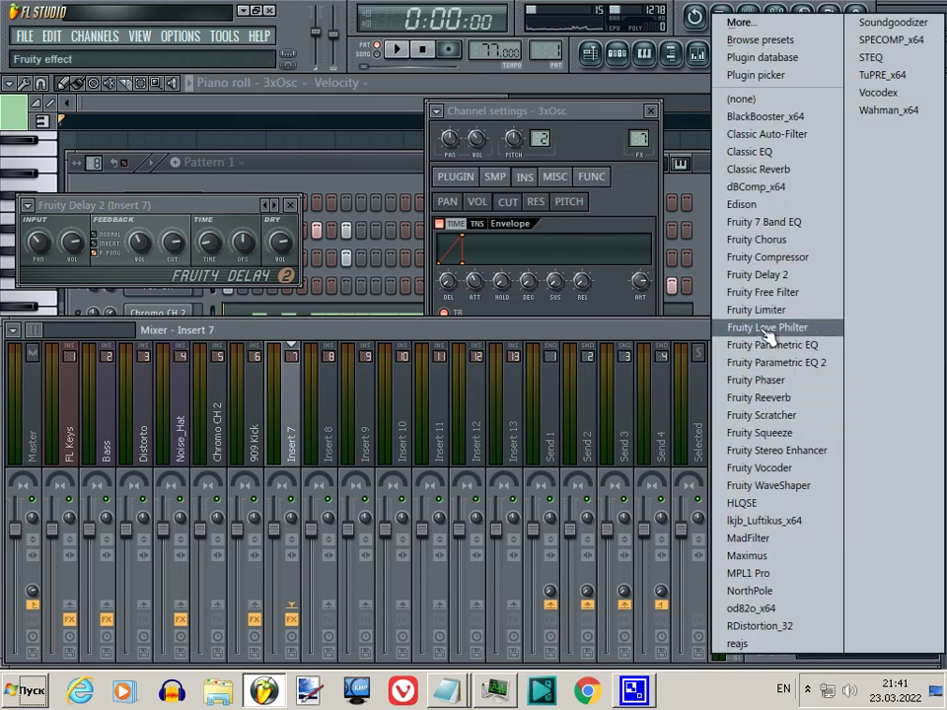
left_click(764, 276)
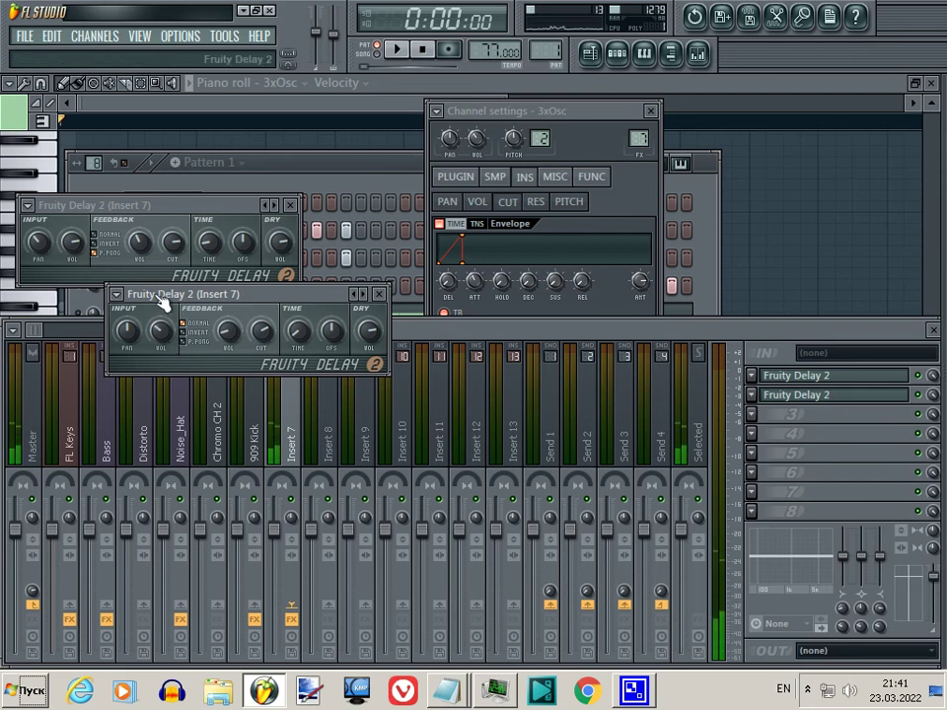
left_click(145, 252)
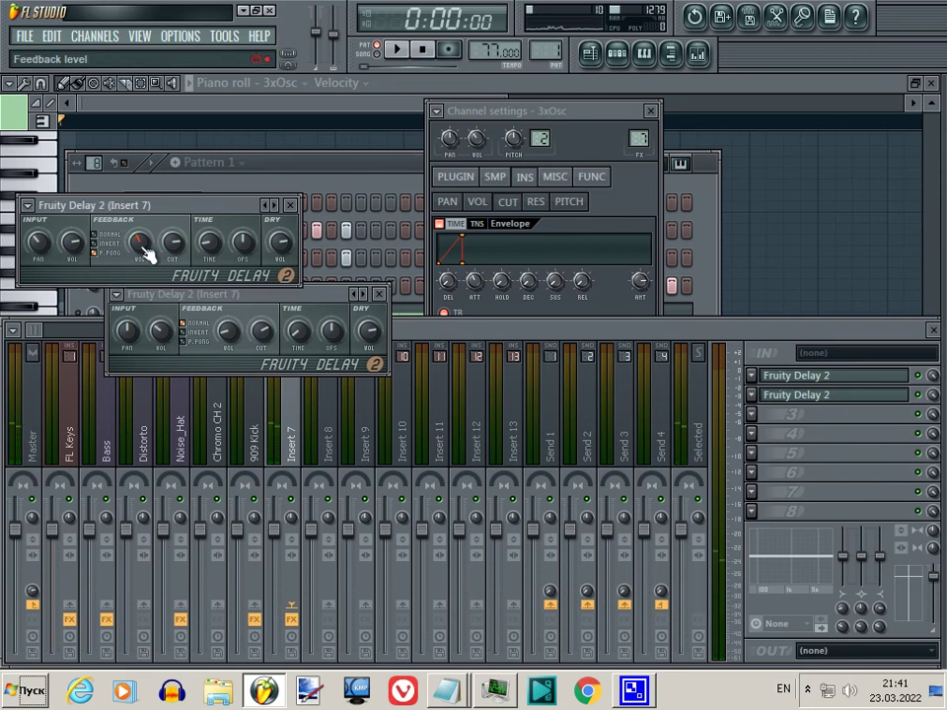
left_click(161, 331)
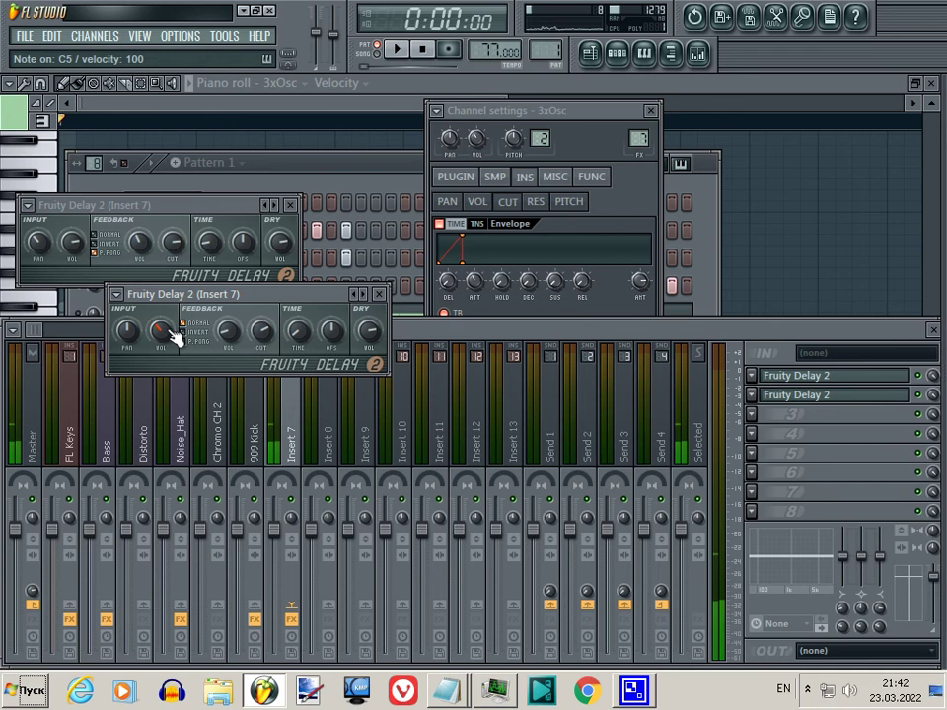
Play Pattern 1 and set the 3xOsc channel volume to 39% against FL Keys and Distorto
left_click(317, 174)
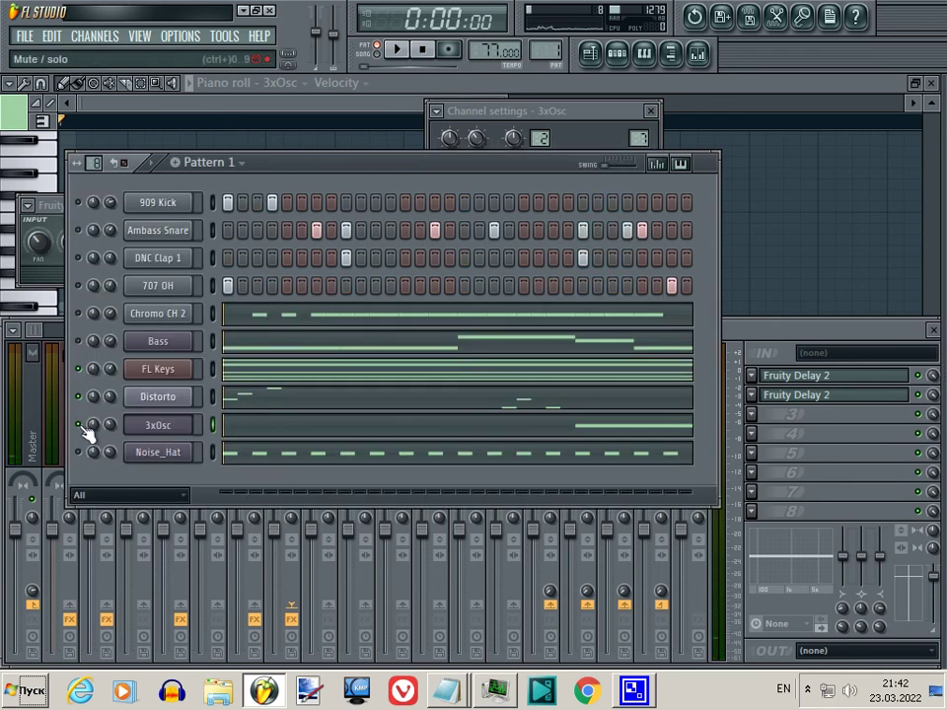
key("space")
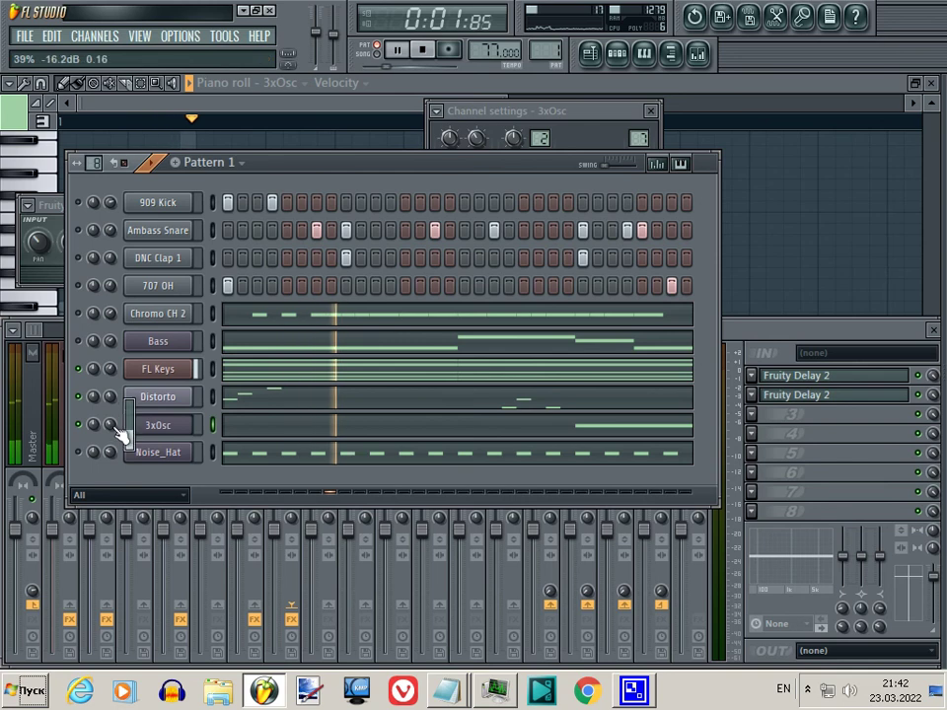
key("space")
Cut Insert 7's low-shelf EQ band fully and fine-tune its frequency while the pattern plays
left_click_drag(850, 556, 841, 518)
key("space")
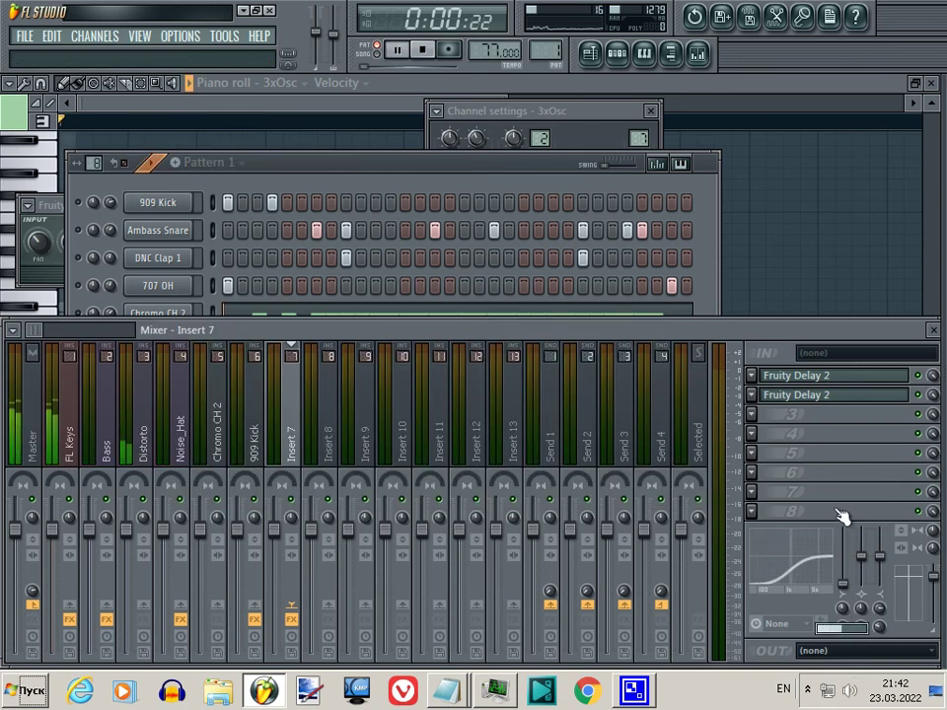
left_click(850, 618)
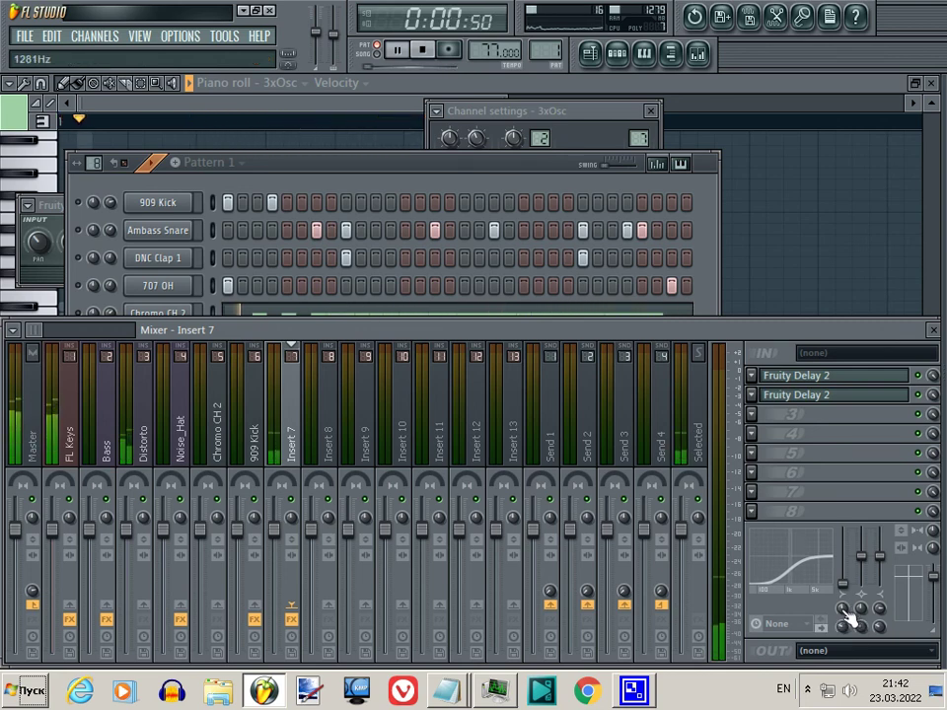
mouse_move(851, 619)
left_mouse_down()
mouse_move(850, 636)
mouse_move(845, 605)
left_mouse_up()
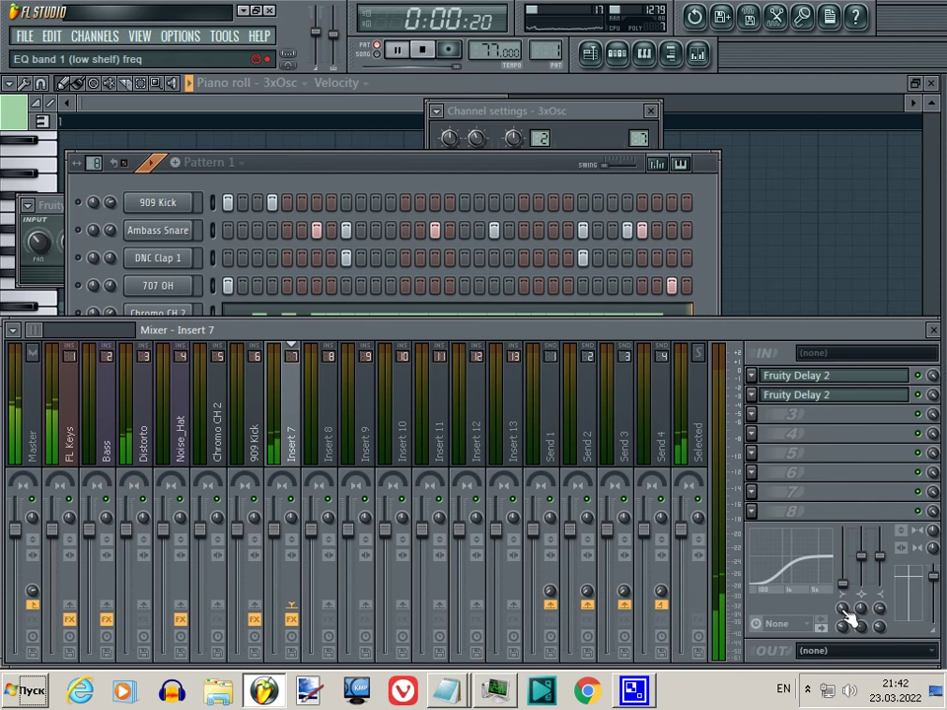
left_click_drag(846, 618, 848, 621)
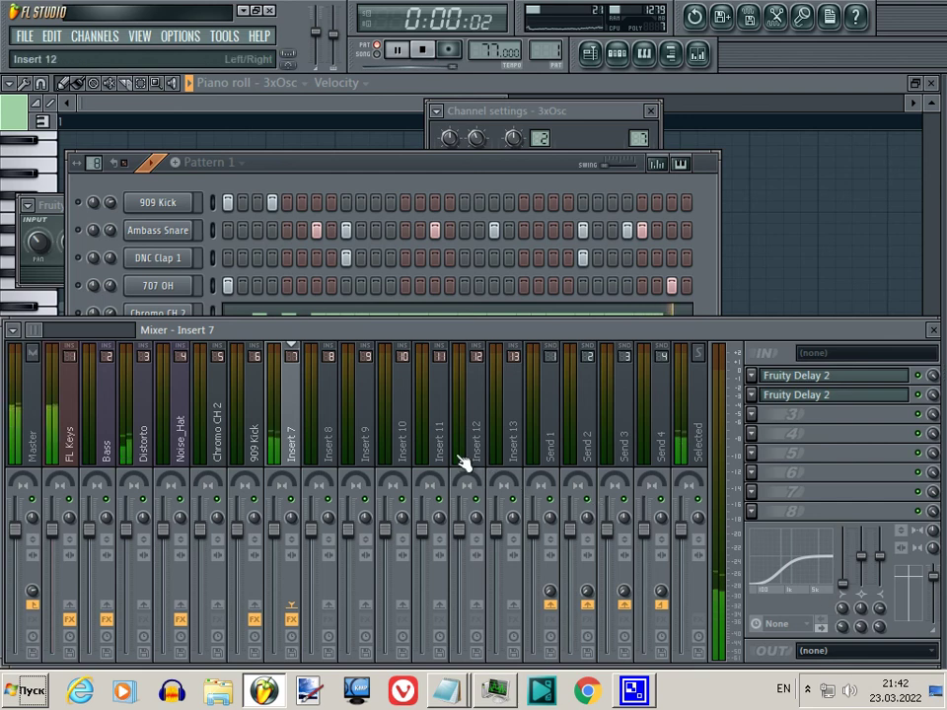
left_click(385, 170)
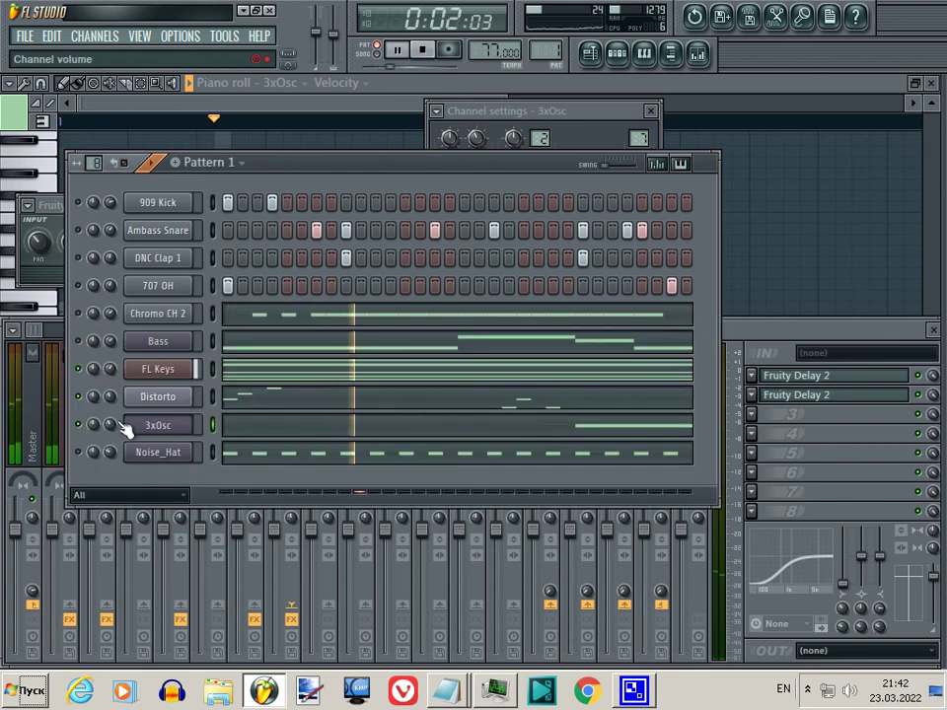
Adjust the 3xOsc channel volume to 41% while Pattern 1 plays, and stop playback
left_click(123, 426)
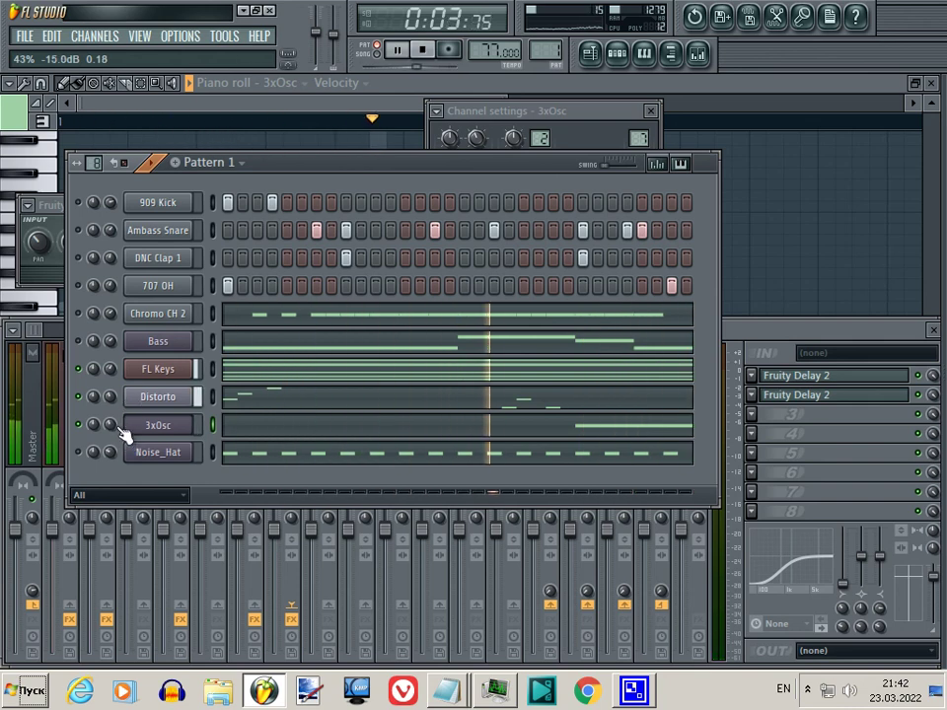
left_click(144, 429)
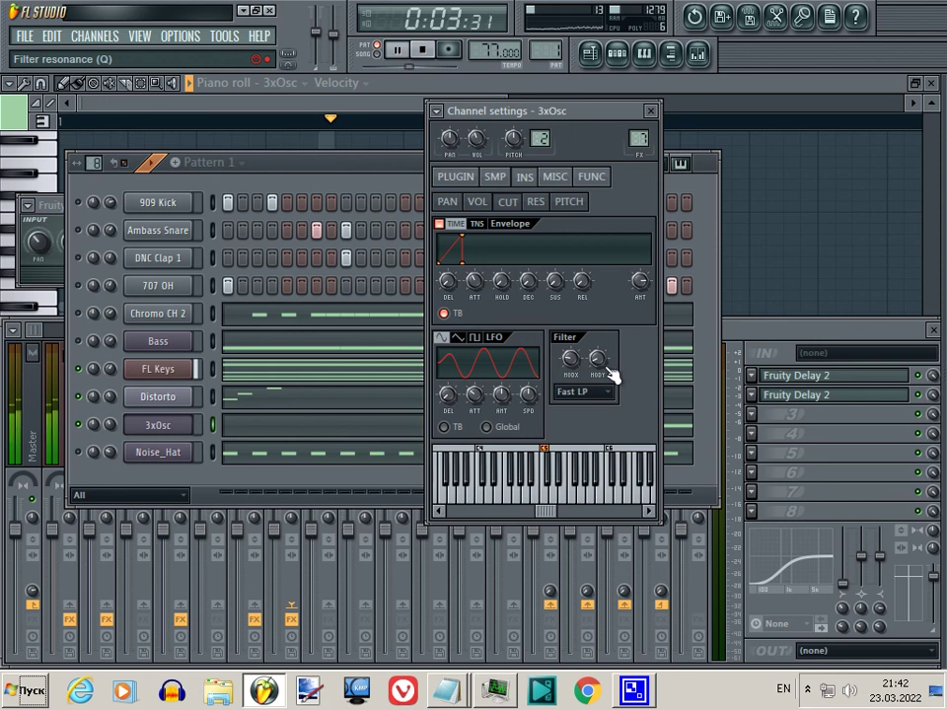
left_click(111, 426)
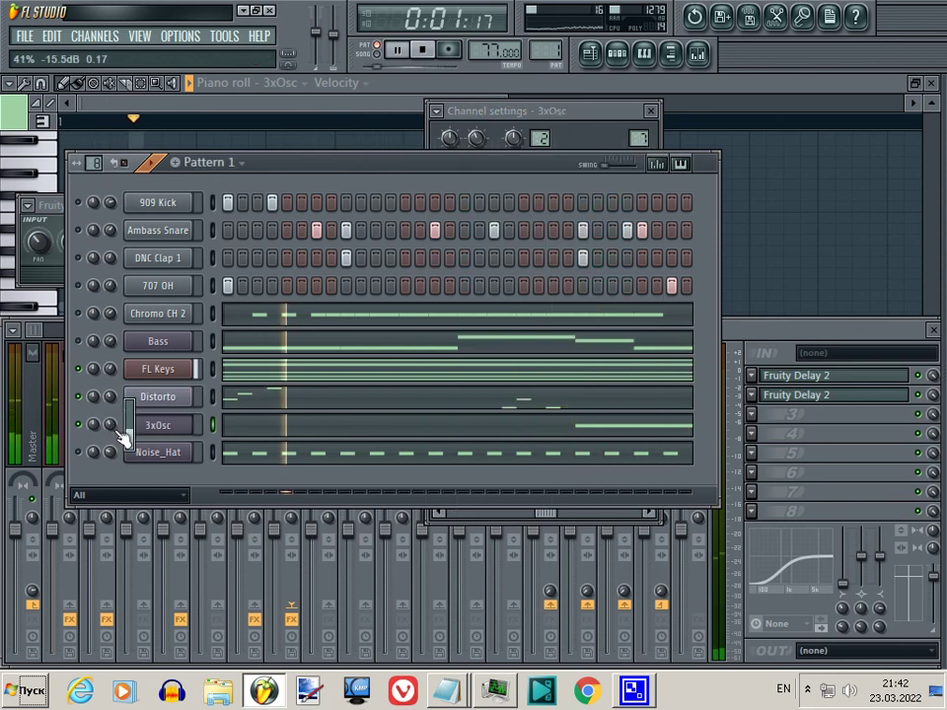
key("space")
Open Insert 7's first Fruity Delay 2 and adjust its feedback volume while Pattern 1 plays
left_click(784, 378)
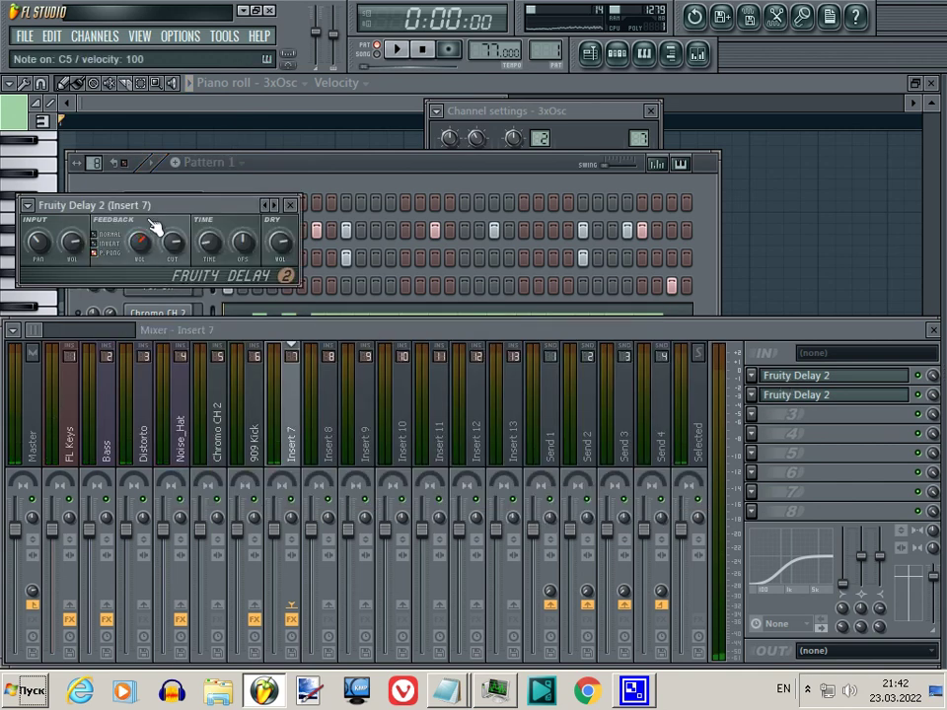
key("space")
scroll(153, 259, "up", 3)
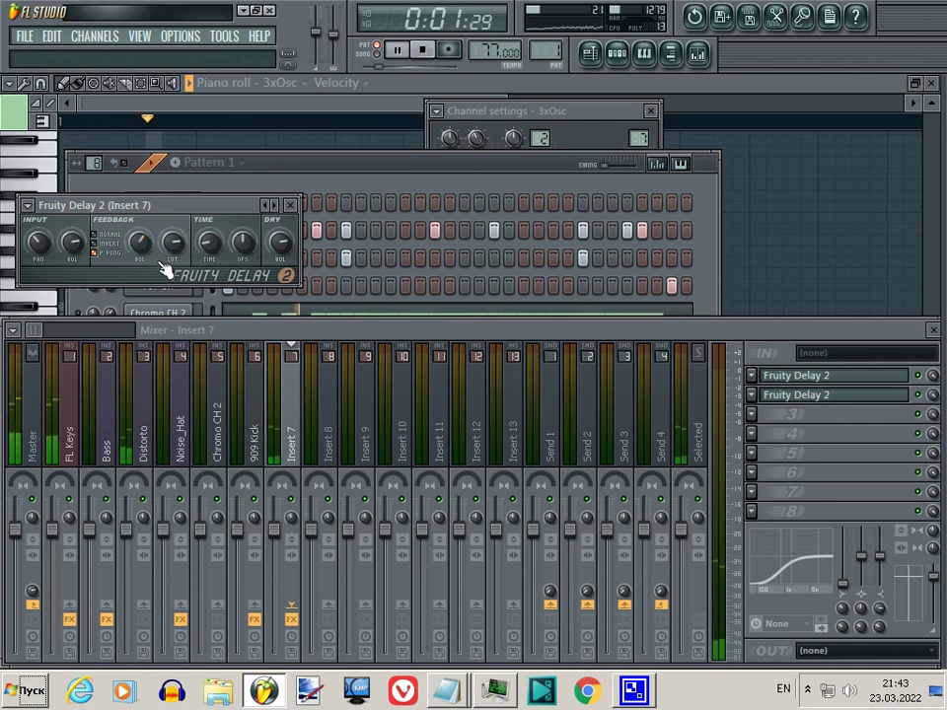
Raise Insert 7's low-shelf EQ frequency to 1045 Hz and cut its high-shelf band to -6.6 dB
scroll(845, 610, "up", 3)
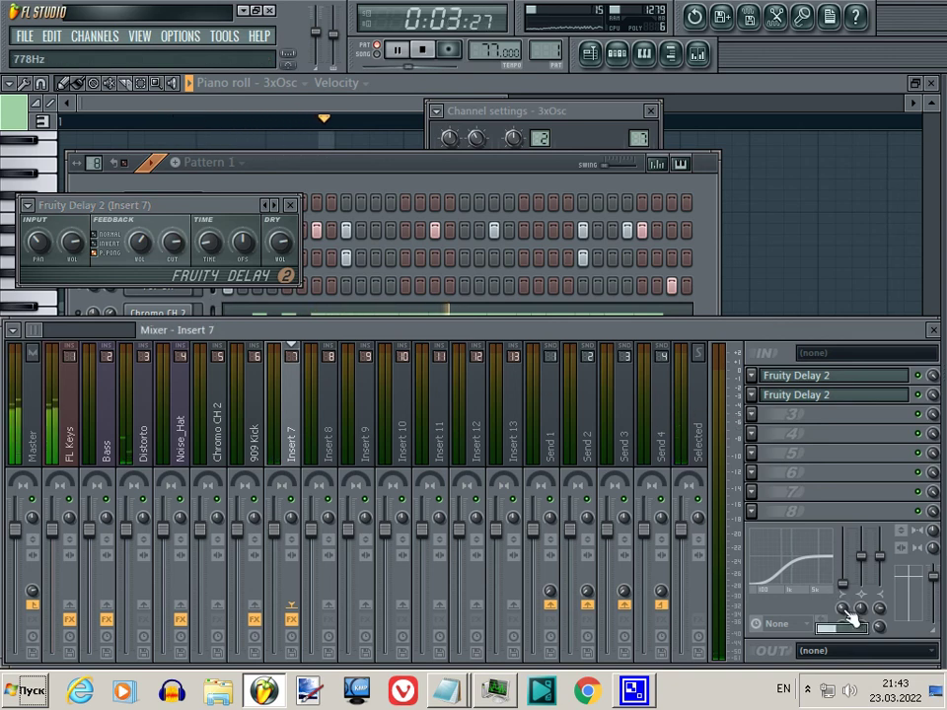
scroll(848, 615, "up", 3)
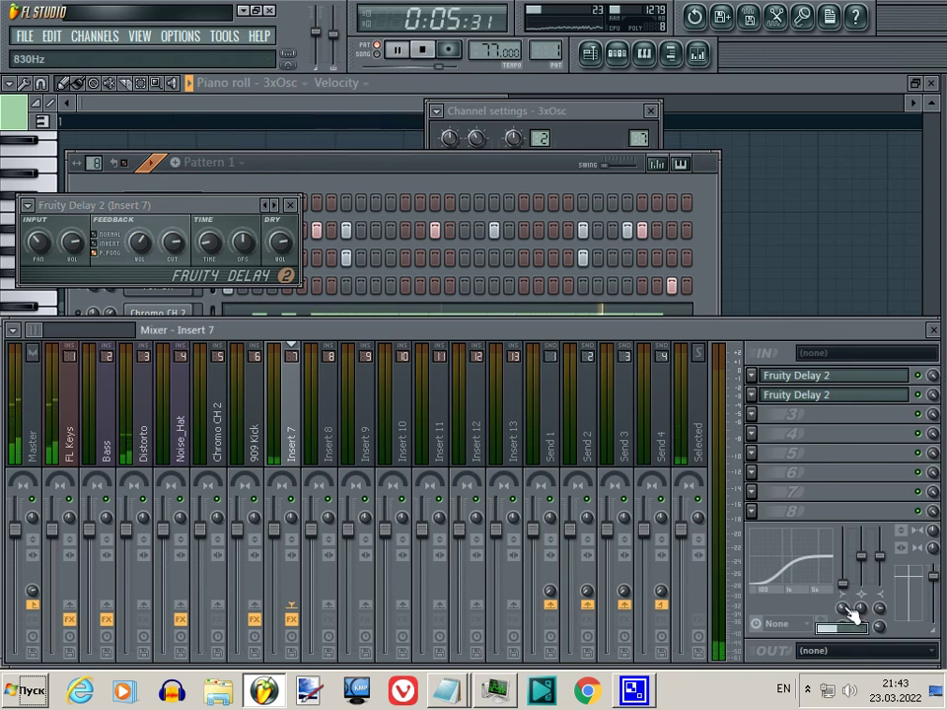
scroll(849, 614, "up", 3)
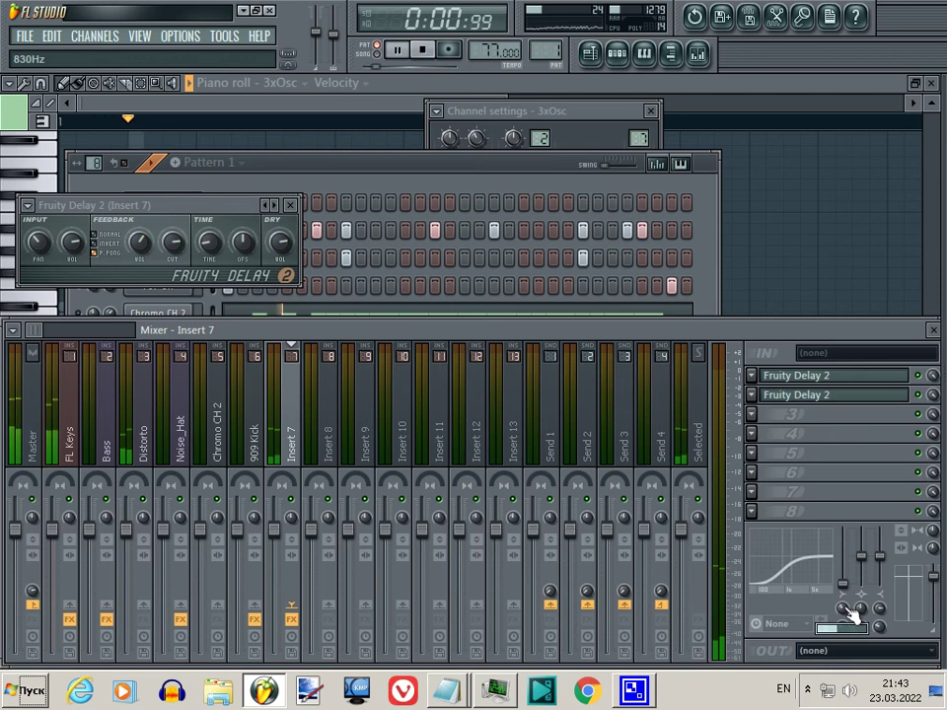
scroll(851, 612, "up", 8)
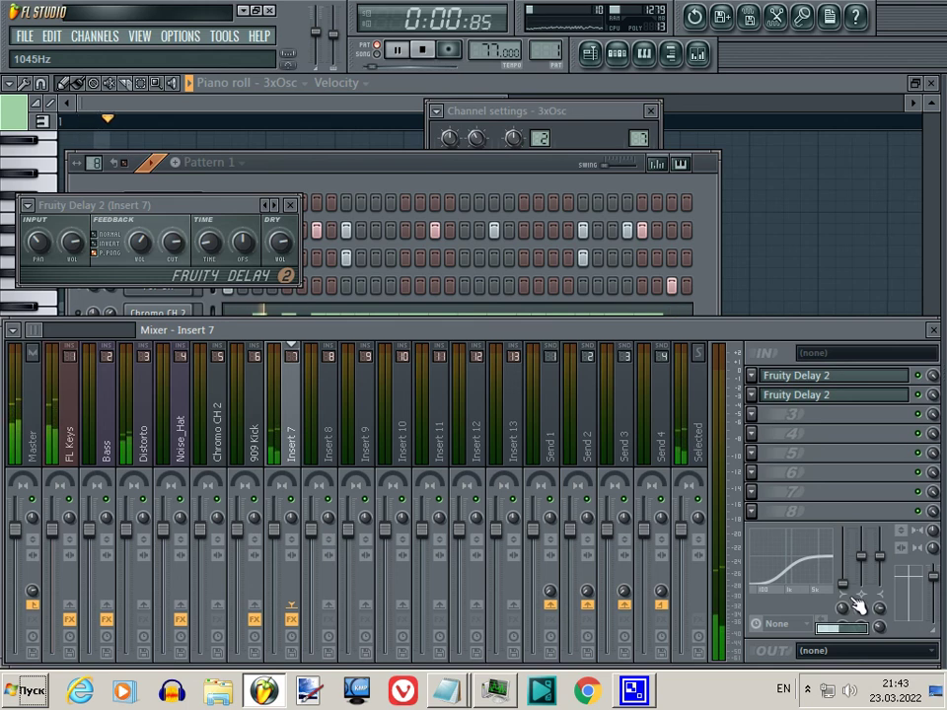
scroll(885, 577, "down", 6)
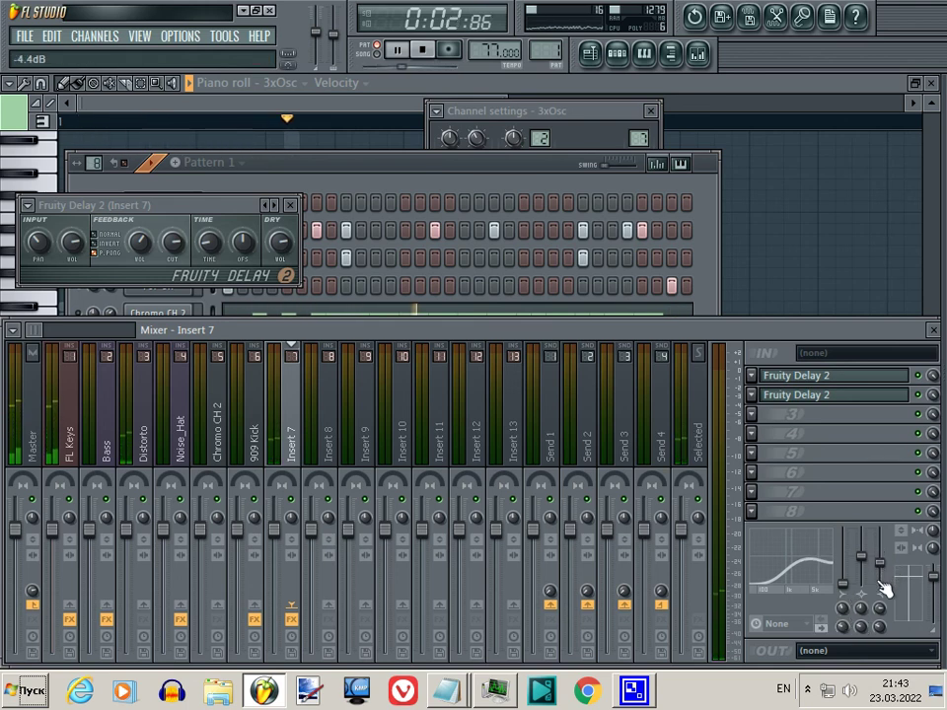
scroll(883, 595, "down", 2)
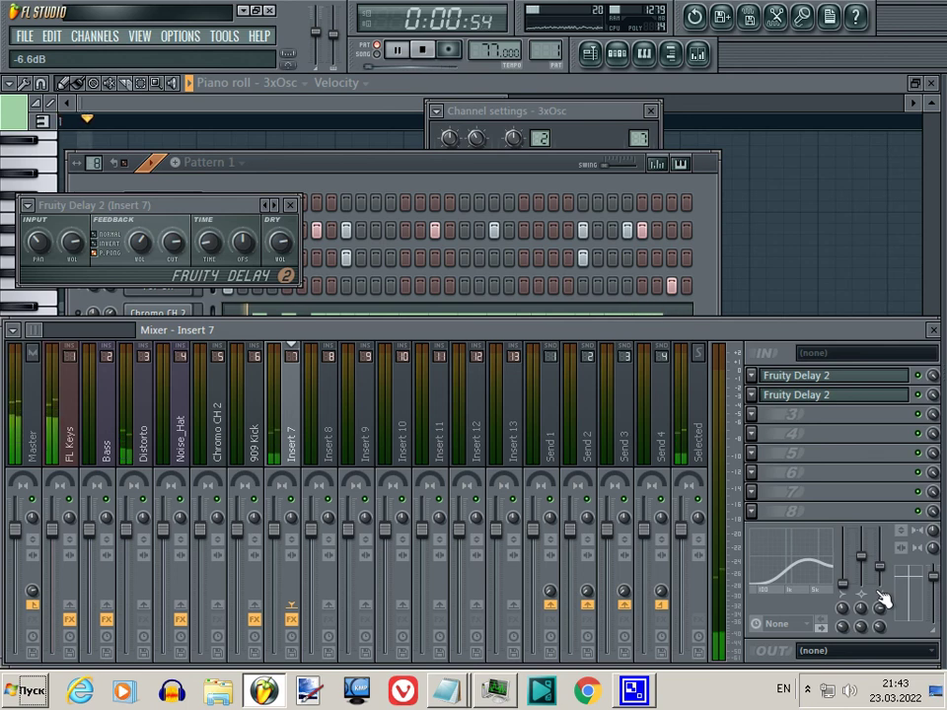
Fine-tune Insert 7's low-shelf EQ frequency to 885 Hz while the pattern plays
scroll(850, 608, "up", 5)
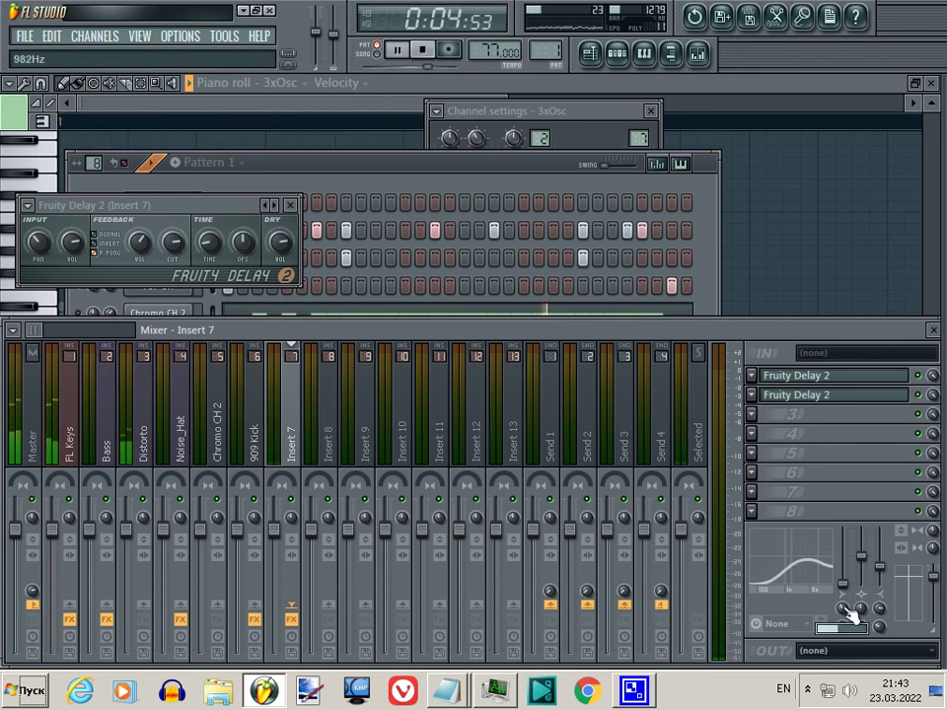
scroll(850, 608, "down", 2)
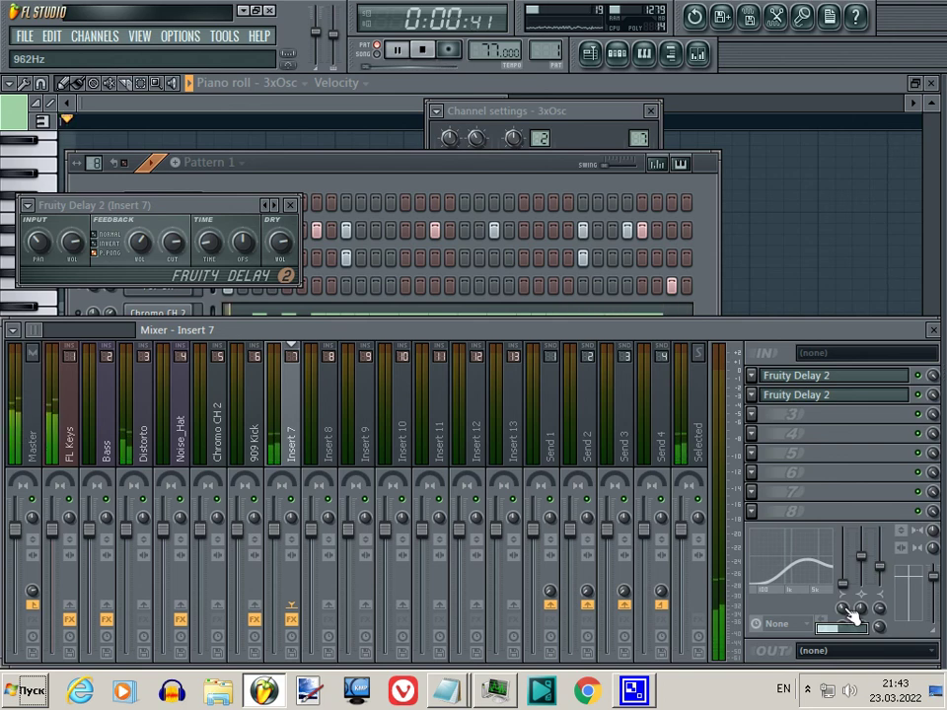
scroll(850, 609, "down", 5)
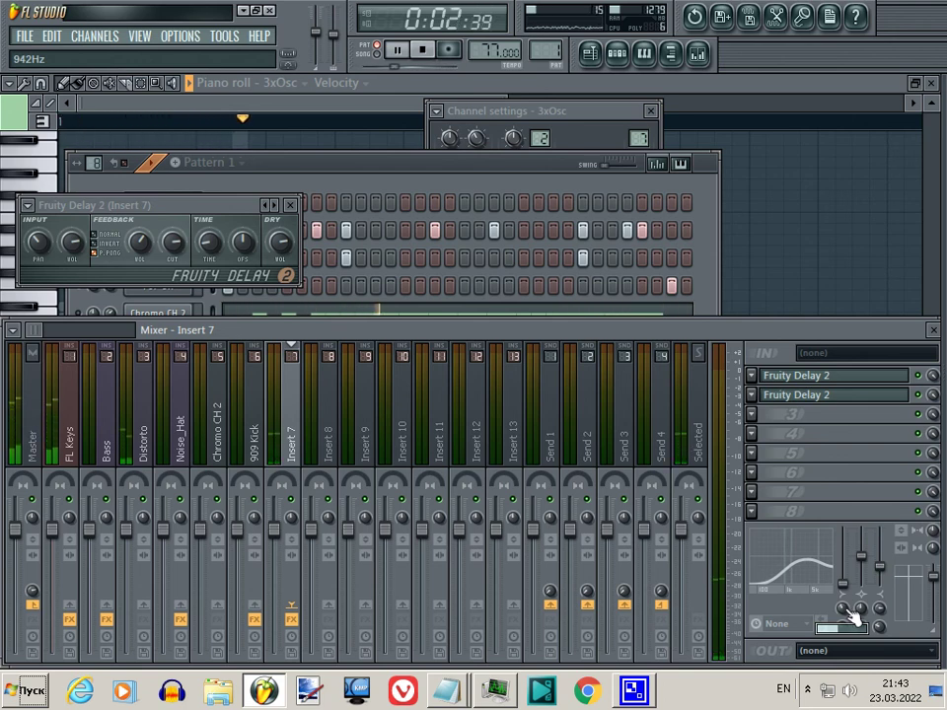
scroll(850, 608, "down", 2)
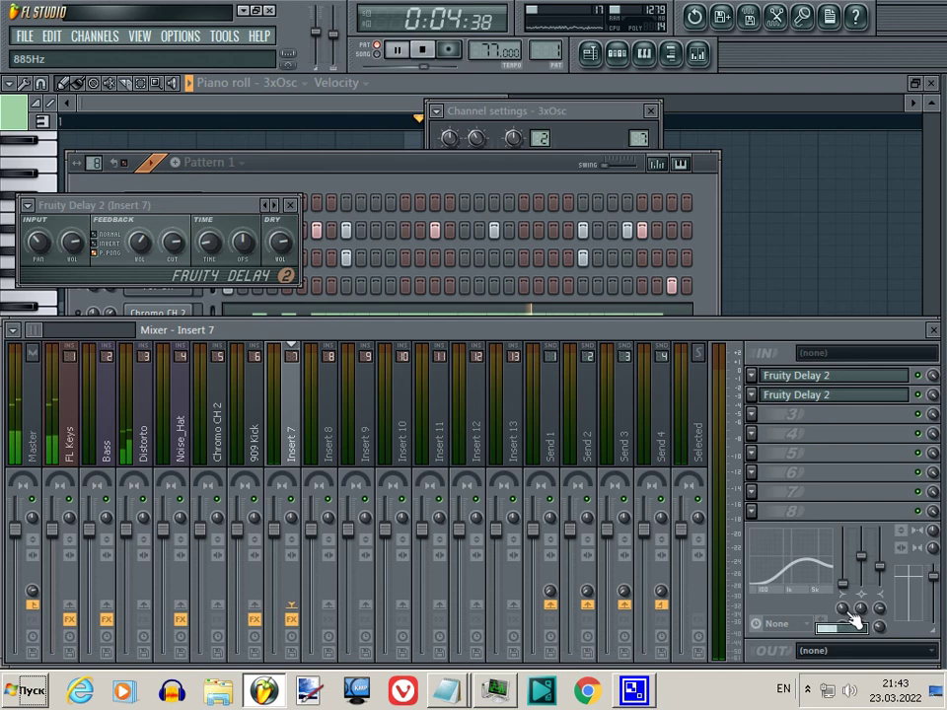
Review the settings of Insert 7's second Fruity Delay 2 and close both delay windows
left_click(827, 396)
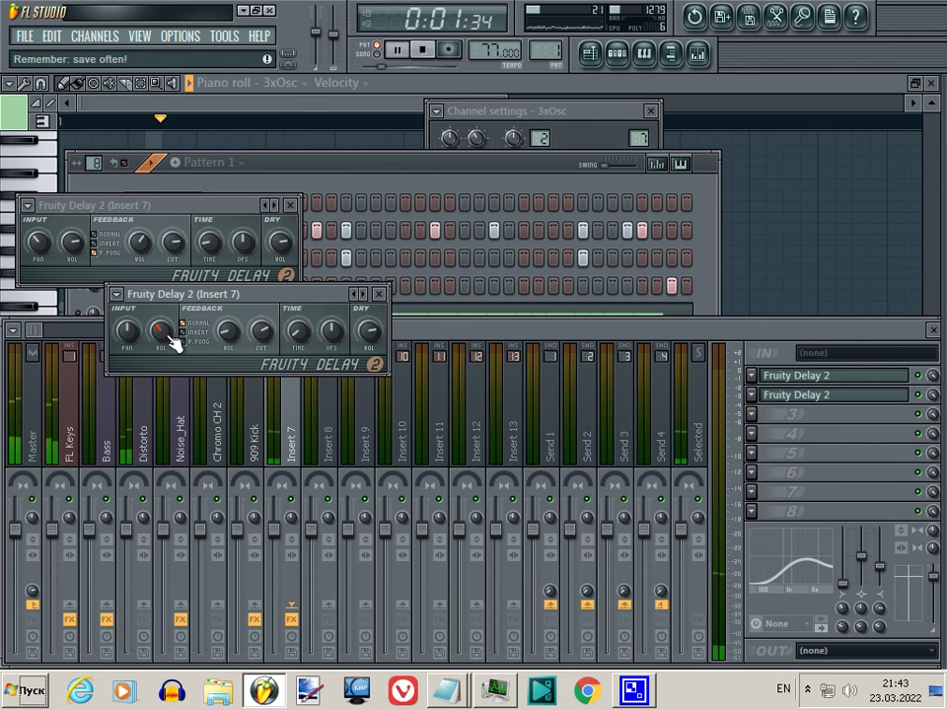
left_click(379, 298)
left_click(290, 206)
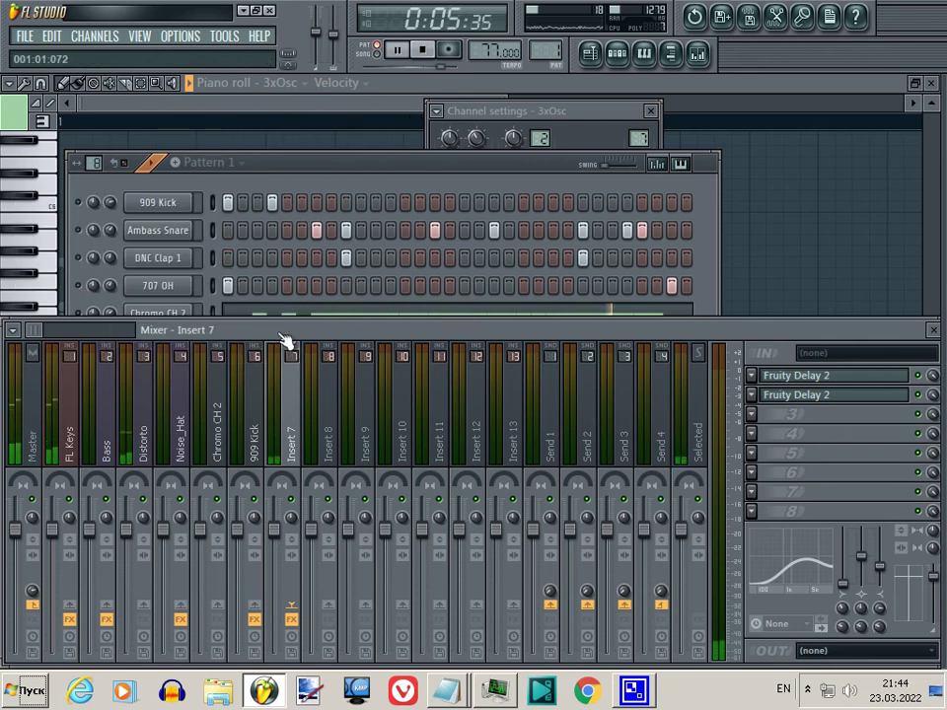
Rename the 3xOsc channel as Rise_FX
left_click(380, 175)
left_click(177, 431)
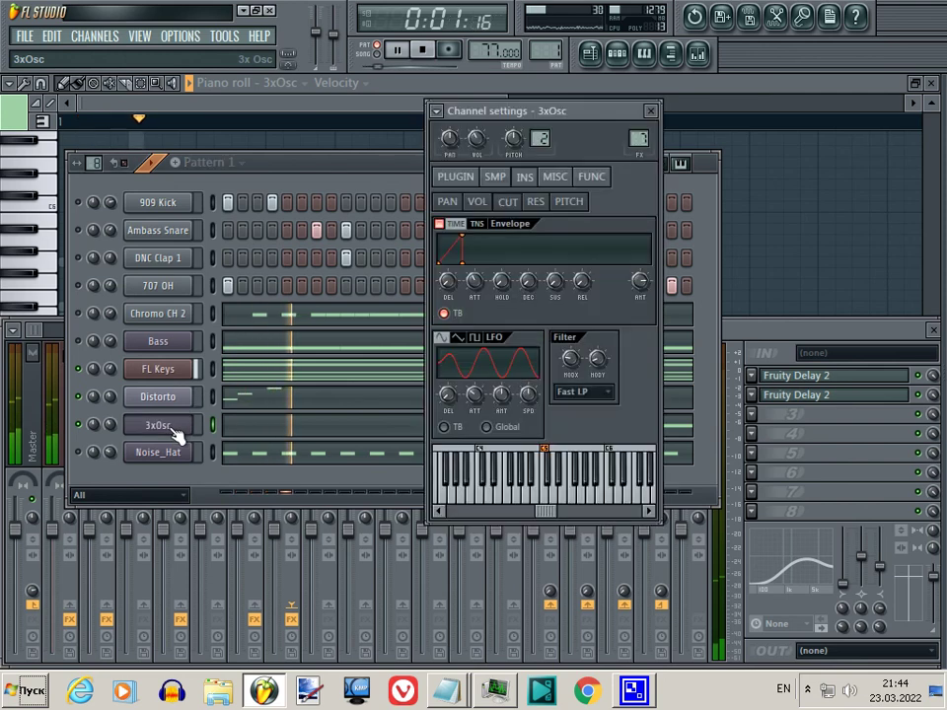
left_click(580, 113)
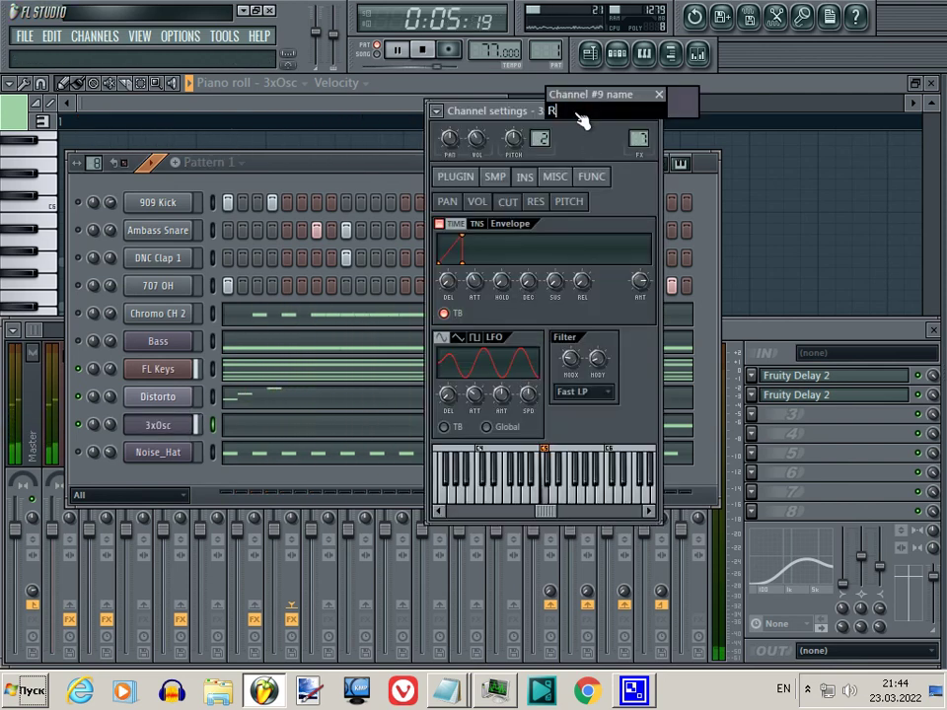
type("Rise")
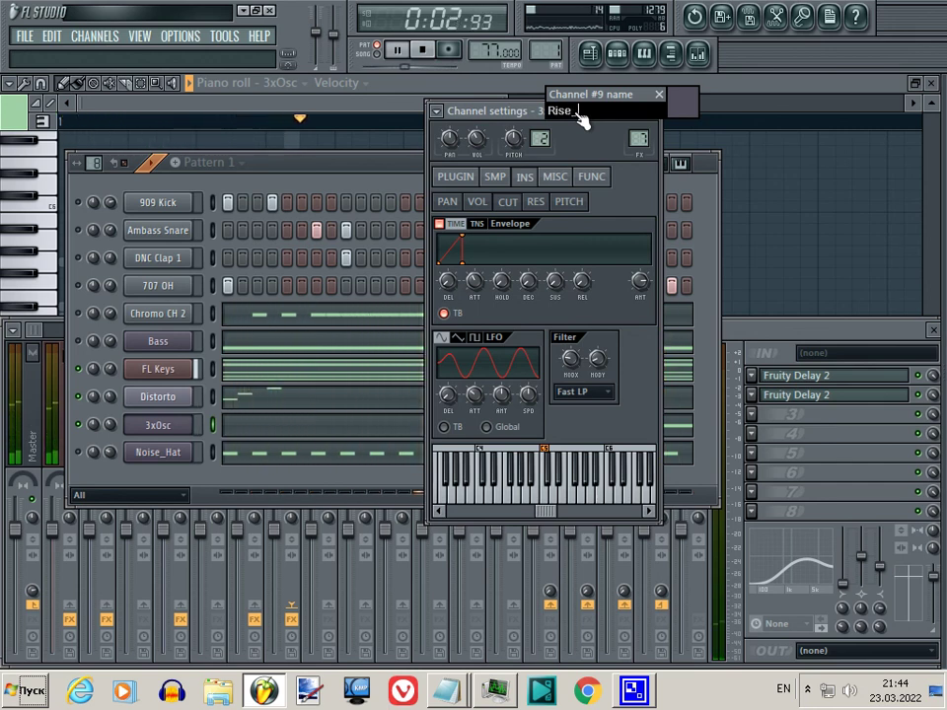
type("_FX")
key("Return")
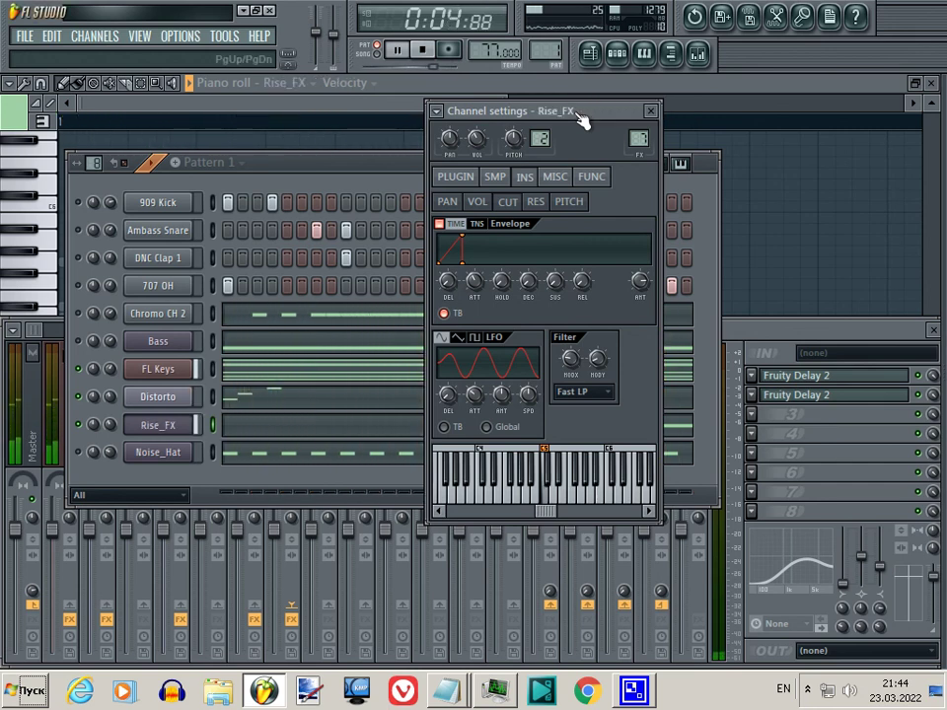
Link the selected Rise_FX channel to mixer Insert 7 so the track takes over its name and colour
left_click(746, 328)
right_click(300, 441)
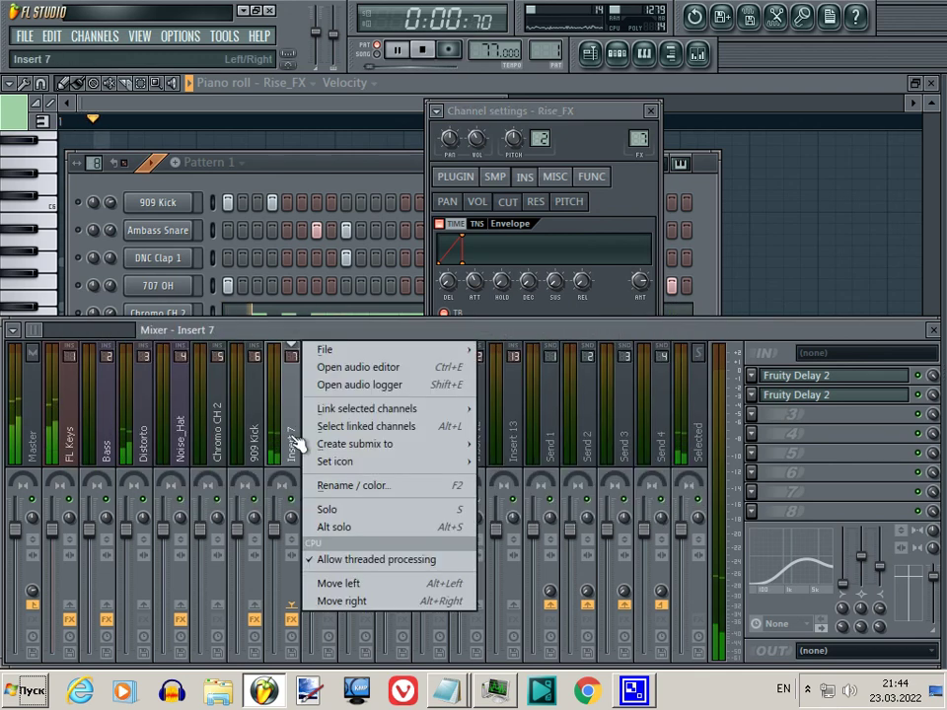
mouse_move(414, 408)
left_click(545, 414)
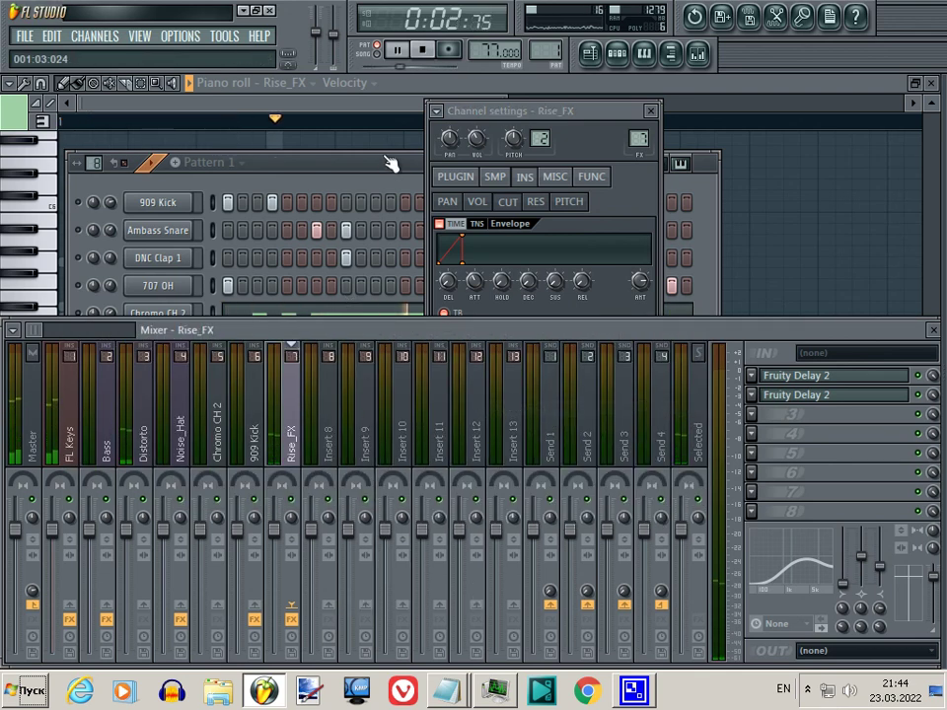
Close the Rise_FX channel settings and the piano roll, keeping Pattern 1's channel rack in front
left_click(649, 110)
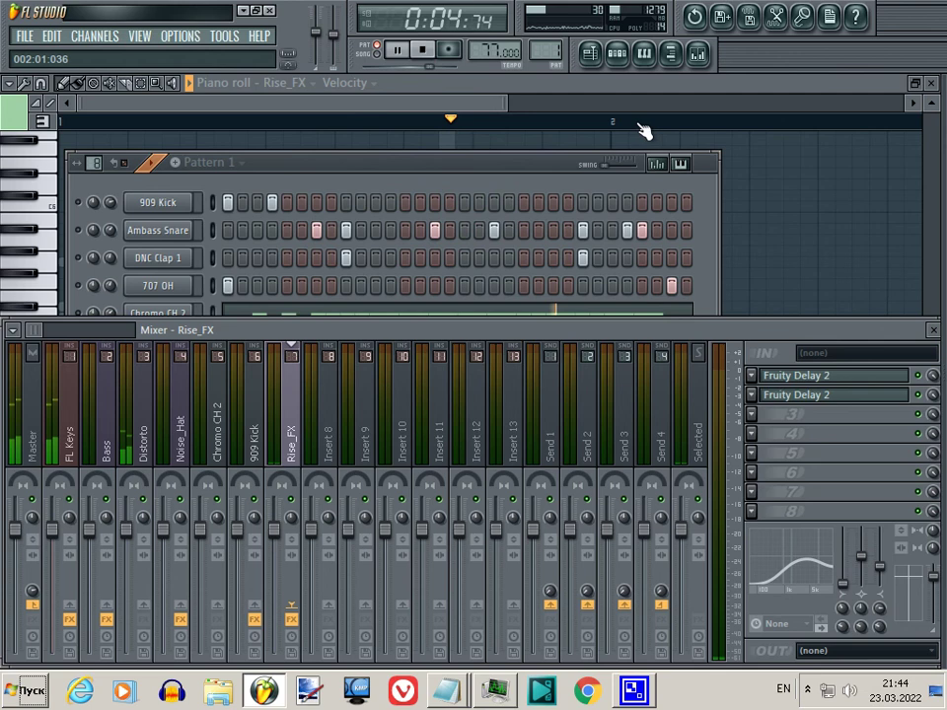
left_click(530, 174)
left_click(930, 83)
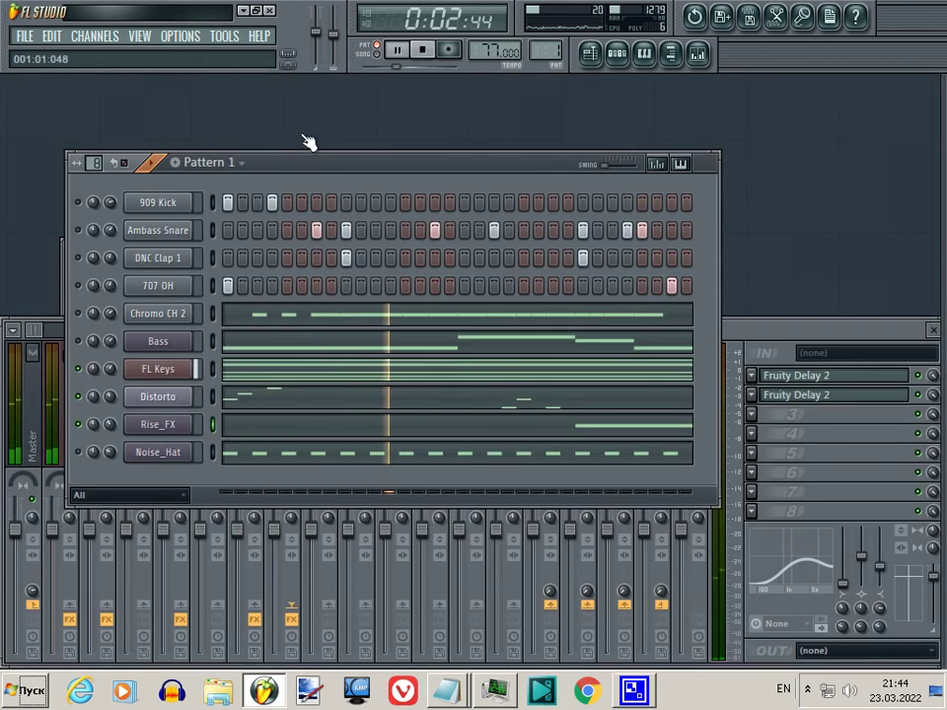
Stop playback and open the project's info settings
key("space")
key("F11")
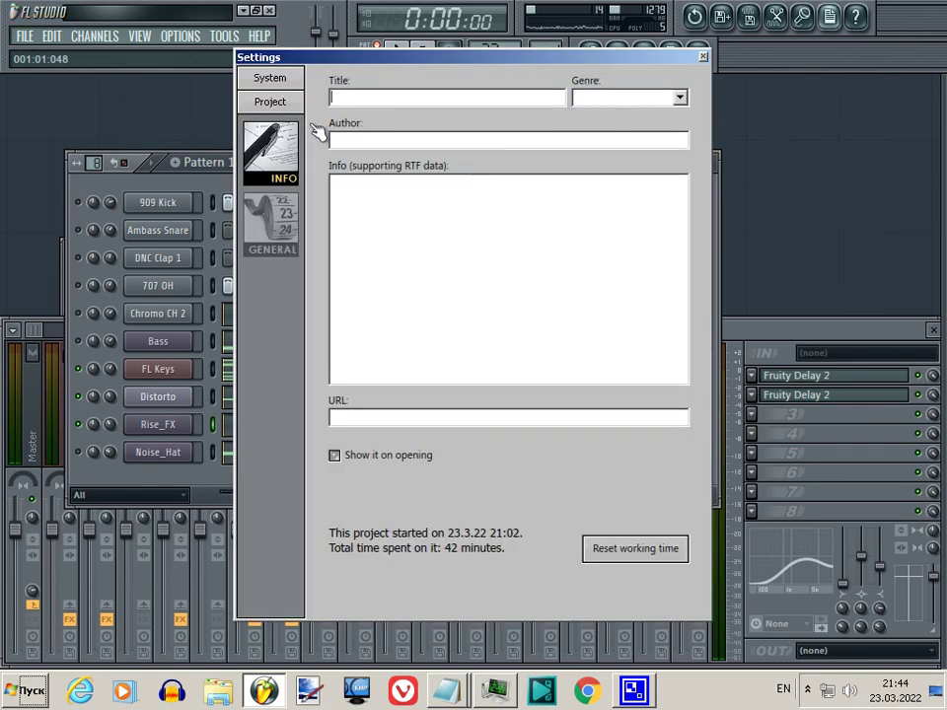